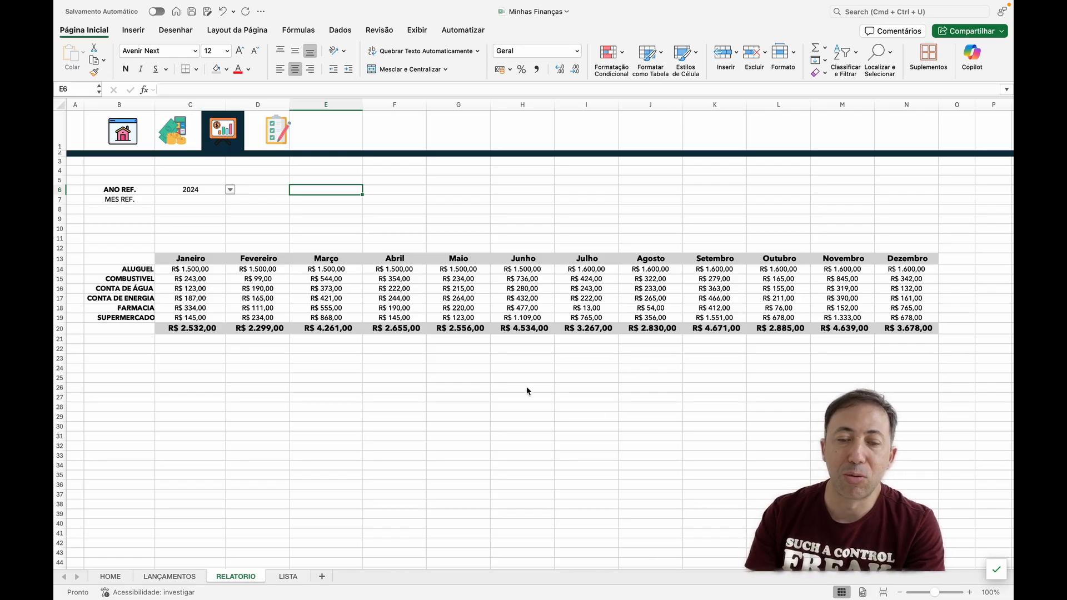
# - Enter the headings ENTRADA in cell E5 and SAIDA in cell F5 of the RELATORIO sheet
pyautogui.click(330, 180)
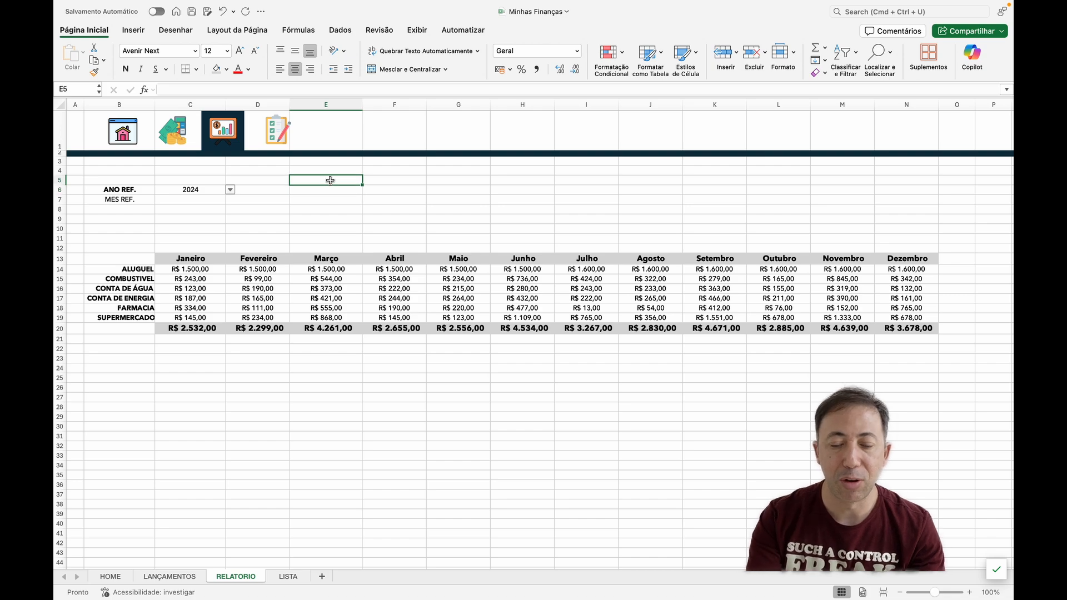
pyautogui.write('ENTRADA')
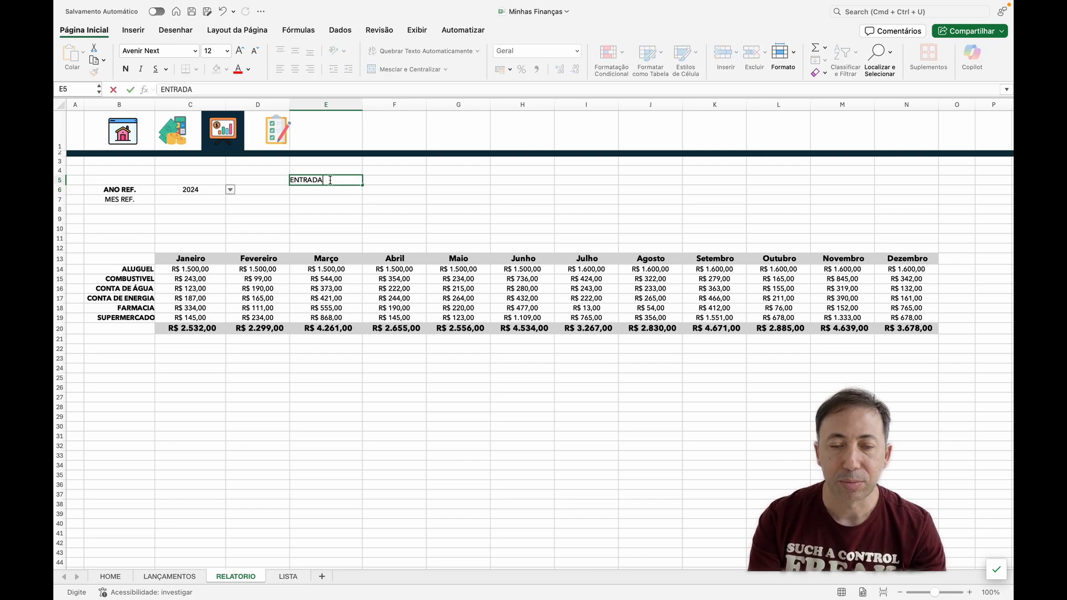
pyautogui.press('Tab')
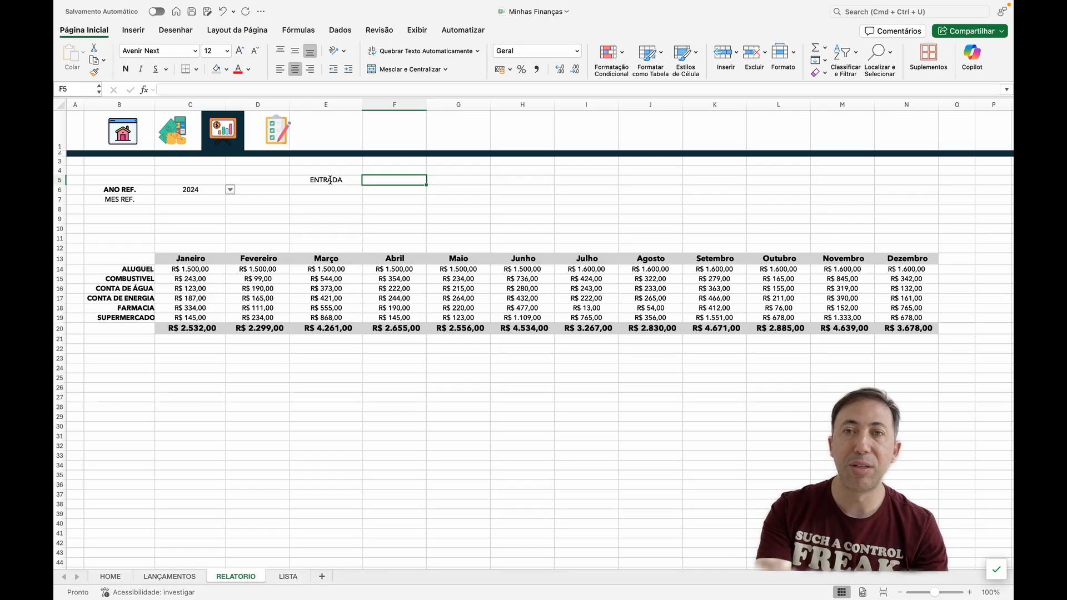
pyautogui.write('S')
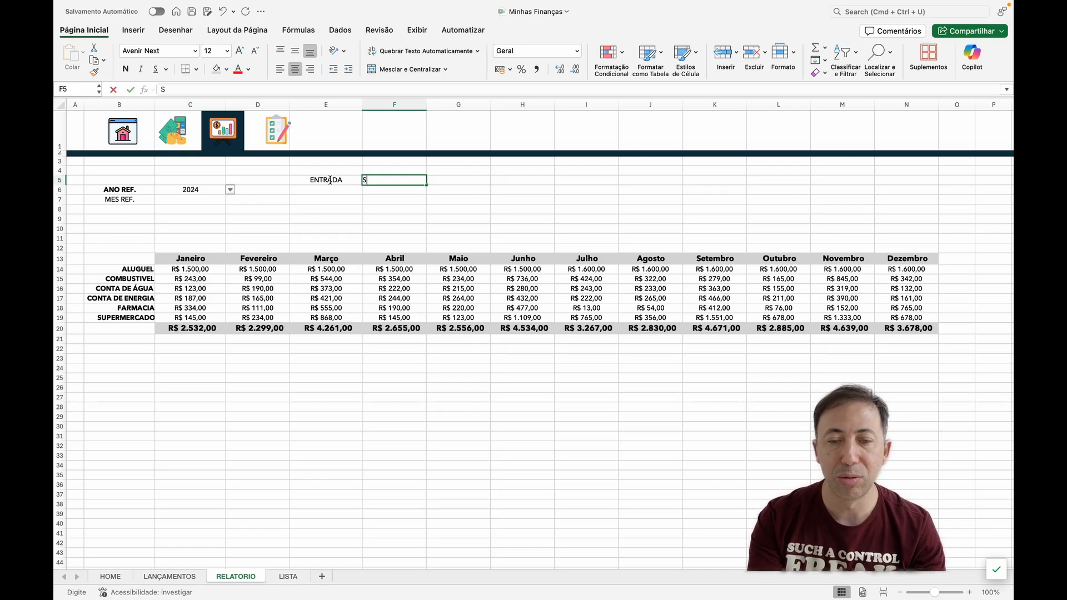
pyautogui.write('AIDA')
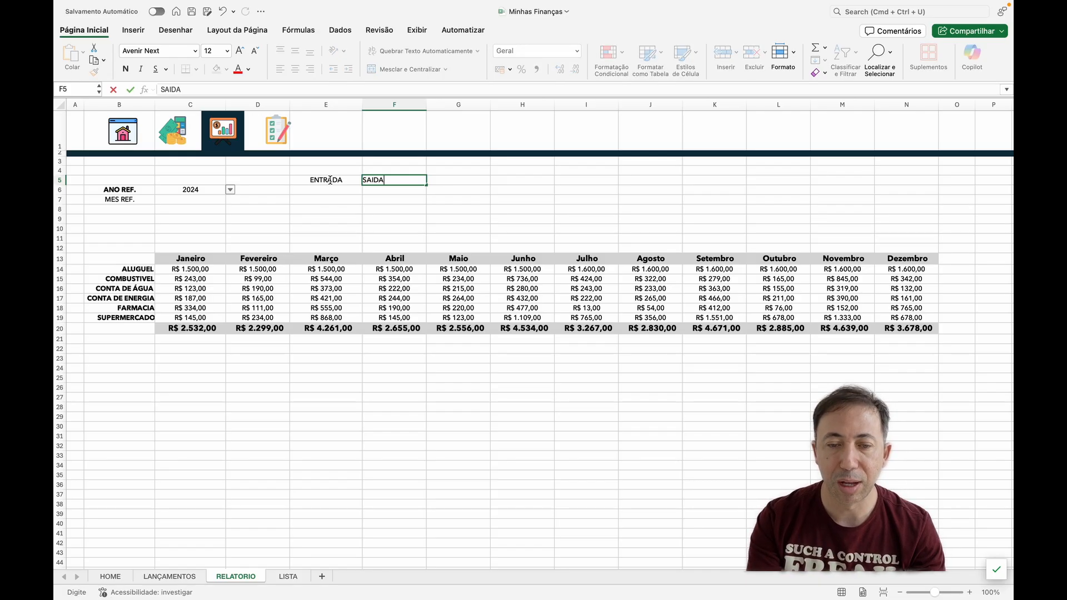
pyautogui.press('Return')
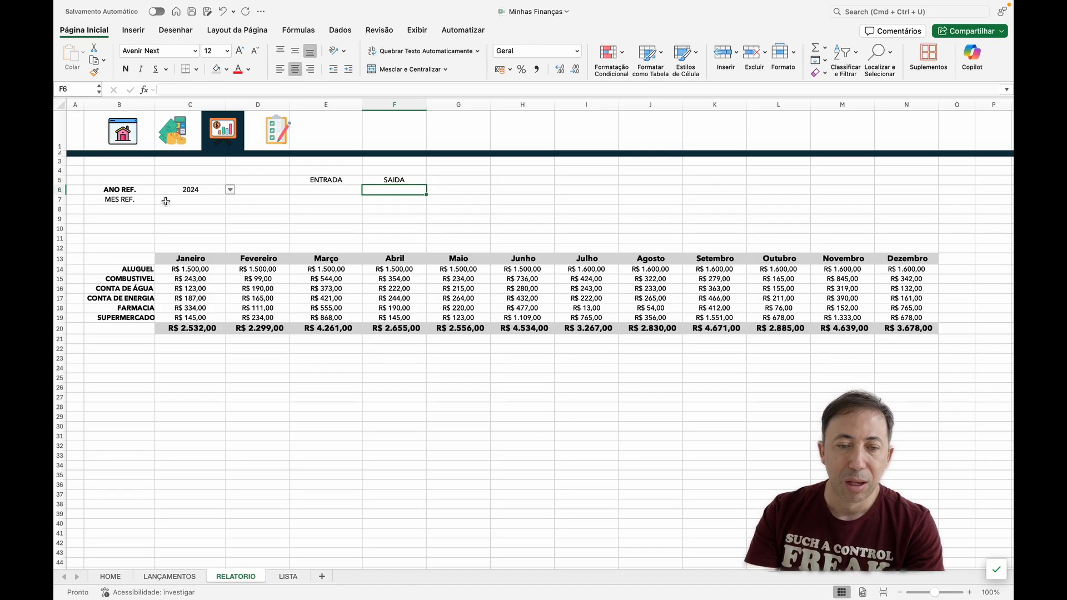
# - Move the ENTRADA and SAIDA headings down one row to E6:F6, level with the ANO REF. row
pyautogui.moveTo(132, 201); pyautogui.dragTo(183, 200)
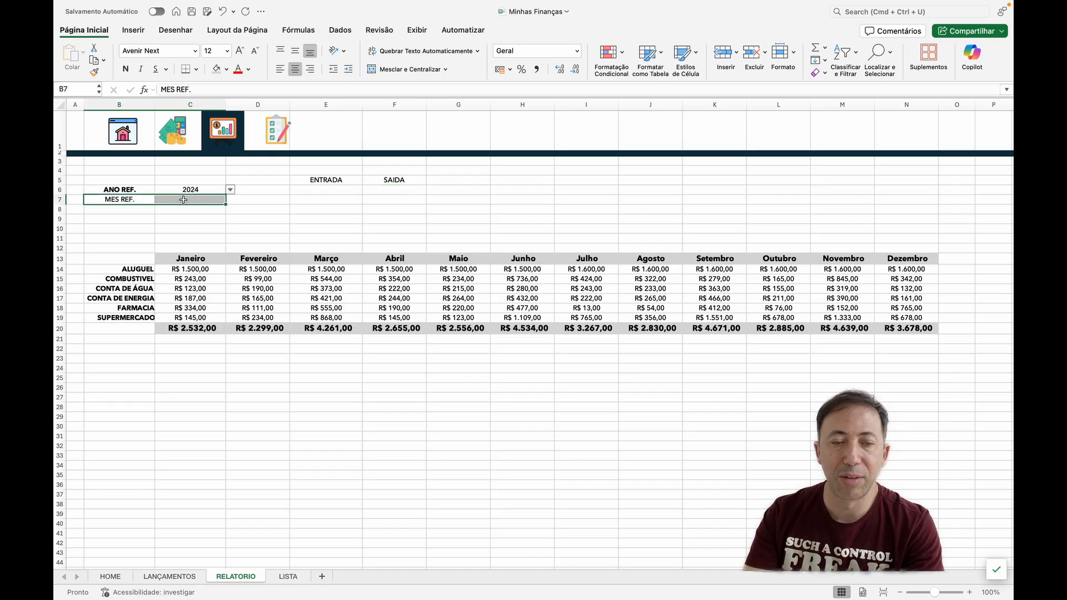
pyautogui.click(184, 191)
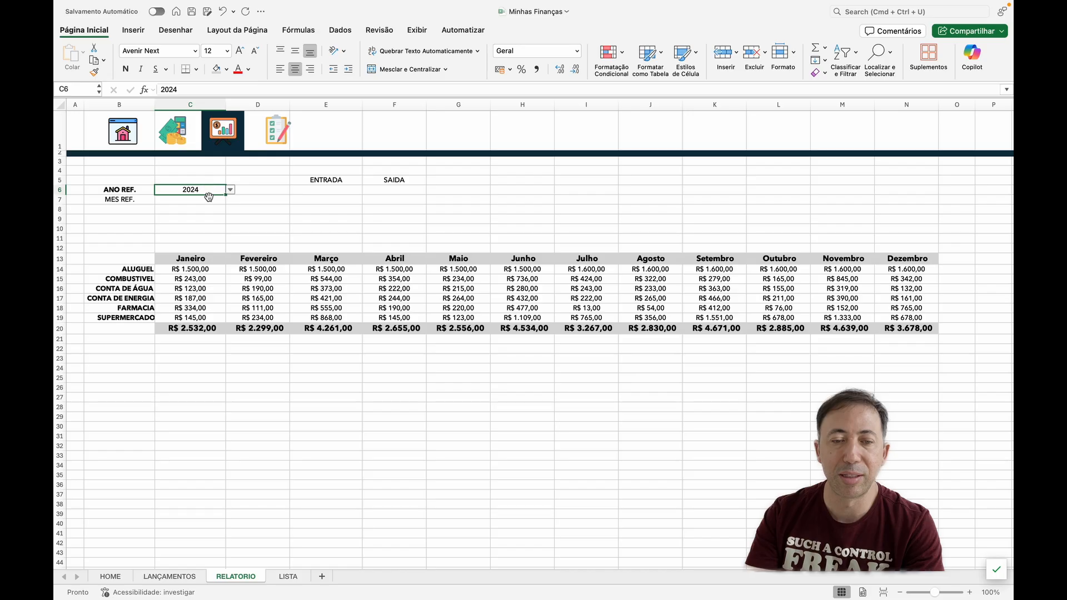
pyautogui.click(325, 189)
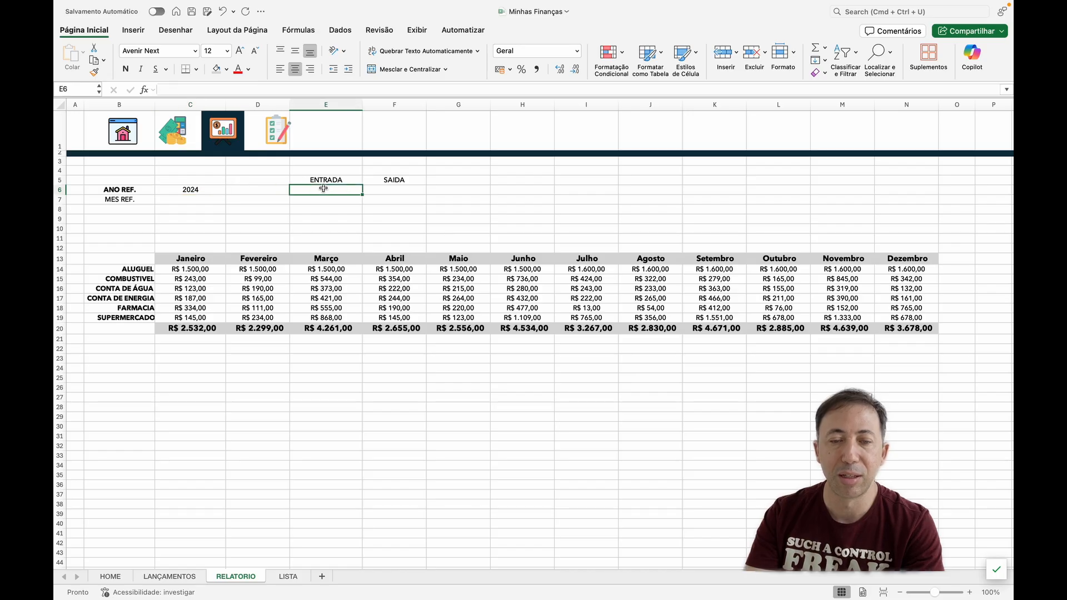
pyautogui.moveTo(319, 179); pyautogui.dragTo(396, 187)
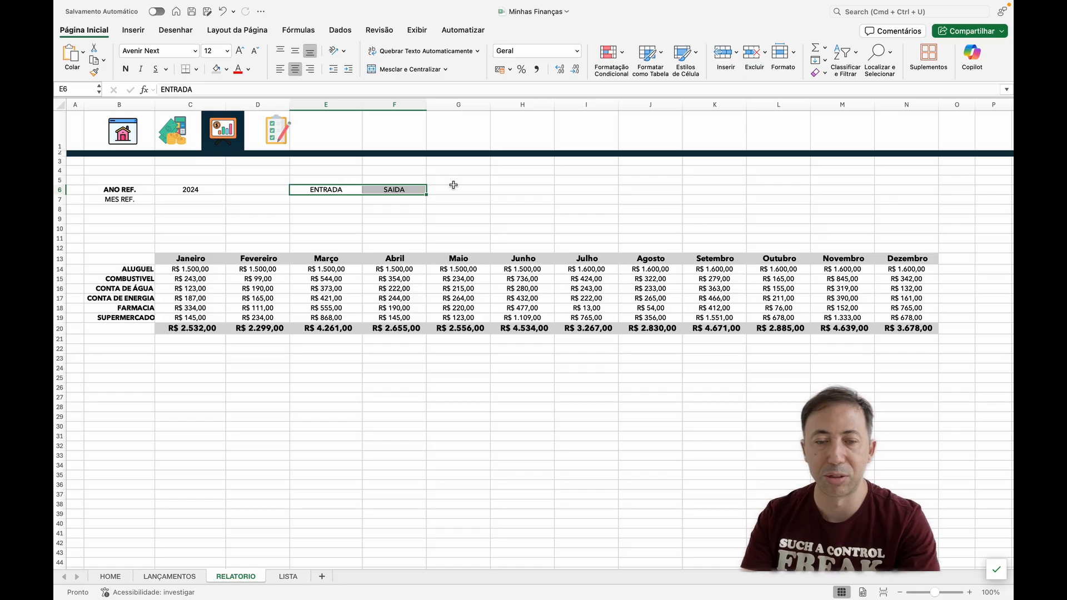
# - Add the heading DIFERENCA in cell G6, beside SAIDA
pyautogui.click(517, 191)
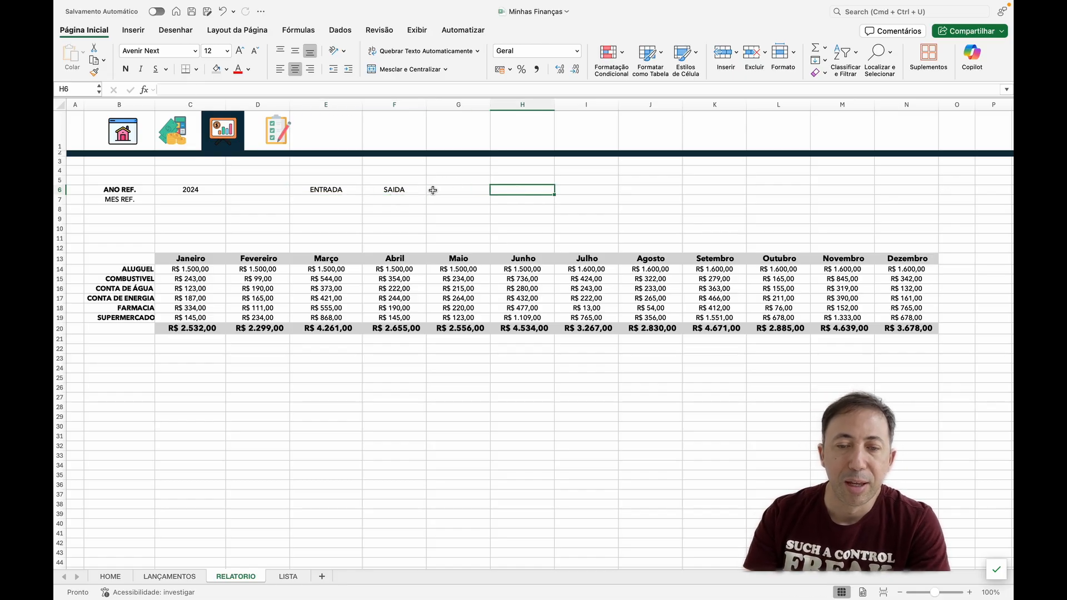
pyautogui.click(436, 189)
pyautogui.write('DIFE')
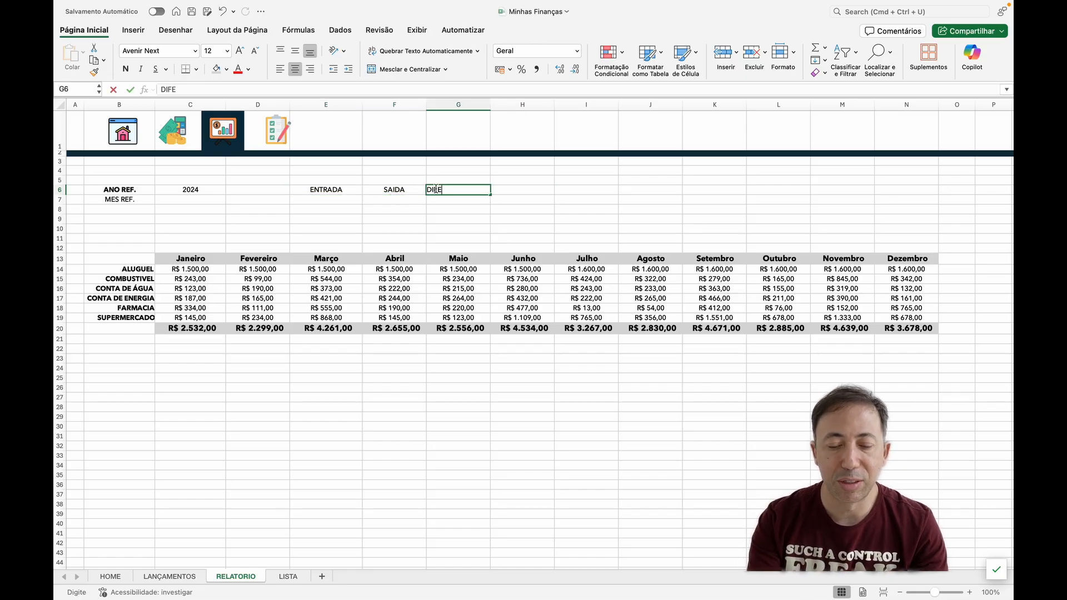
pyautogui.write('RENCA')
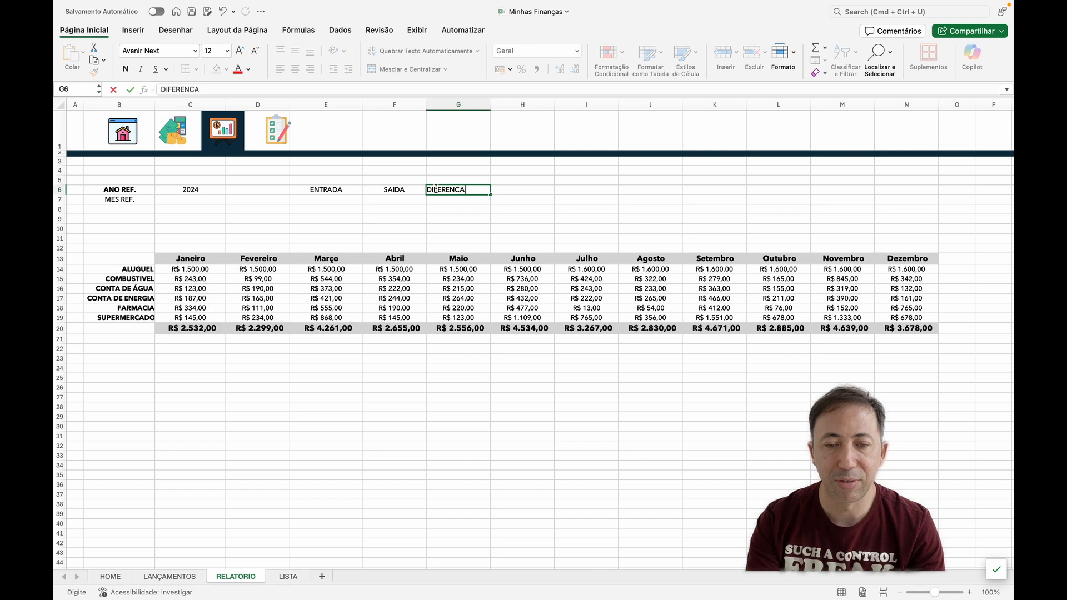
pyautogui.press('Return')
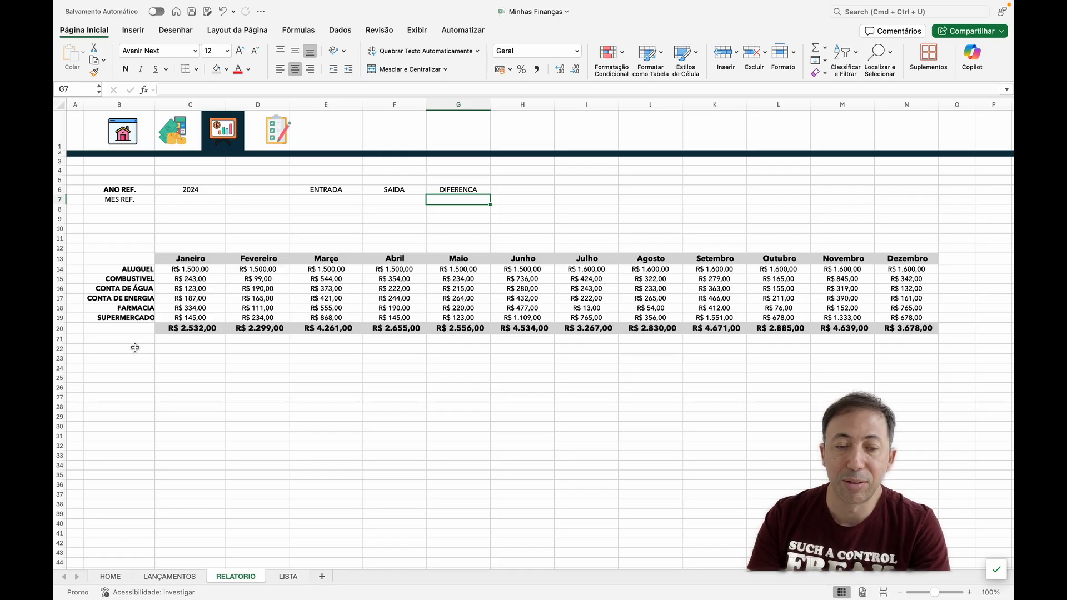
pyautogui.moveTo(135, 347)
pyautogui.mouseDown()
pyautogui.moveTo(136, 369)
pyautogui.moveTo(136, 355)
pyautogui.mouseUp()
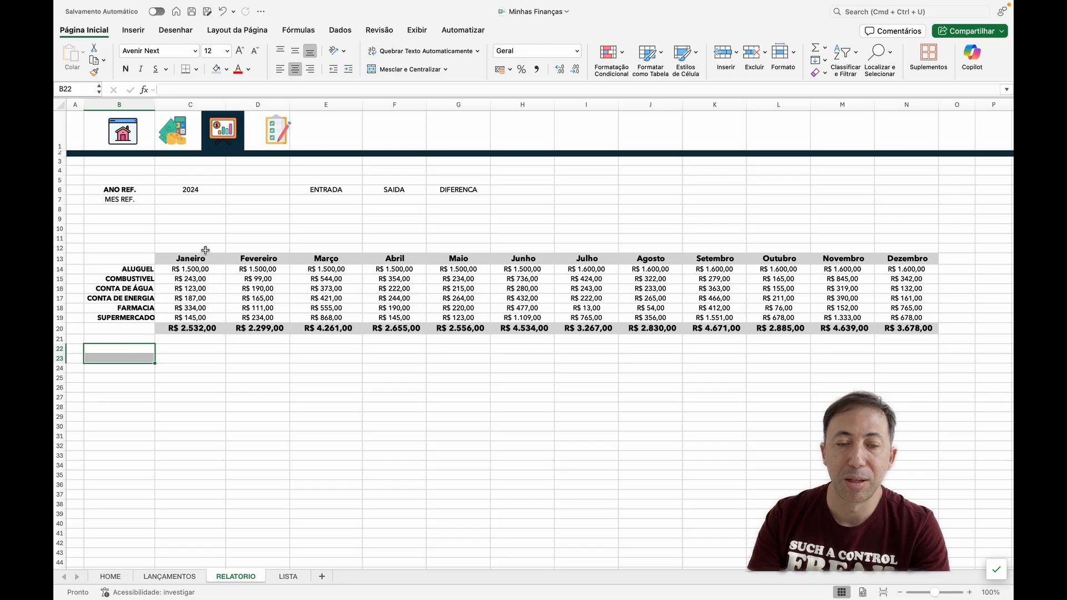
pyautogui.moveTo(325, 190); pyautogui.dragTo(473, 192)
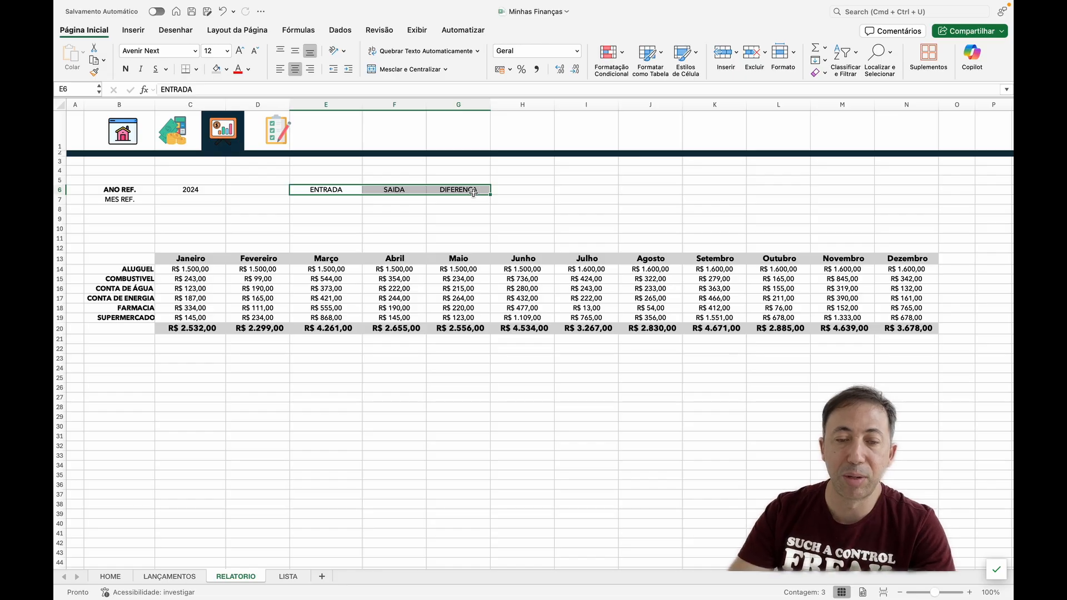
# - Start a SOMASES formula in E7 under ENTRADA, using the VALOR column of the LANÇAMENTOS table as the sum range
pyautogui.click(324, 201)
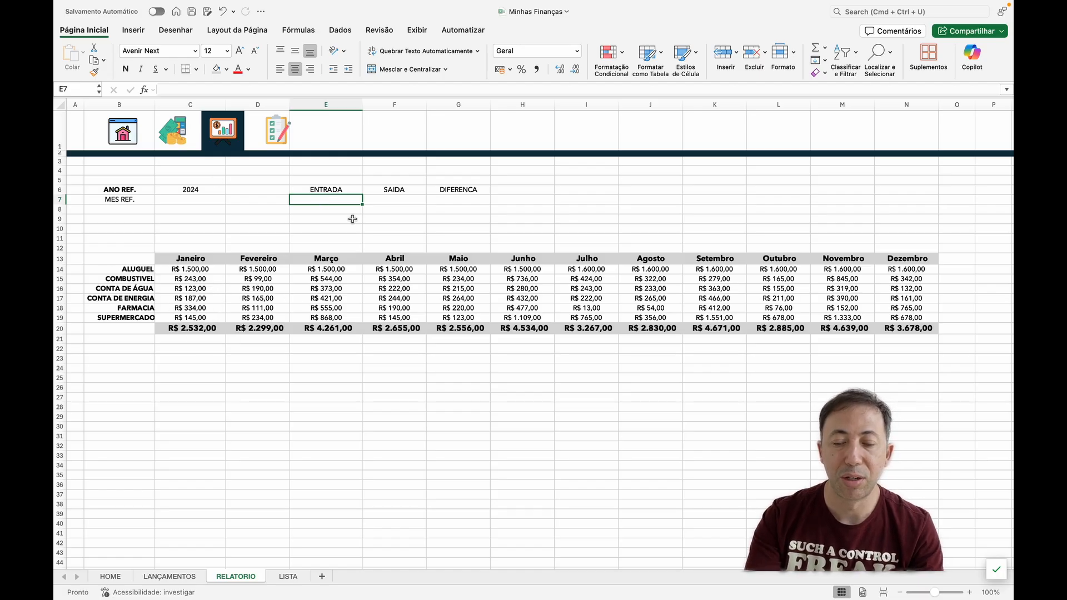
pyautogui.write('=S')
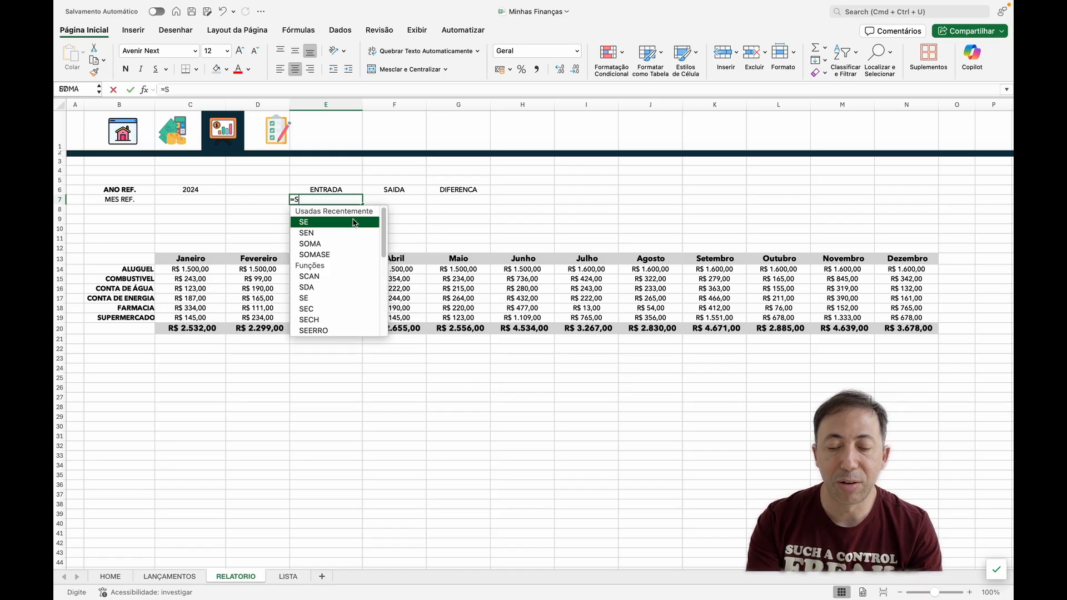
pyautogui.write('OMASES')
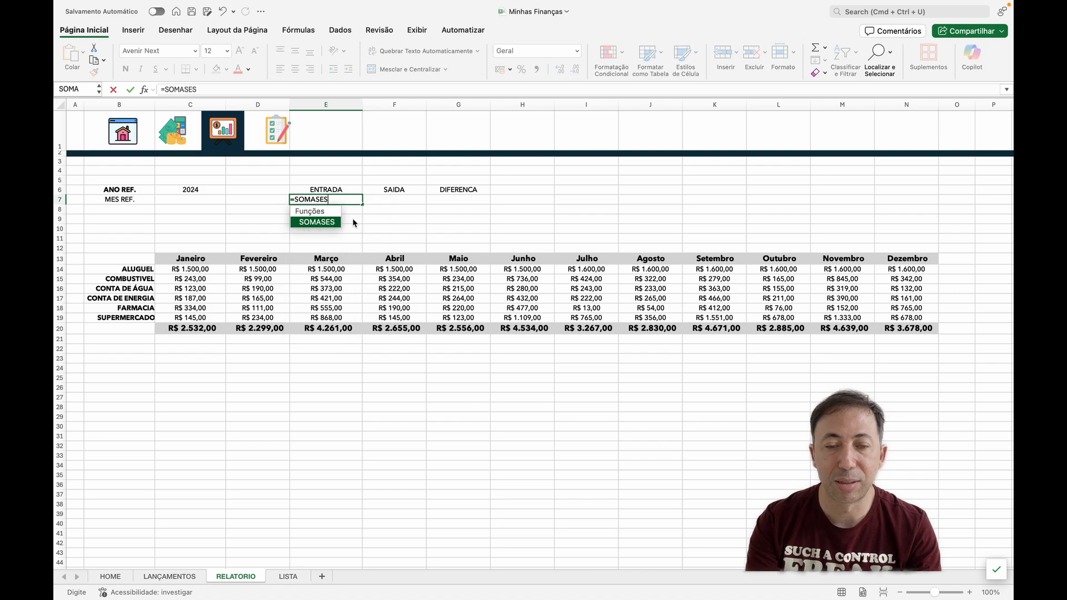
pyautogui.write('(')
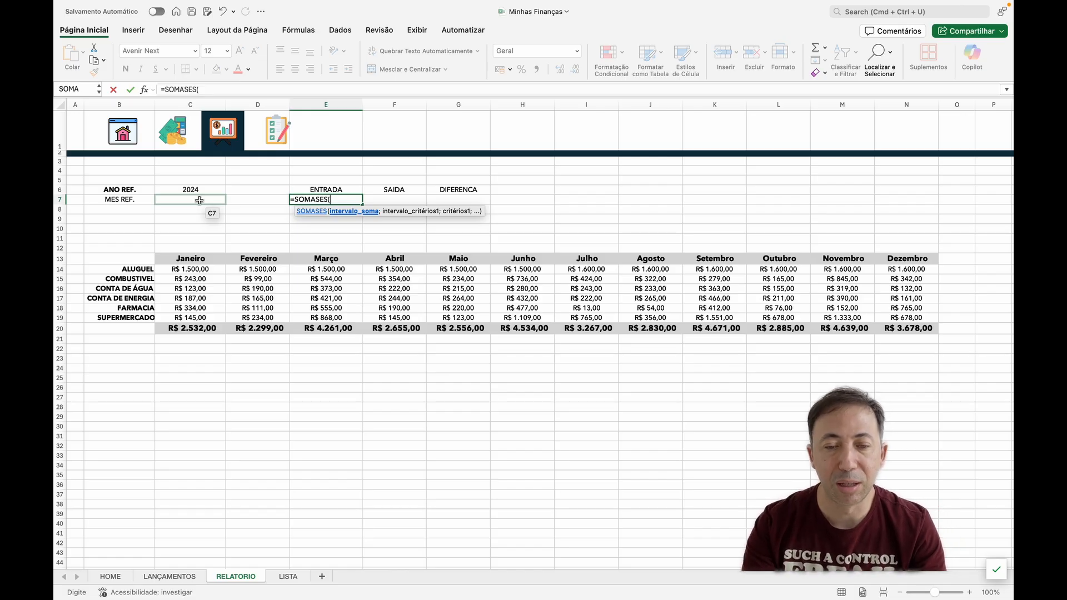
pyautogui.click(170, 576)
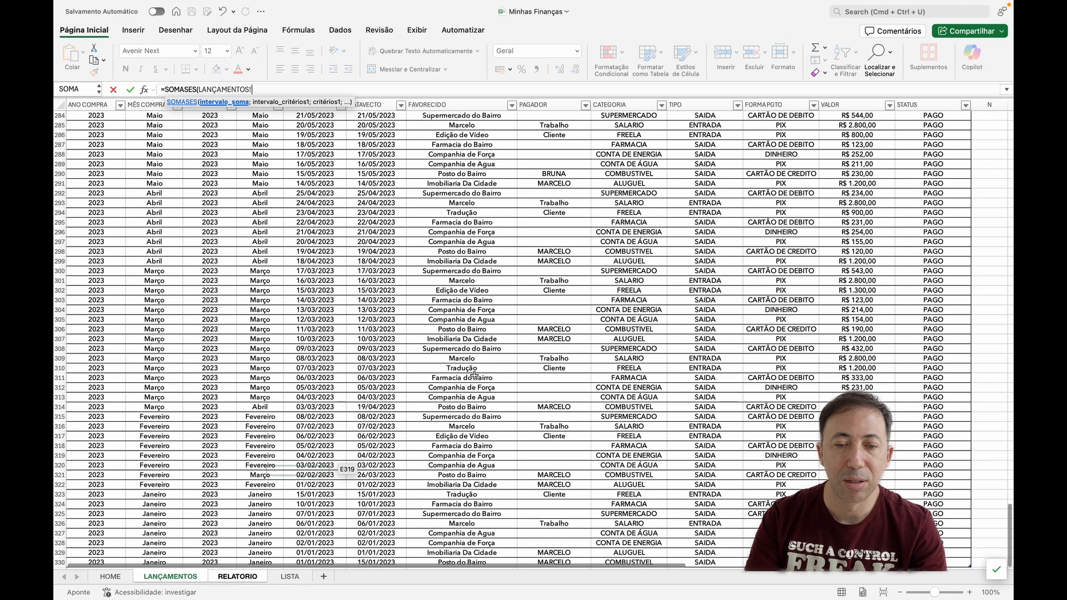
pyautogui.click(842, 118)
pyautogui.hotkey('ctrl', 'Up')
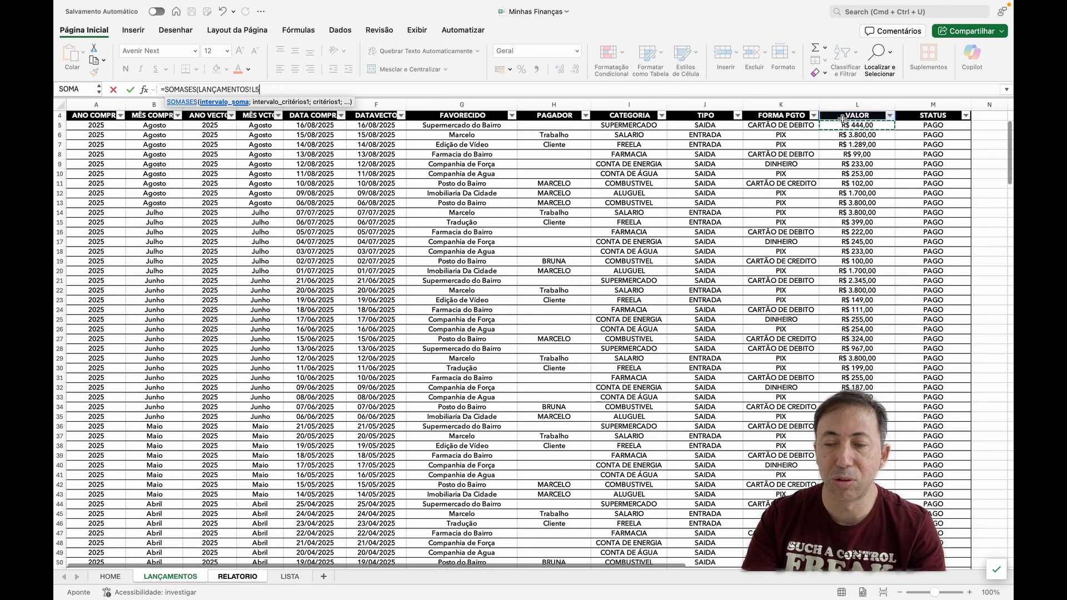
pyautogui.hotkey('ctrl', 'shift', 'Down')
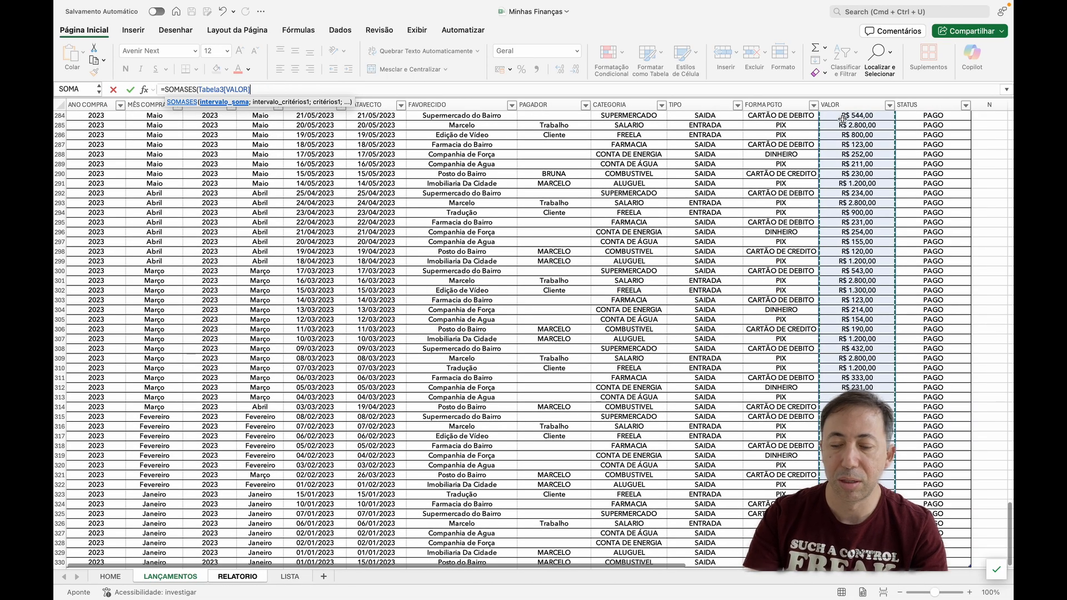
pyautogui.write(';')
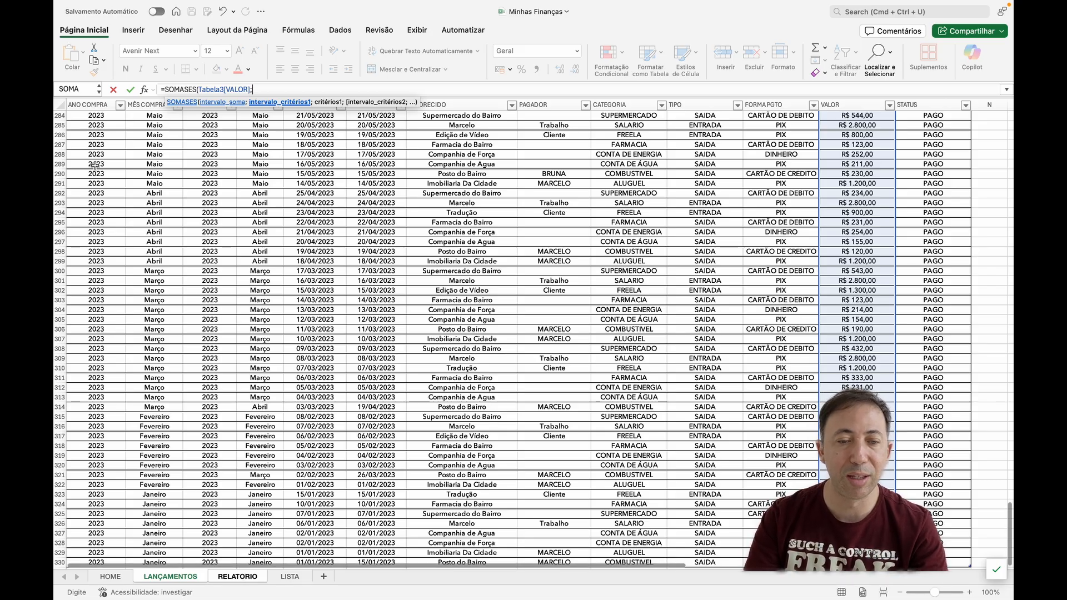
# - Add the first SOMASES condition: the ANO COMPRA column matched to the reference year as absolute reference RELATORIO!$C$6
pyautogui.click(109, 118)
pyautogui.hotkey('ctrl', 'Up')
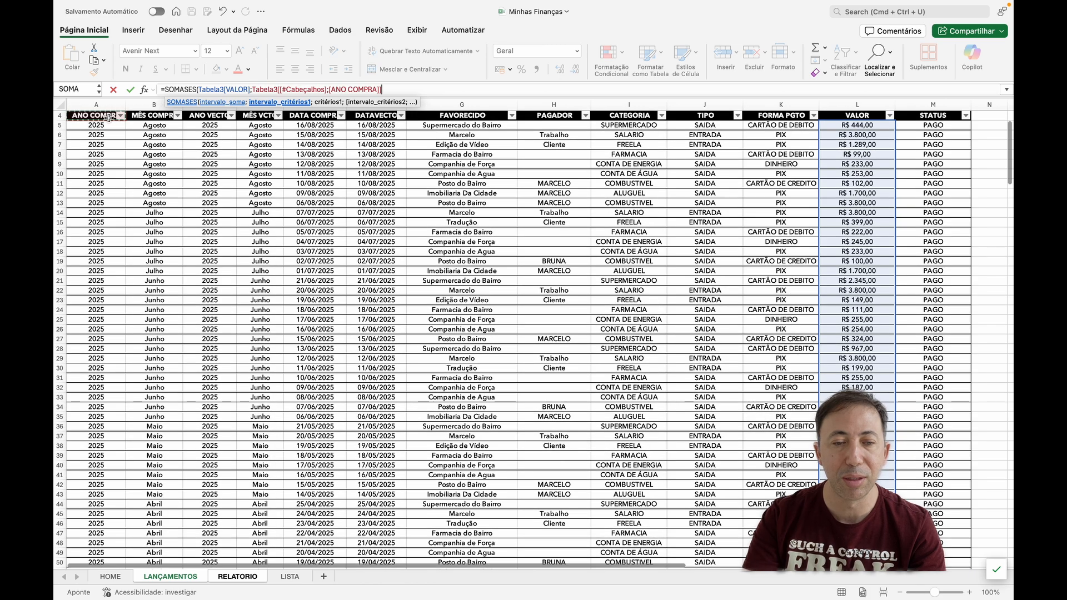
pyautogui.hotkey('ctrl', 'shift', 'Down')
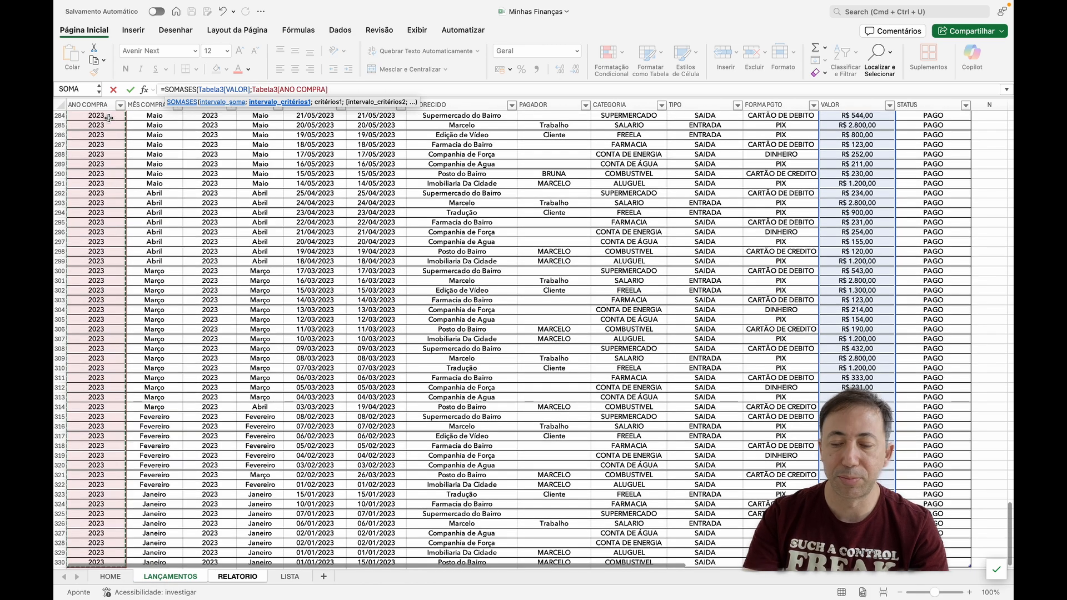
pyautogui.write(';')
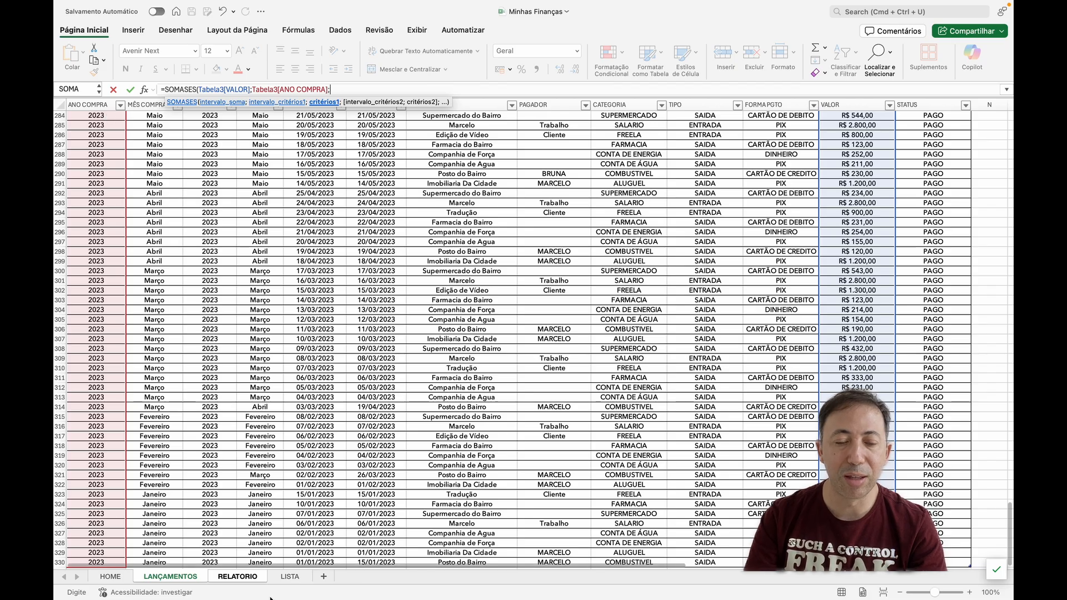
pyautogui.click(250, 576)
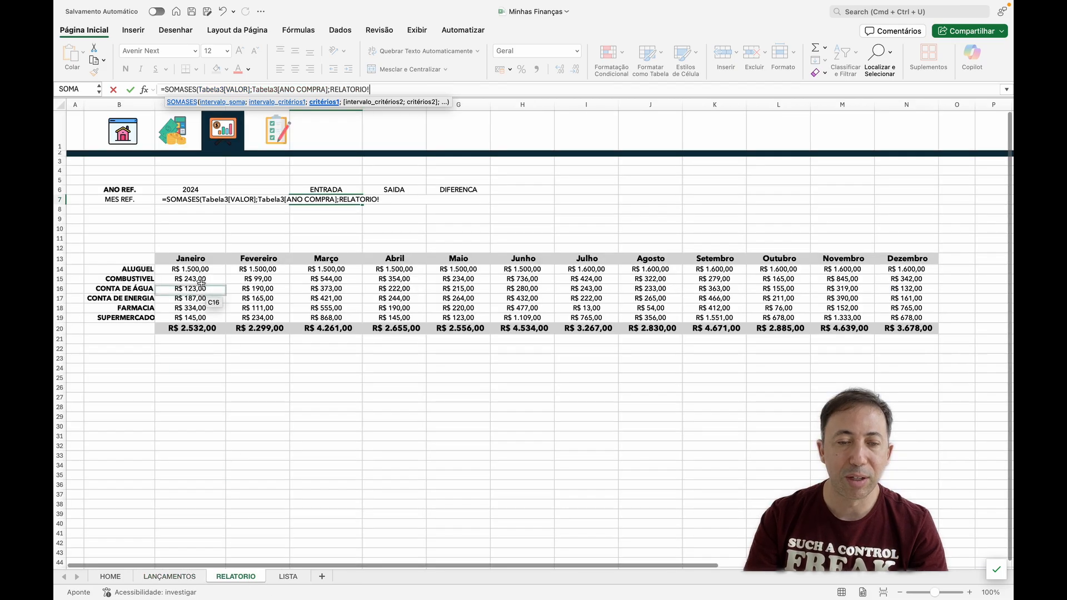
pyautogui.click(187, 190)
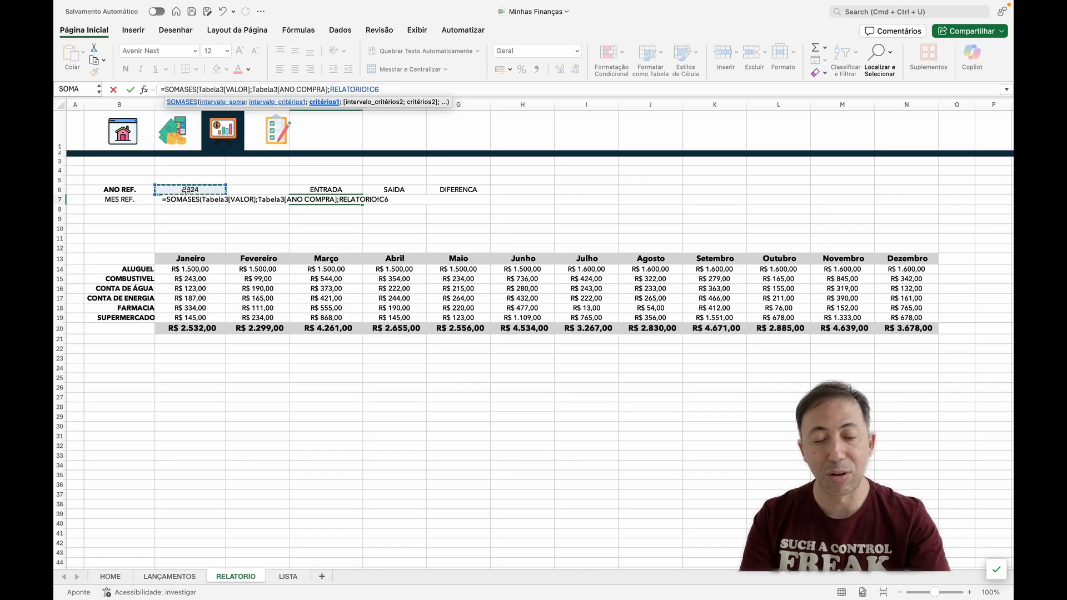
pyautogui.press('F4')
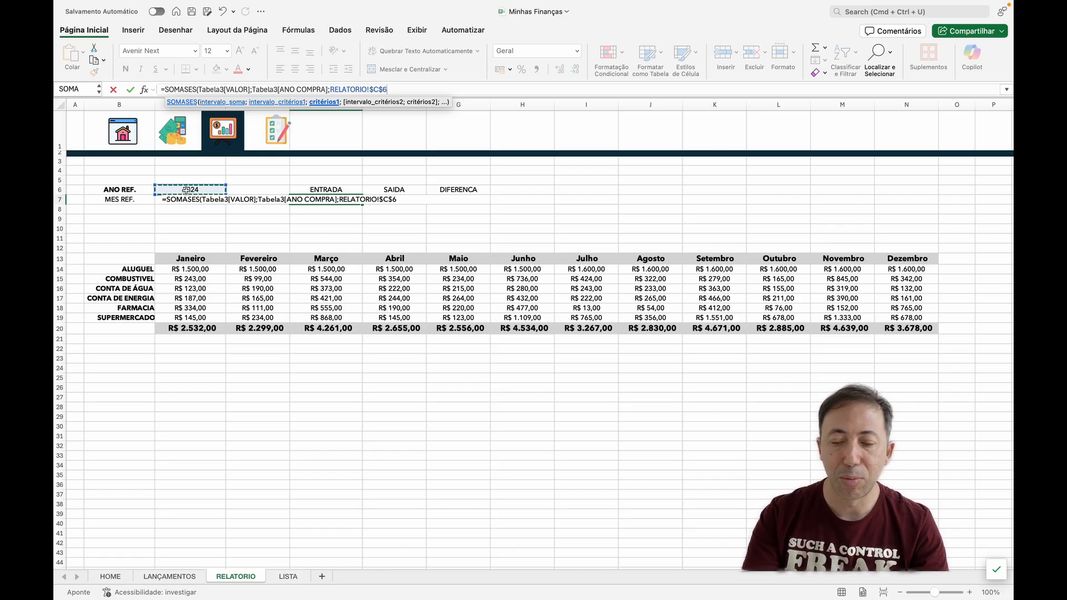
pyautogui.write(';')
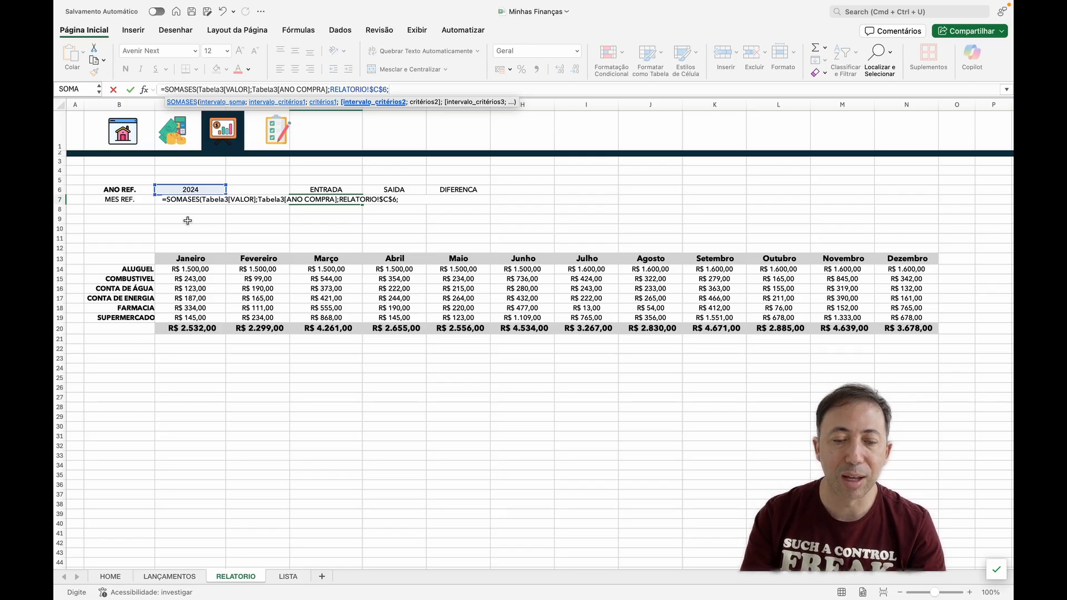
# - Add the MÊS COMPRA column of the LANÇAMENTOS table as the formula's second criteria range
pyautogui.click(192, 578)
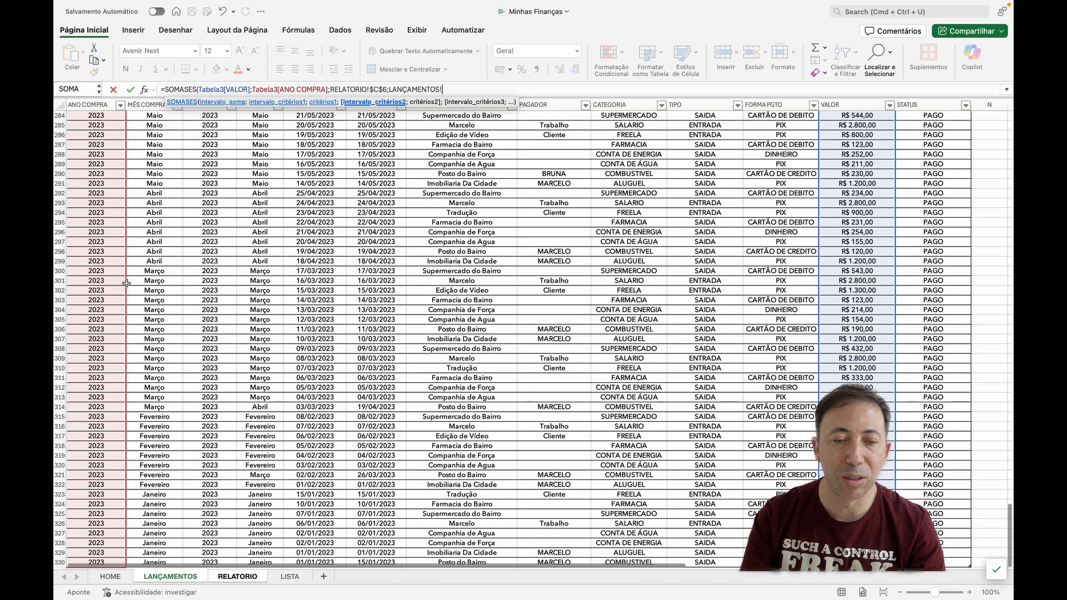
pyautogui.click(152, 115)
pyautogui.press('super+Up')
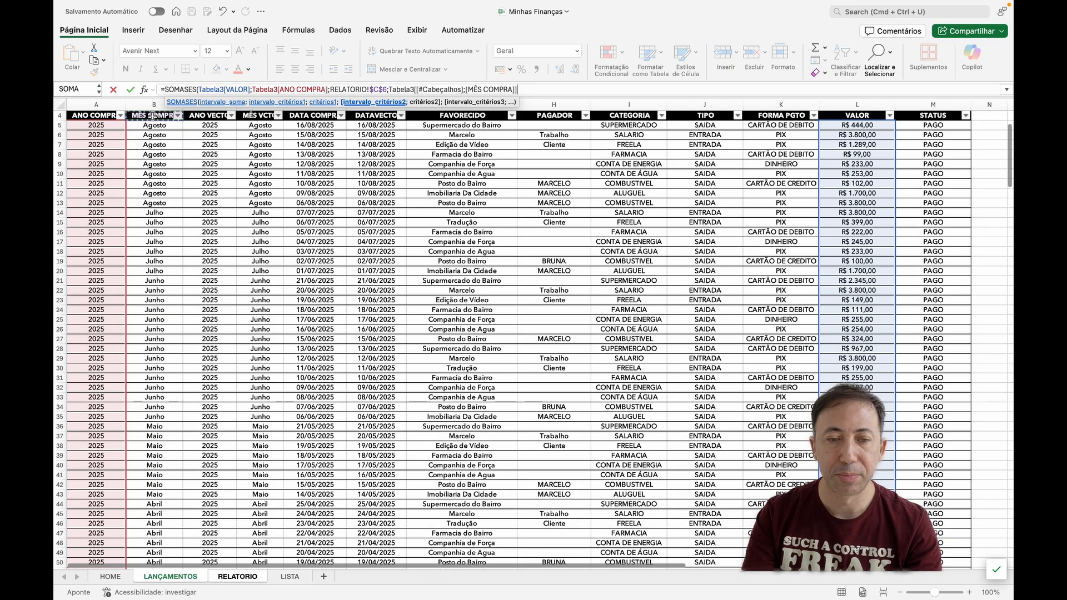
pyautogui.press('Down')
pyautogui.press('super+shift+Down')
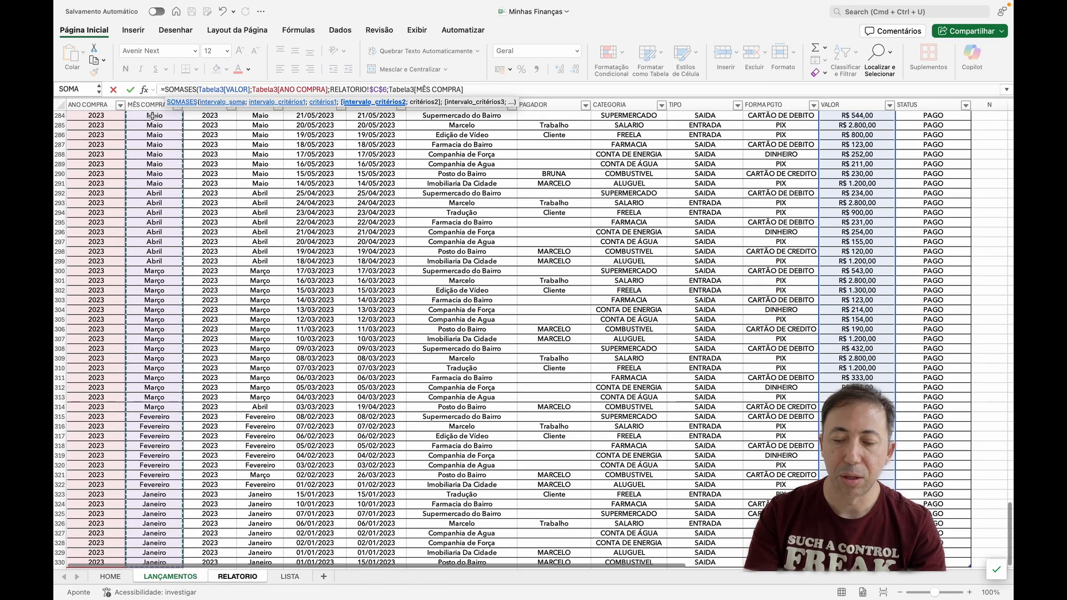
pyautogui.write(';')
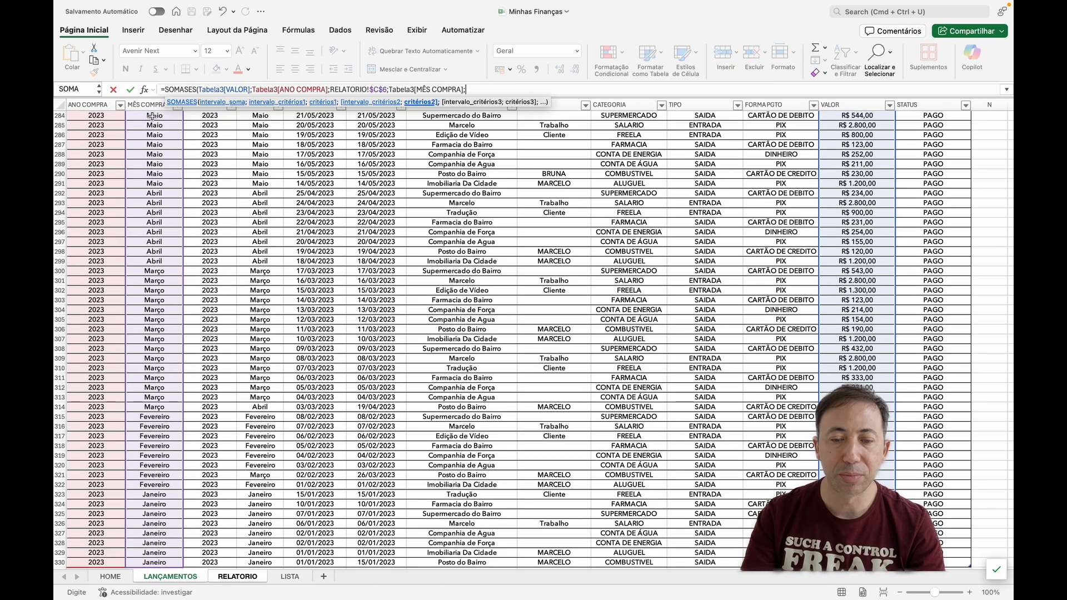
# - Match MÊS COMPRA to the reference month cell in the SOMASES formula, using the absolute reference RELATORIO!$C$7
pyautogui.click(244, 578)
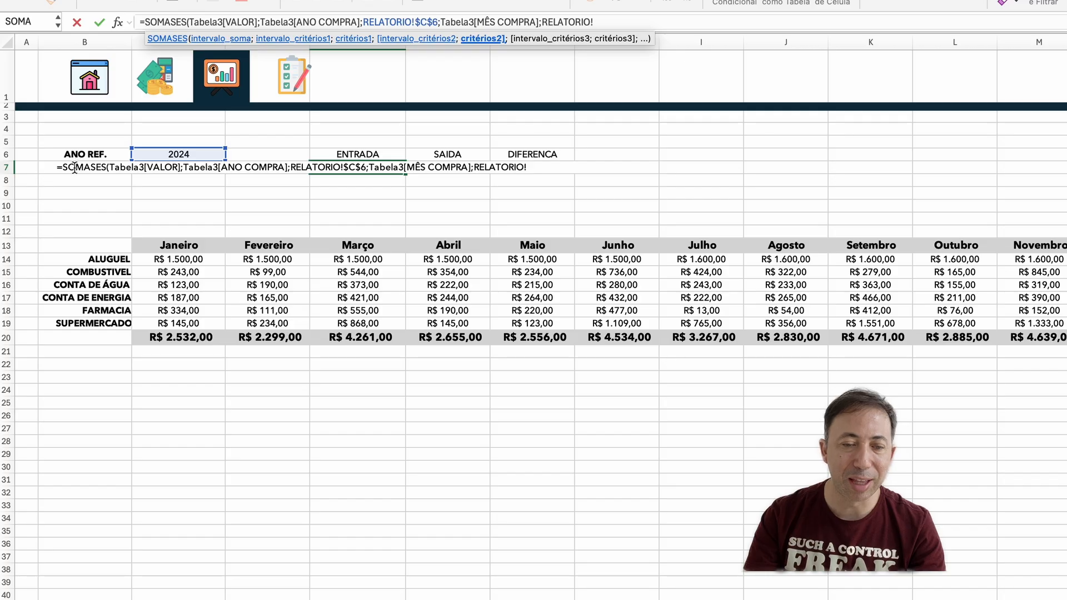
pyautogui.click(179, 140)
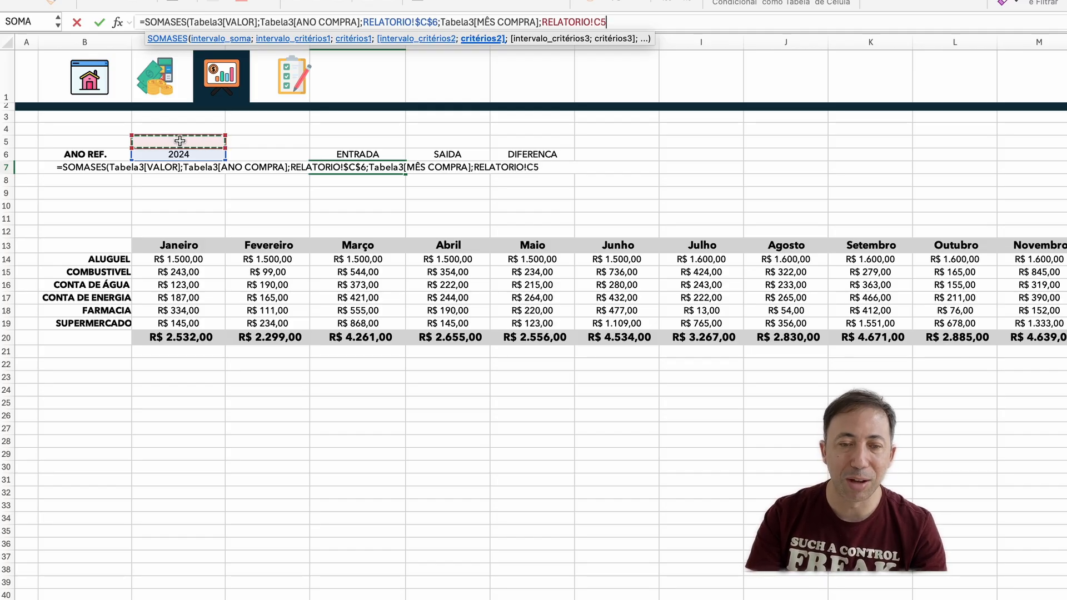
pyautogui.press('Down')
pyautogui.press('Down')
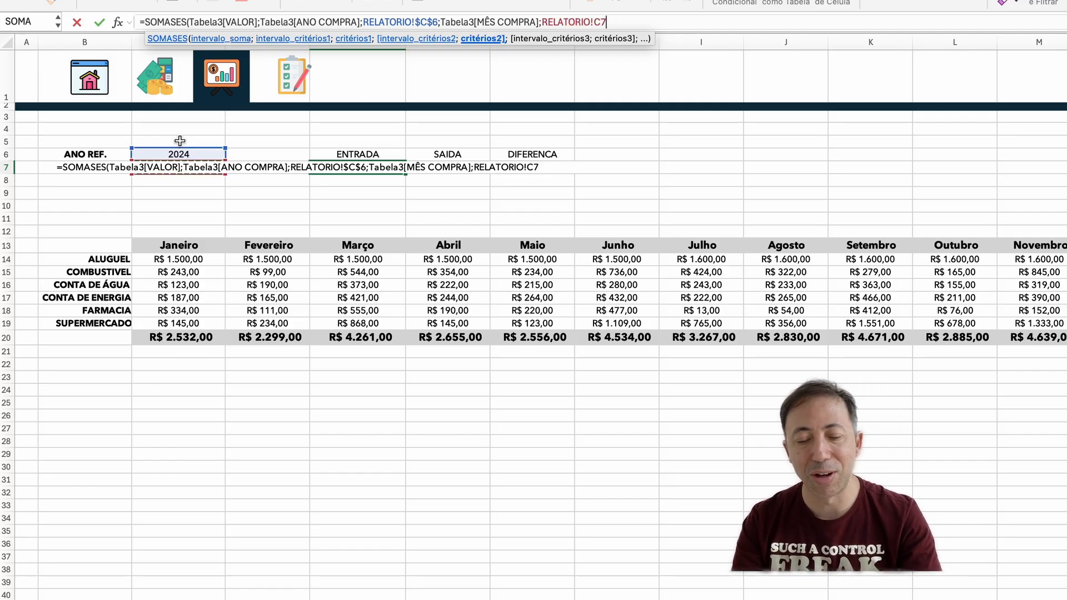
pyautogui.press('F4')
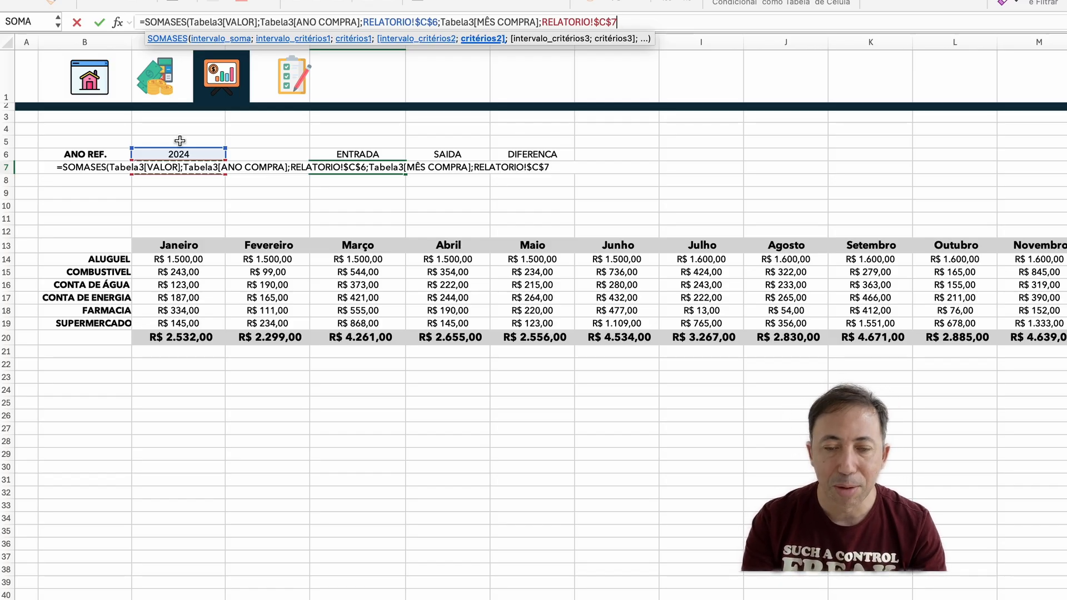
pyautogui.write(';')
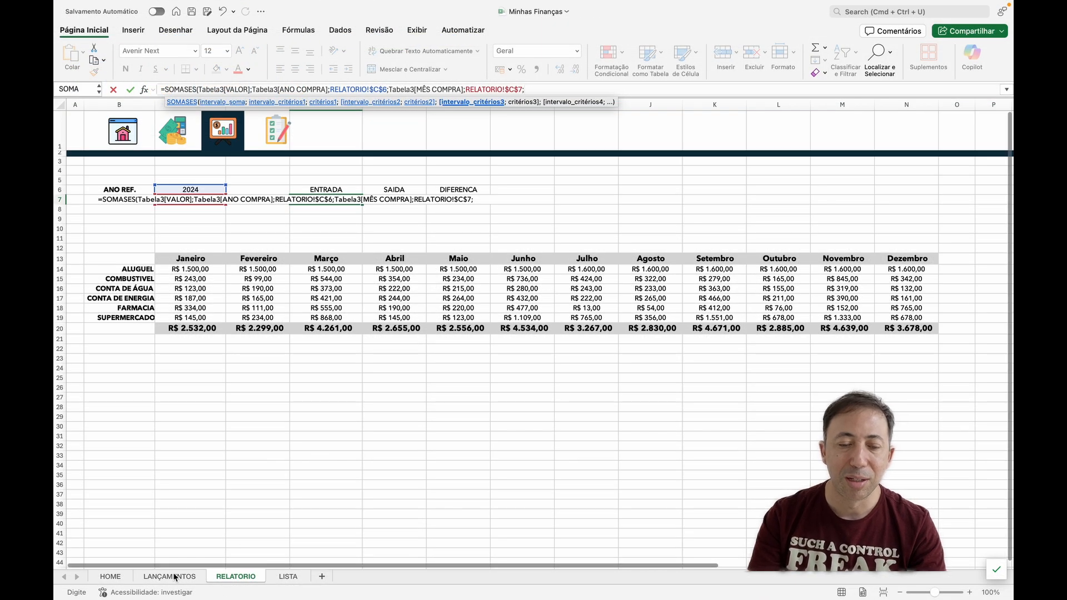
# - Add the TIPO column of the LANÇAMENTOS table as the SOMASES formula's third criteria range
pyautogui.click(174, 577)
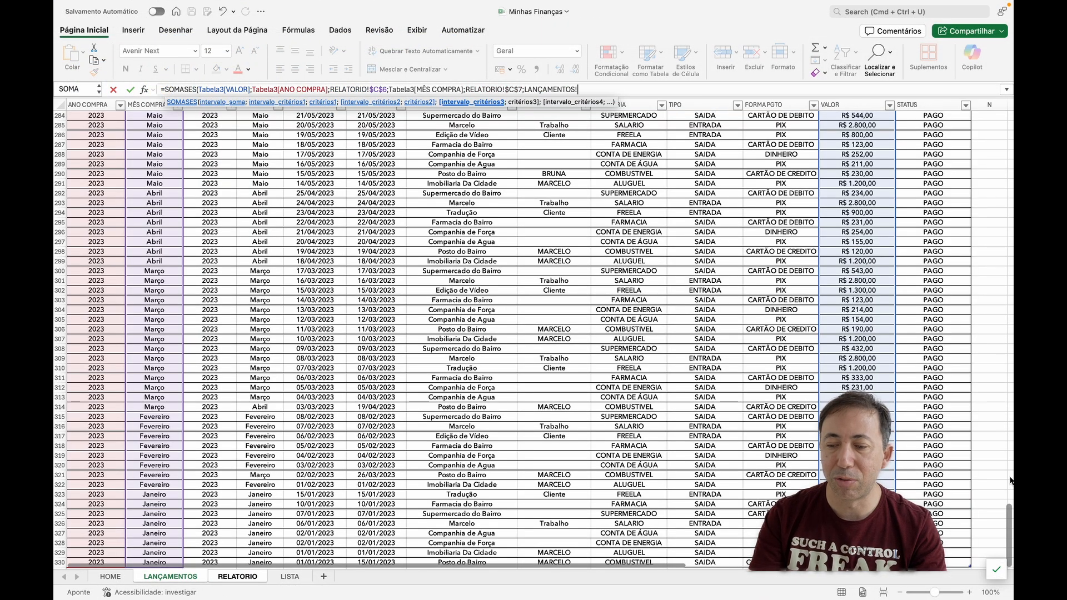
pyautogui.moveTo(1010, 520); pyautogui.dragTo(1010, 125)
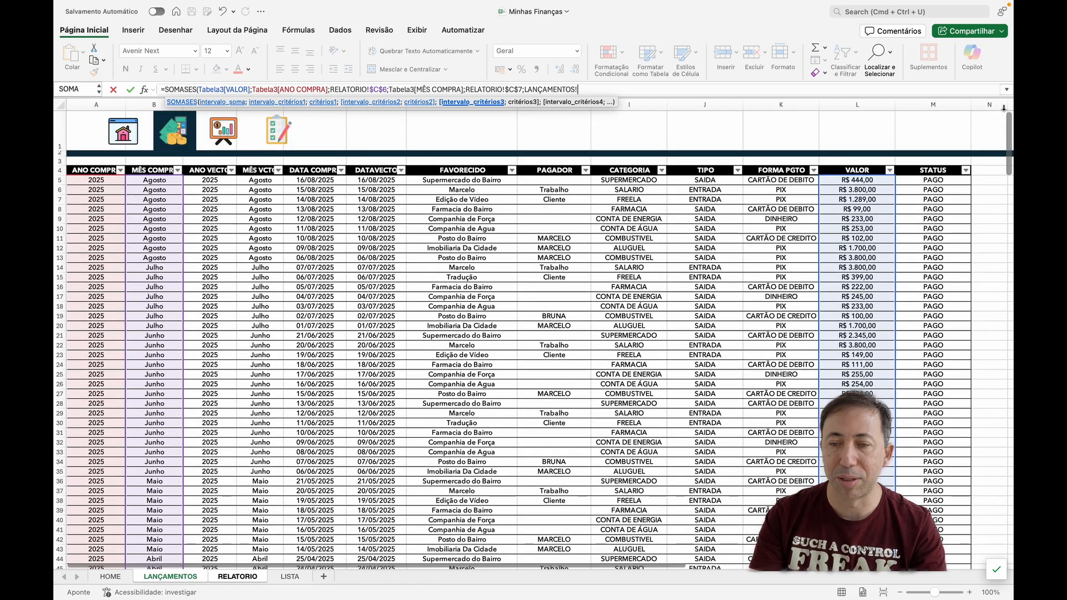
pyautogui.click(716, 179)
pyautogui.hotkey('ctrl', 'shift', 'Down')
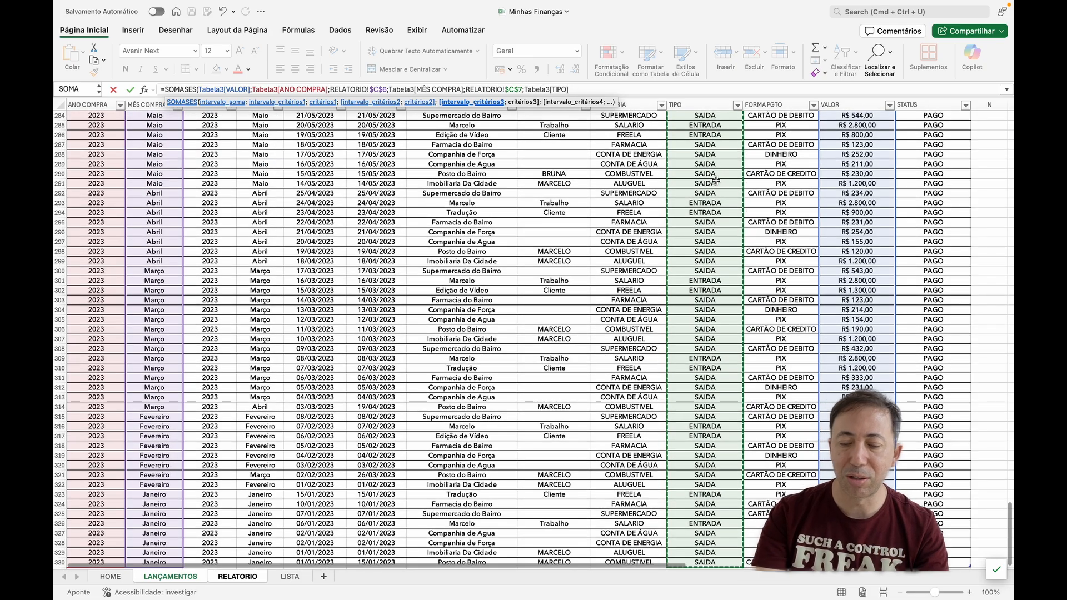
pyautogui.write(';')
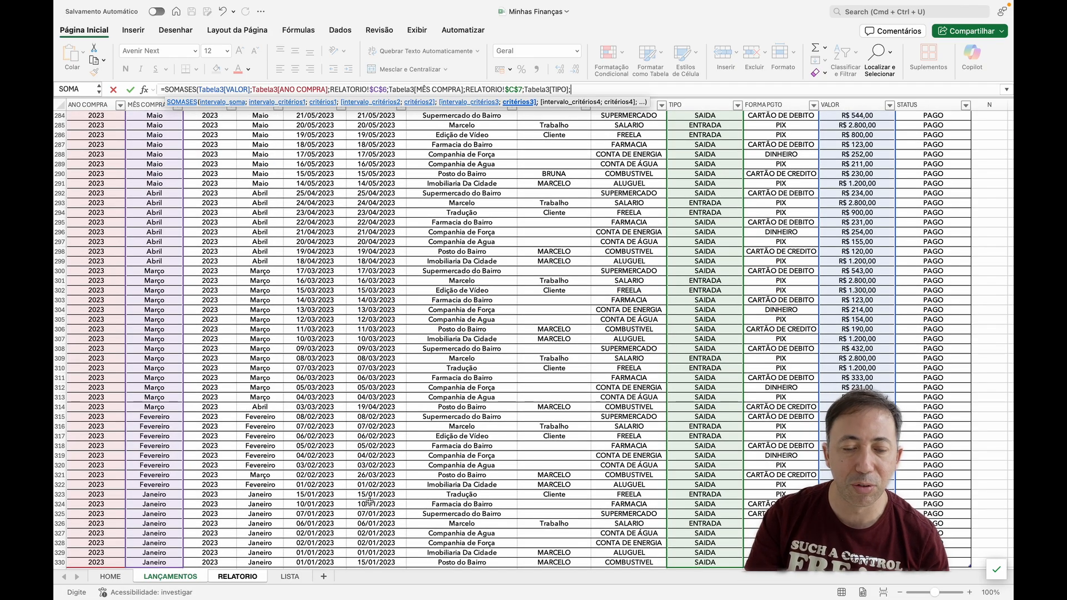
# - Match TIPO to the ENTRADA heading with the absolute reference RELATORIO!$E$6 and complete the formula
pyautogui.click(253, 577)
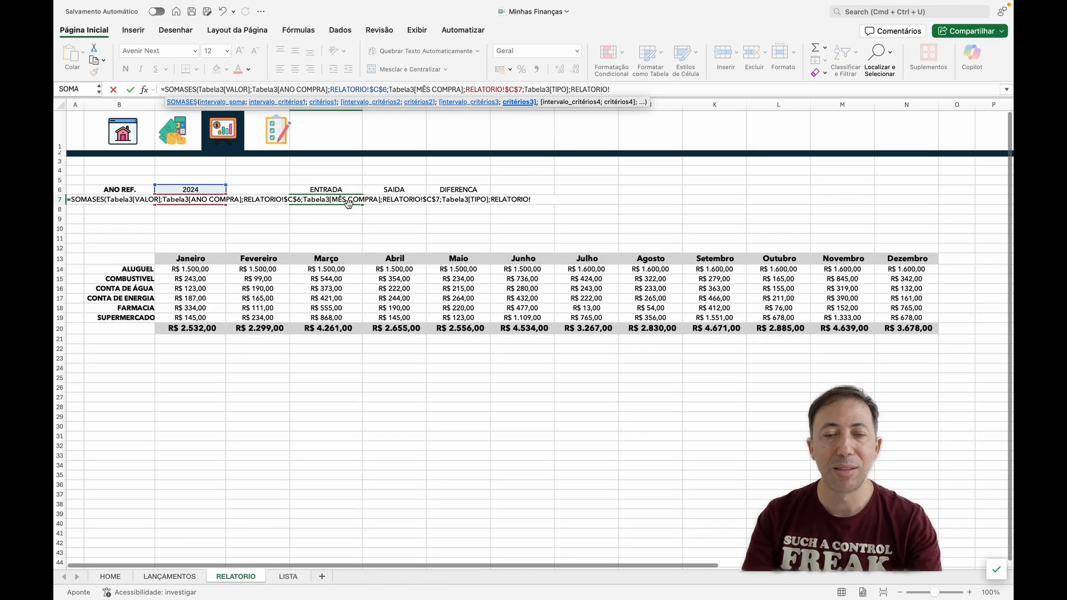
pyautogui.click(346, 189)
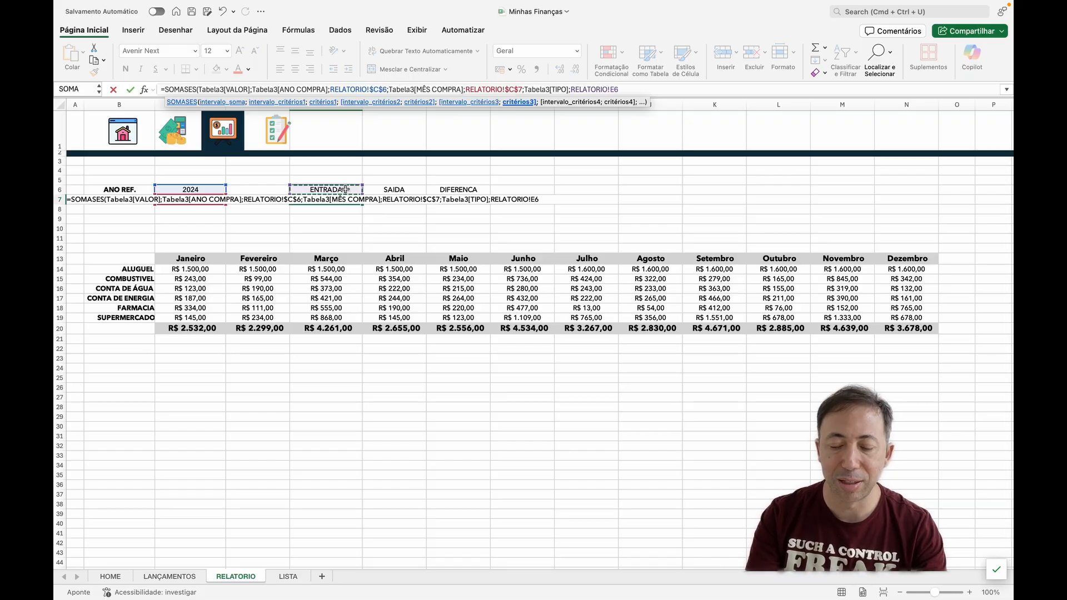
pyautogui.press('F4')
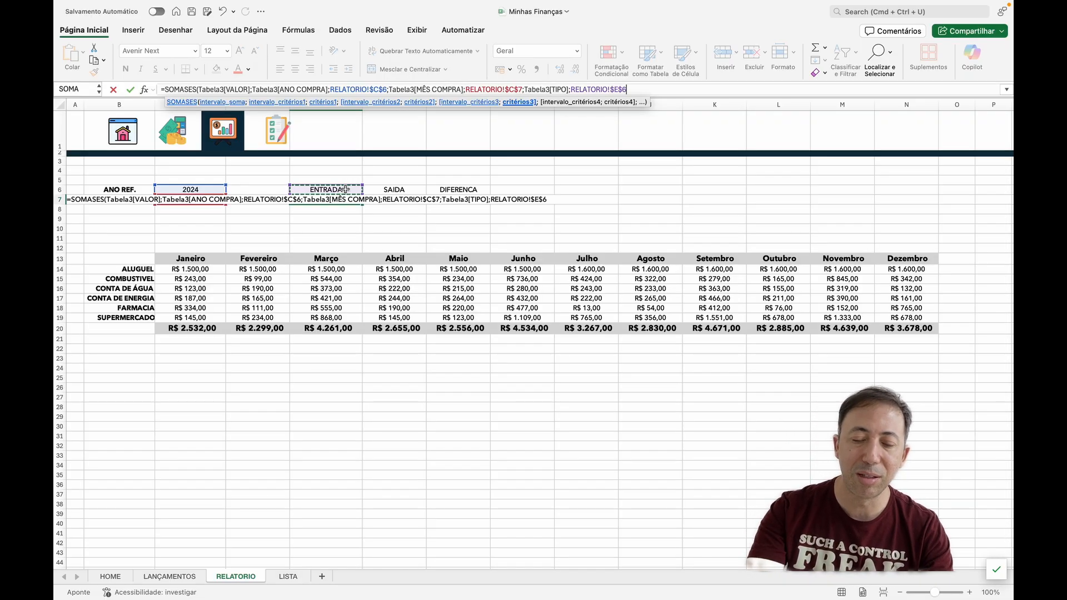
pyautogui.write(')')
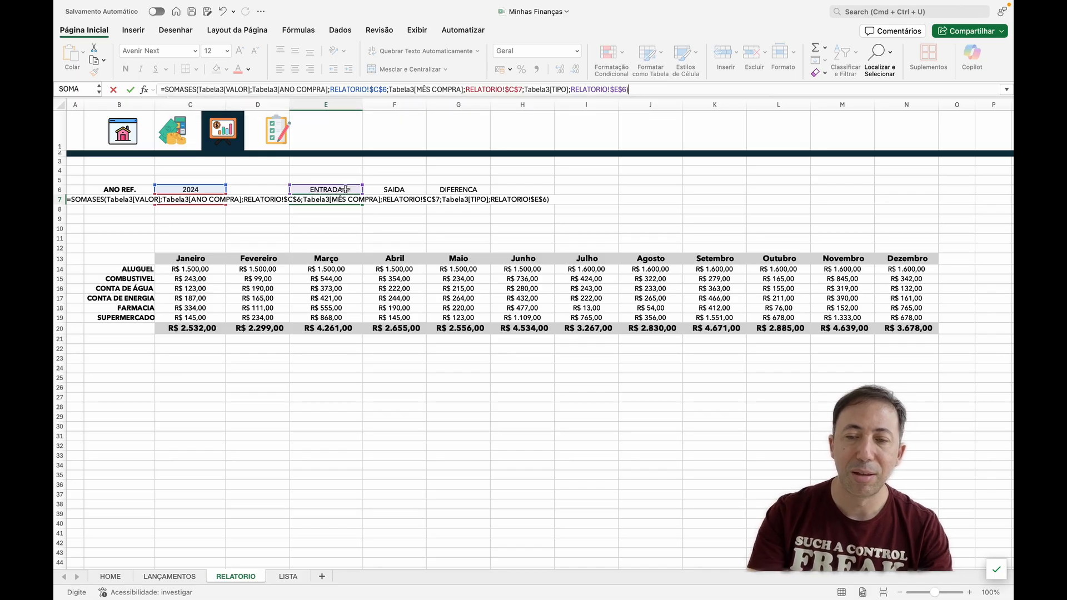
pyautogui.press('Return')
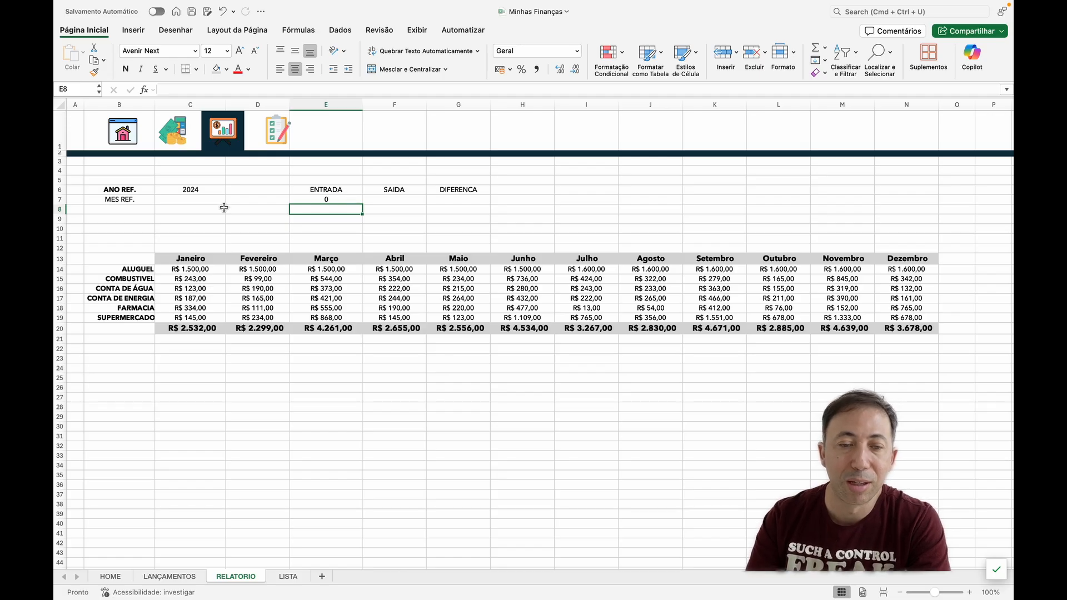
# - Enter Janeiro as the reference month in C7 to test the ENTRADA formula
pyautogui.click(204, 198)
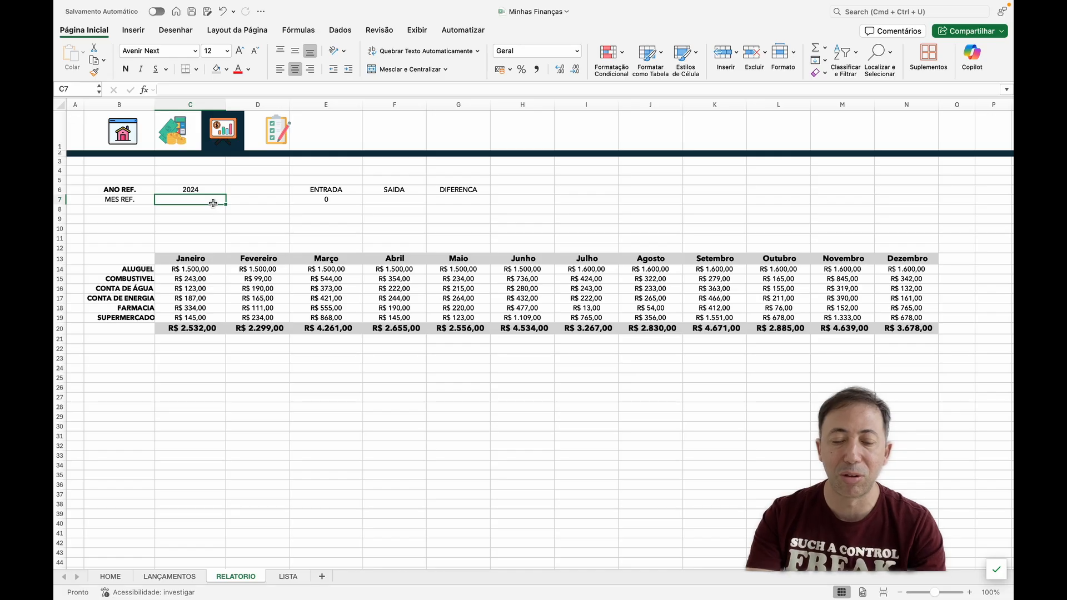
pyautogui.write('Janeiro')
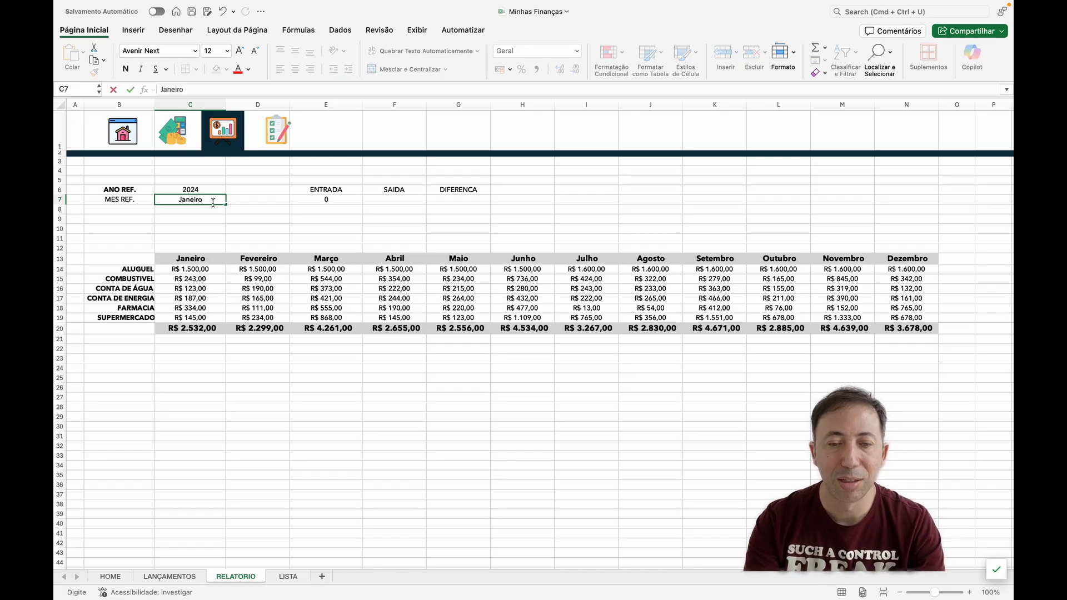
pyautogui.press('Return')
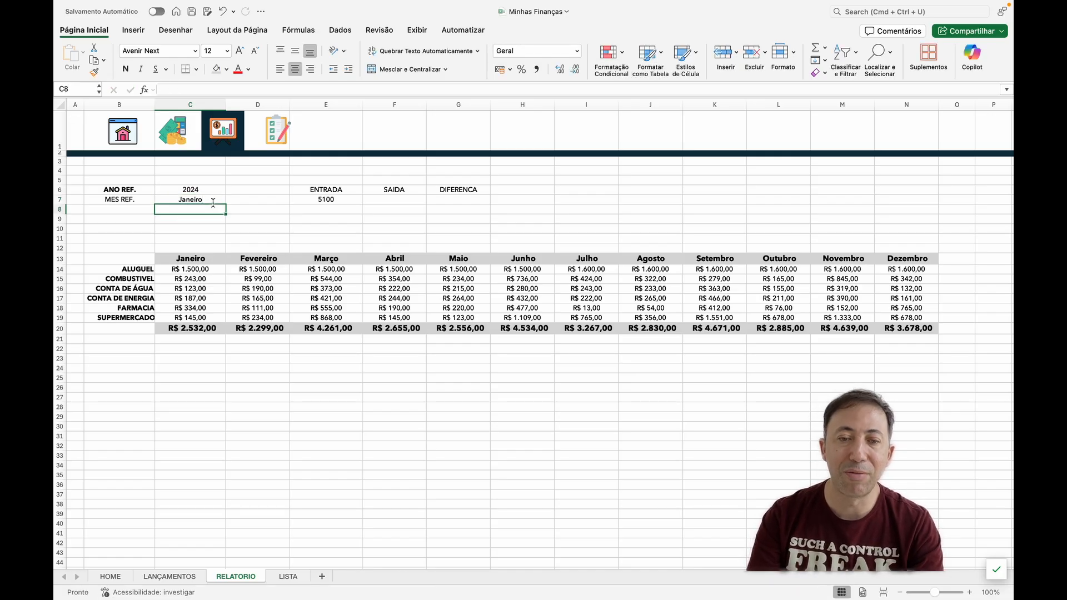
# - Format the ENTRADA, SAIDA and DIFERENCA headings in E6:G6 as bold, size 16, with a grey fill
pyautogui.moveTo(333, 190); pyautogui.dragTo(472, 190)
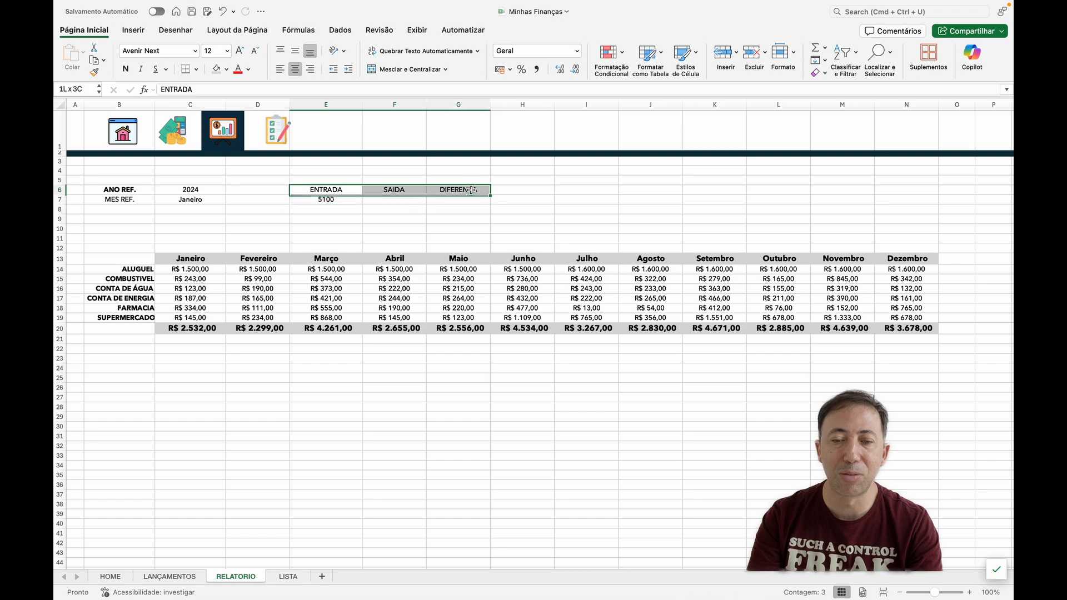
pyautogui.click(239, 51)
pyautogui.click(239, 51)
pyautogui.click(125, 68)
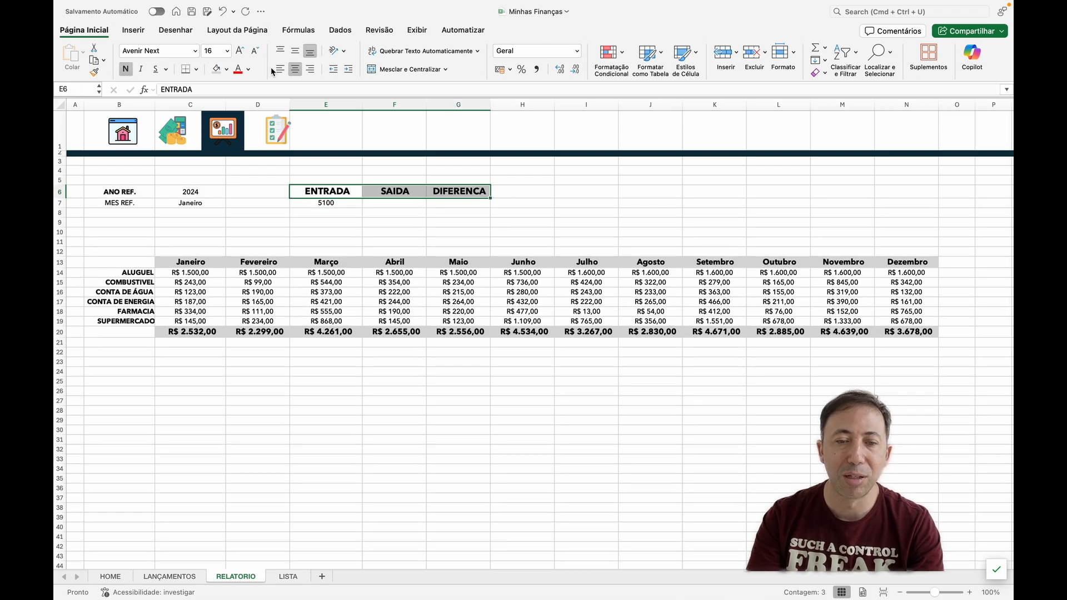
pyautogui.click(216, 69)
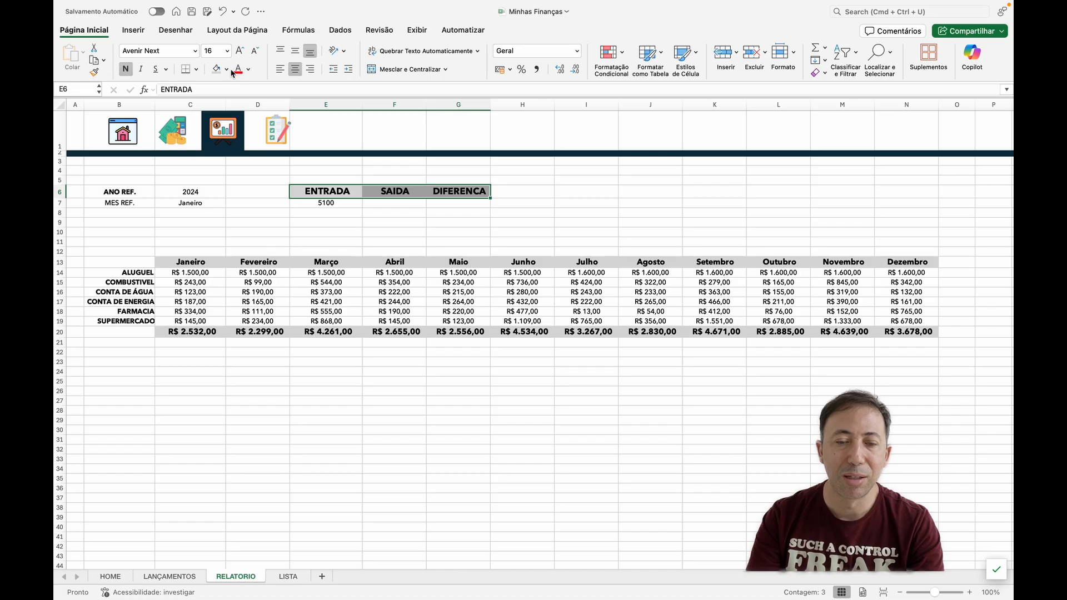
# - Format the value cells E7:G7 with font size 14 and the Moeda number format
pyautogui.moveTo(313, 203); pyautogui.dragTo(451, 202)
pyautogui.click(239, 51)
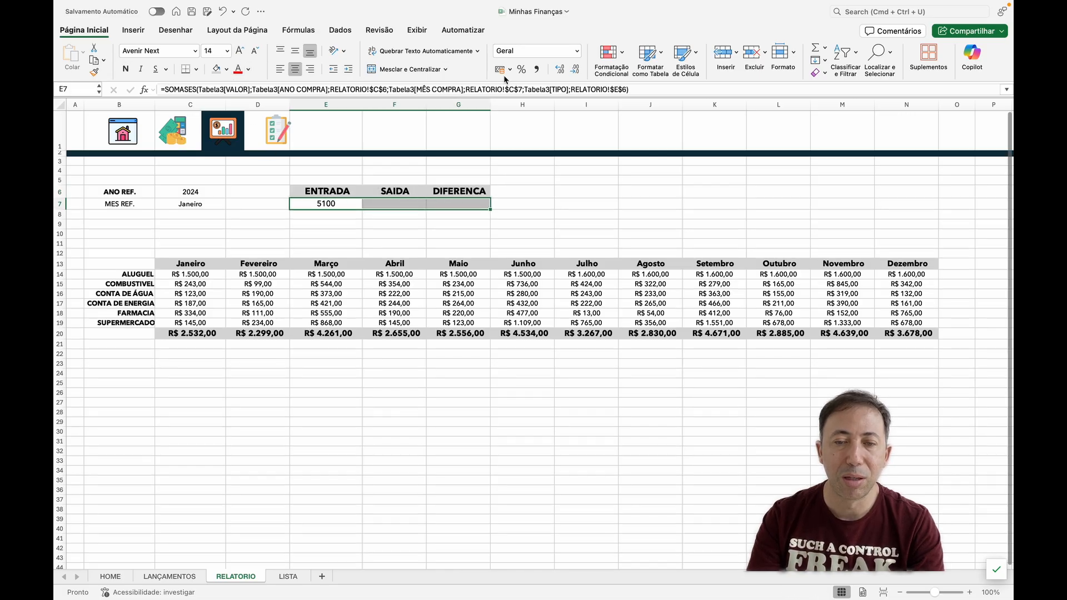
pyautogui.click(577, 50)
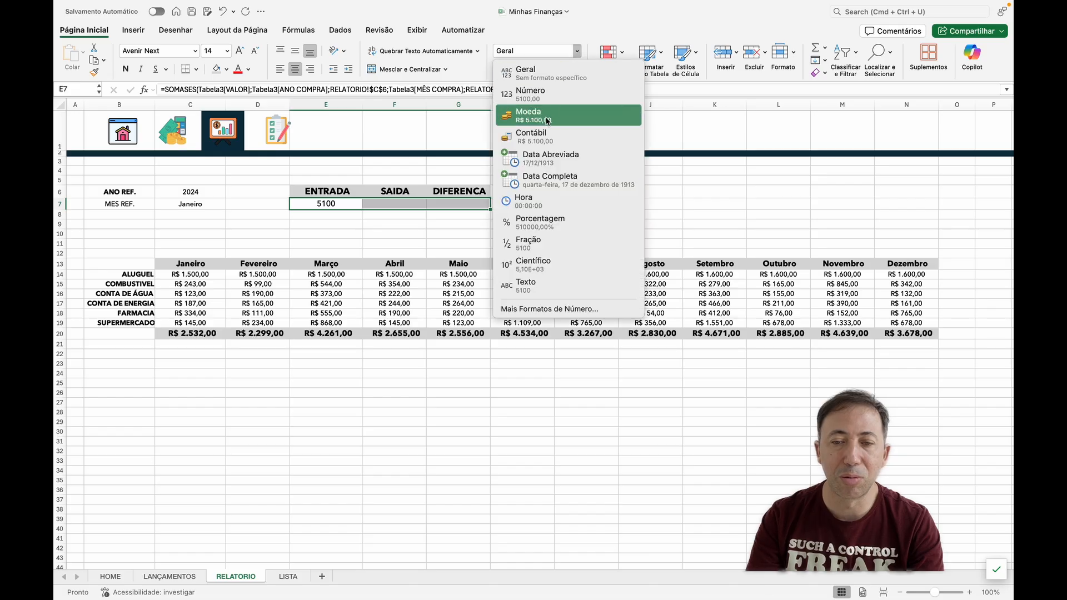
pyautogui.click(547, 117)
pyautogui.doubleClick(587, 204)
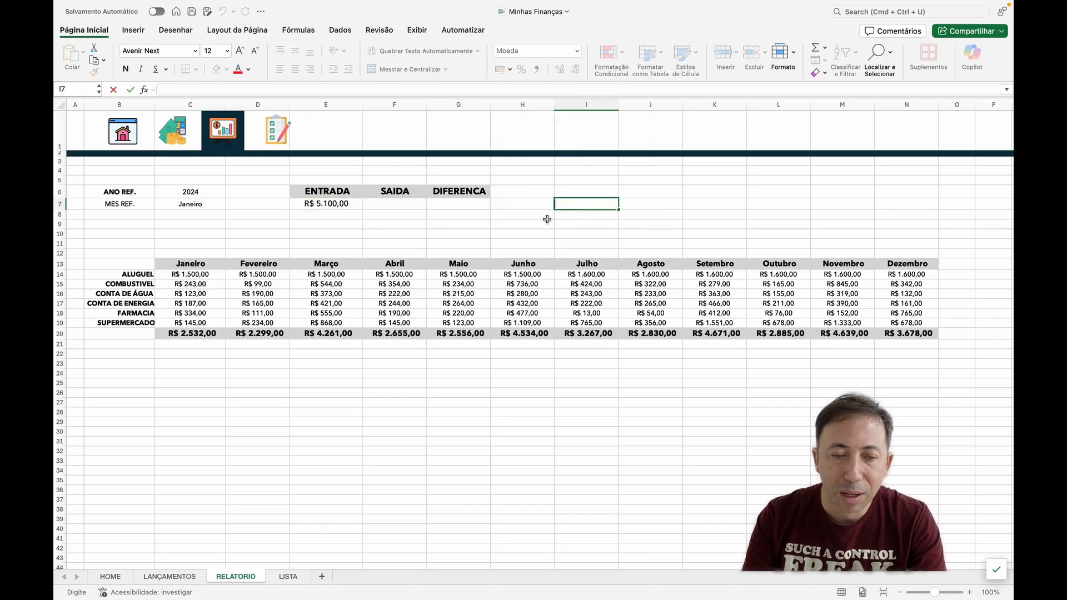
# - Replace the reference month in C7 with the misspelled Feverero to test how the ENTRADA formula responds
pyautogui.click(179, 204)
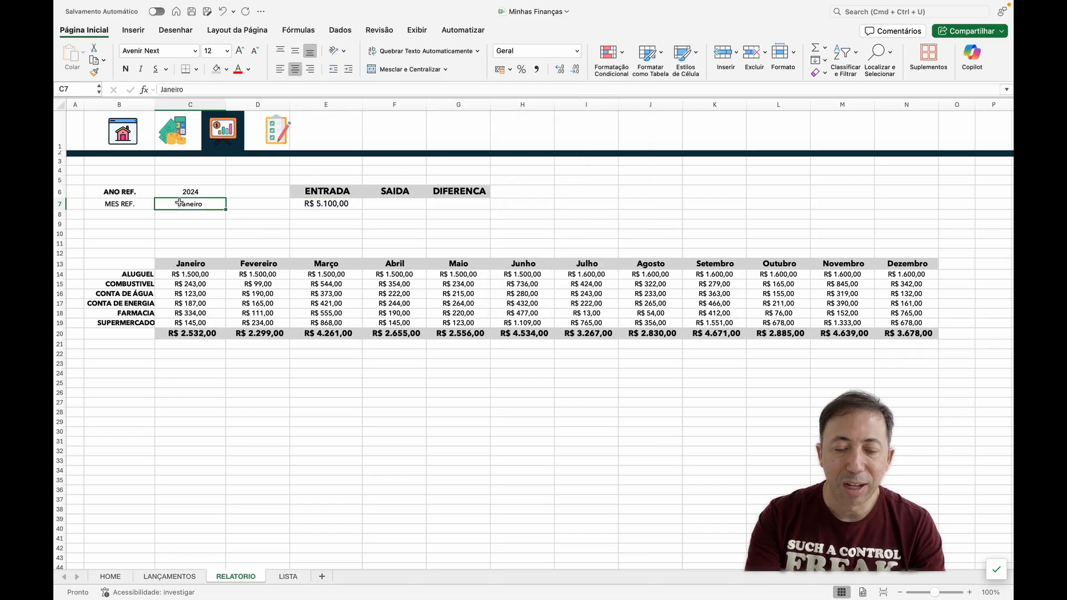
pyautogui.write('F')
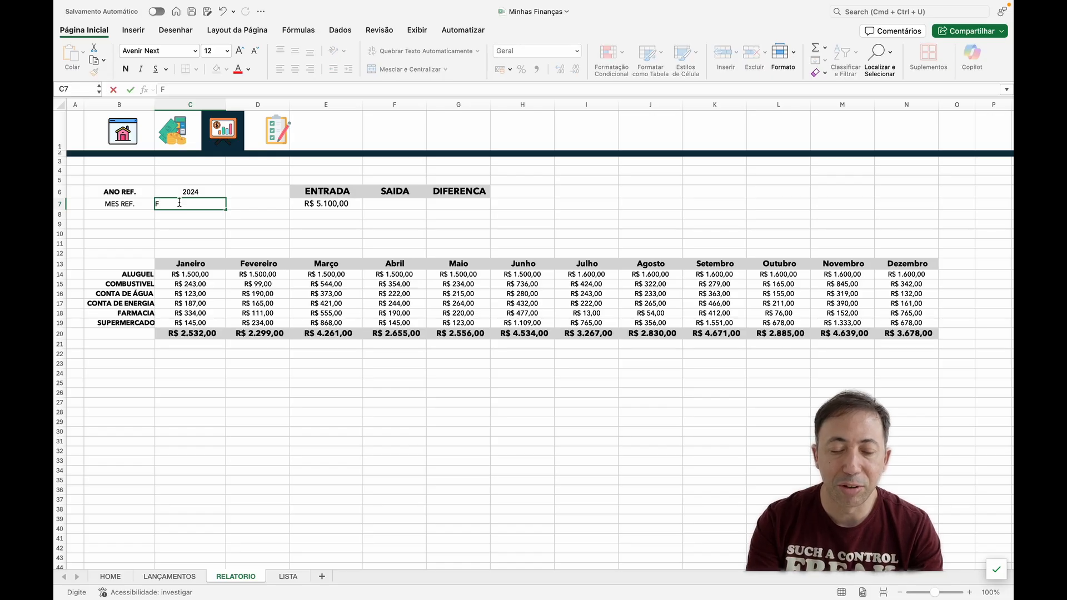
pyautogui.write('everero')
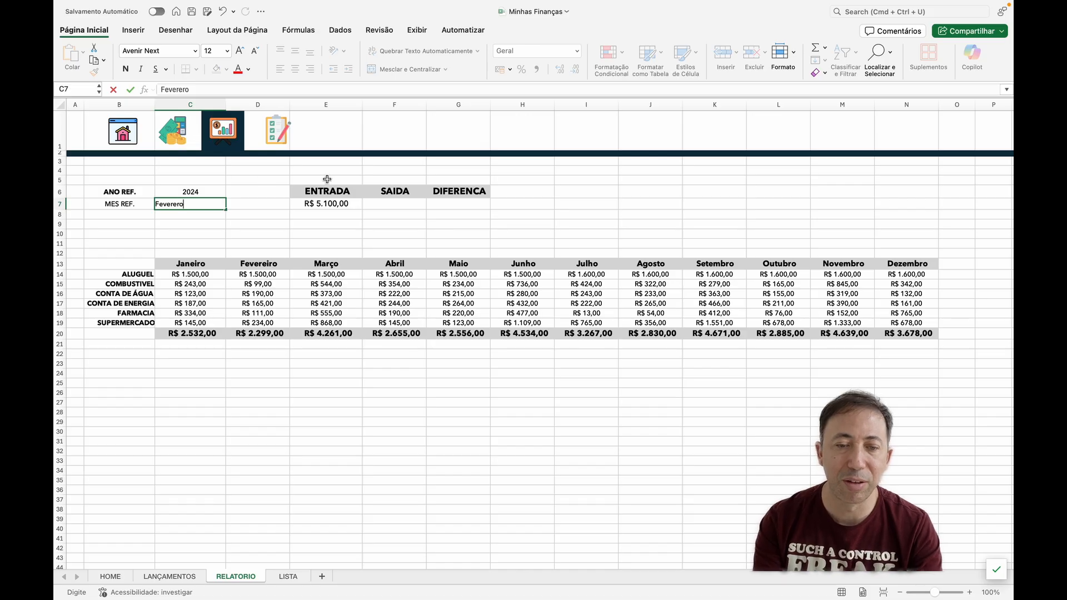
pyautogui.press('Return')
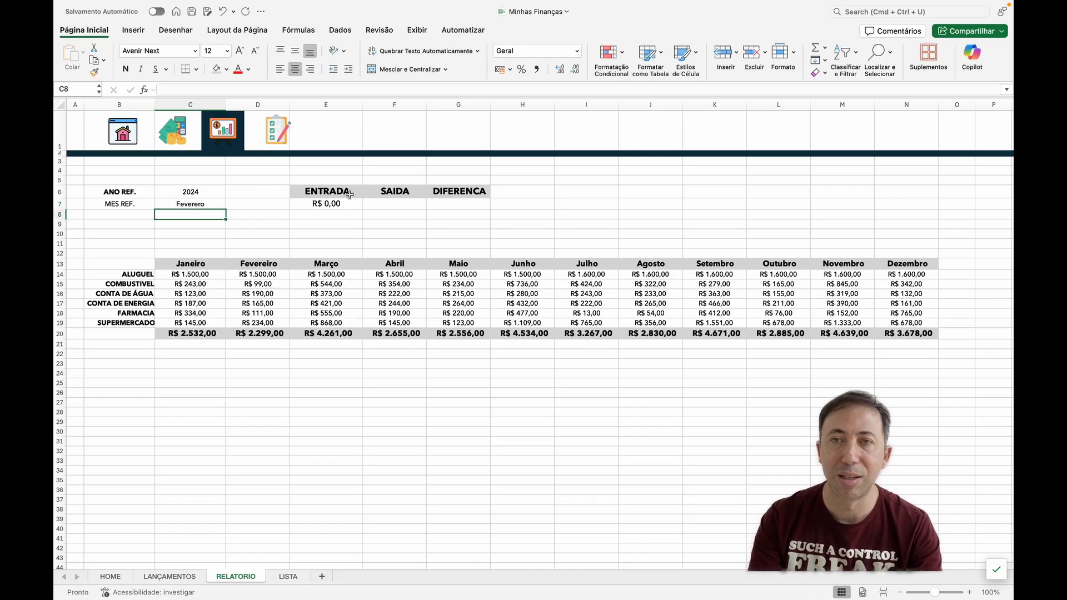
# - Clear the misspelled month from the MES REF. cell C7
pyautogui.doubleClick(211, 202)
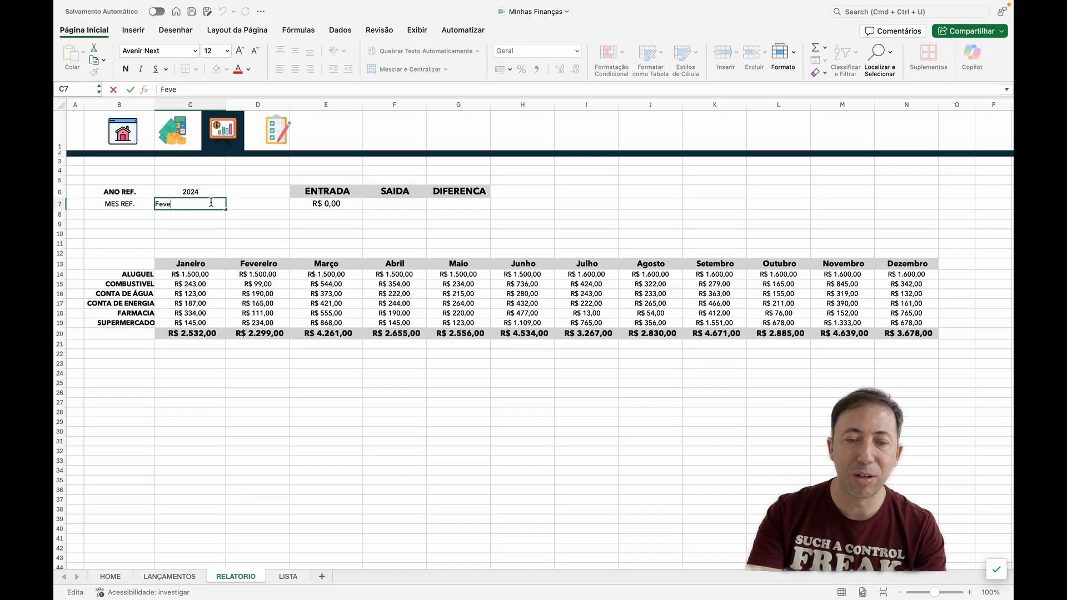
pyautogui.press('BackSpace')
pyautogui.press('BackSpace')
pyautogui.press('BackSpace')
pyautogui.press('Return')
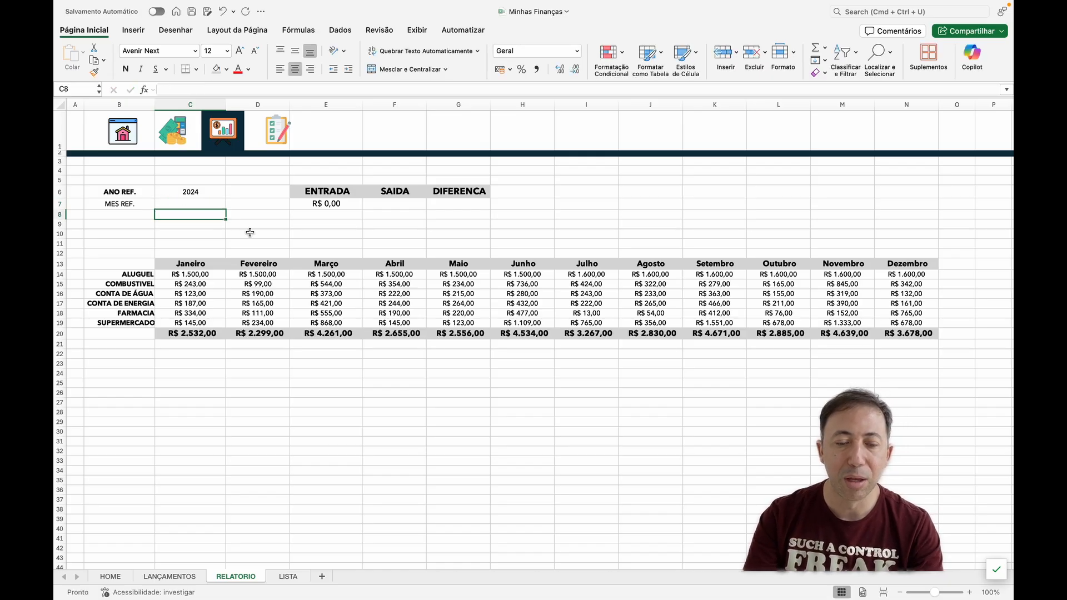
# - Add the heading L_MES in cell G4 of the LISTA sheet to start a list of months
pyautogui.click(288, 577)
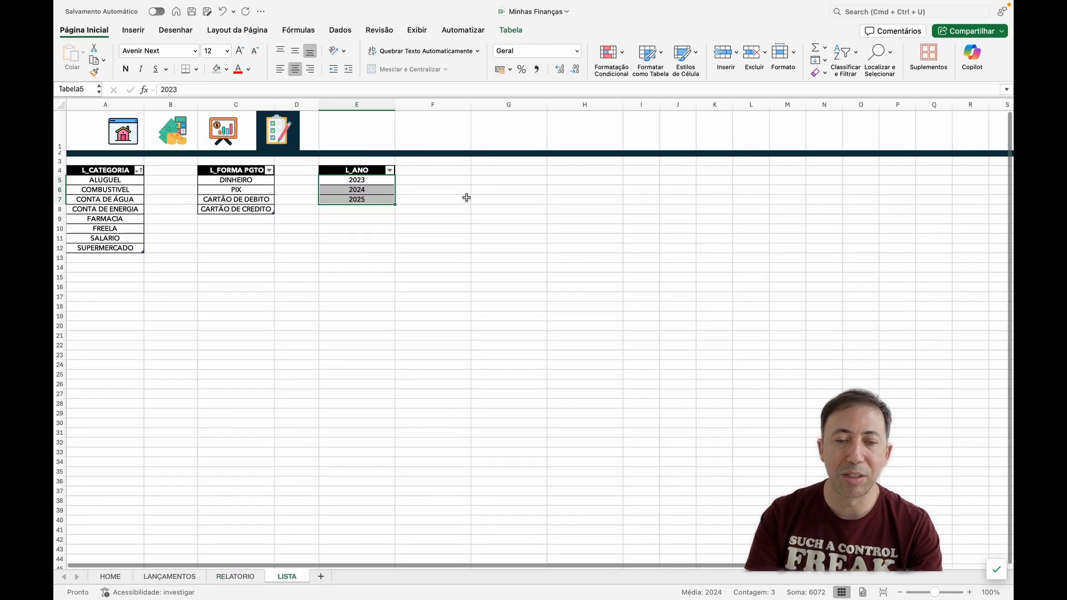
pyautogui.click(483, 171)
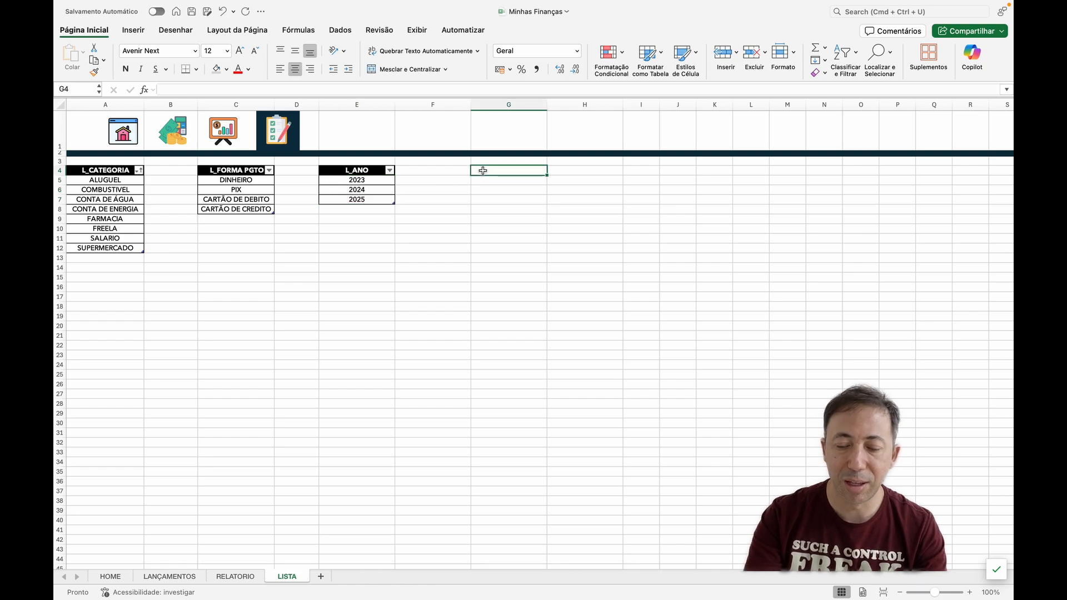
pyautogui.write('L_')
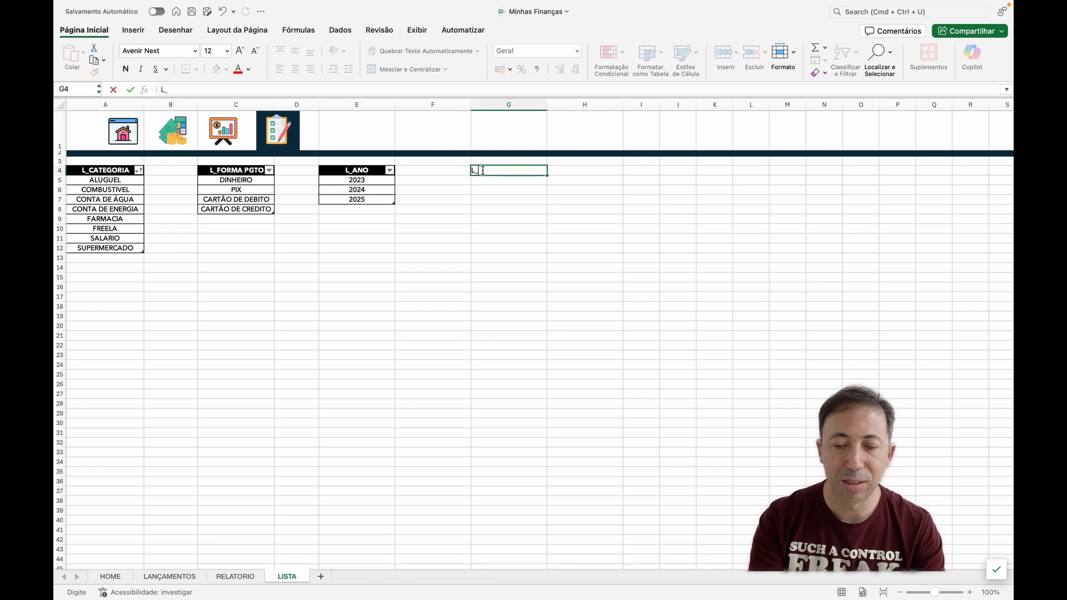
pyautogui.write('MES')
pyautogui.press('Return')
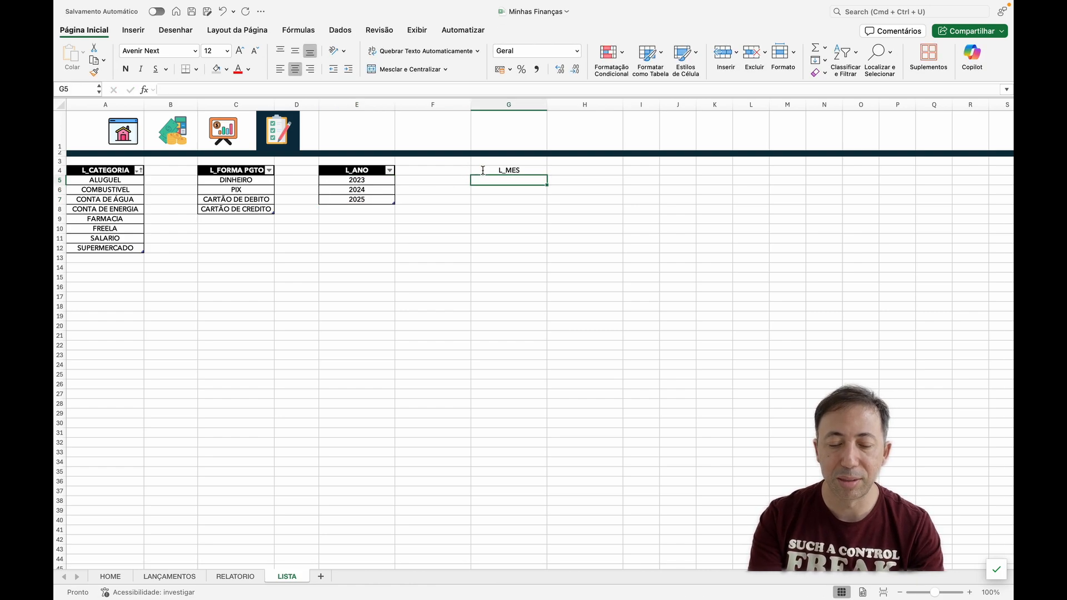
# - Fill cells G5:G16 under L_MES with the months Janeiro through Dezembro
pyautogui.write('Janeiro')
pyautogui.press('Return')
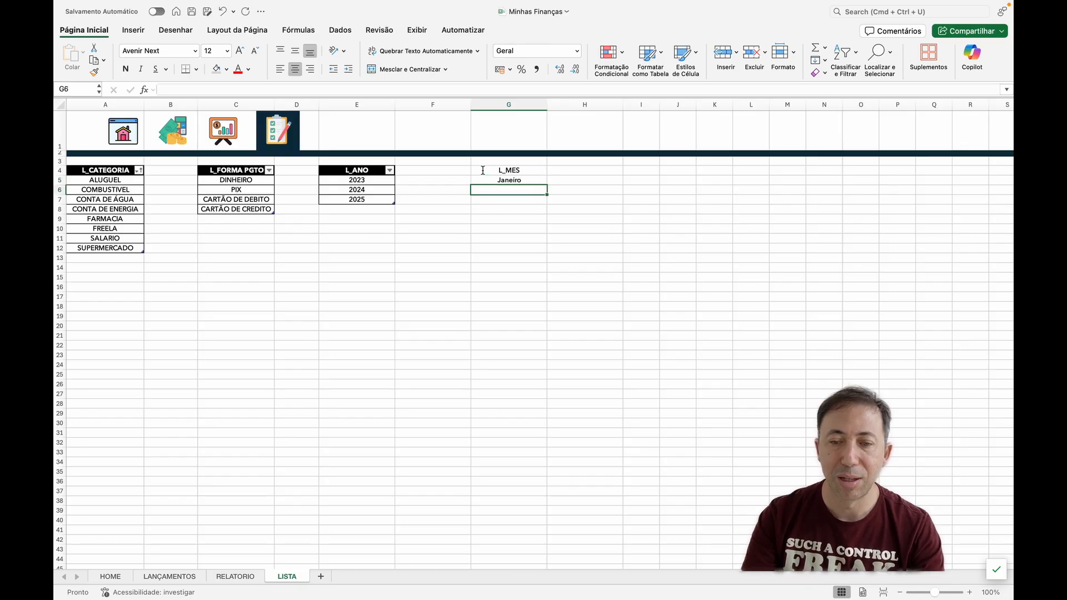
pyautogui.click(544, 181)
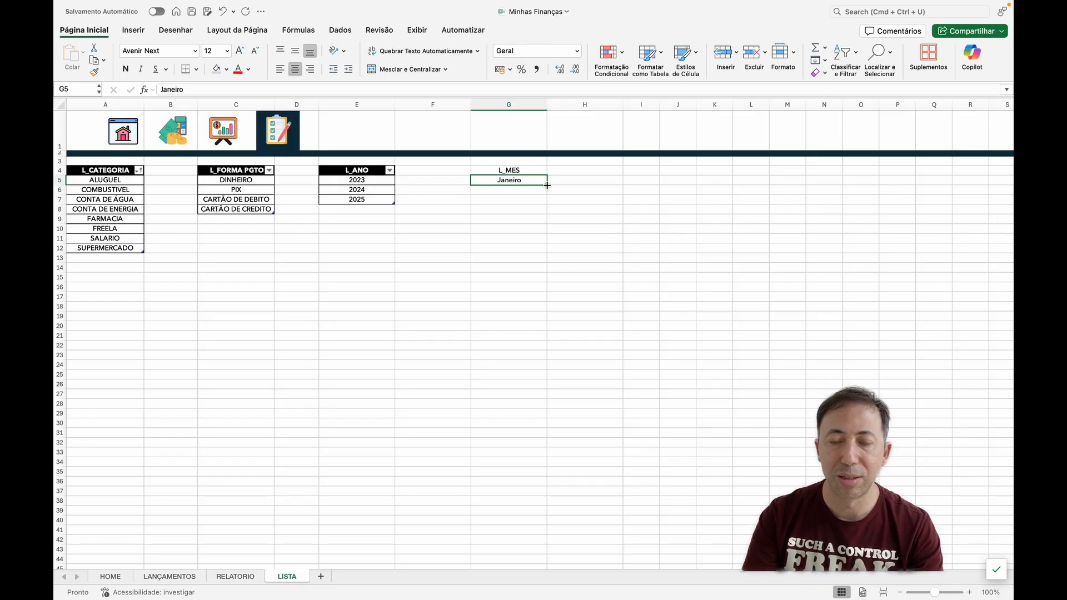
pyautogui.moveTo(547, 185); pyautogui.dragTo(545, 293)
pyautogui.click(547, 253)
pyautogui.click(534, 247)
# - Format the month list G4:G16 as a table with headers, using the same black style as the other lists
pyautogui.click(504, 170)
pyautogui.moveTo(505, 170); pyautogui.dragTo(500, 286)
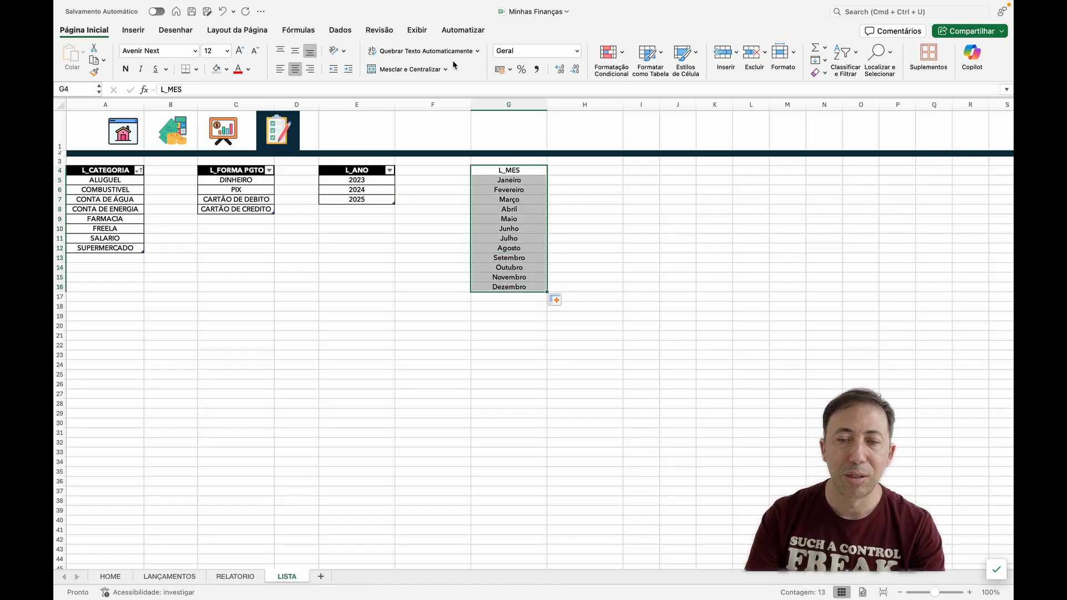
pyautogui.click(649, 56)
pyautogui.click(663, 141)
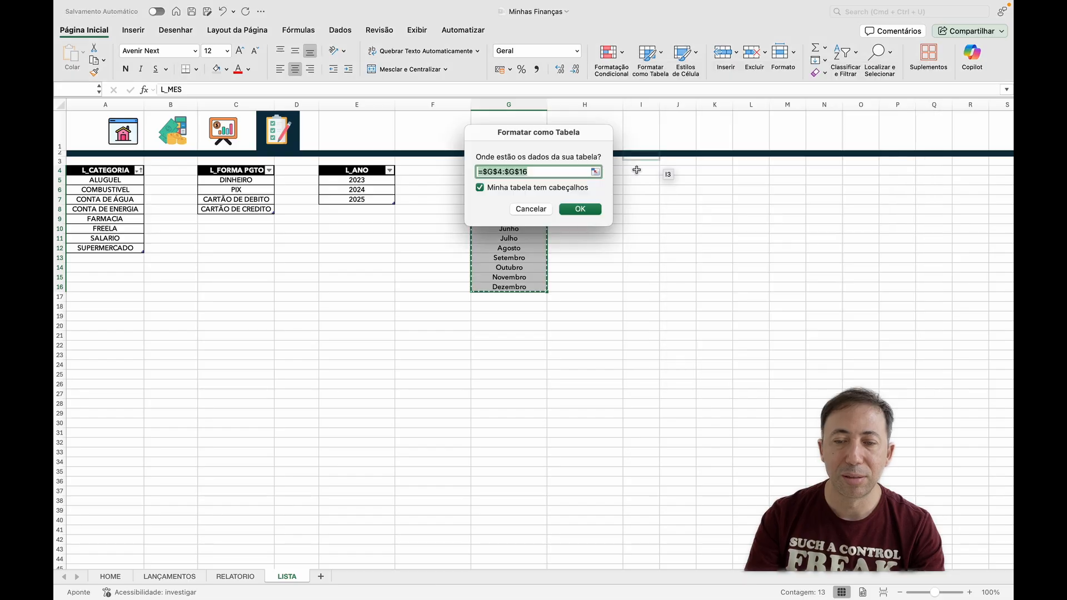
pyautogui.click(578, 209)
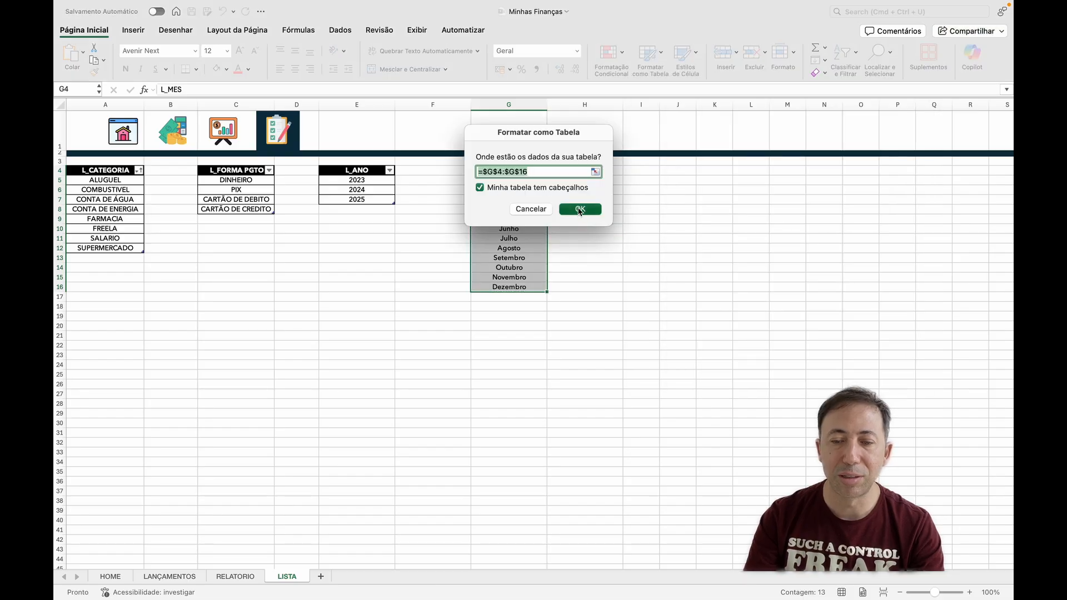
# - Assign the range name L_MES to the twelve month cells G5:G16
pyautogui.click(496, 182)
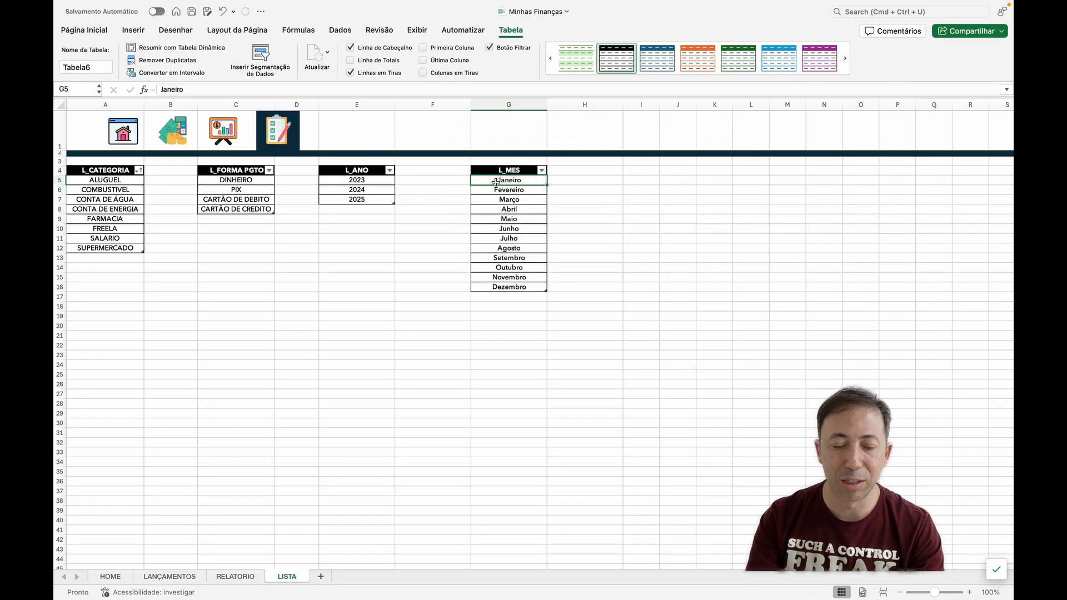
pyautogui.moveTo(495, 182); pyautogui.dragTo(509, 287)
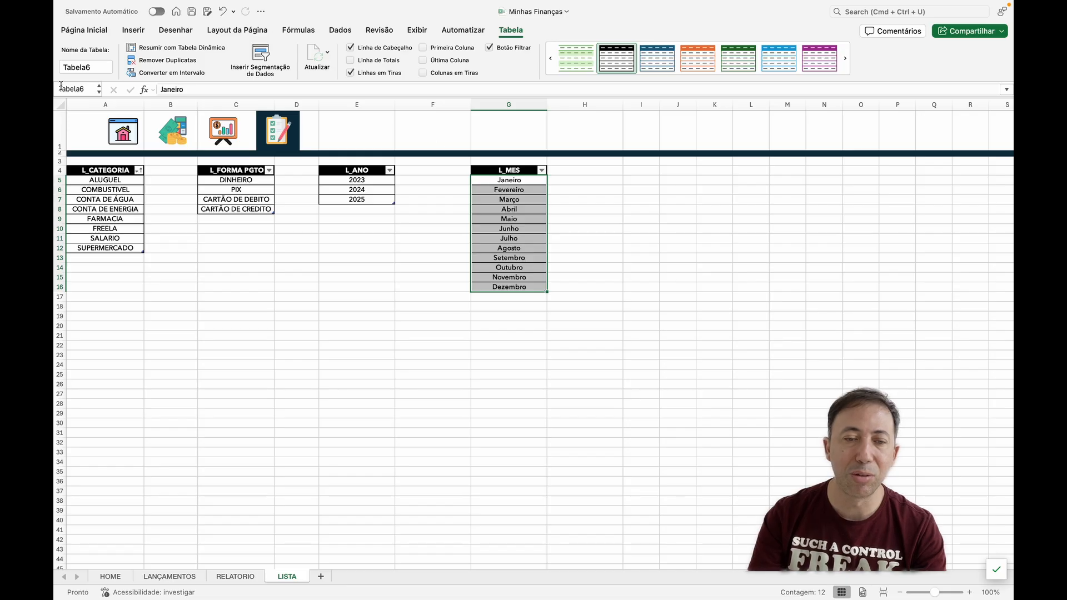
pyautogui.click(86, 90)
pyautogui.write('L_ANO')
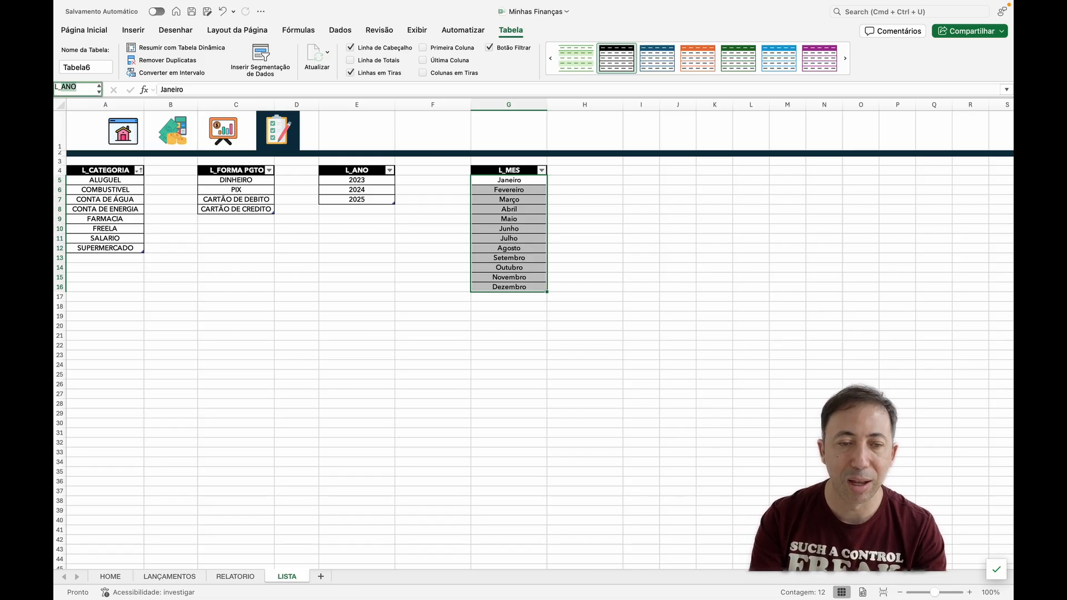
pyautogui.write('L_MES')
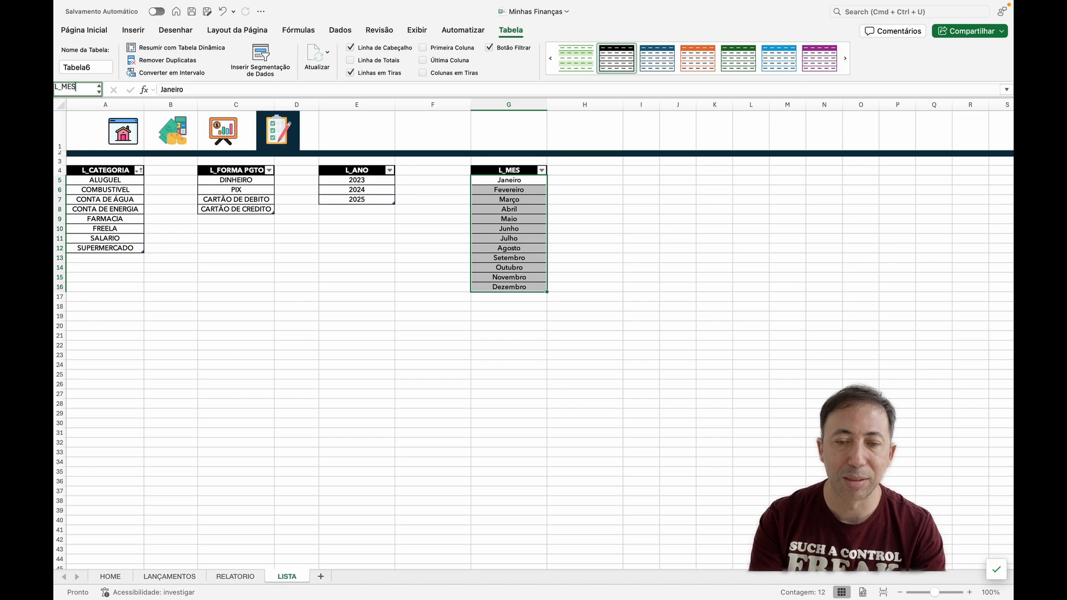
pyautogui.press('Return')
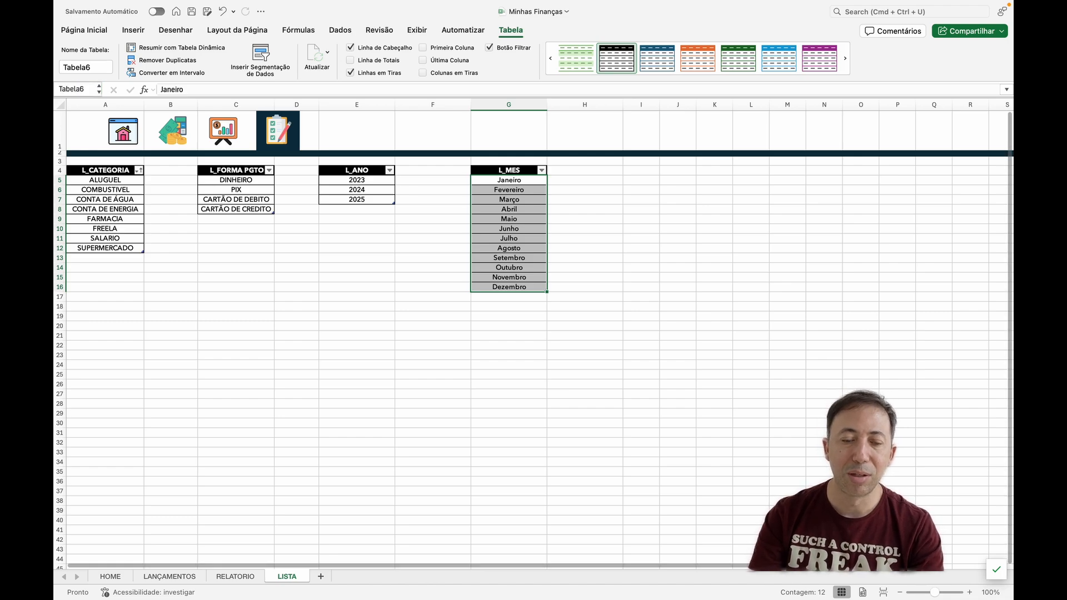
# - Set data validation on the MES REF. cell C7 of RELATORIO to allow a Lista with the source =L_MES
pyautogui.click(246, 575)
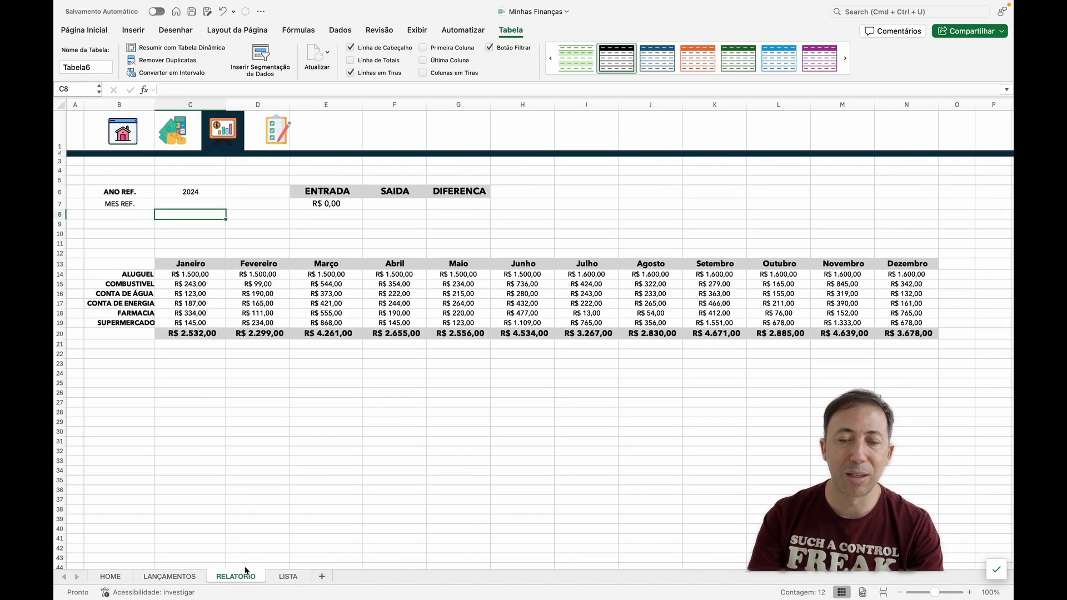
pyautogui.click(193, 204)
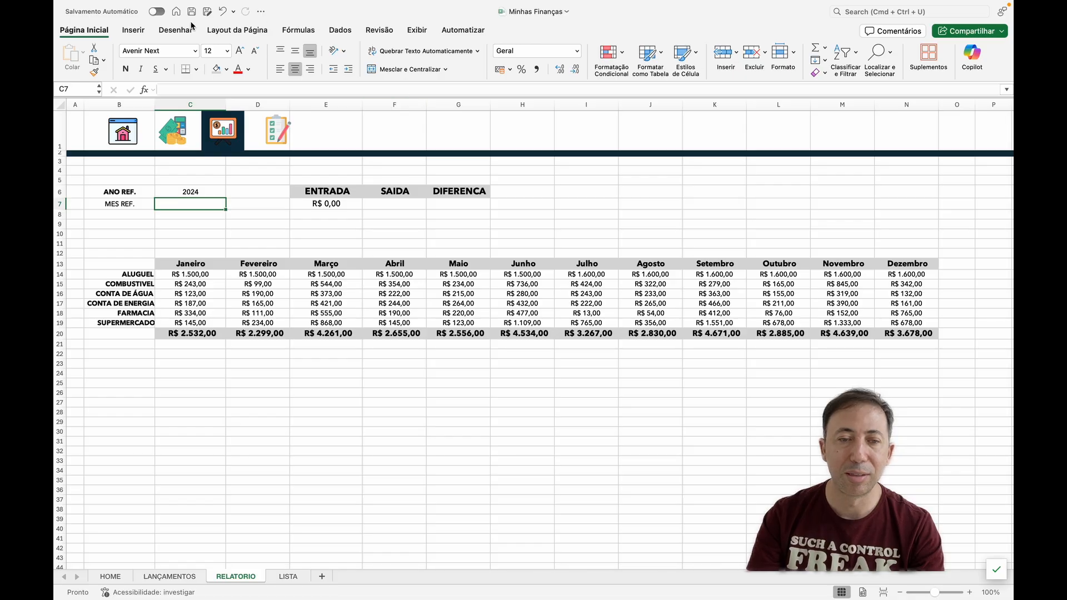
pyautogui.click(340, 30)
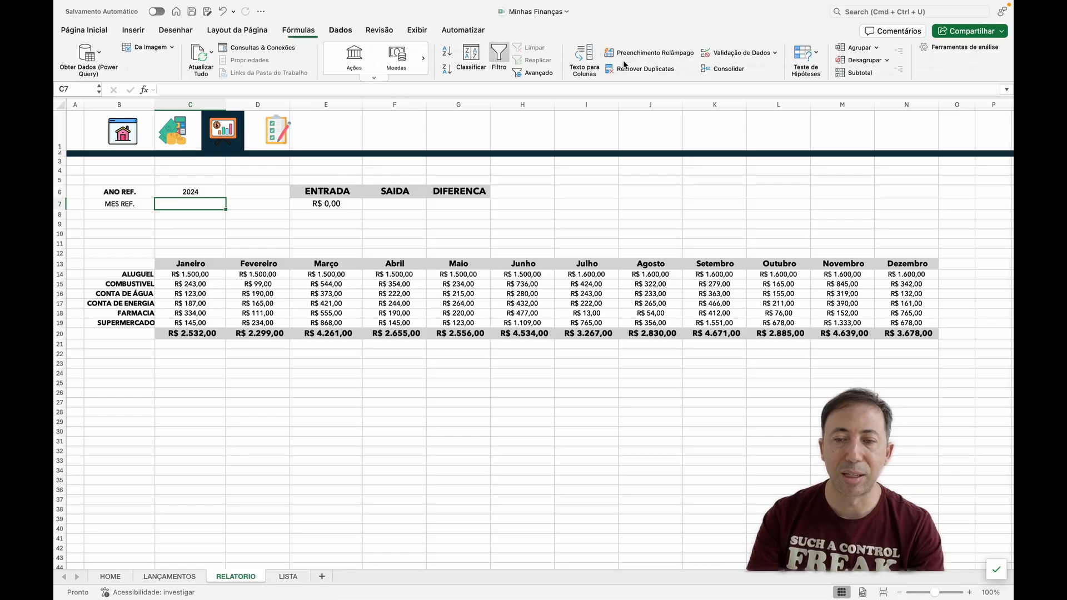
pyautogui.click(739, 52)
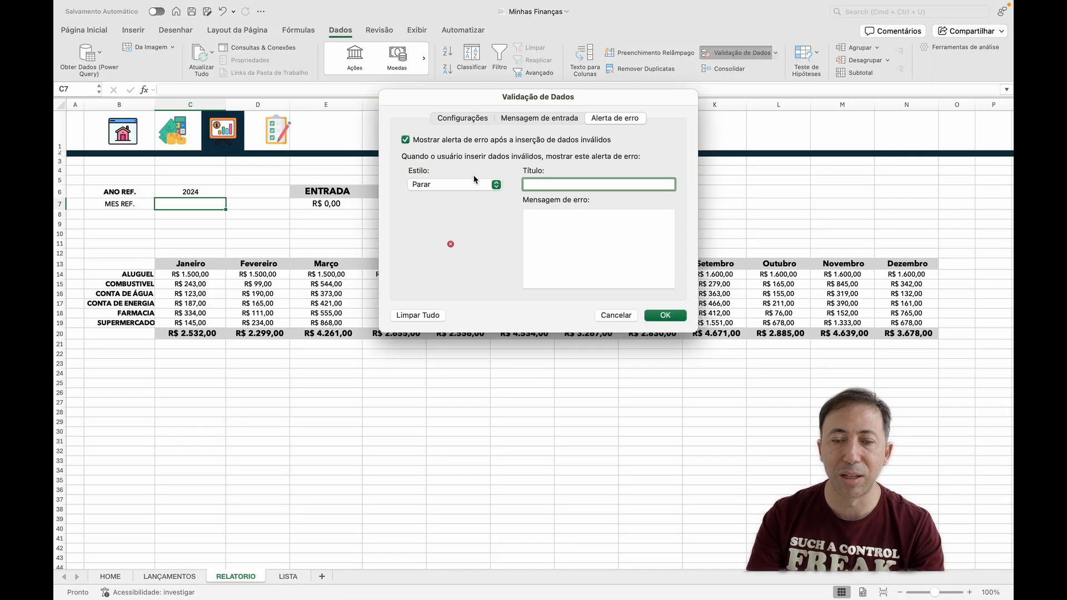
pyautogui.click(461, 118)
pyautogui.click(452, 169)
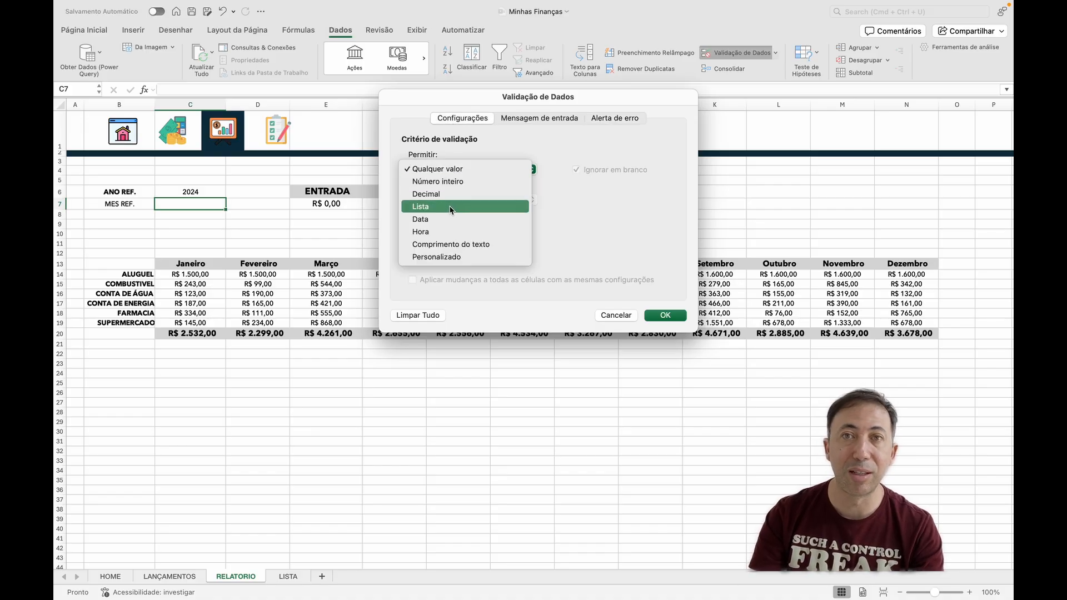
pyautogui.click(450, 207)
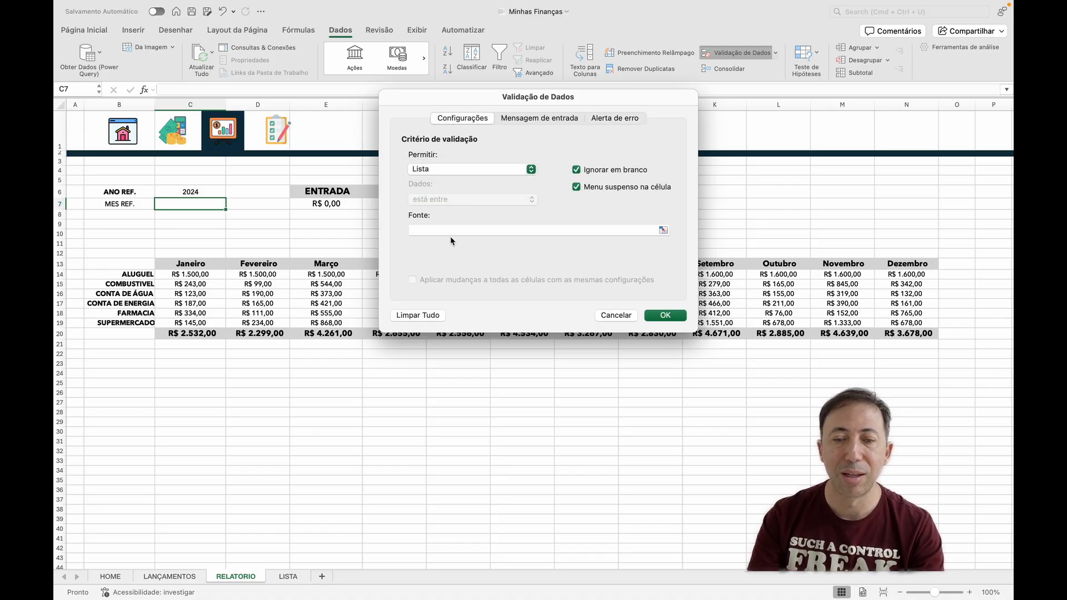
pyautogui.click(448, 231)
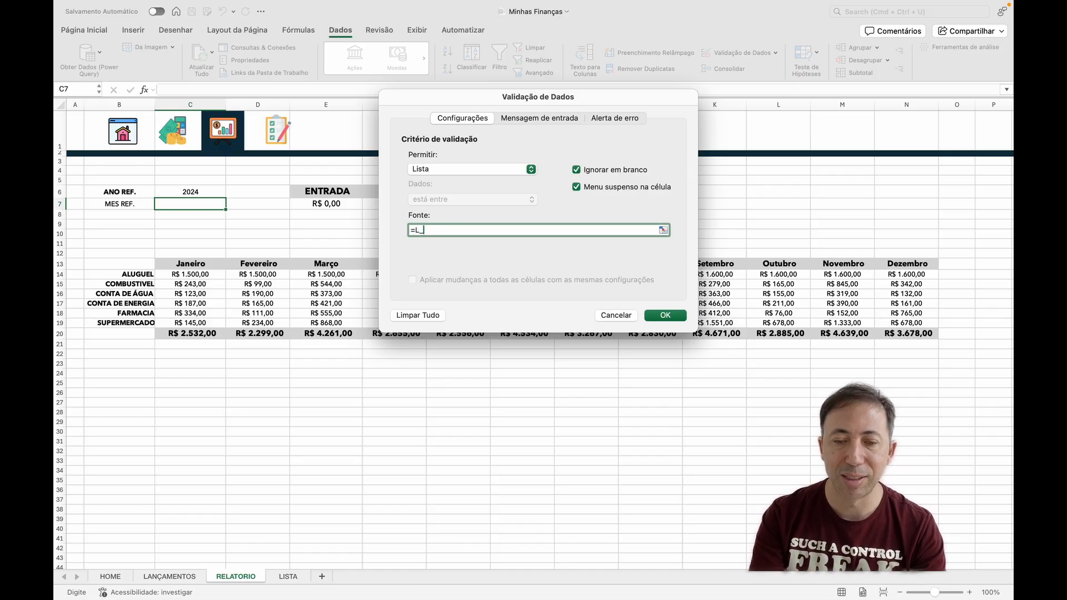
pyautogui.write('=L_MES')
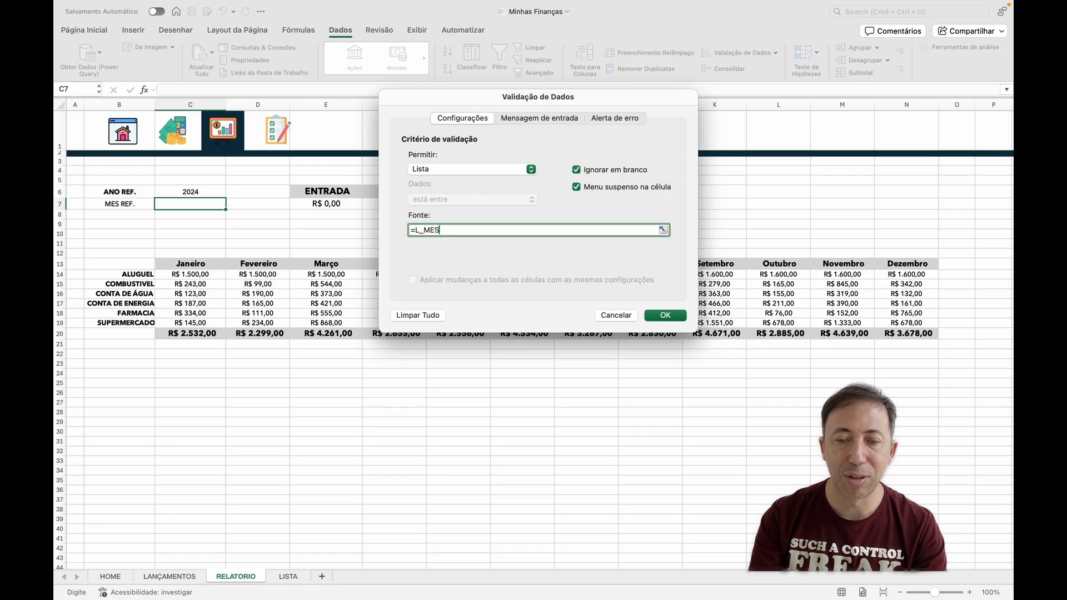
# - Give C7's validation an error alert titled ERRO! with the message "Usar apenas os itens da lista!", and choose Janeiro as the reference month
pyautogui.click(616, 120)
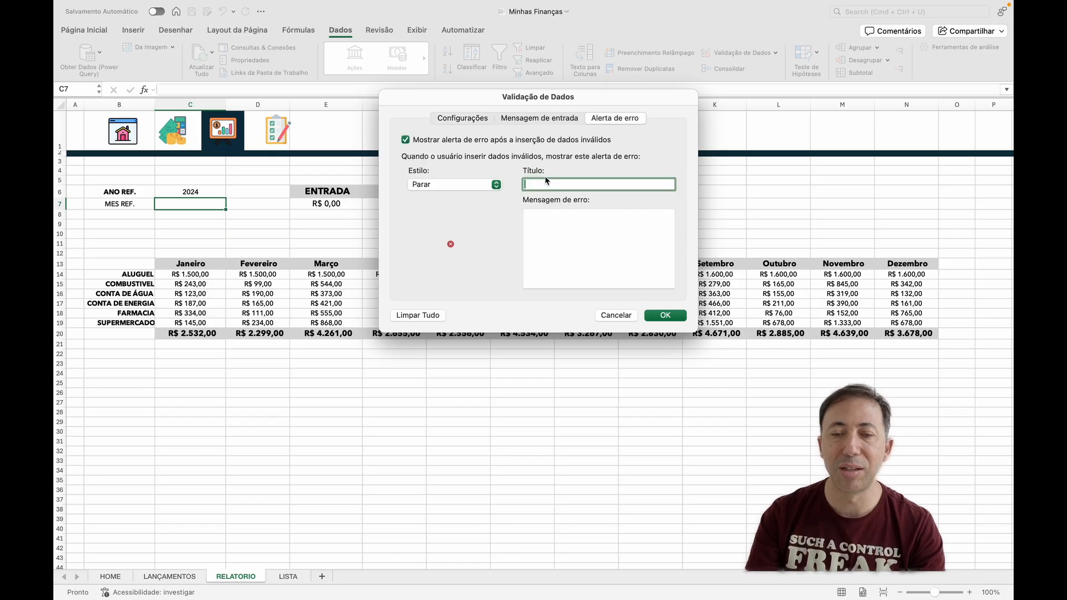
pyautogui.write('E')
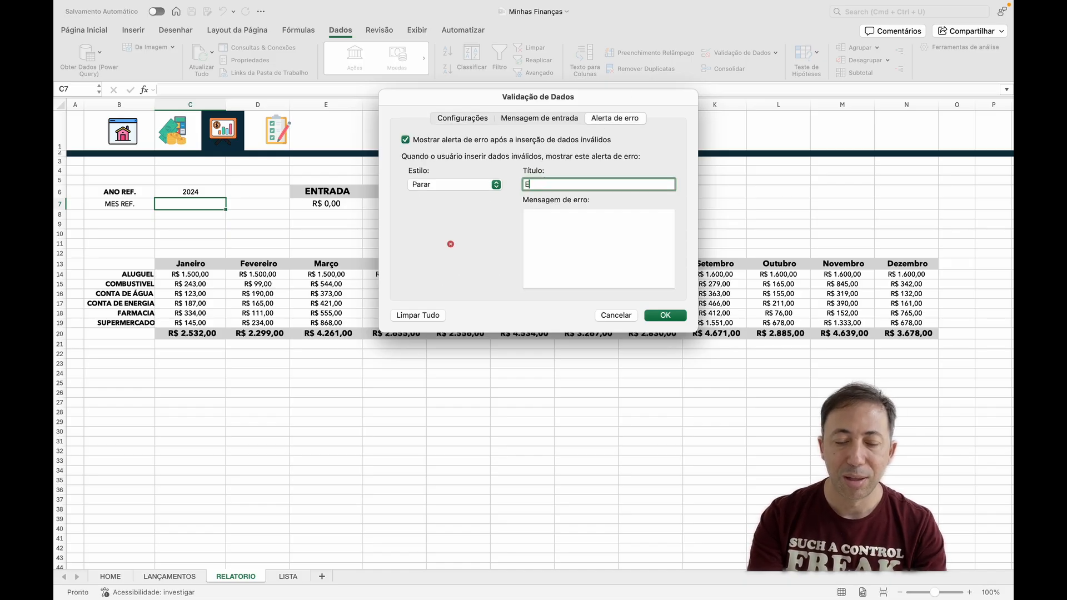
pyautogui.write('RRO!')
pyautogui.click(600, 240)
pyautogui.write('Usar apenas os itens da lista!')
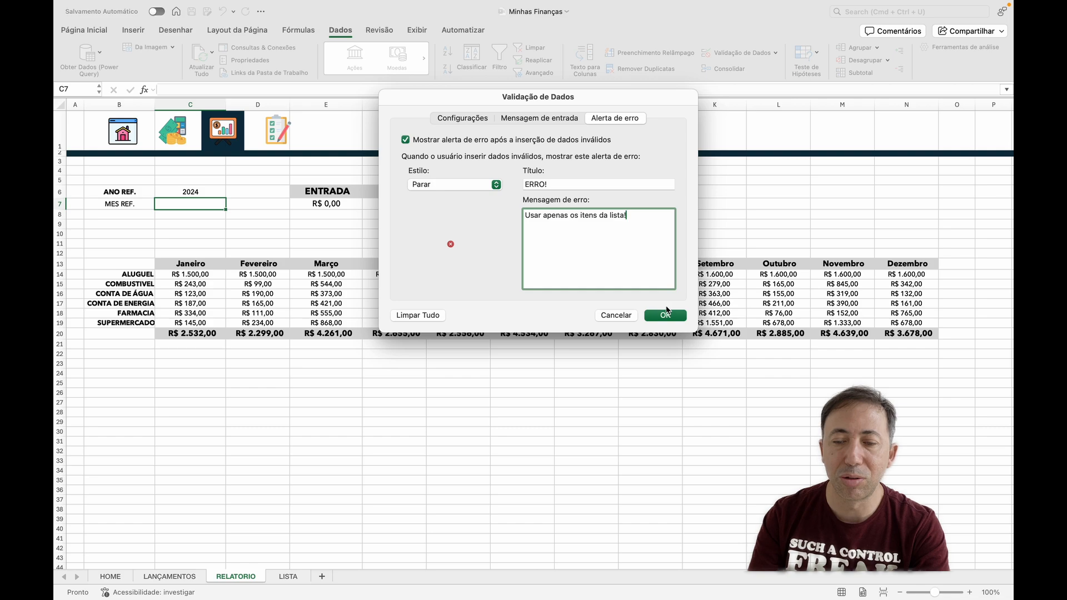
pyautogui.click(666, 315)
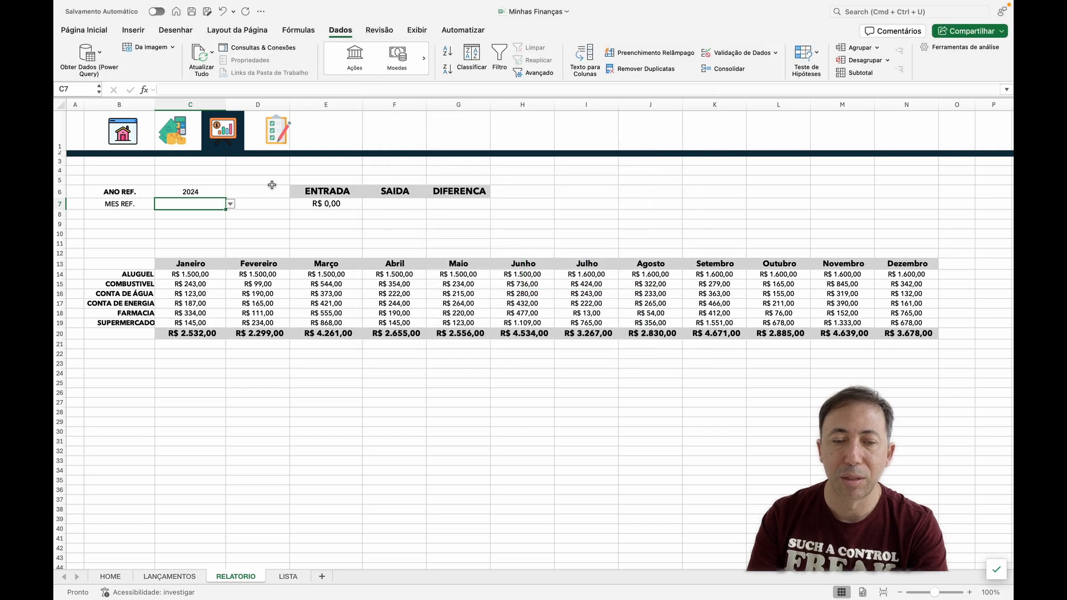
pyautogui.click(230, 204)
pyautogui.click(175, 217)
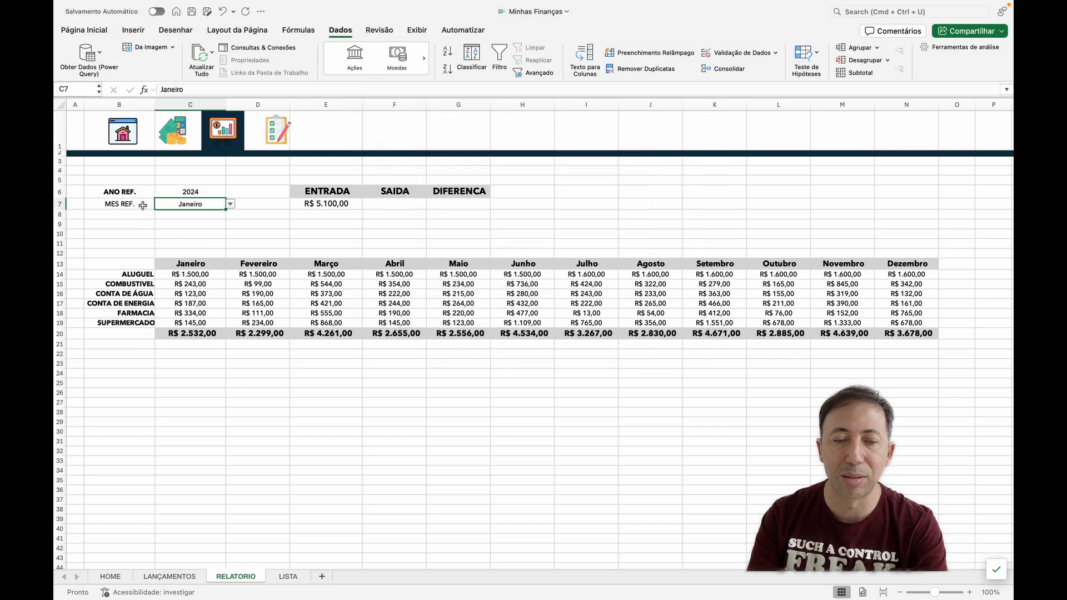
# - Make the MES REF. label bold and shade both reference labels in B6:B7 with the grey header fill
pyautogui.click(143, 205)
pyautogui.click(84, 30)
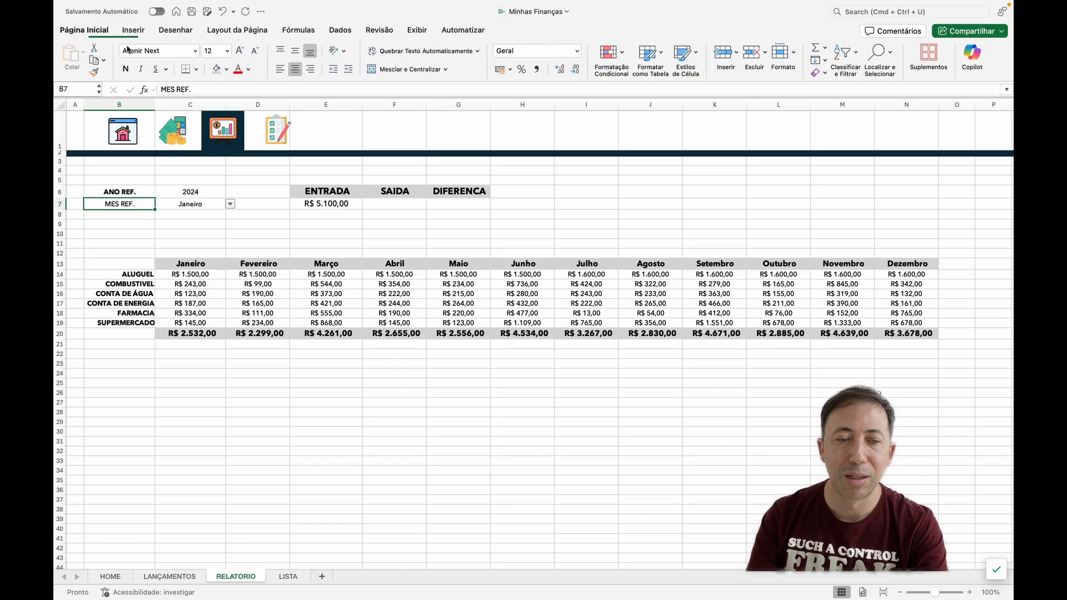
pyautogui.click(126, 69)
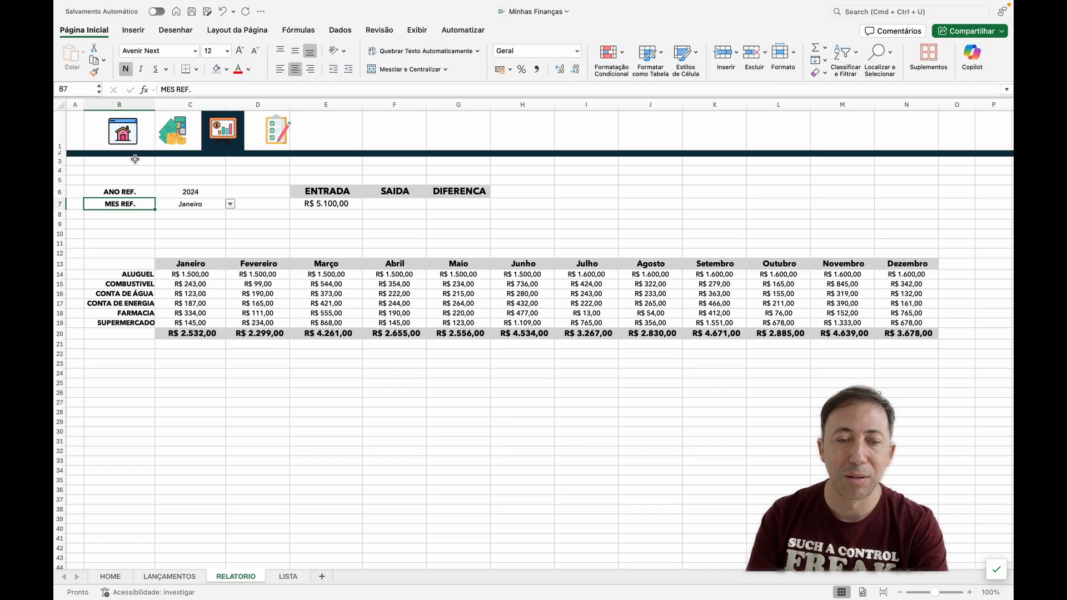
pyautogui.click(133, 197)
pyautogui.moveTo(134, 198); pyautogui.dragTo(135, 205)
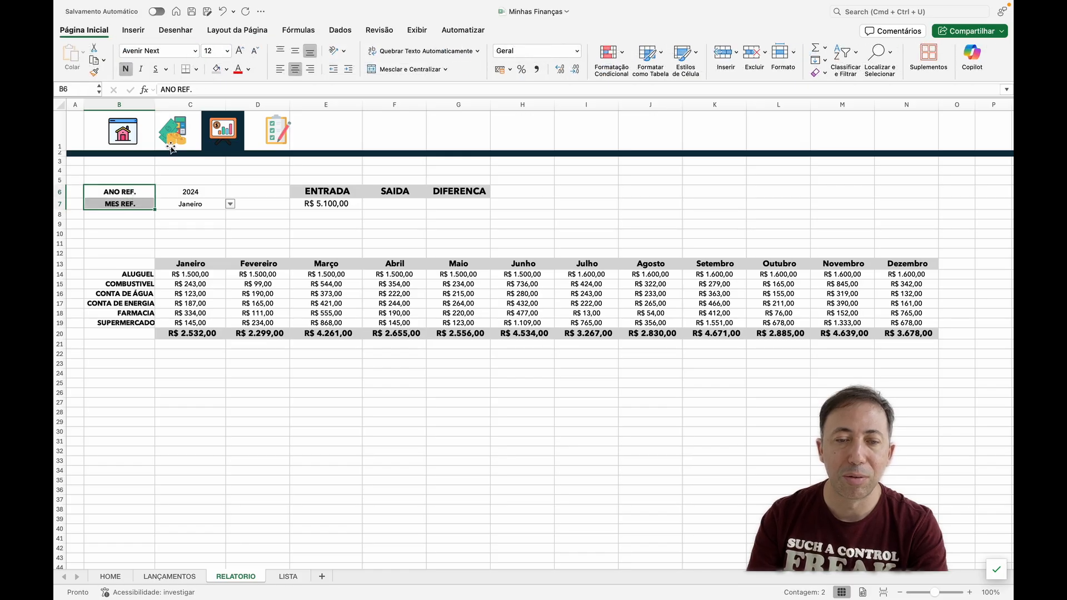
pyautogui.click(216, 69)
pyautogui.click(190, 195)
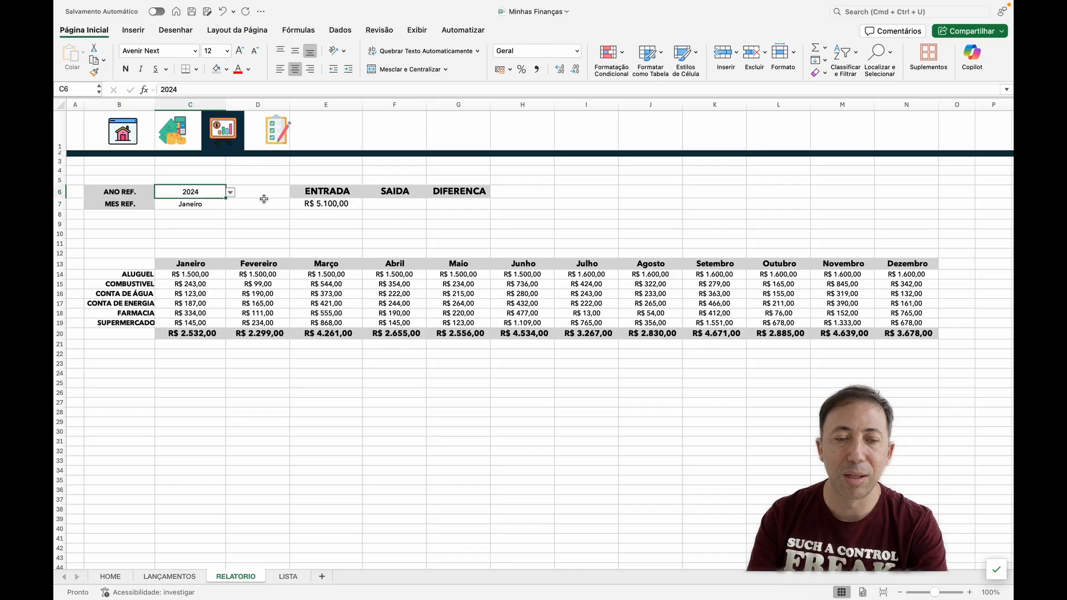
pyautogui.click(253, 224)
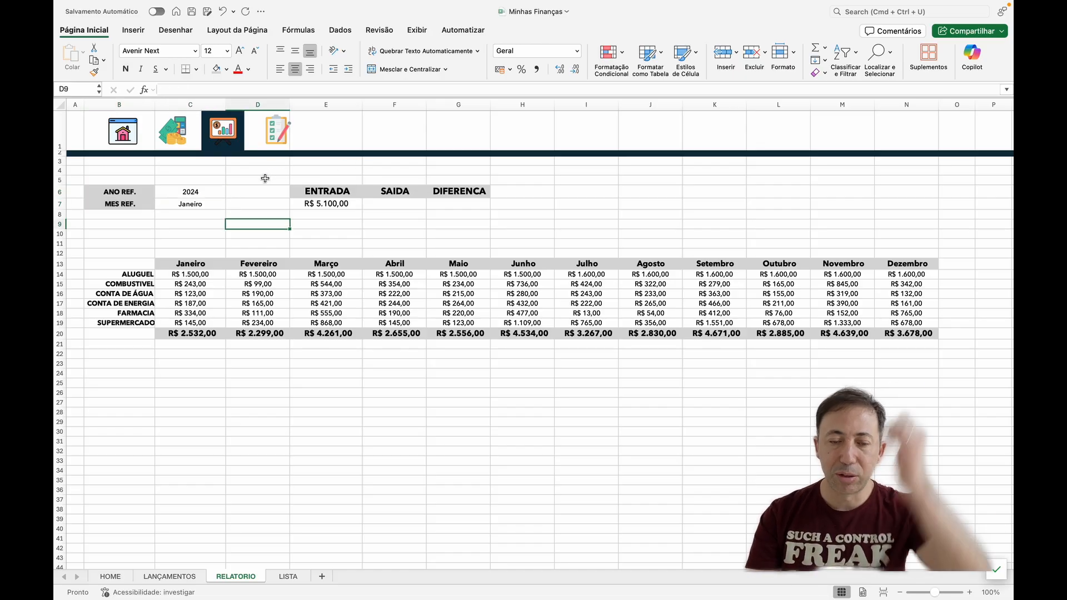
# - Copy the ENTRADA formula from E7 into the SAIDA cell F7
pyautogui.click(392, 204)
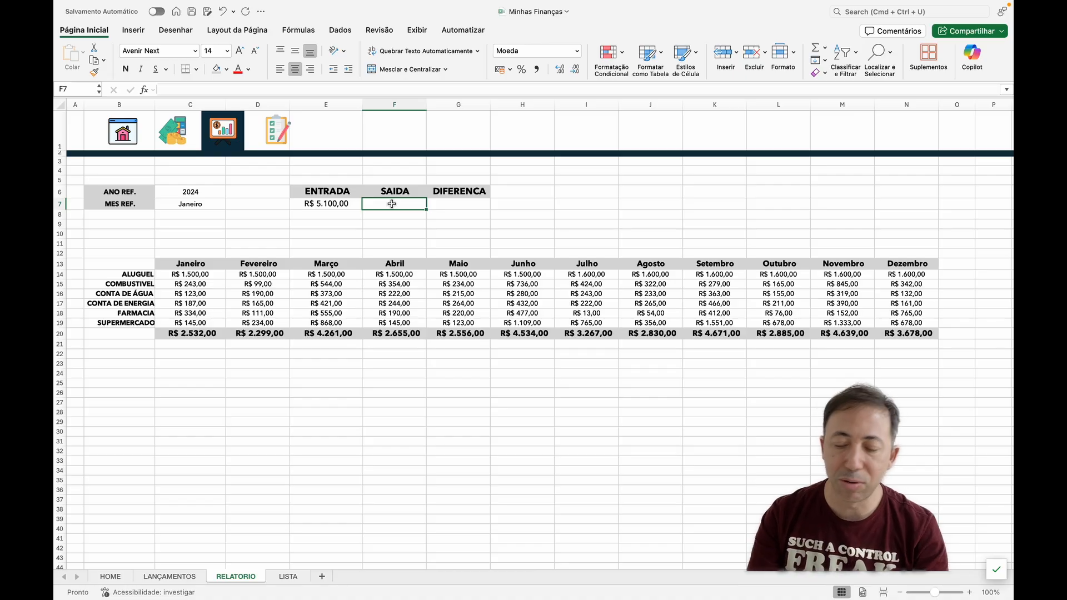
pyautogui.press('Left')
pyautogui.press('cmd+c')
pyautogui.press('Right')
pyautogui.press('Return')
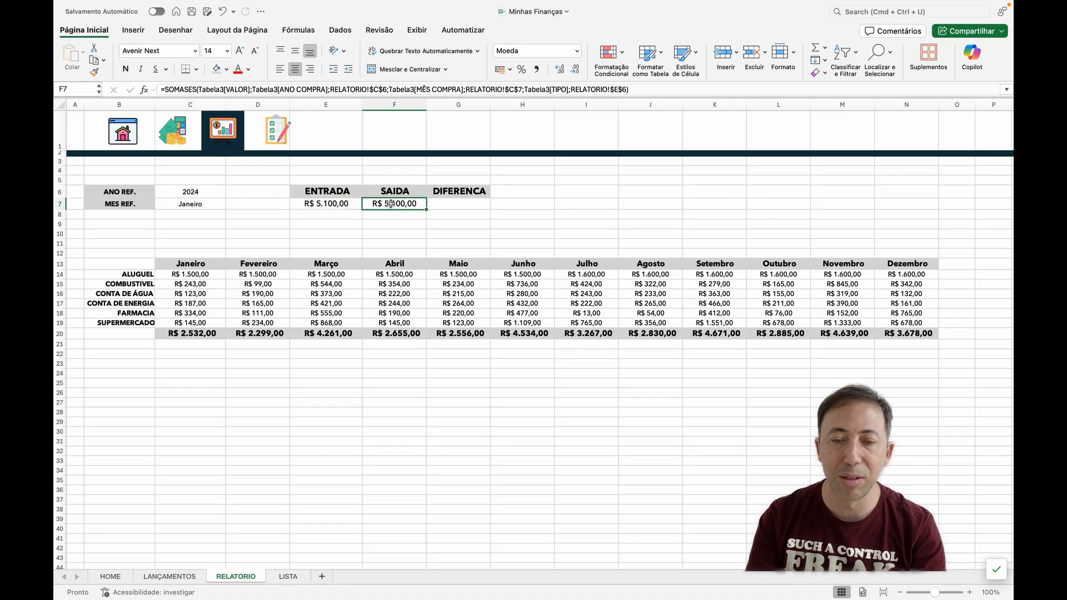
# - Change the TIPO criterion in the SAIDA formula in F7 to RELATORIO!$F$6
pyautogui.click(618, 89)
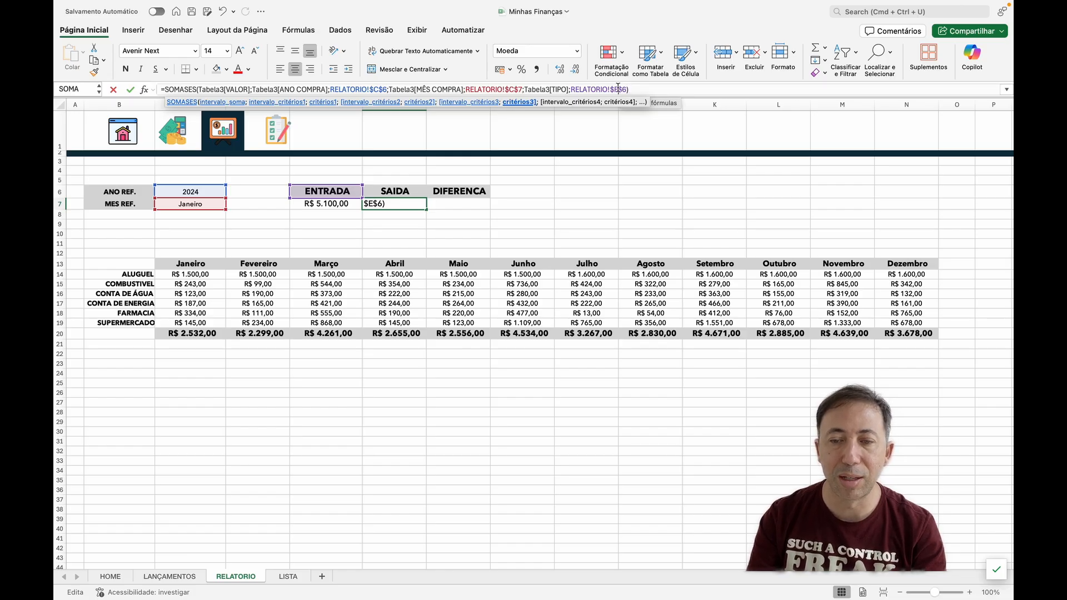
pyautogui.press('BackSpace')
pyautogui.write('F')
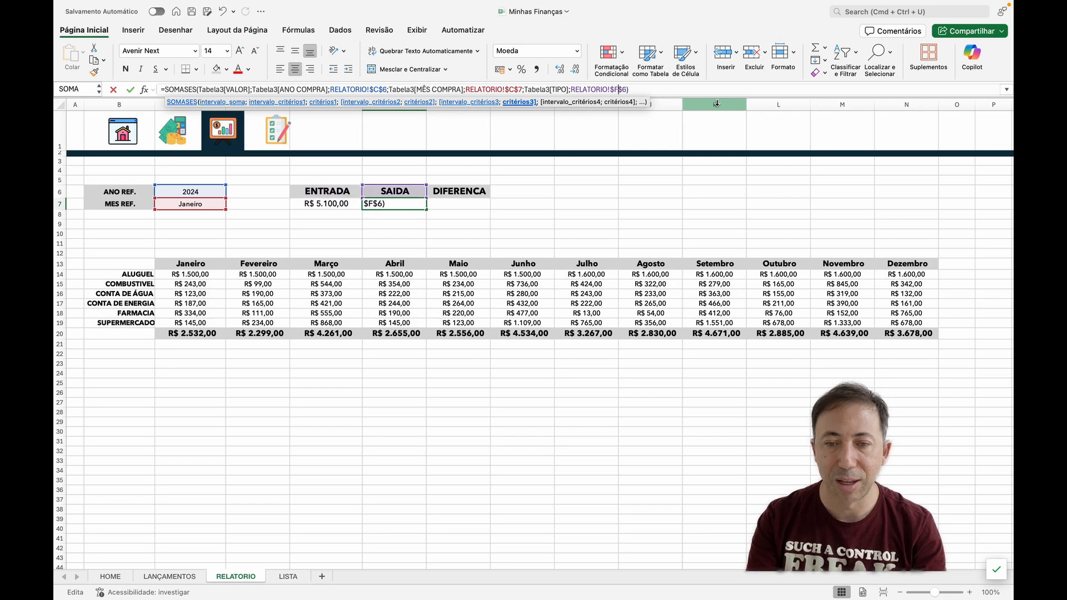
pyautogui.press('Return')
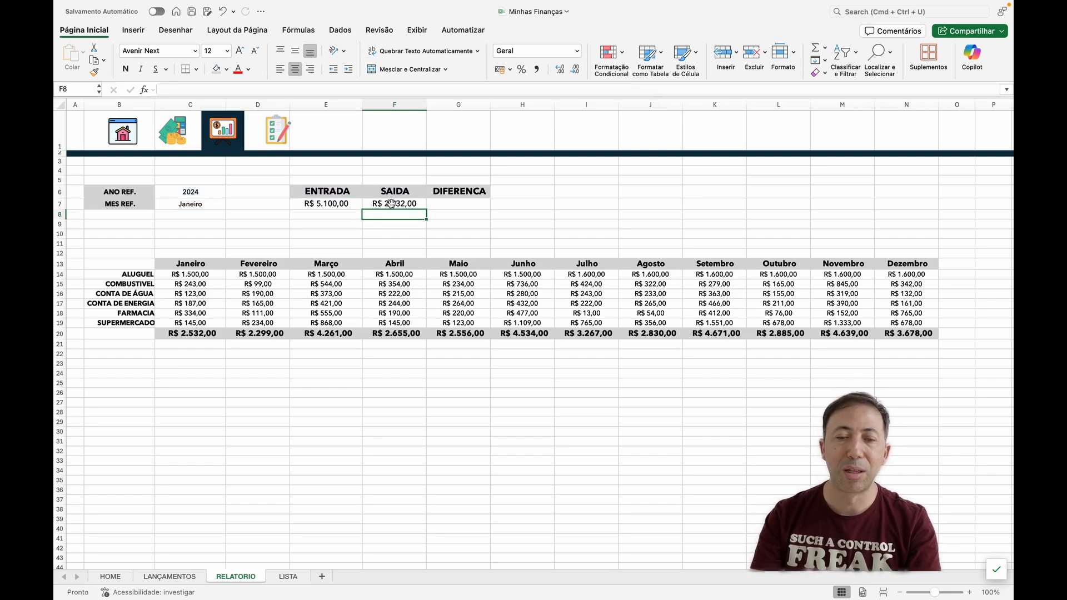
pyautogui.click(347, 204)
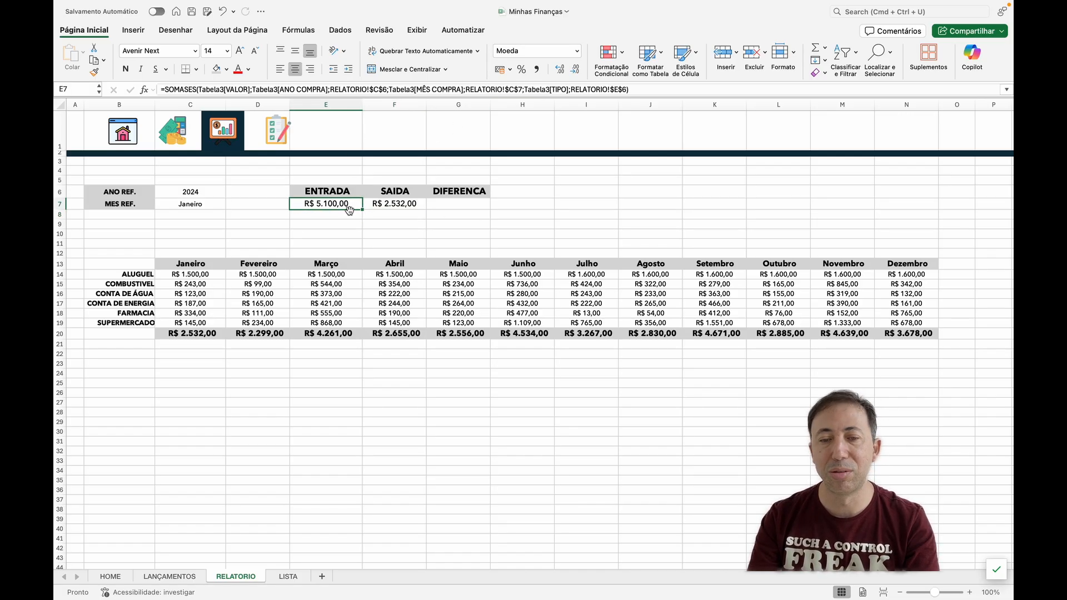
pyautogui.click(484, 92)
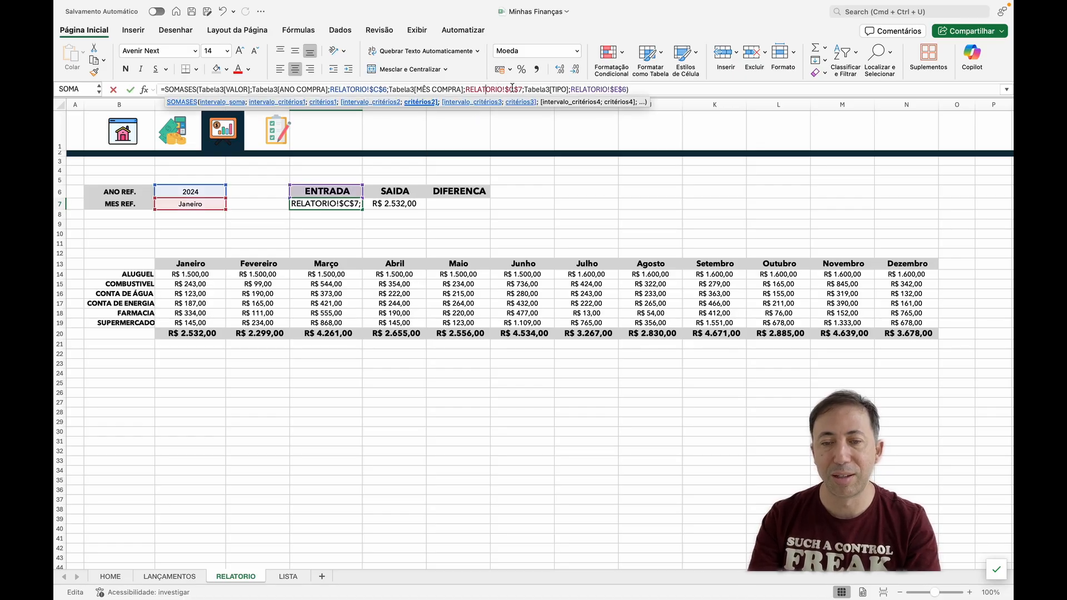
pyautogui.press('Return')
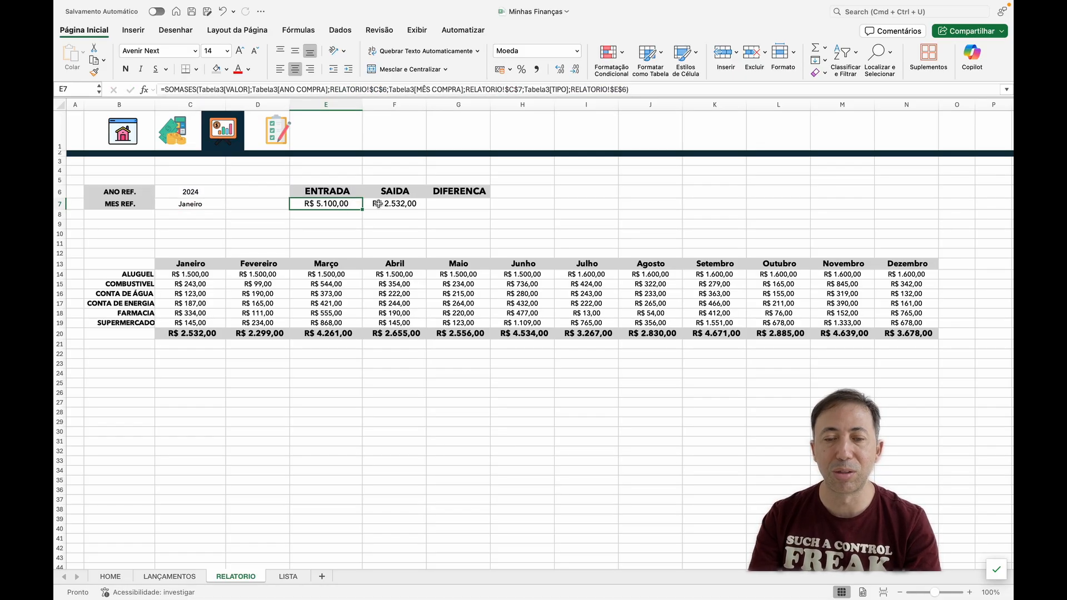
# - Enter the formula =E7-F7 in the DIFERENCA cell G7 to subtract SAIDA from ENTRADA
pyautogui.click(443, 203)
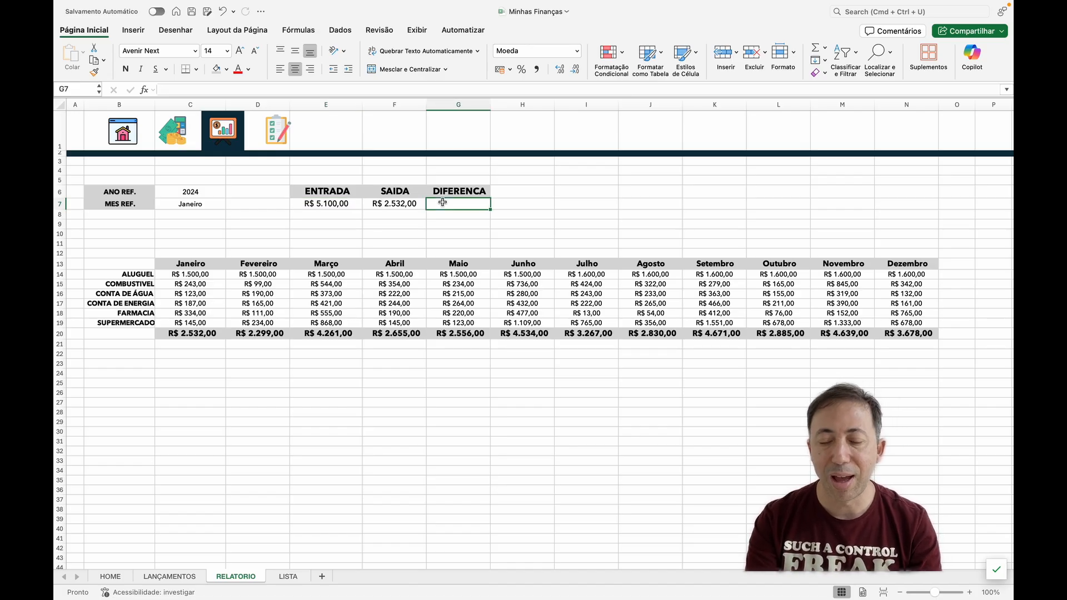
pyautogui.write('=')
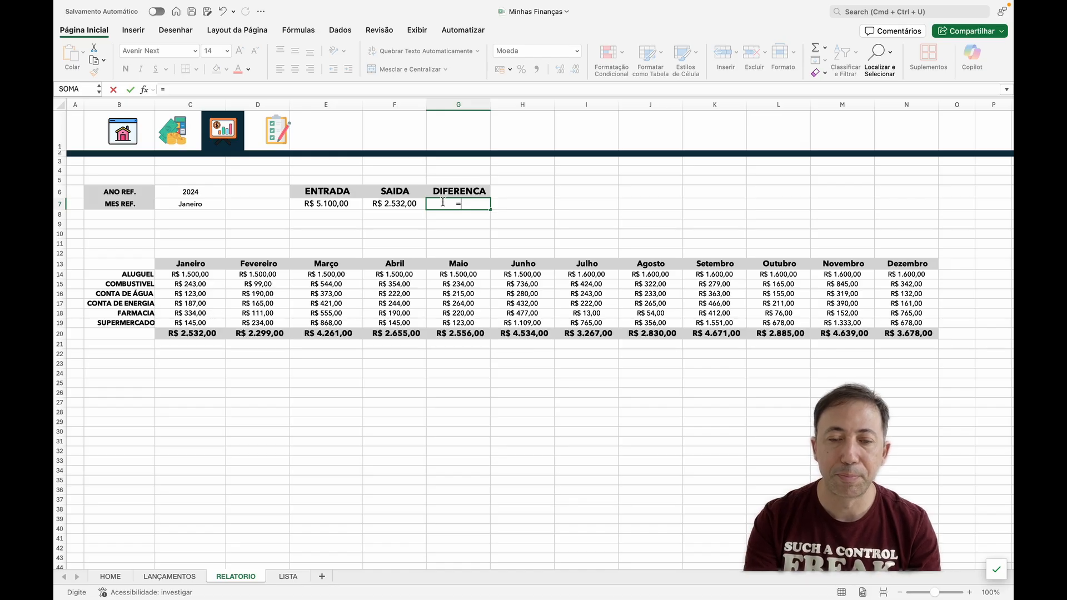
pyautogui.click(339, 206)
pyautogui.write('-')
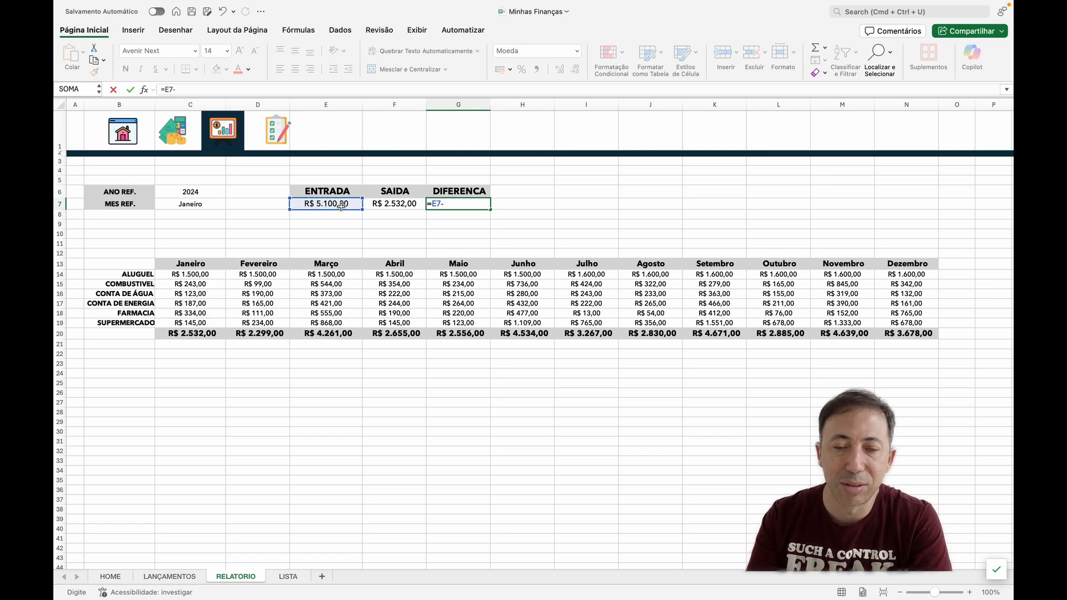
pyautogui.click(394, 204)
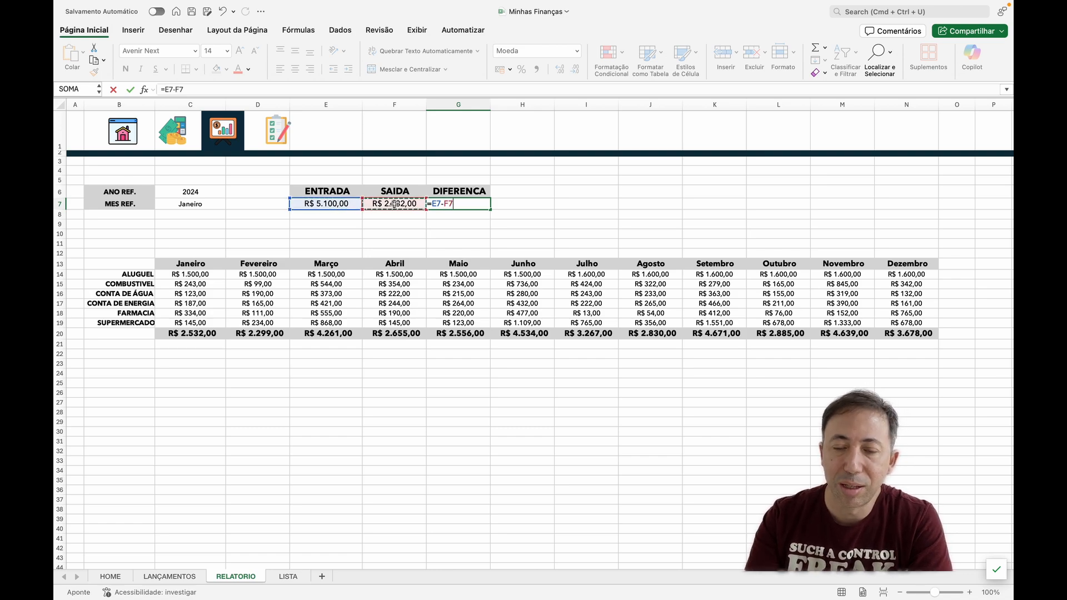
pyautogui.press('Return')
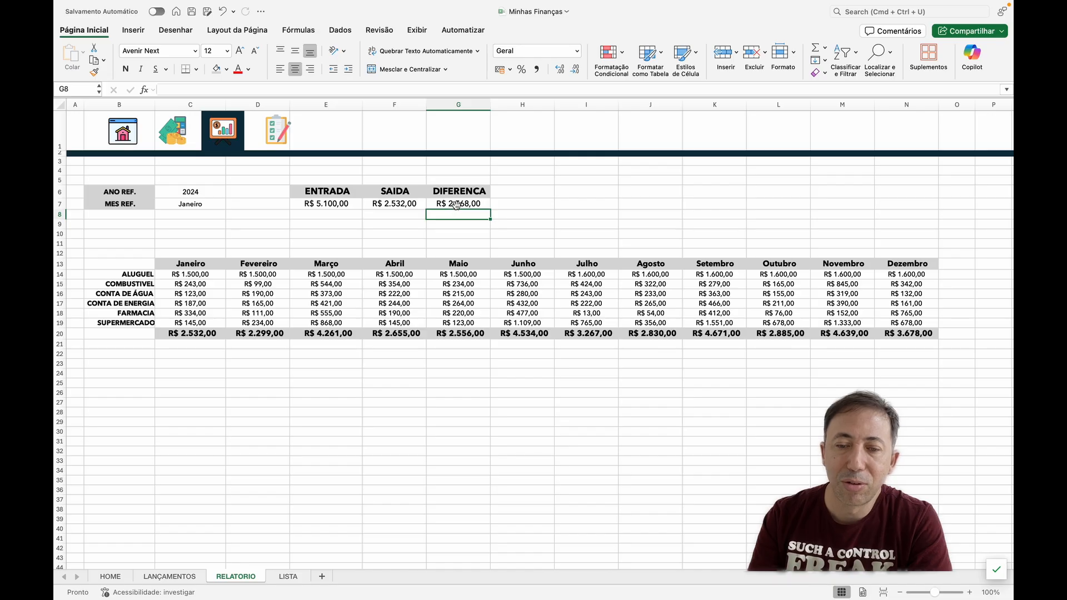
# - Format G7 as Moeda with negative numbers shown in red with a minus sign
pyautogui.click(456, 205)
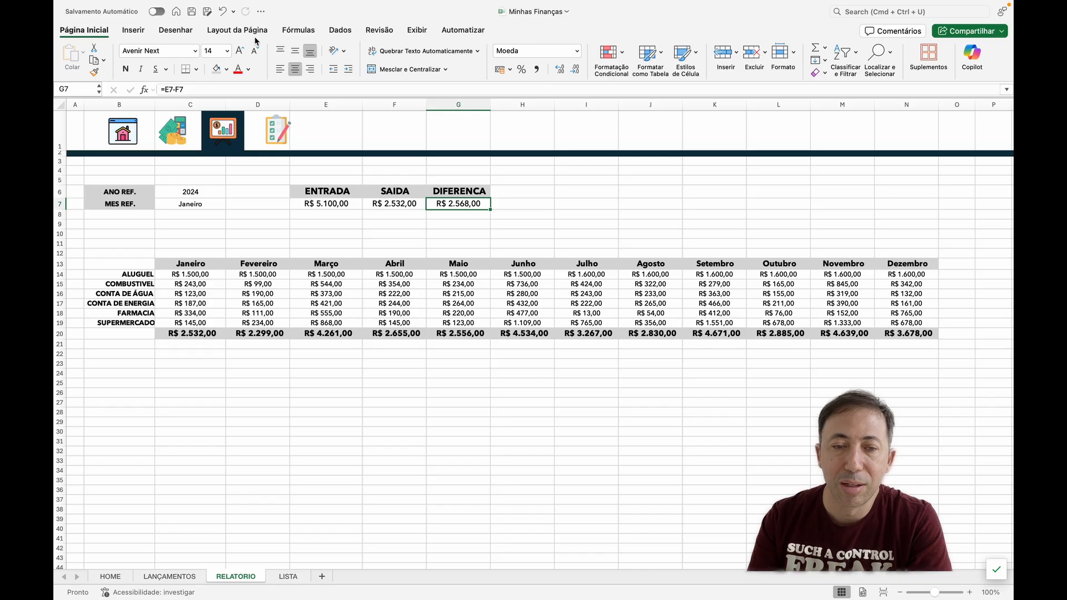
pyautogui.click(579, 51)
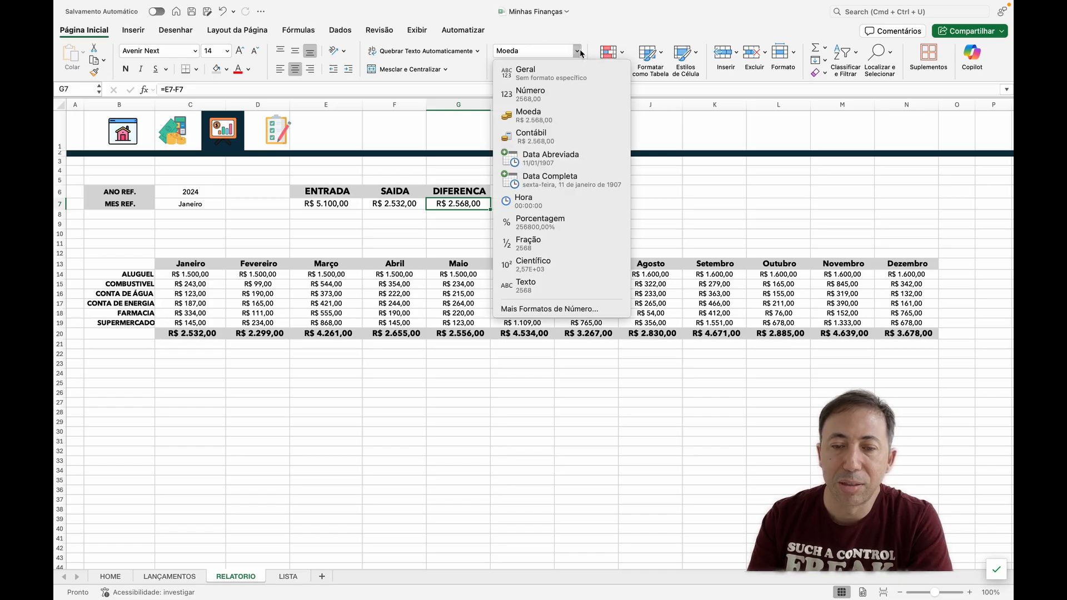
pyautogui.click(572, 310)
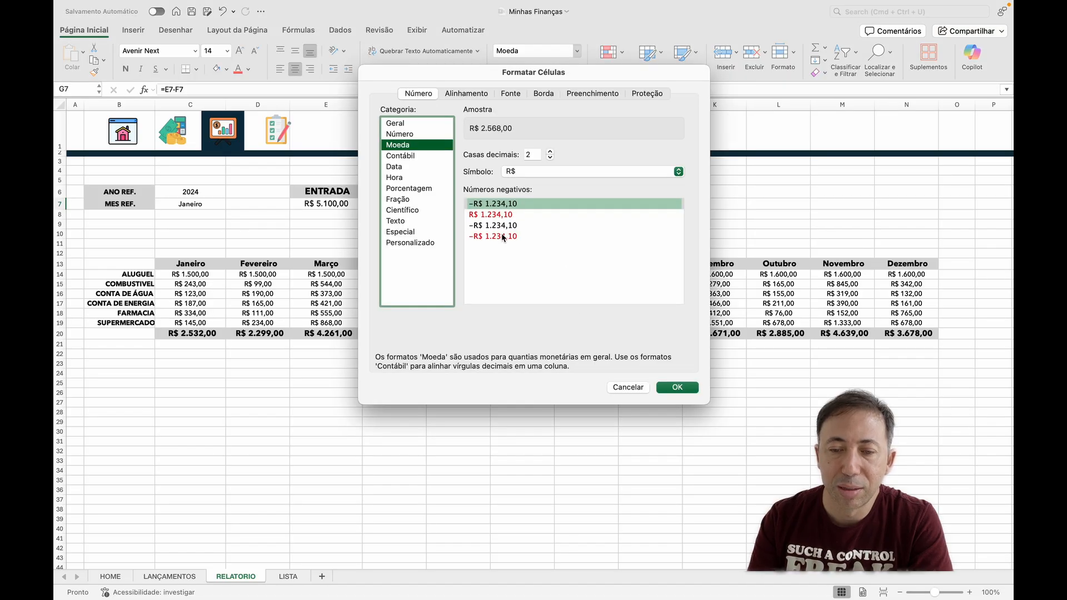
pyautogui.click(504, 238)
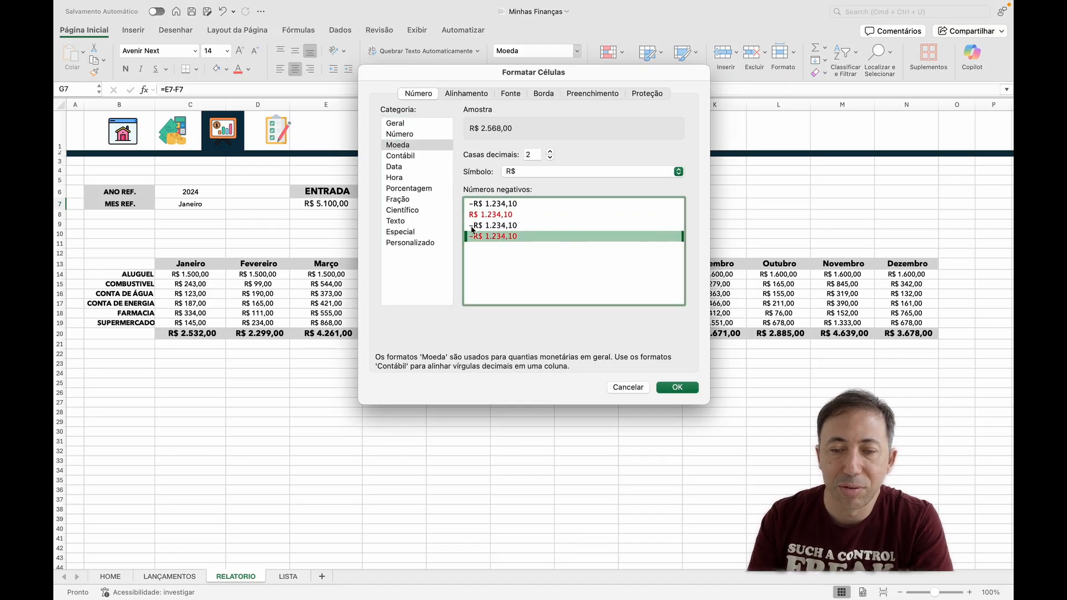
pyautogui.click(674, 388)
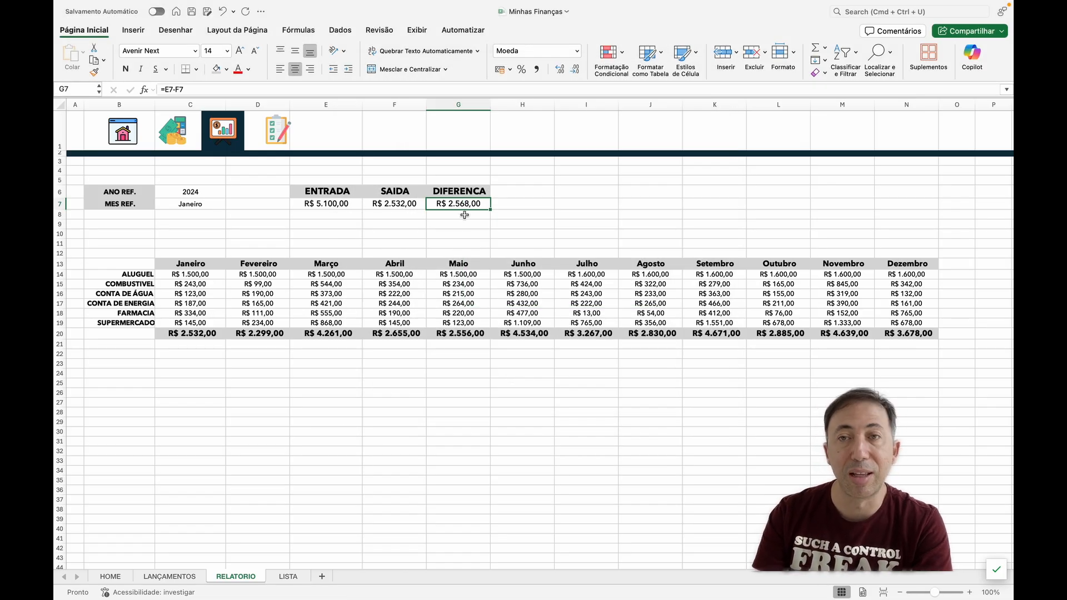
# - Test the negative number format by entering 6000 in the SAIDA cell F7, and undo the entry
pyautogui.click(412, 204)
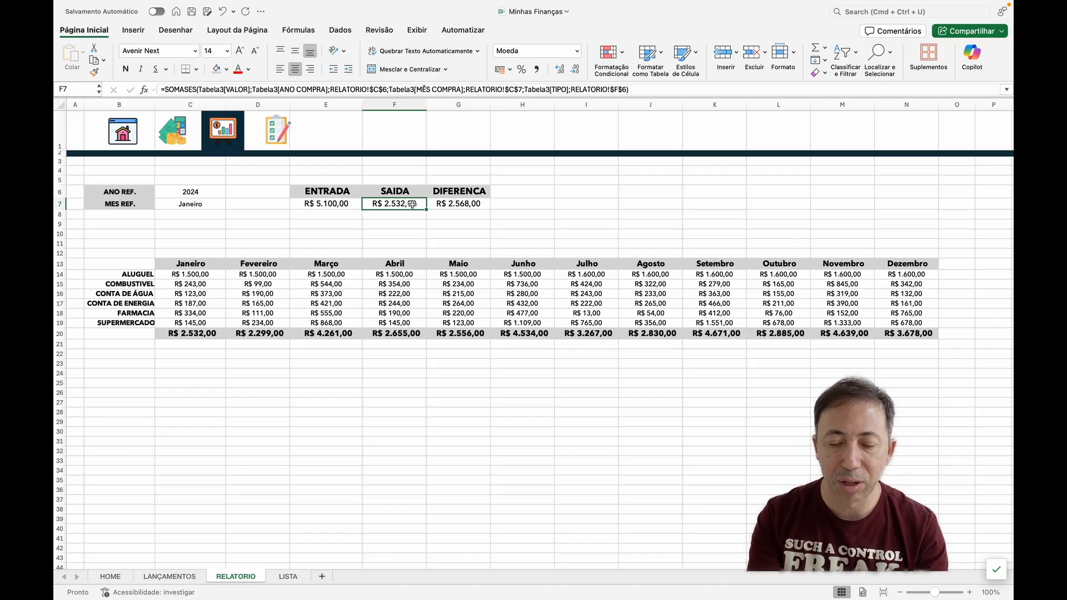
pyautogui.write('6000')
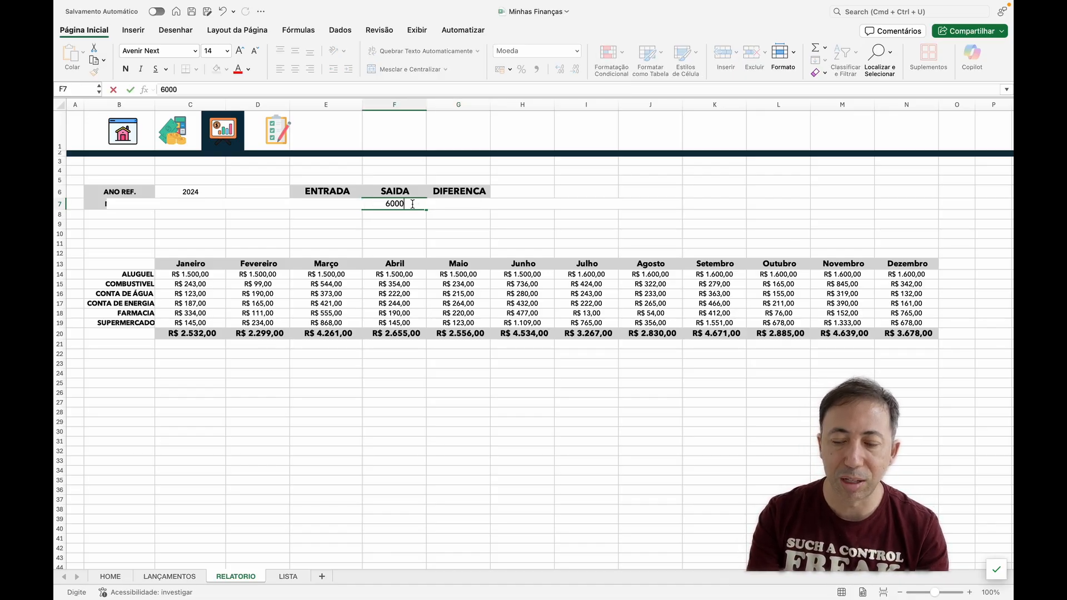
pyautogui.press('Return')
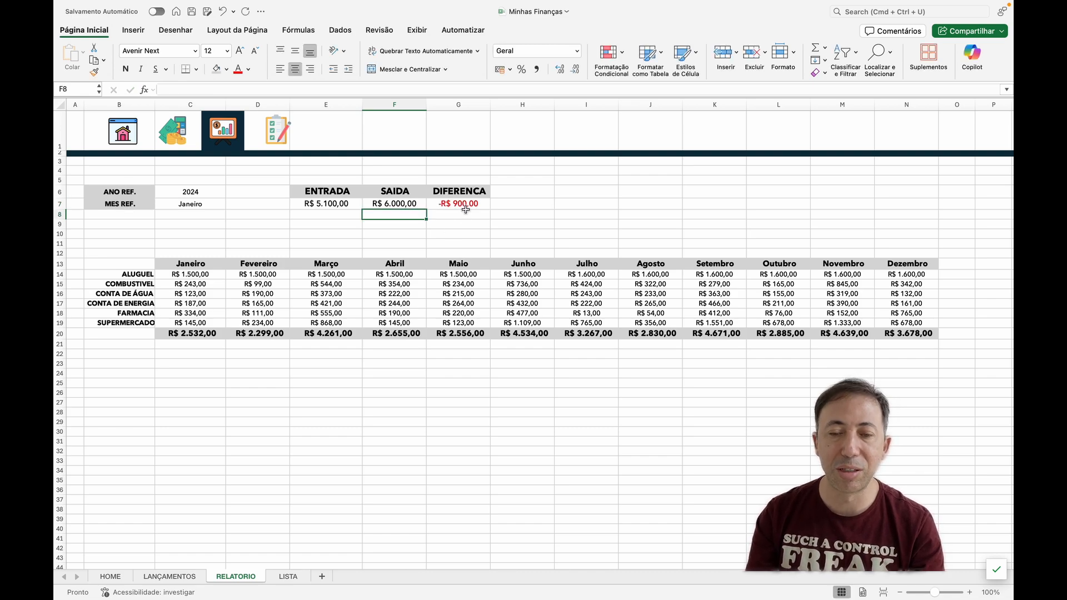
pyautogui.press('super+z')
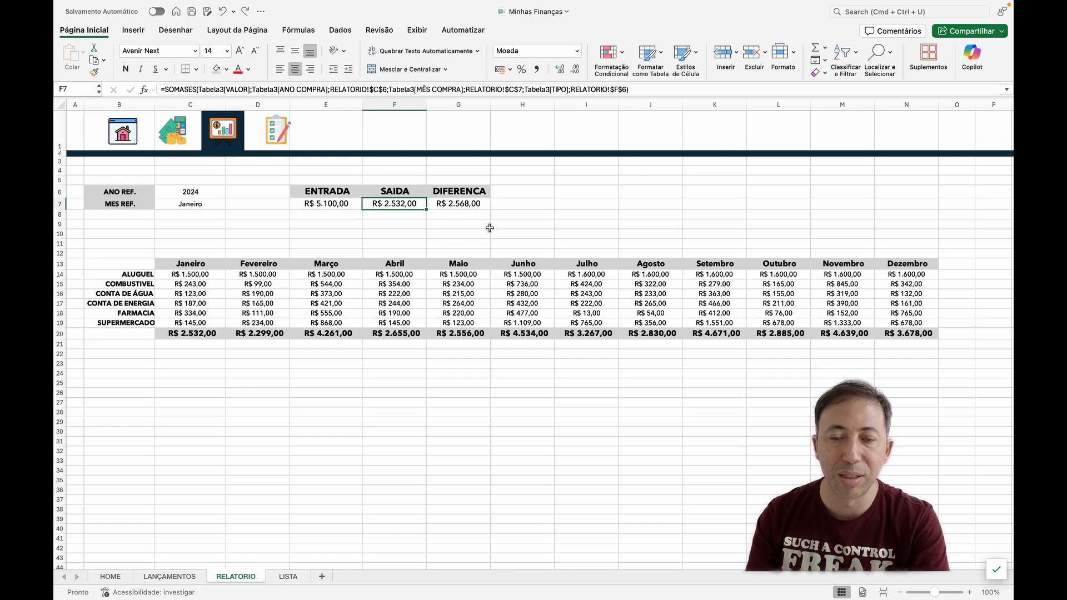
pyautogui.click(462, 224)
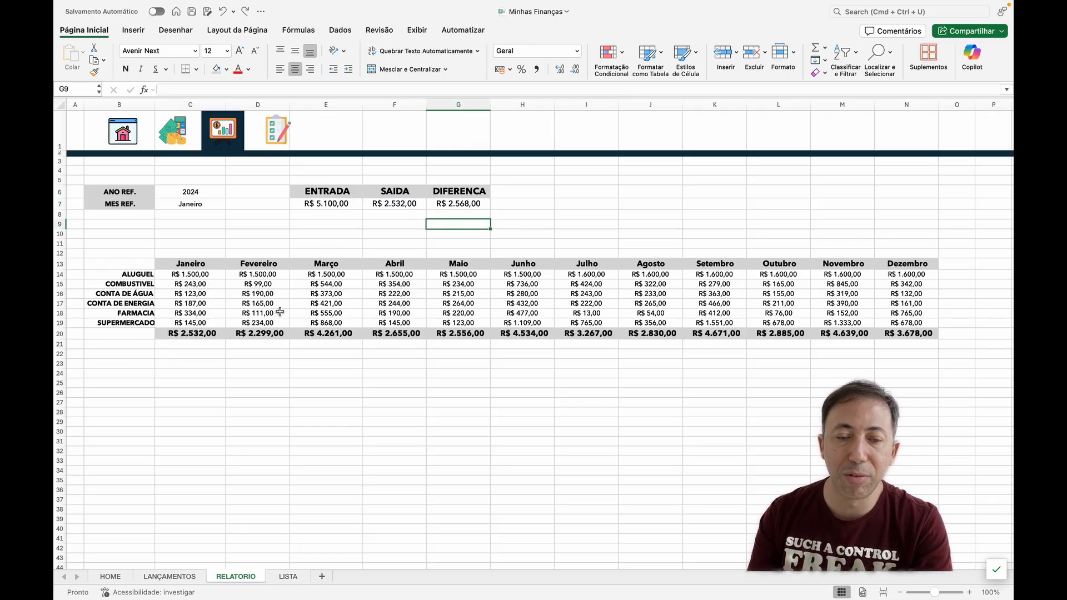
# - Set the ANO REF. value in C6 to 2025
pyautogui.click(208, 193)
pyautogui.click(230, 192)
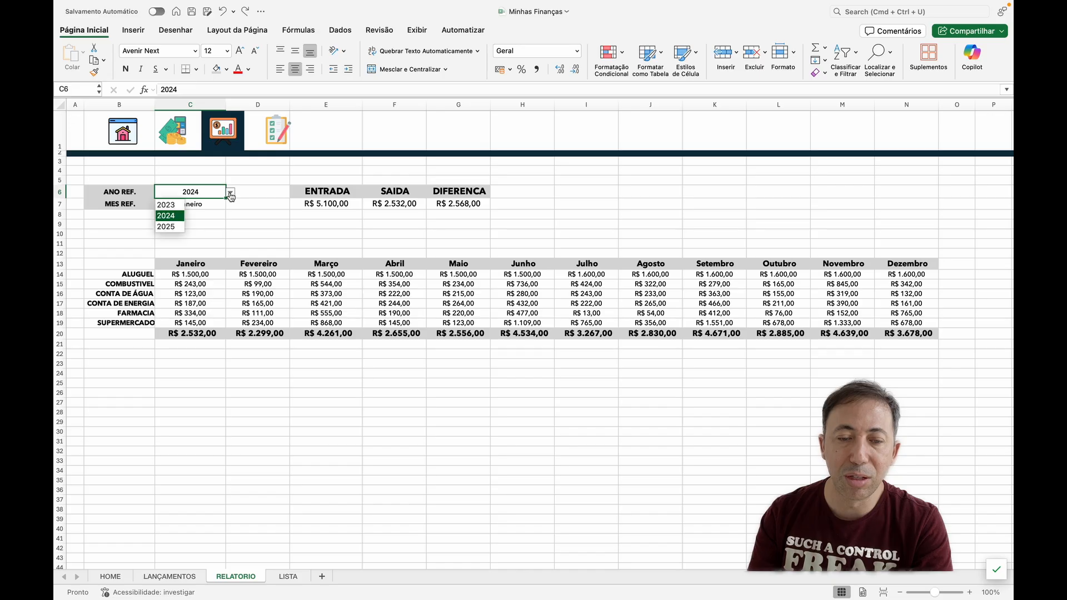
pyautogui.click(170, 227)
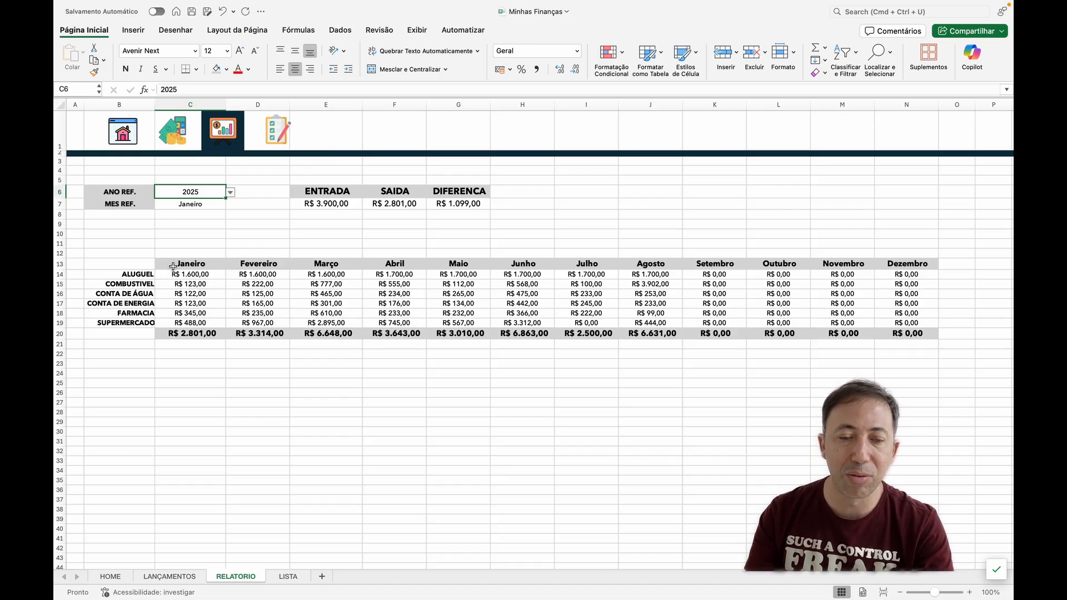
pyautogui.moveTo(174, 263); pyautogui.dragTo(913, 265)
pyautogui.press('super+c')
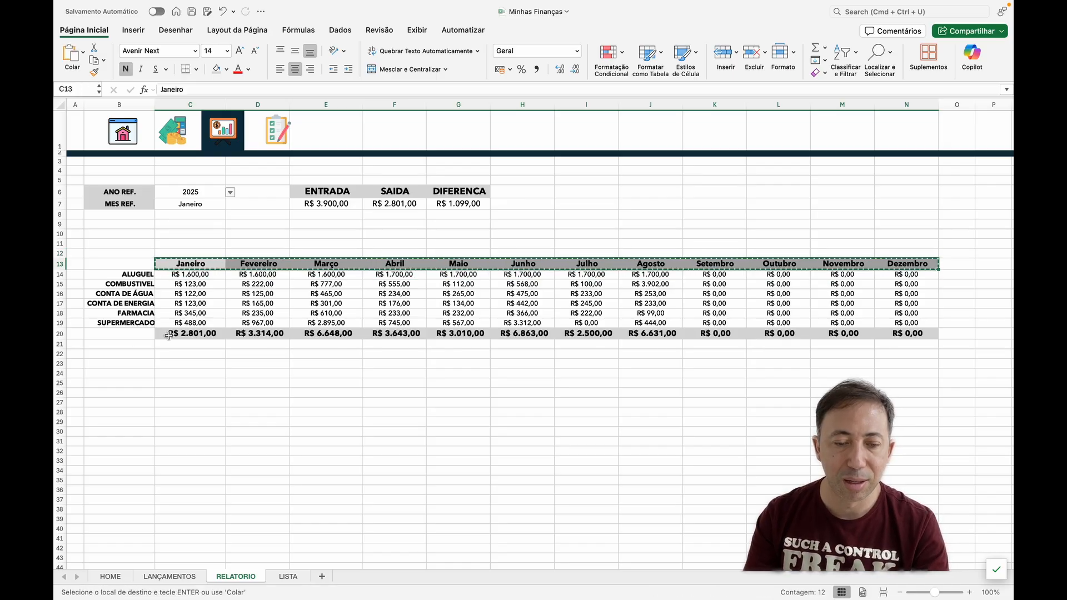
pyautogui.doubleClick(171, 352)
pyautogui.press('Return')
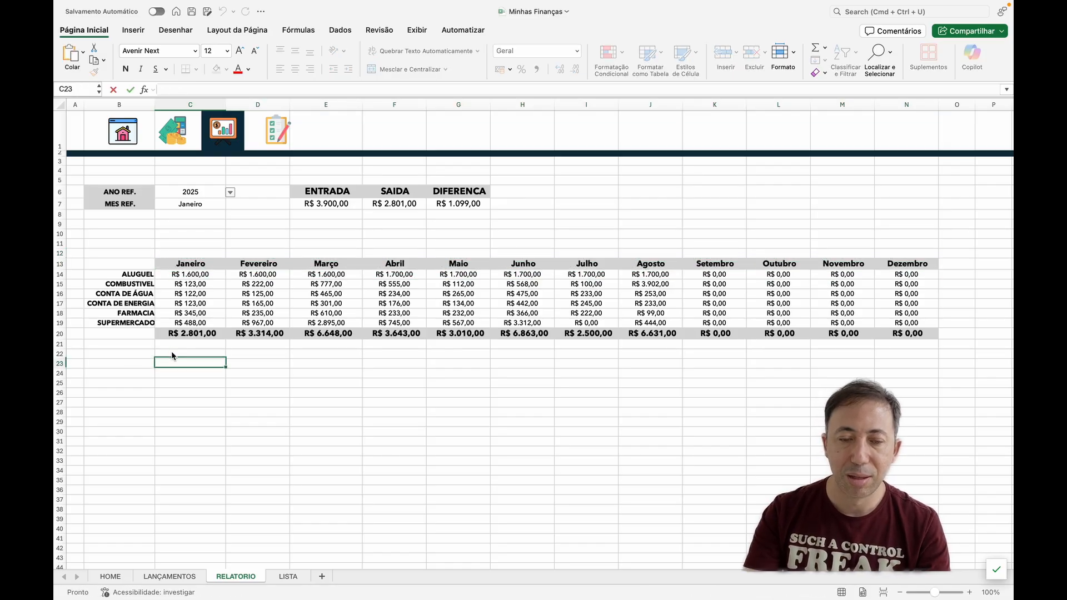
# - Copy the month headers Janeiro to Dezembro from C13:N13 into row 22, starting at C22
pyautogui.moveTo(187, 266); pyautogui.dragTo(887, 265)
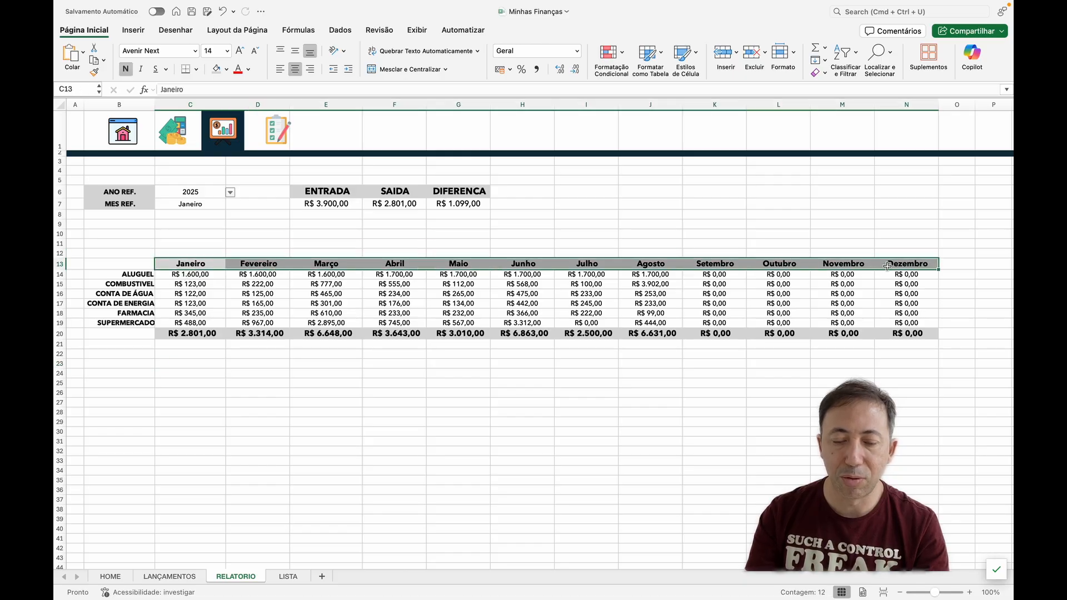
pyautogui.press('super+c')
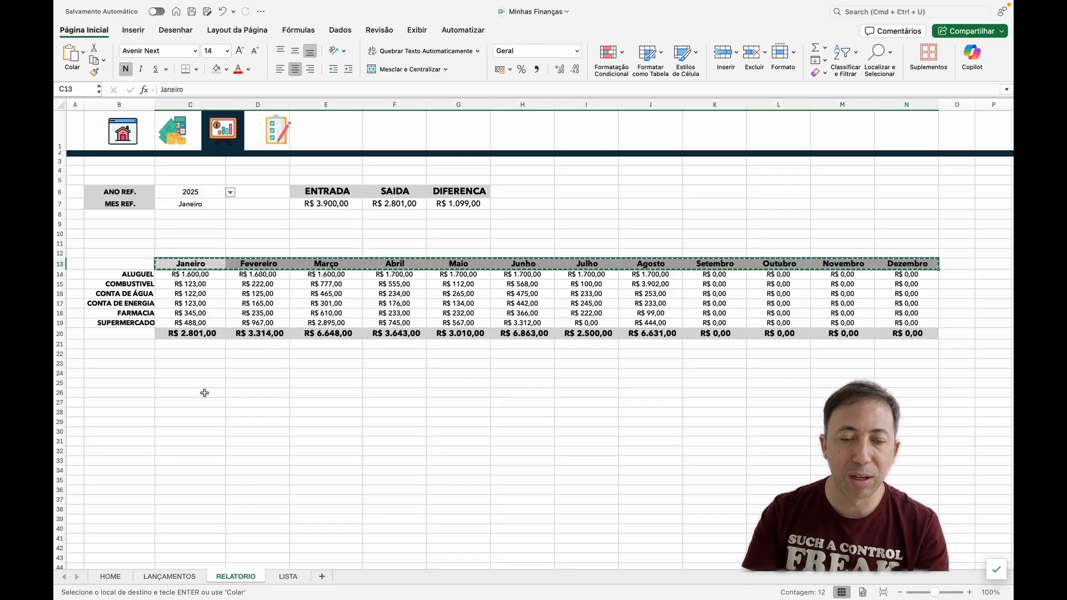
pyautogui.click(198, 355)
pyautogui.press('super+v')
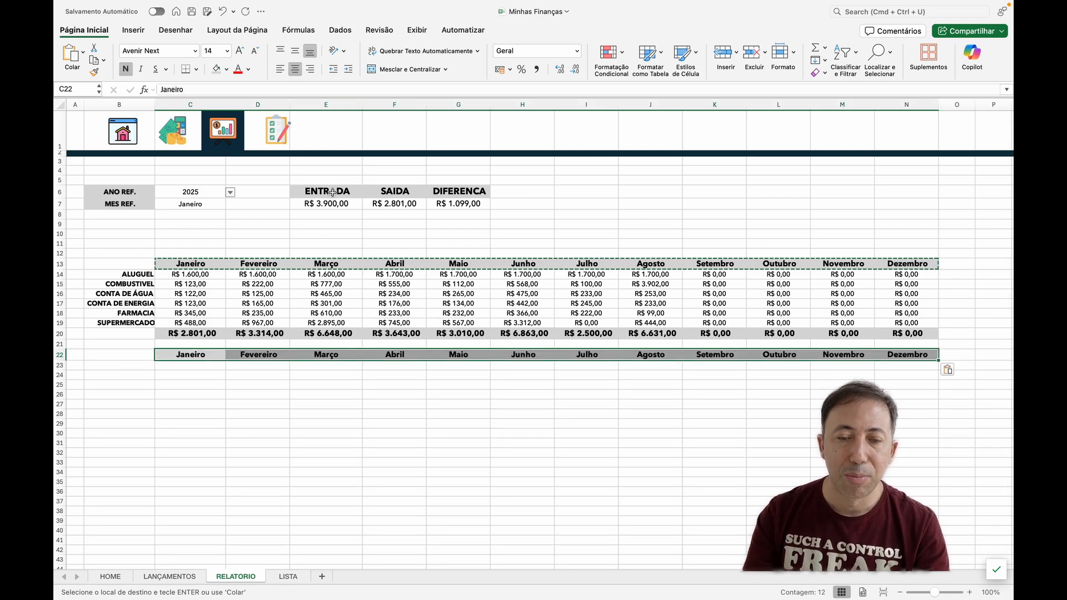
# - Copy the ENTRADA and SAIDA headers from E6:F6 and paste them transposed as row labels in B23:B24
pyautogui.moveTo(334, 192); pyautogui.dragTo(373, 193)
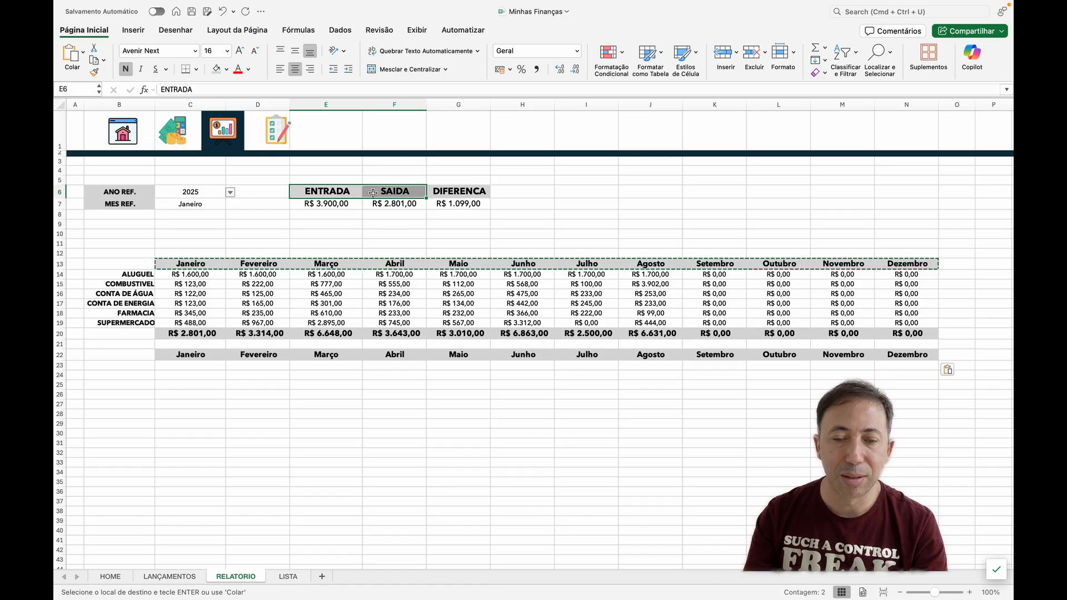
pyautogui.press('super+c')
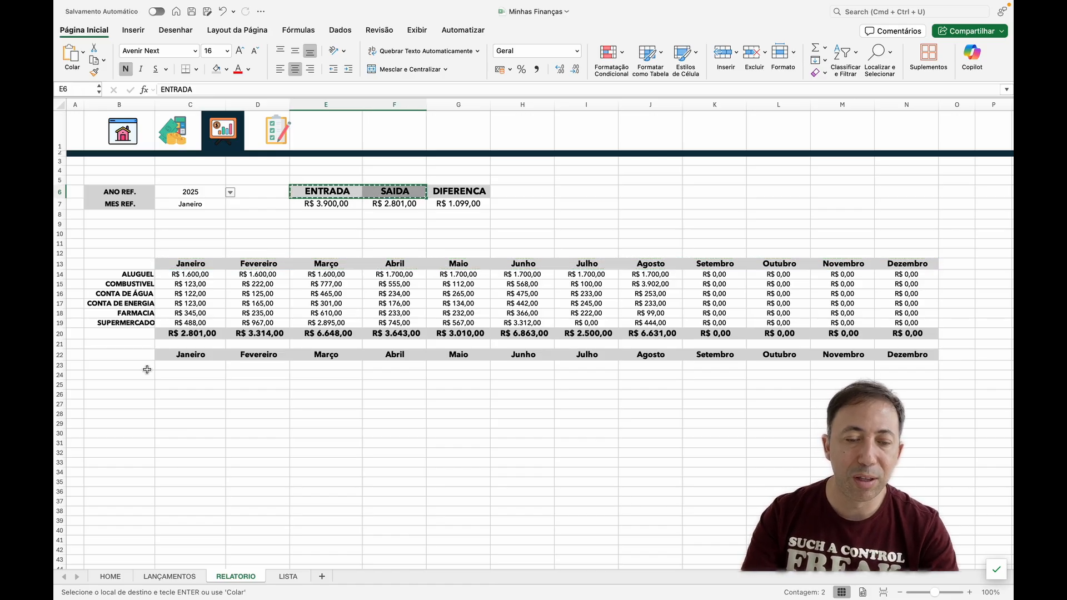
pyautogui.click(147, 369)
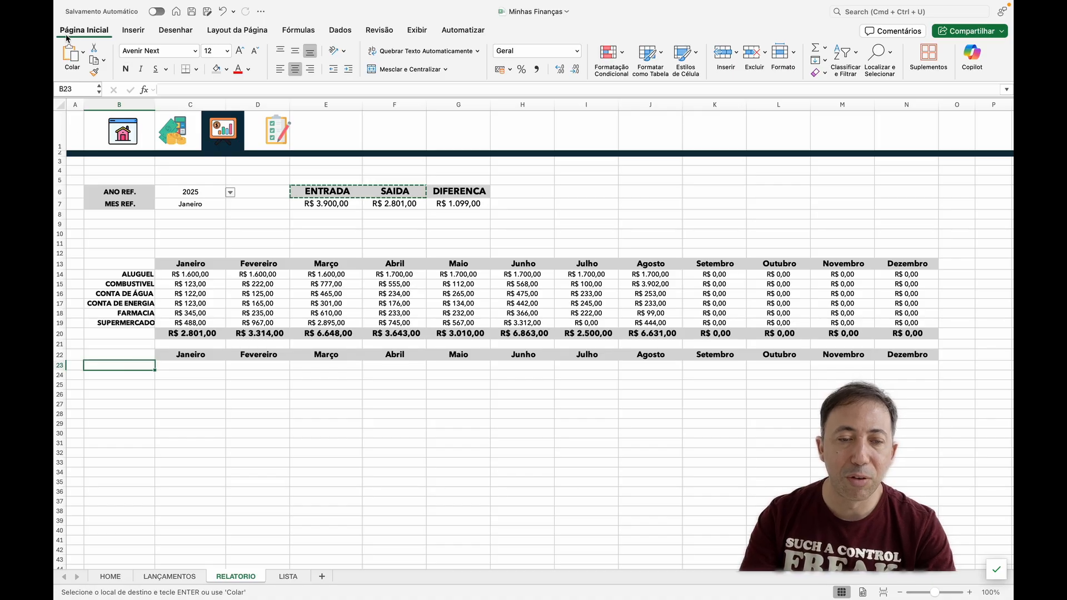
pyautogui.click(84, 53)
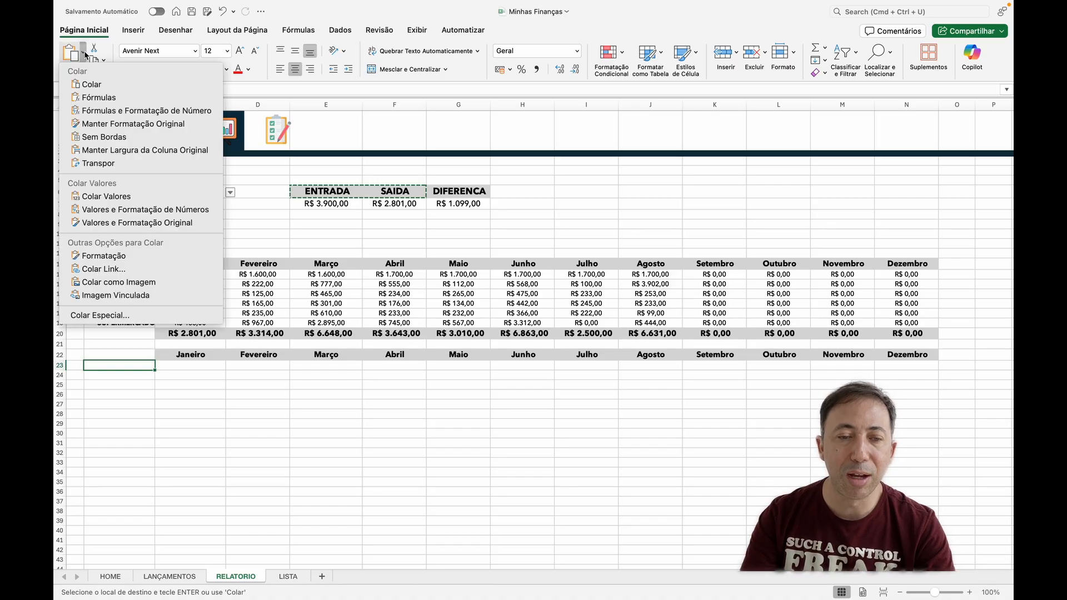
pyautogui.click(100, 166)
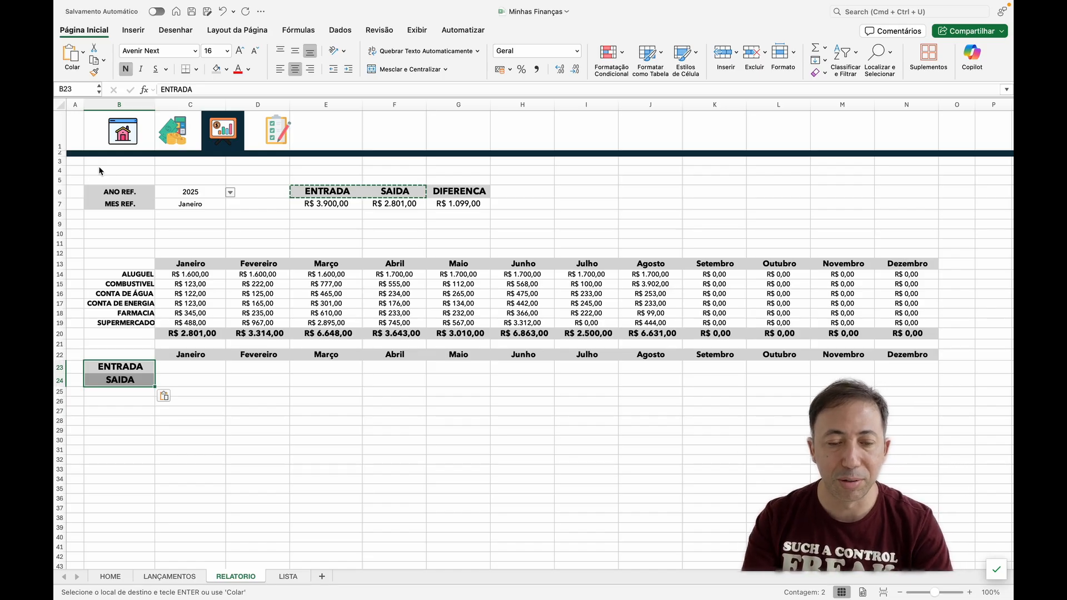
# - Begin a SOMASES formula in C23 with the VALOR column of the LANÇAMENTOS table as the sum range
pyautogui.click(196, 369)
pyautogui.write('=')
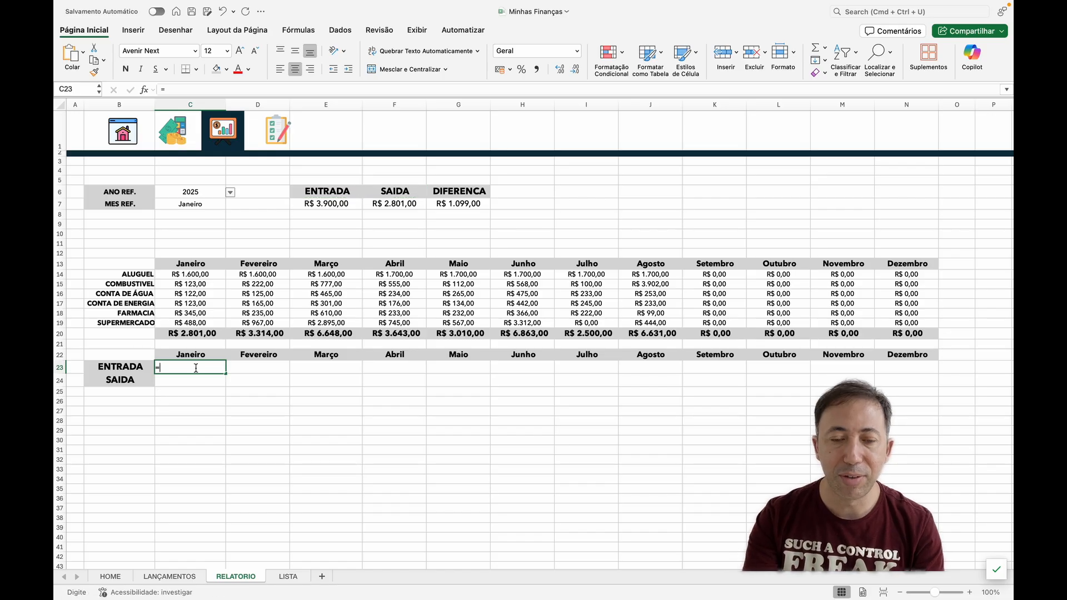
pyautogui.write('soma')
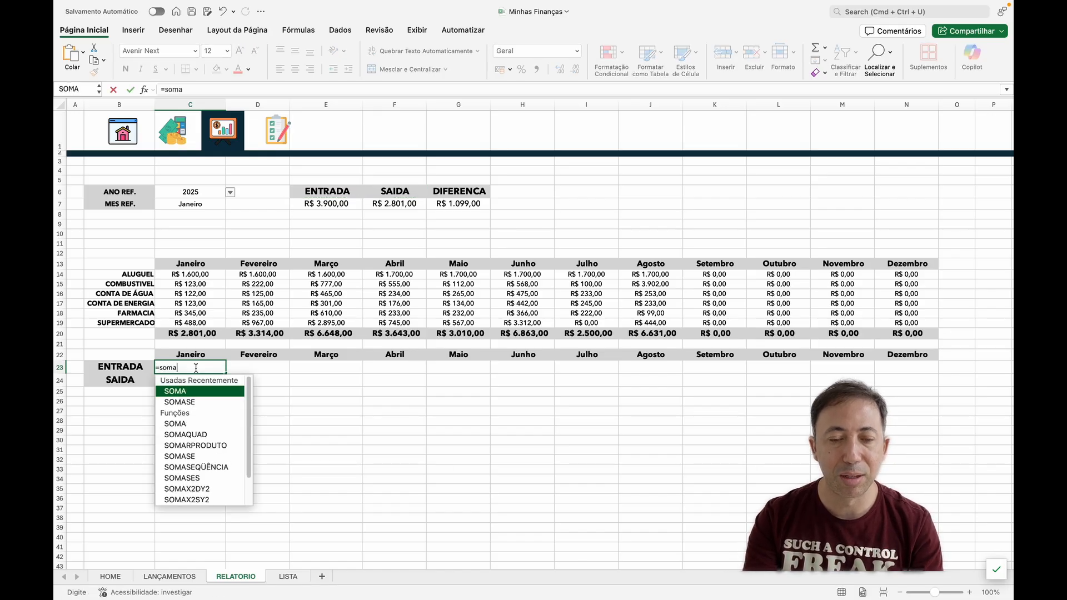
pyautogui.write('ses')
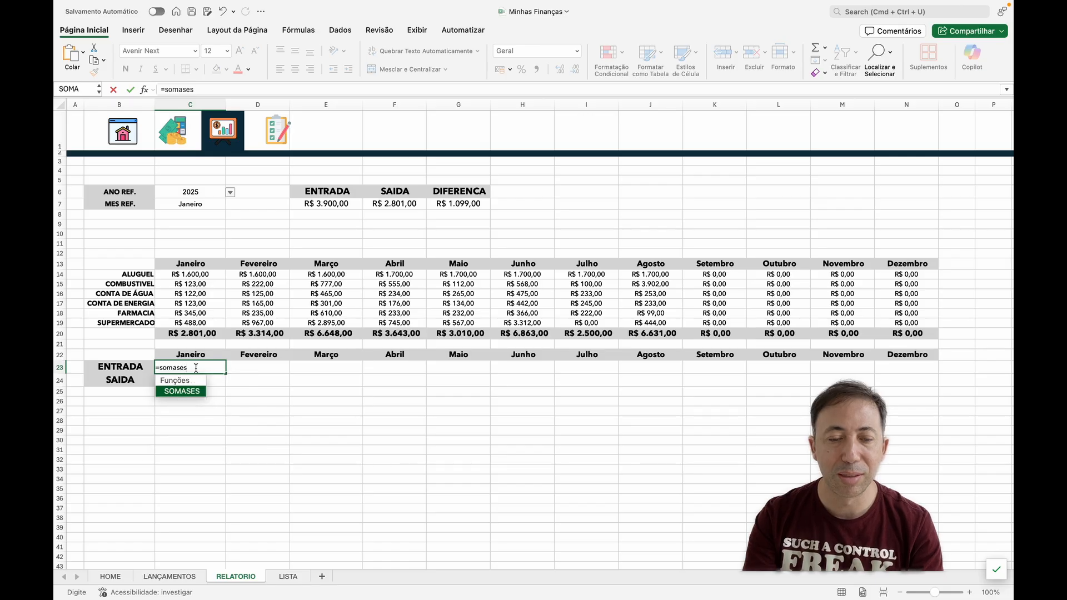
pyautogui.press('Tab')
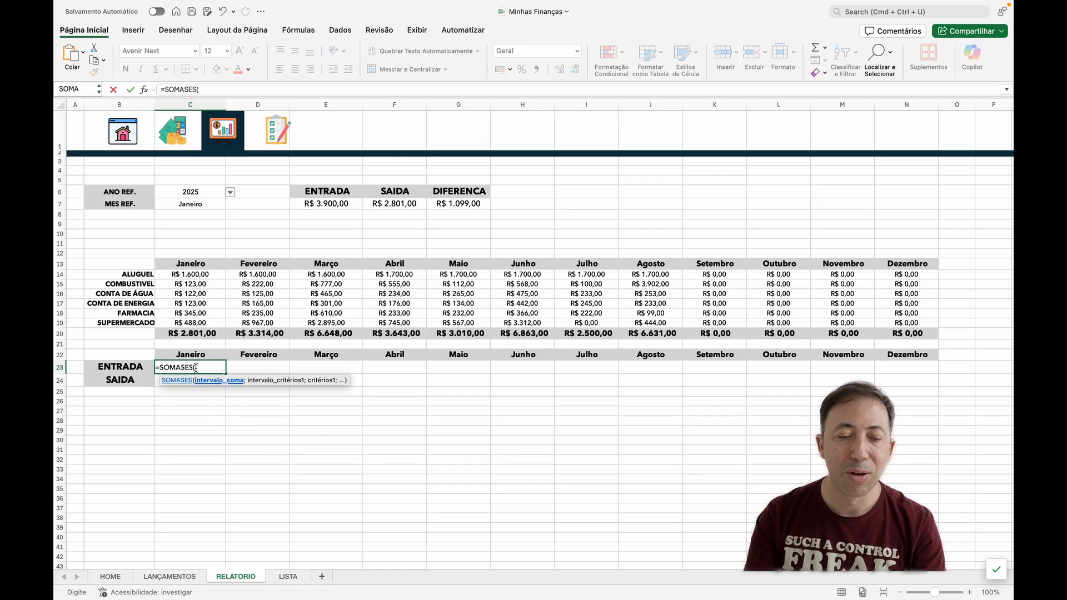
pyautogui.click(176, 579)
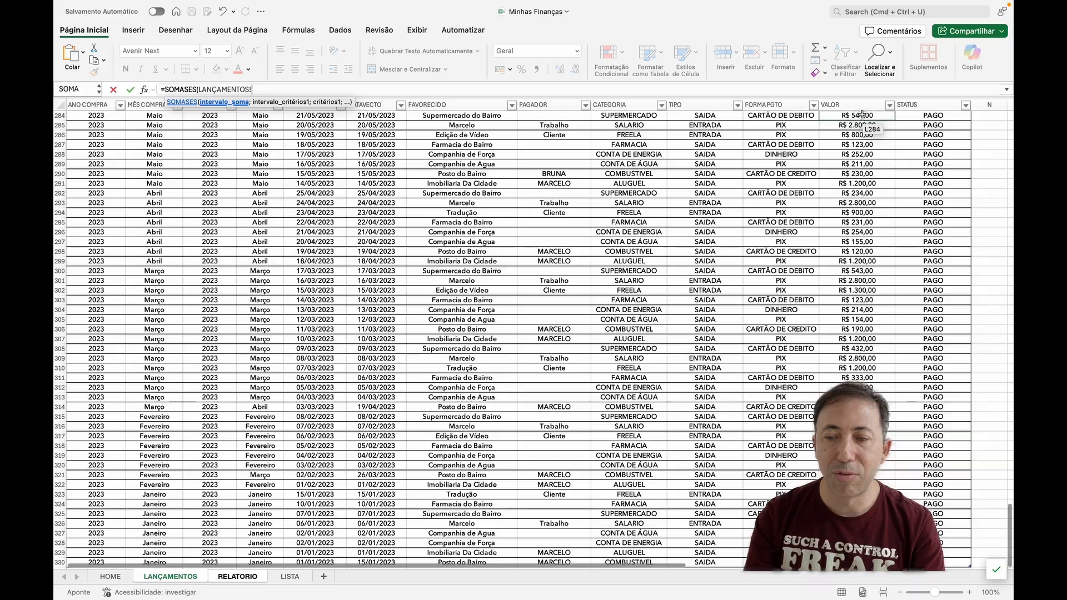
pyautogui.moveTo(862, 115); pyautogui.dragTo(861, 114)
pyautogui.write(';')
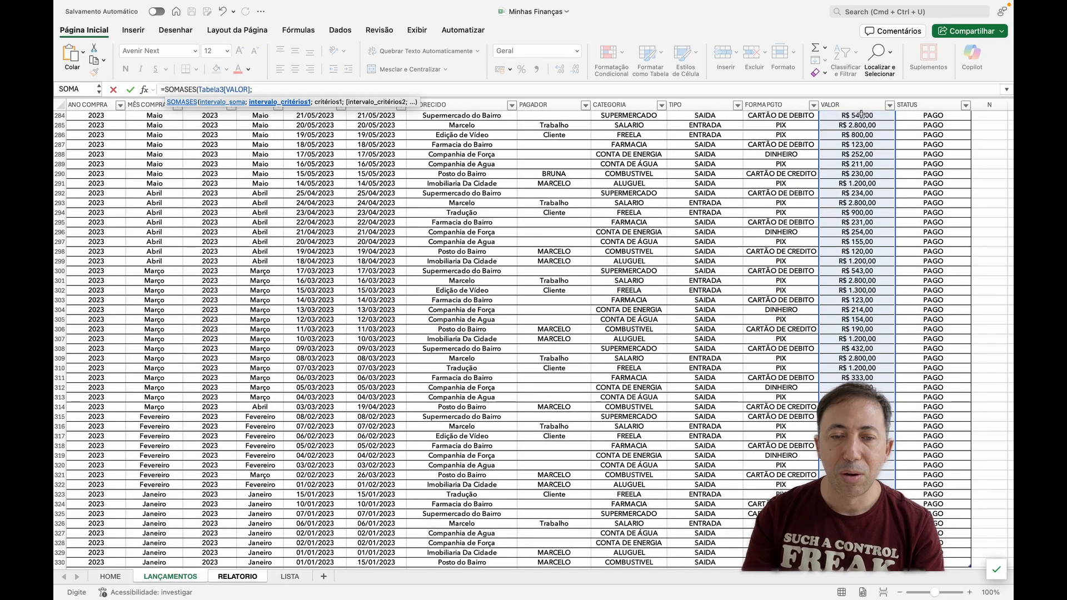
# - Add the LANÇAMENTOS ANO COMPRA column as the first criteria range, matched to the absolute reference RELATORIO!$C$6
pyautogui.click(105, 115)
pyautogui.press('super+Up')
pyautogui.press('super+Up')
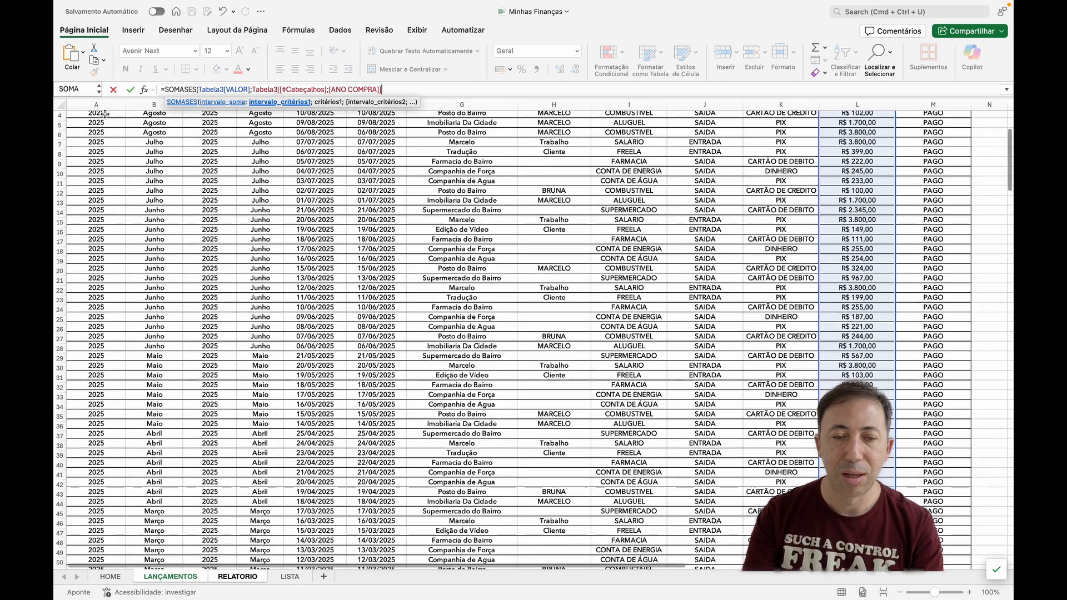
pyautogui.press('Down')
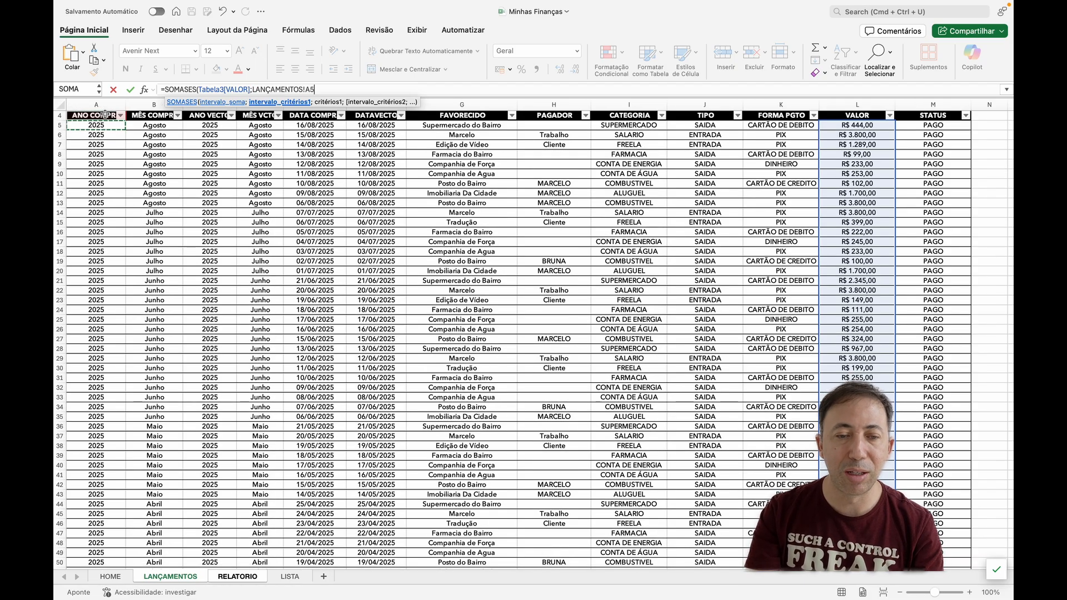
pyautogui.press('super+shift+Down')
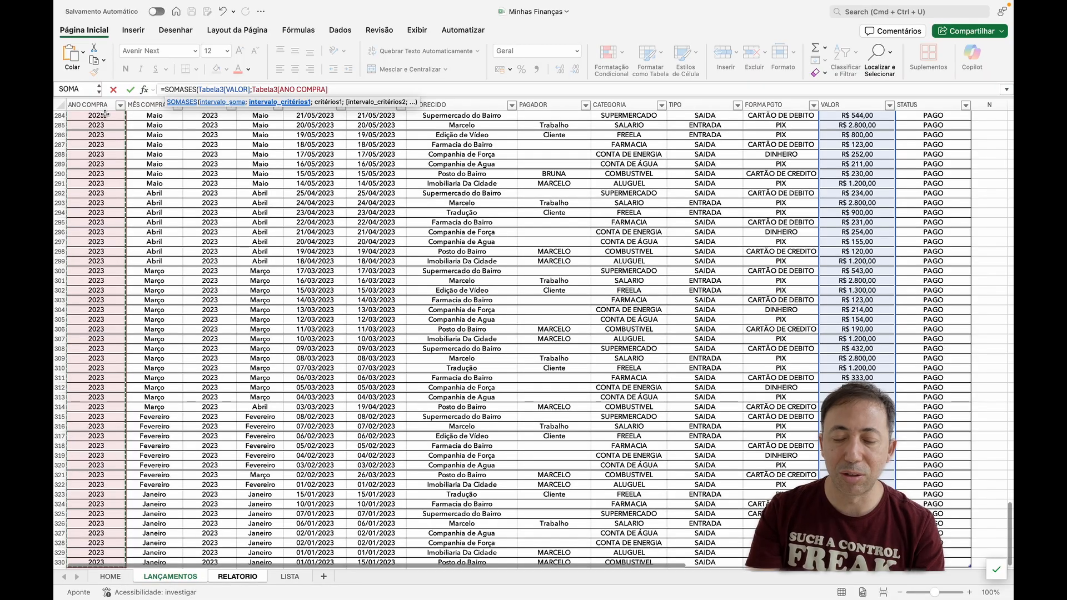
pyautogui.write(';')
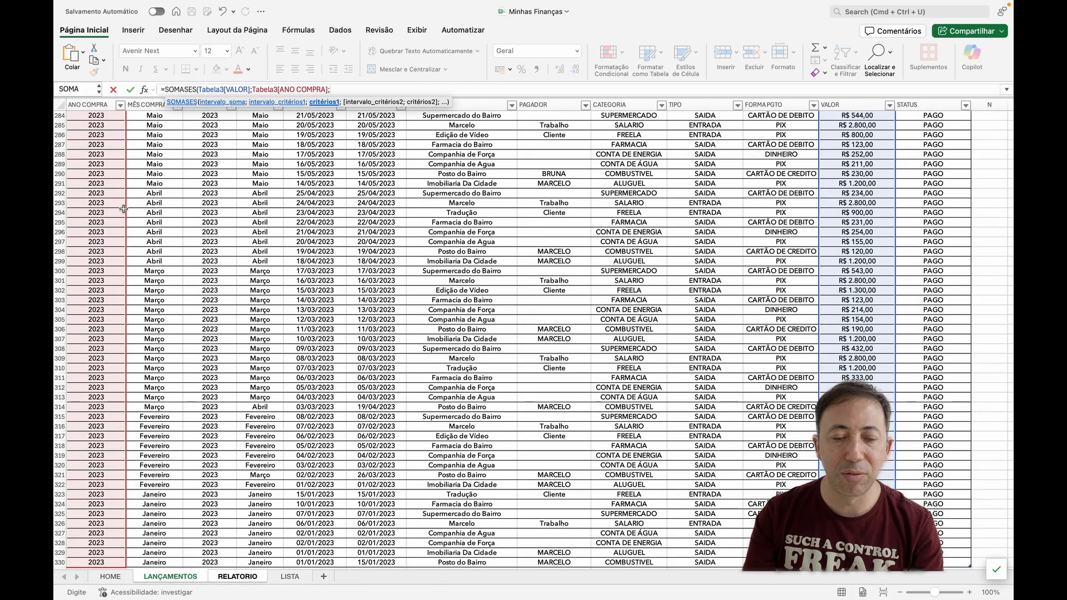
pyautogui.click(235, 577)
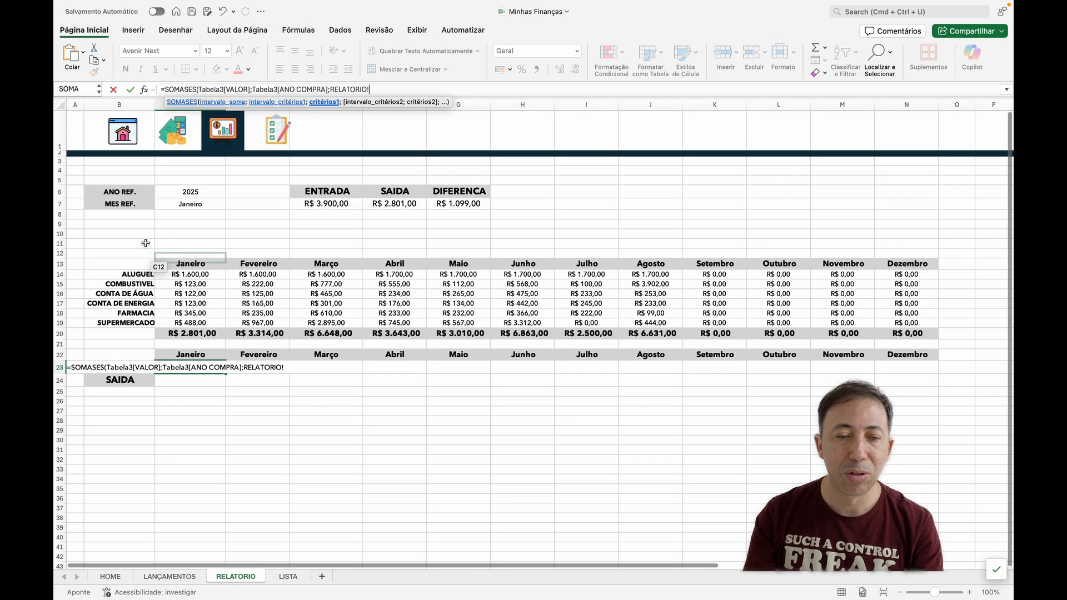
pyautogui.click(174, 194)
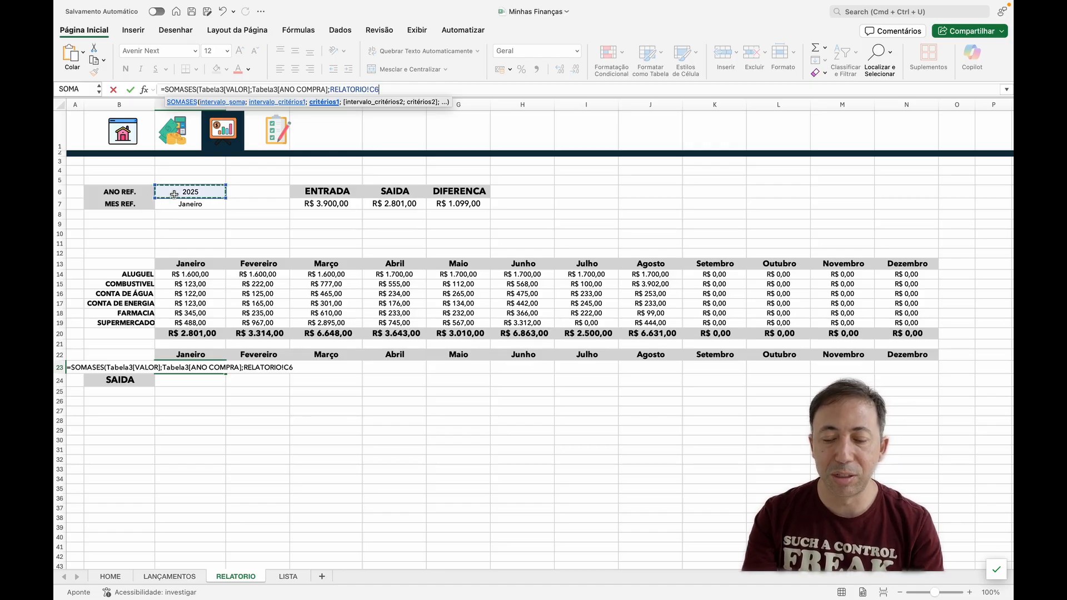
pyautogui.press('F4')
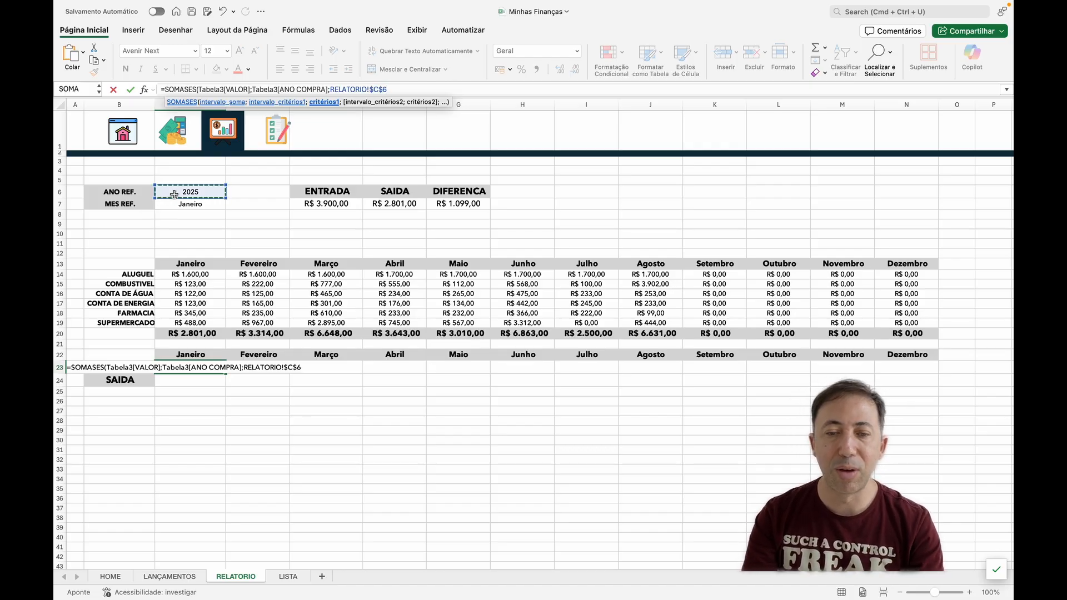
# - Add the MÊS COMPRA column as the second criteria range, matched to the month header RELATORIO!C$22 with its row locked
pyautogui.write(';LANÇAMENTOS!')
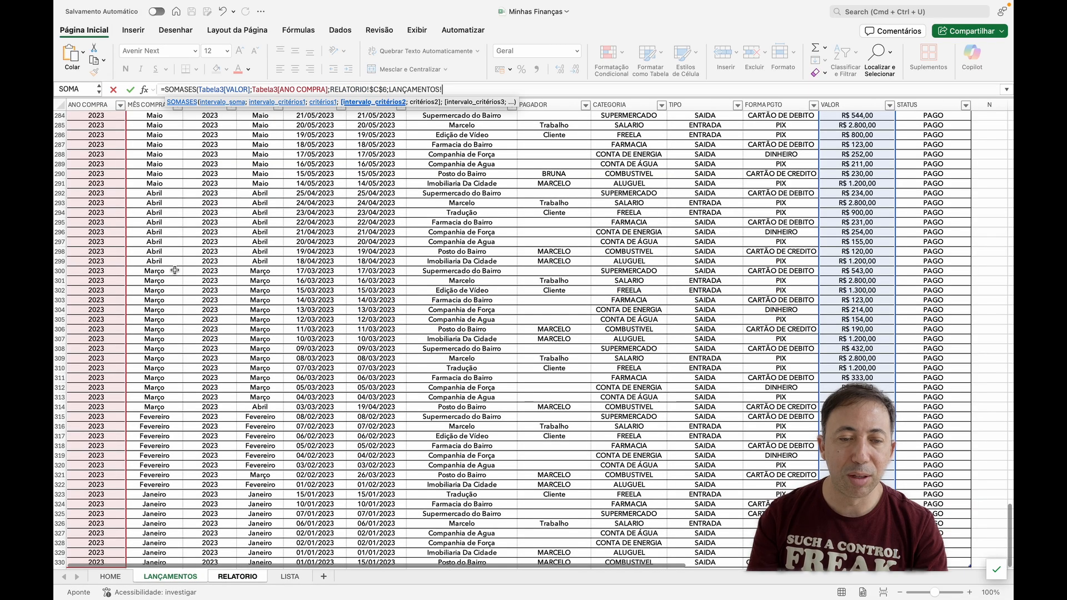
pyautogui.click(177, 580)
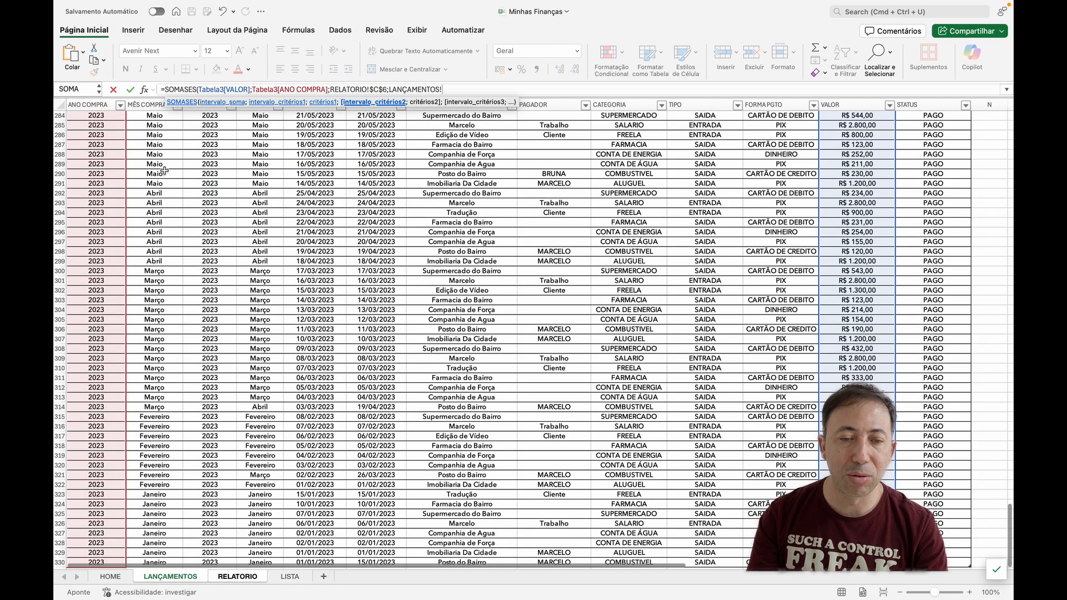
pyautogui.click(165, 170)
pyautogui.hotkey('ctrl', 'Up')
pyautogui.press('Down')
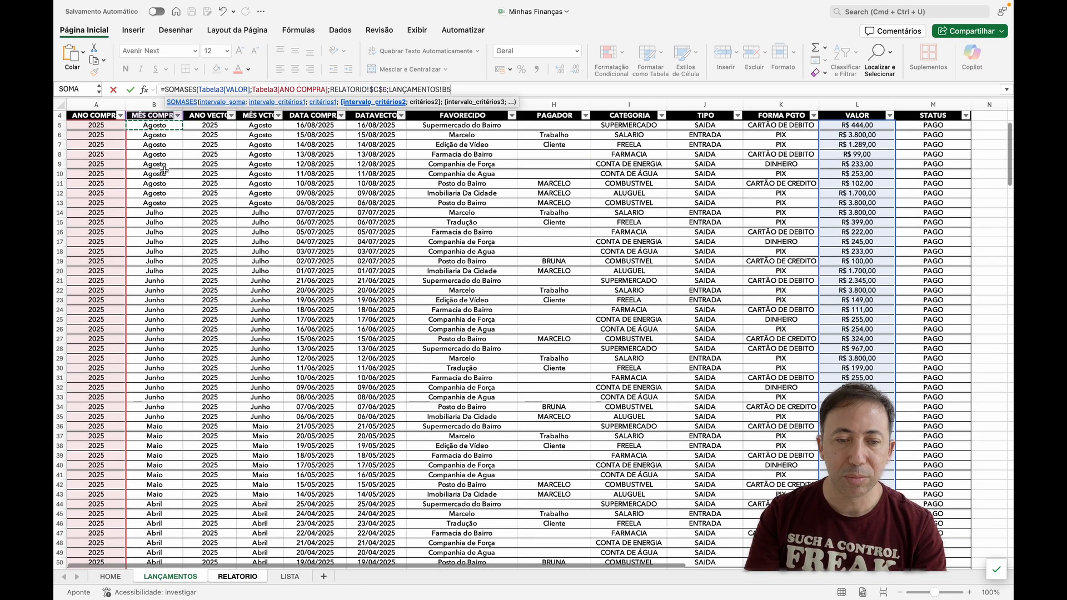
pyautogui.hotkey('ctrl', 'shift', 'Down')
pyautogui.write(';')
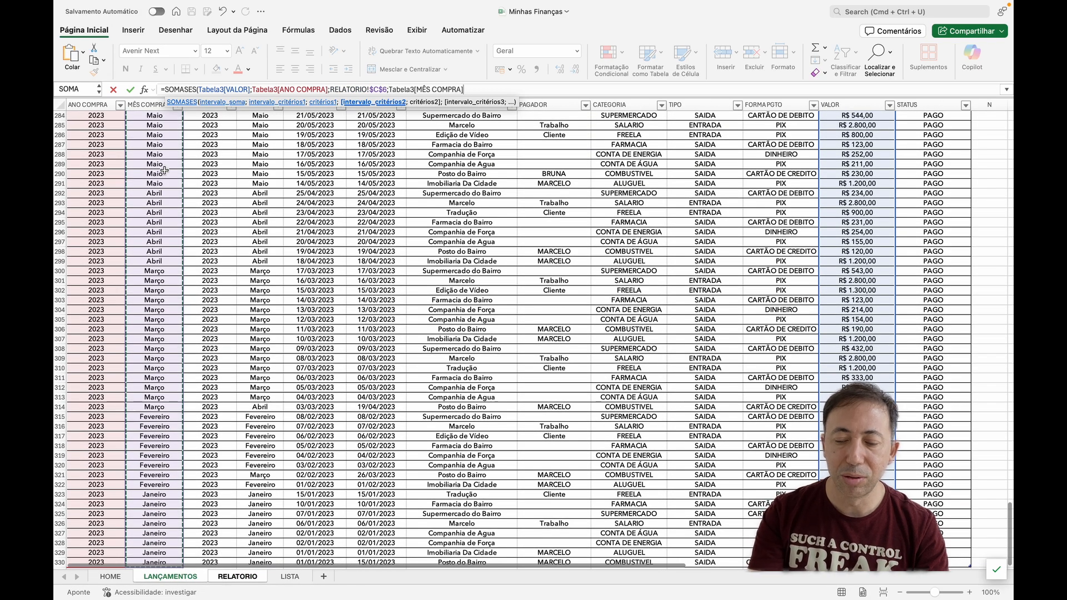
pyautogui.click(237, 576)
pyautogui.click(200, 356)
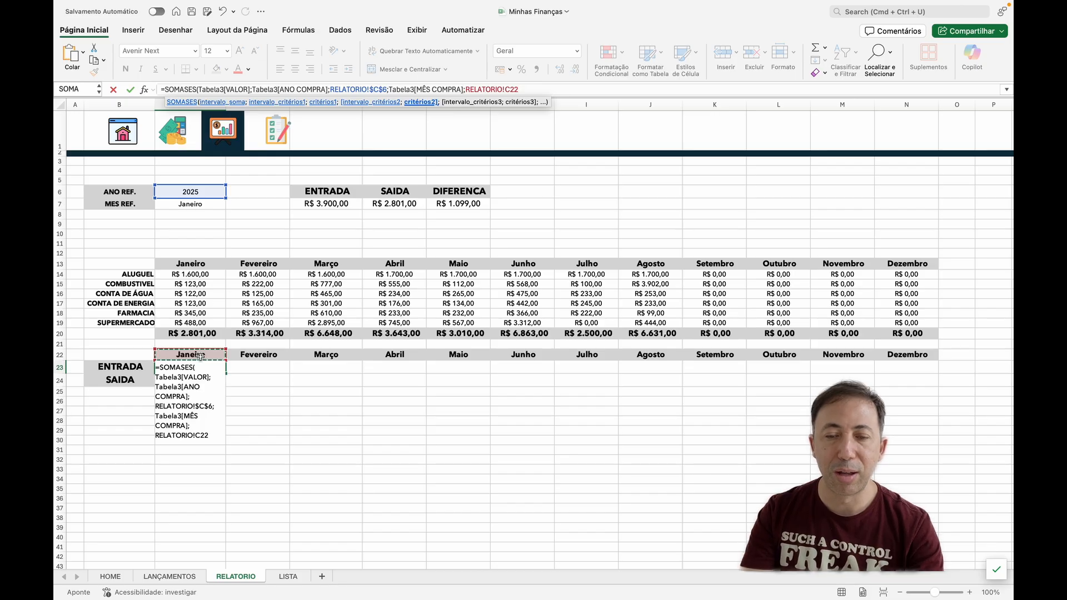
pyautogui.press('F4')
pyautogui.press('F4')
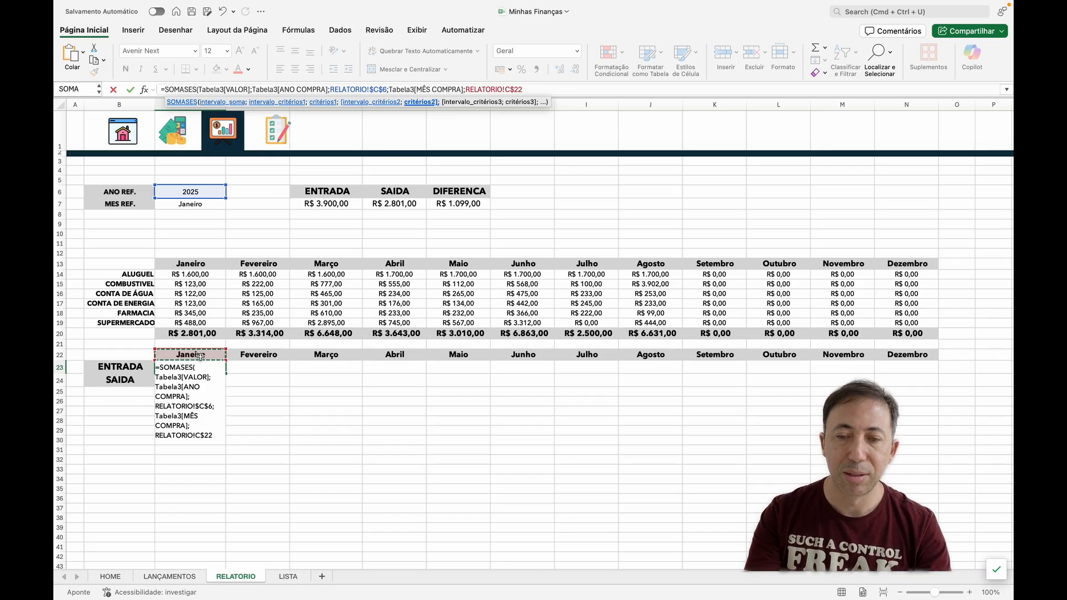
pyautogui.write(';')
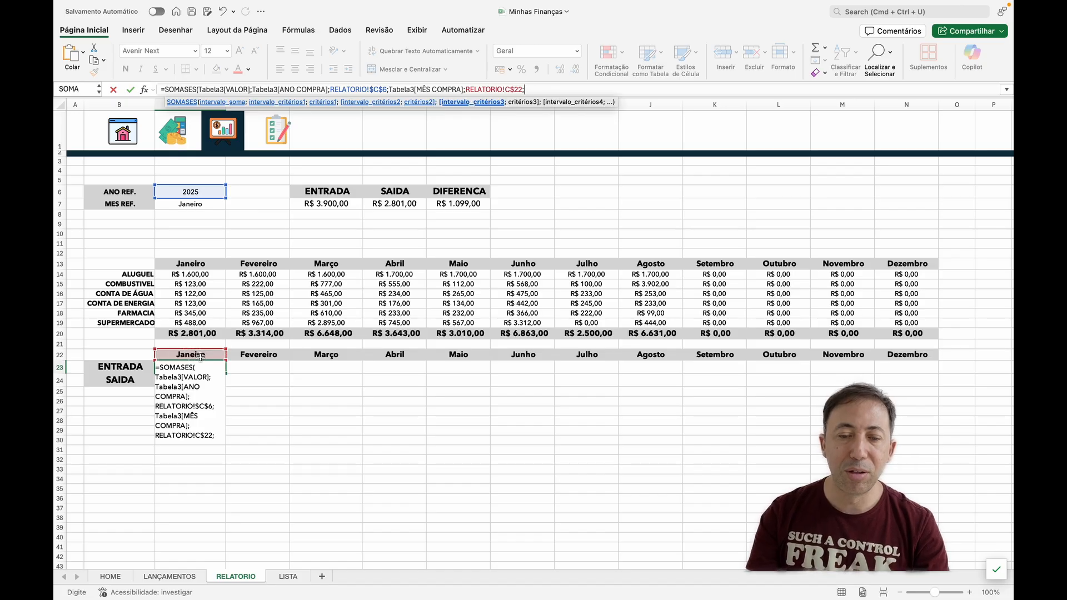
# - Add the TIPO column as the third criteria range, matched to RELATORIO!$B23 with its column locked, and complete the formula
pyautogui.click(179, 577)
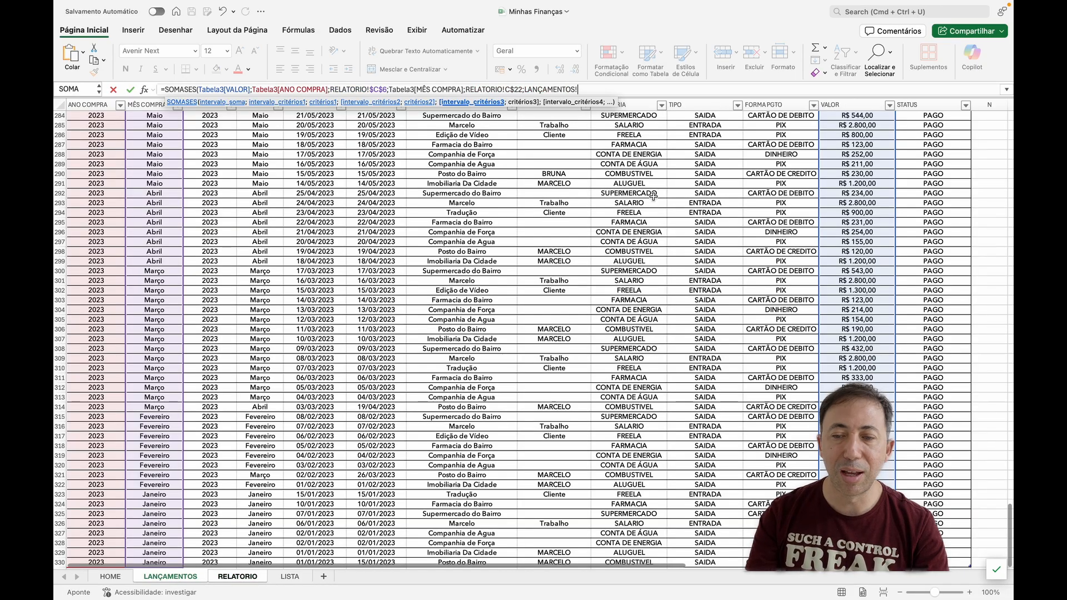
pyautogui.click(701, 116)
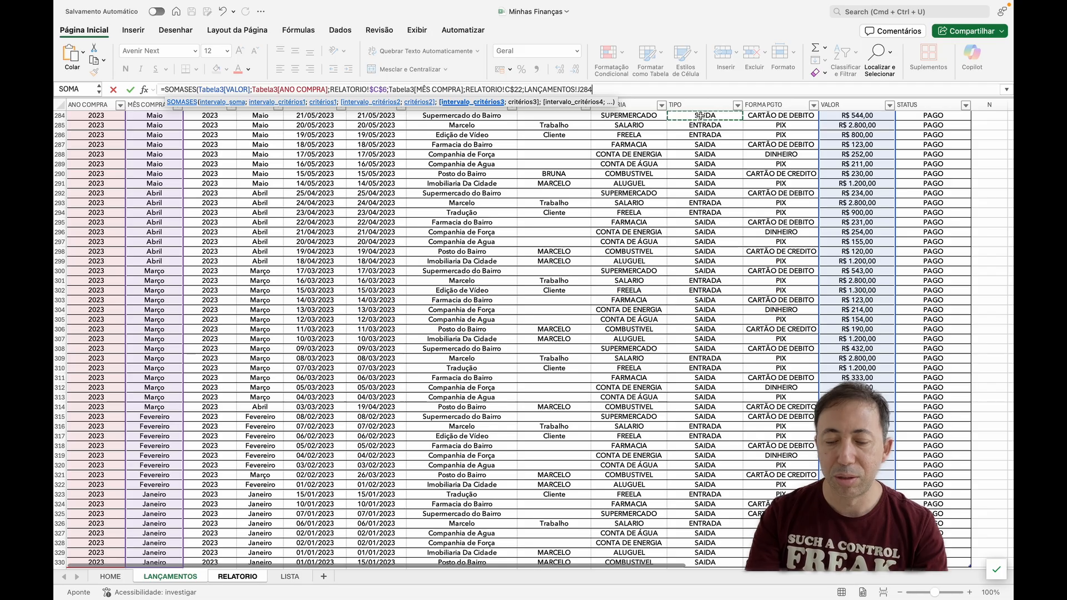
pyautogui.scroll(20, 701, 116)
pyautogui.click(701, 116)
pyautogui.press('super+shift+Down')
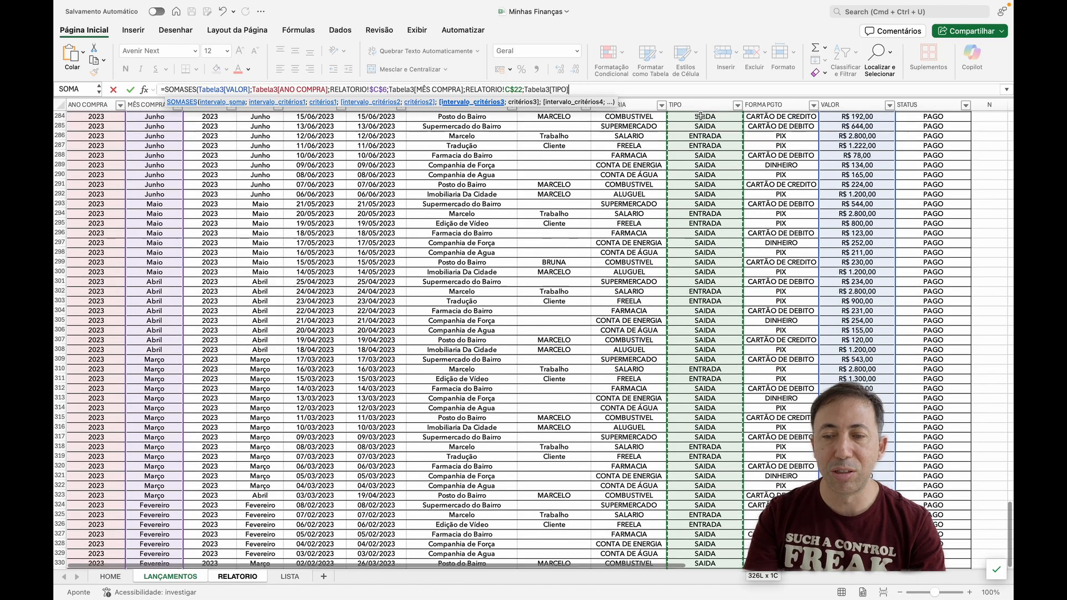
pyautogui.write(';')
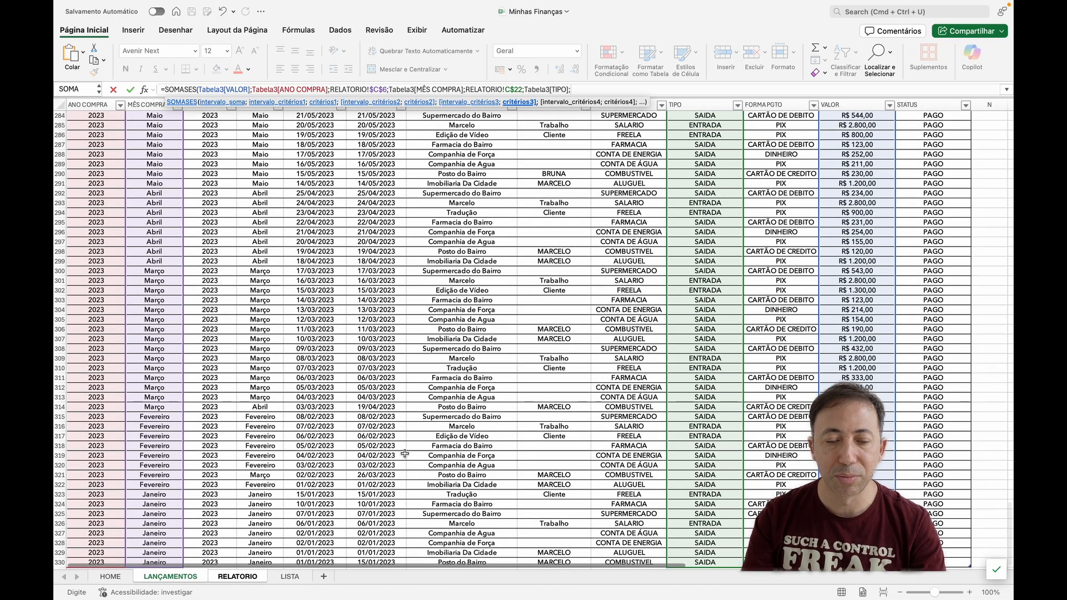
pyautogui.click(237, 576)
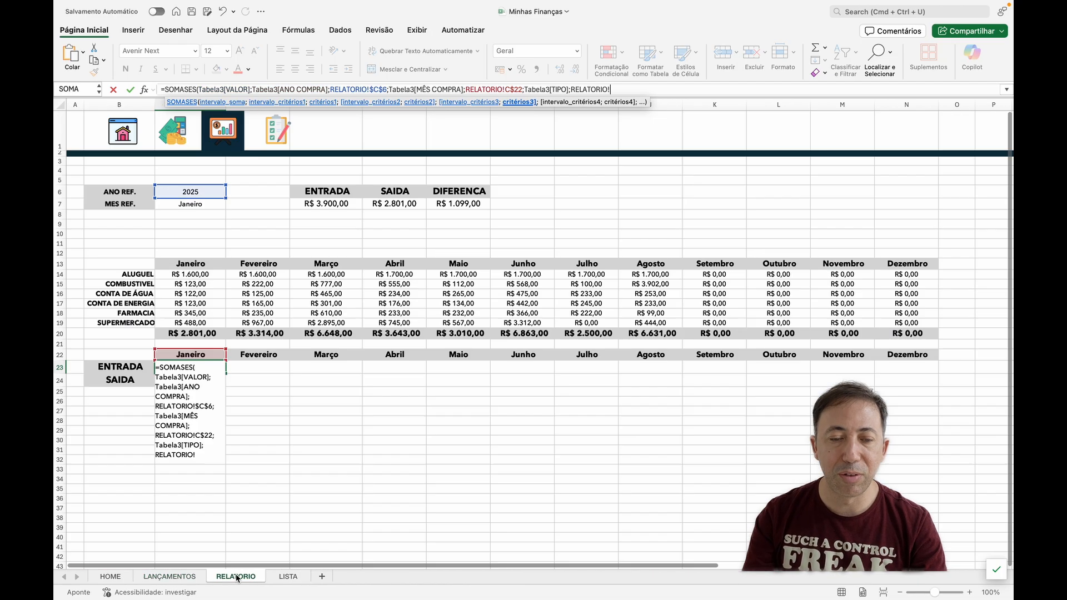
pyautogui.click(130, 367)
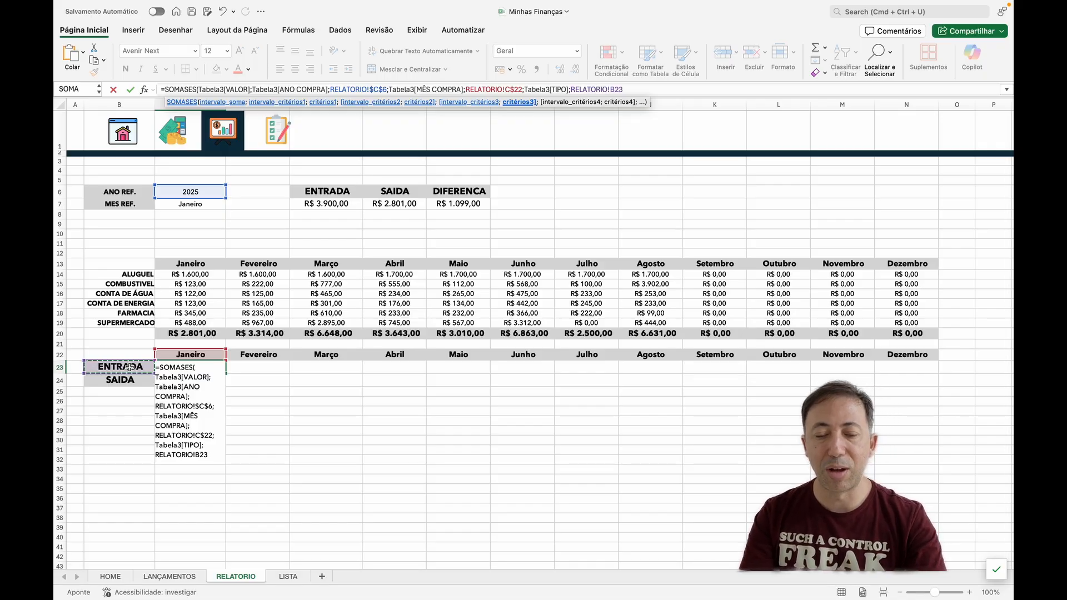
pyautogui.press('F4')
pyautogui.press('F4')
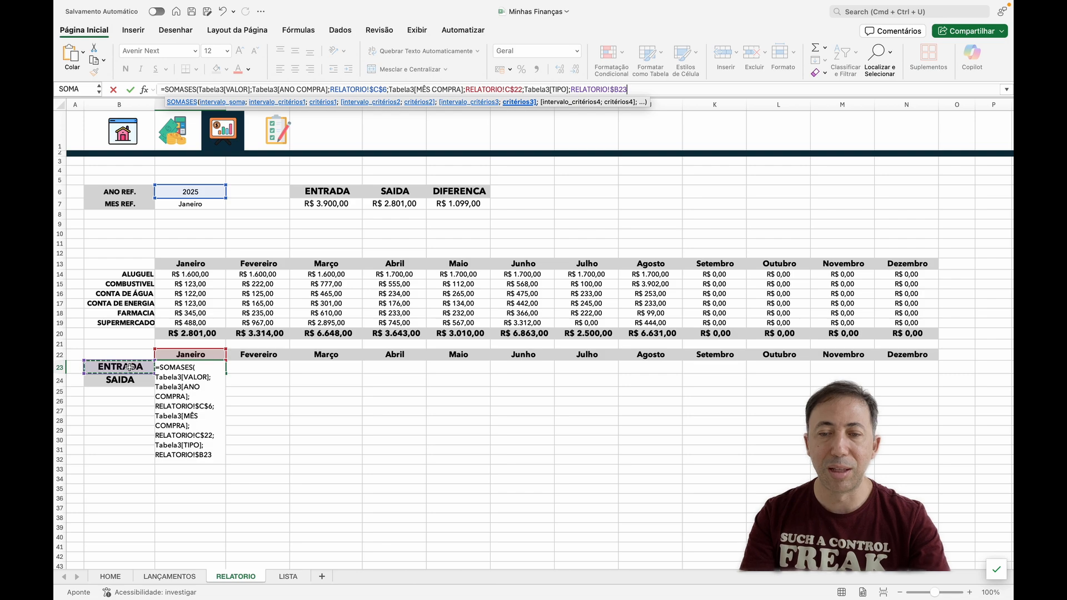
pyautogui.press('F4')
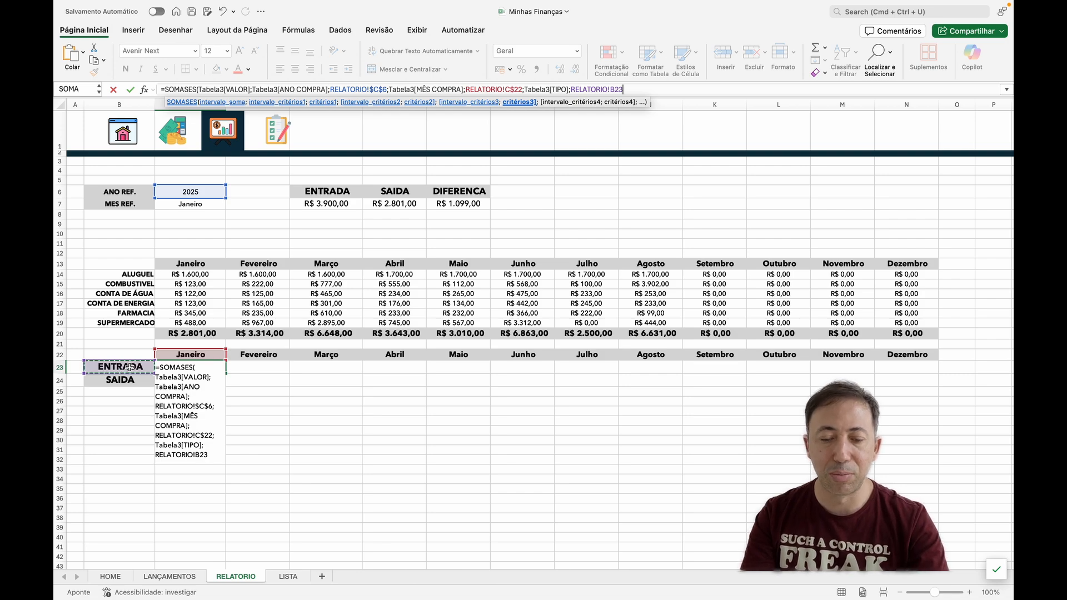
pyautogui.press('F4')
pyautogui.press('F4')
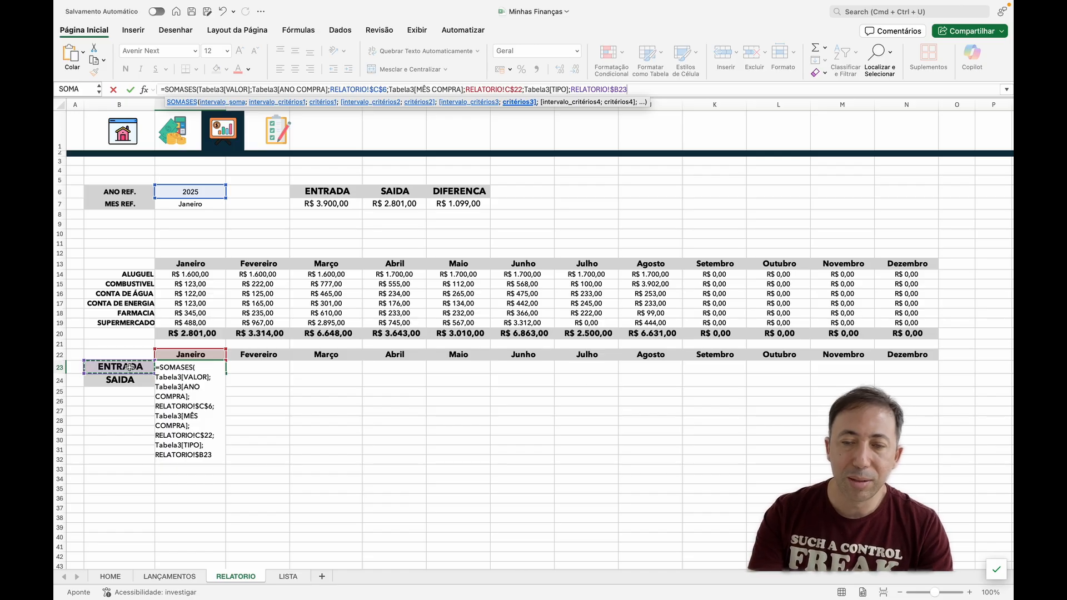
pyautogui.press('Return')
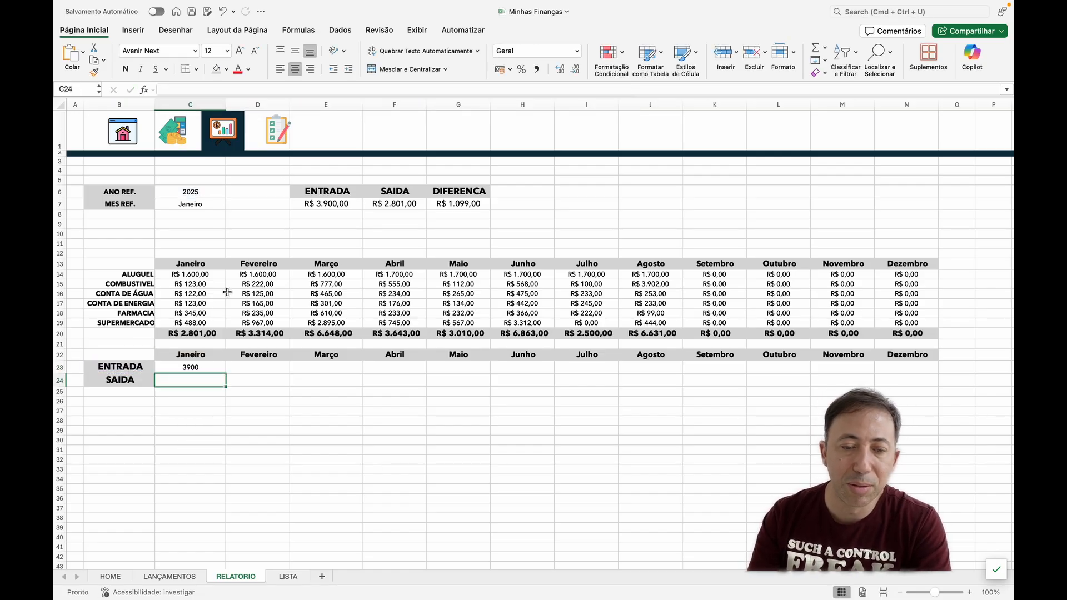
# - Fill the Janeiro SOMASES formula from C23 down into the SAIDA cell C24 and check the formula in C23
pyautogui.click(199, 368)
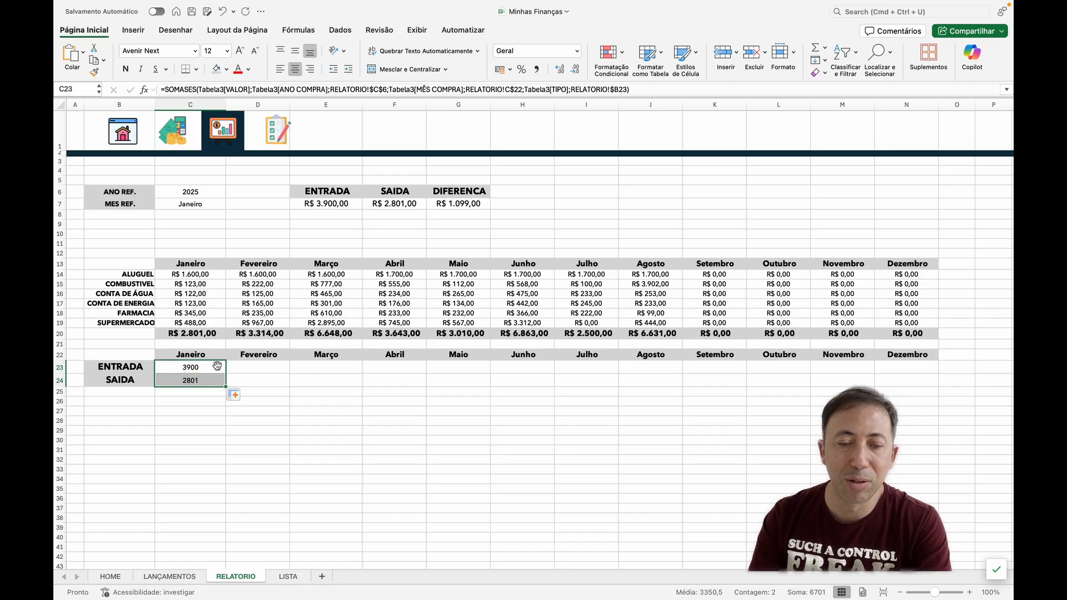
pyautogui.doubleClick(217, 367)
pyautogui.press('Escape')
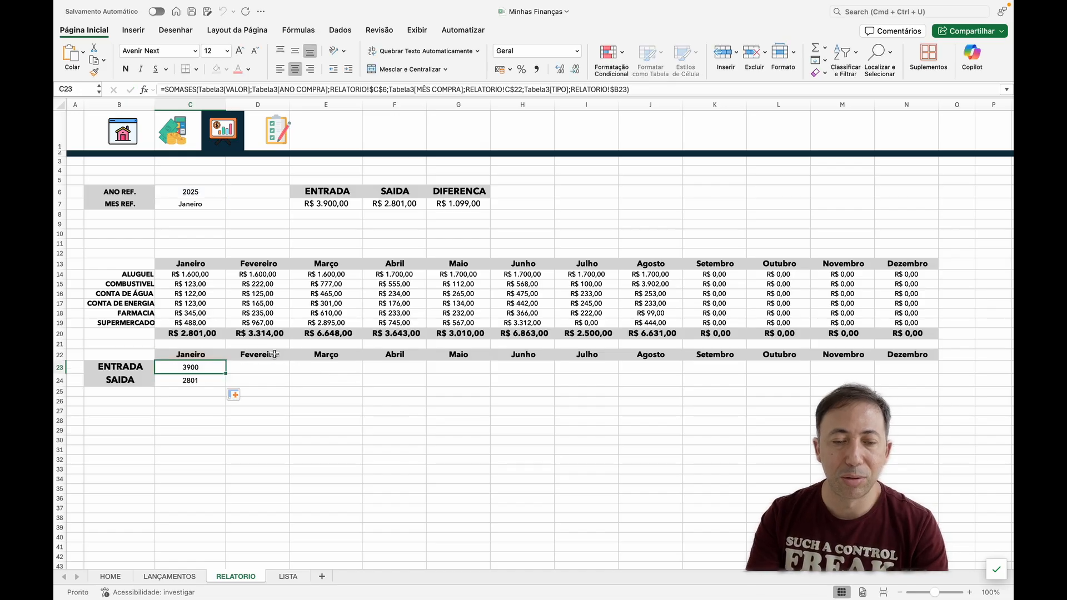
# - Copy the Janeiro ENTRADA formula from C23 into the Fevereiro cell D23
pyautogui.press('super+c')
pyautogui.press('Right')
pyautogui.press('Return')
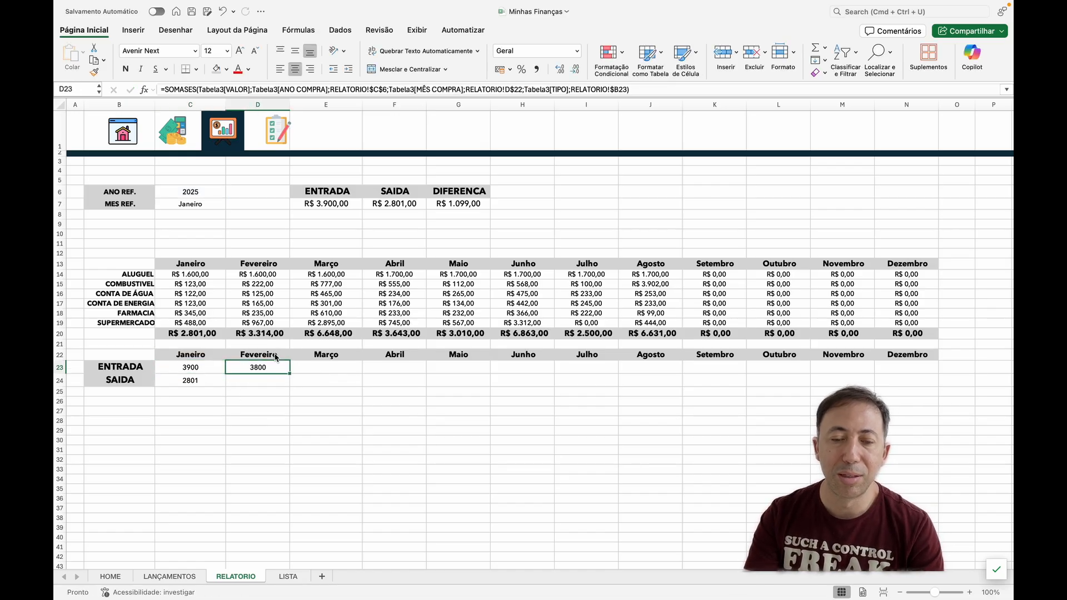
# - Copy the Fevereiro ENTRADA formula from D23 into the Março, Abril and Maio cells E23:G23
pyautogui.press('super+c')
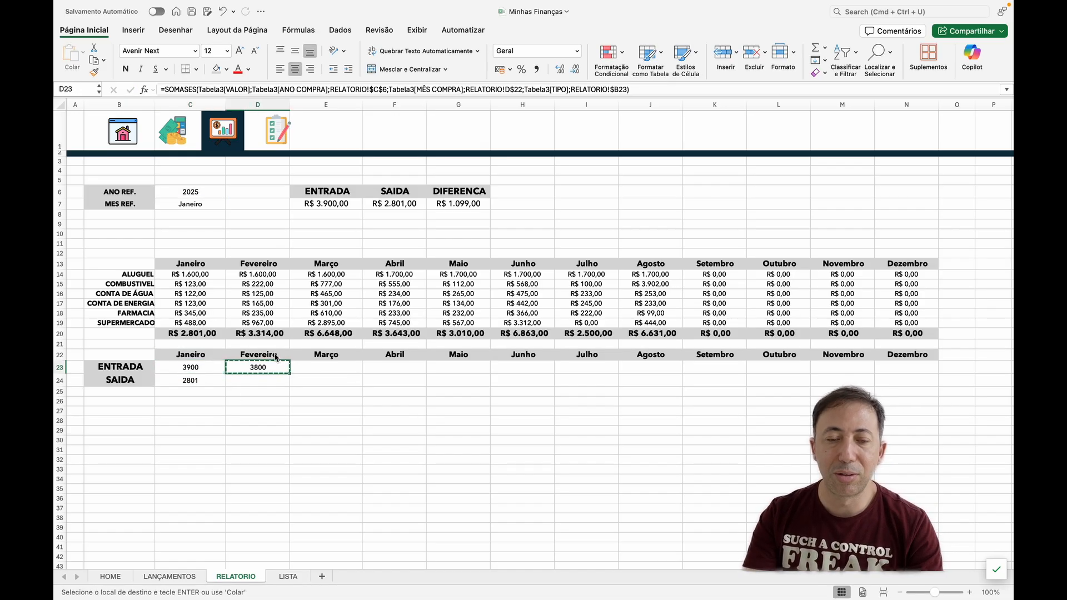
pyautogui.press('Right')
pyautogui.press('super+v')
pyautogui.press('Right')
pyautogui.press('super+v')
pyautogui.press('Right')
pyautogui.press('Right')
pyautogui.press('super+Right')
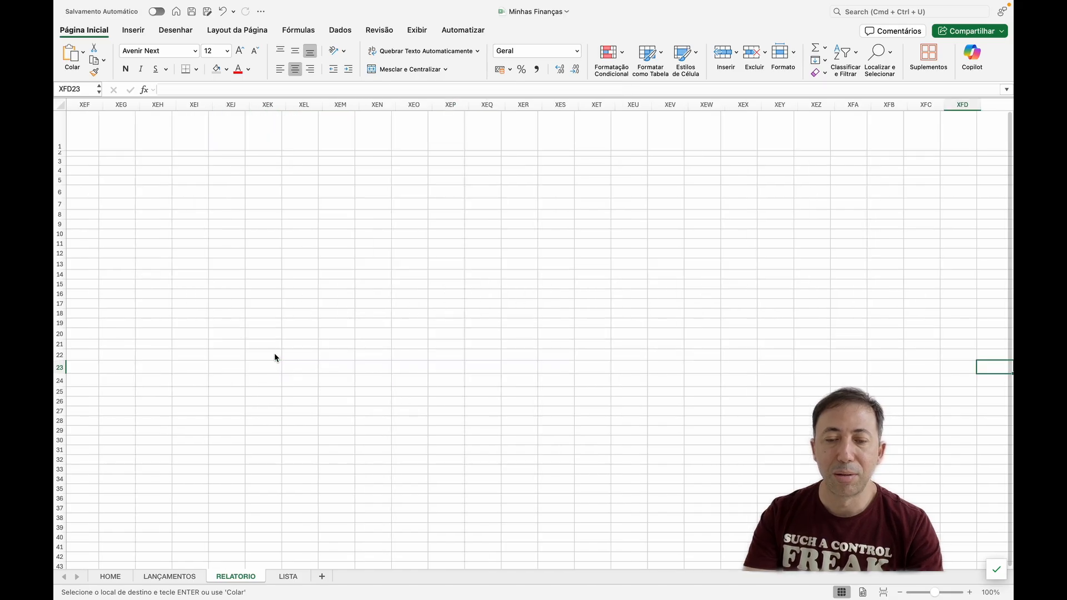
pyautogui.press('super+v')
pyautogui.press('Delete')
pyautogui.press('Left')
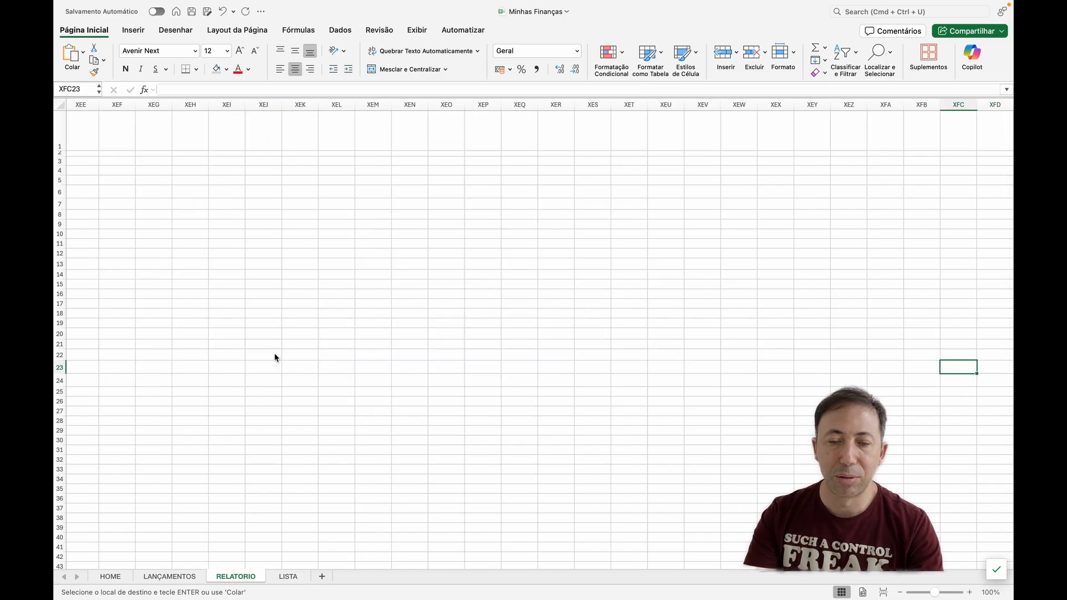
pyautogui.press('super+Left')
pyautogui.press('Left')
pyautogui.press('Left')
pyautogui.press('Left')
pyautogui.press('Left')
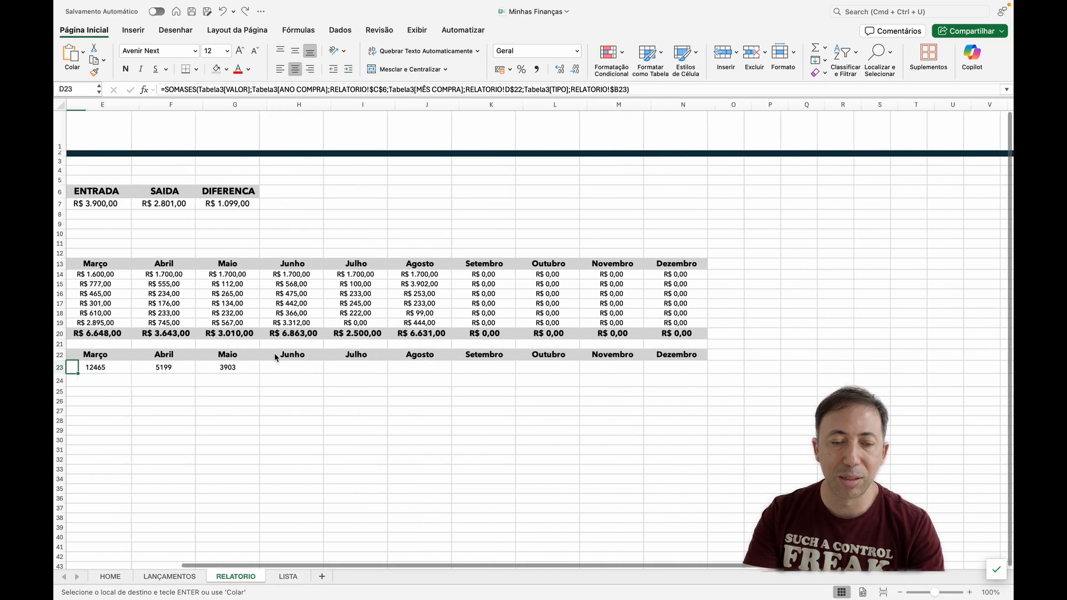
# - Copy the ENTRADA formulas in D23:G23 into the Junho to Setembro cells H23:K23
pyautogui.press('Right')
pyautogui.hotkey('shift', 'Right')
pyautogui.hotkey('shift', 'Right')
pyautogui.hotkey('shift', 'Right')
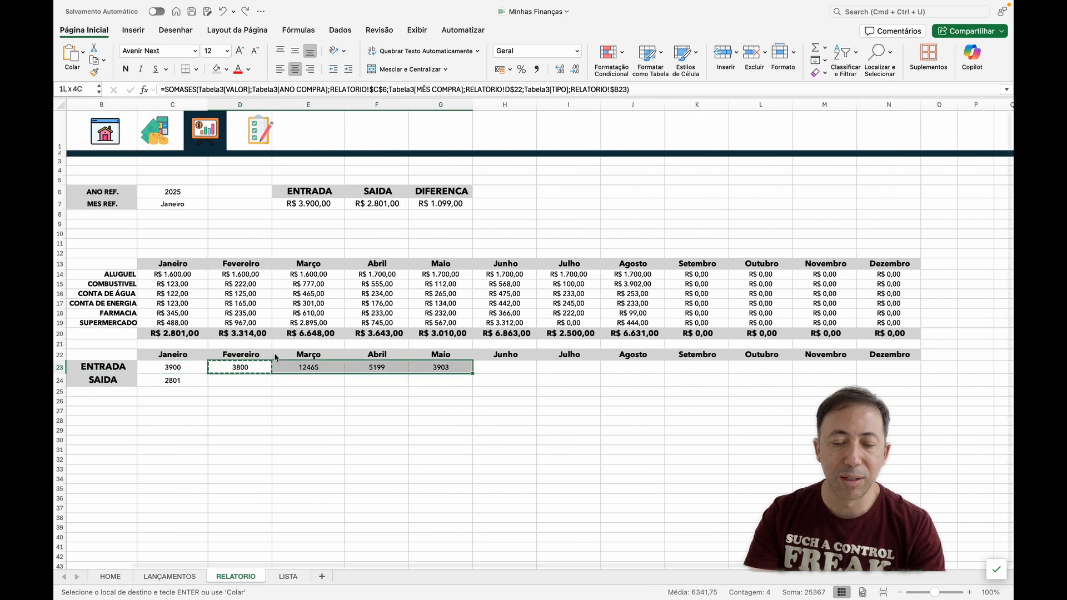
pyautogui.press('super+c')
pyautogui.press('Right')
pyautogui.press('Right')
pyautogui.press('Right')
pyautogui.press('Right')
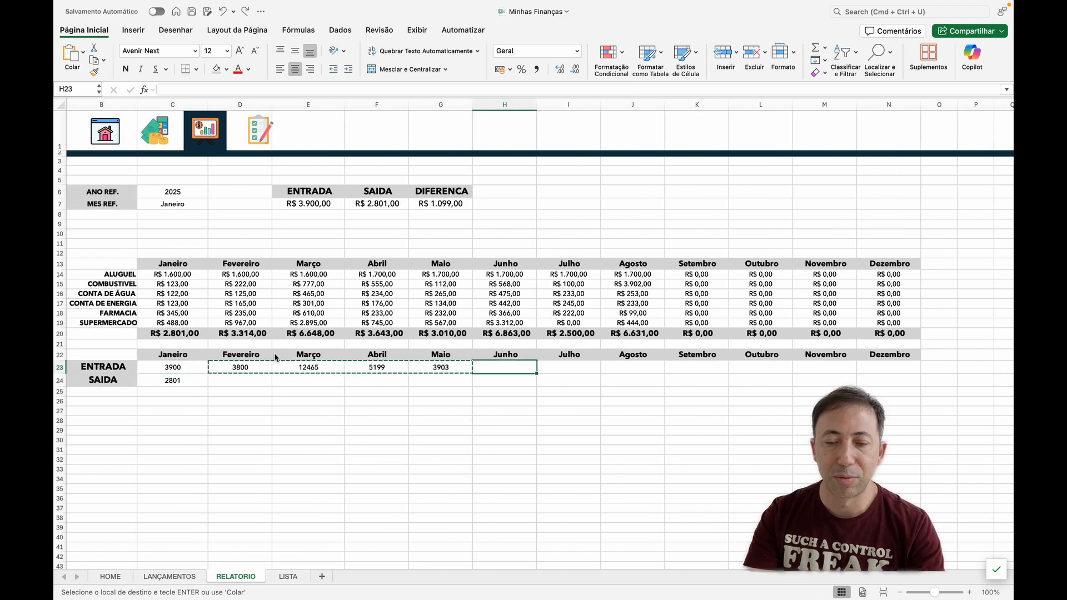
pyautogui.press('super+v')
pyautogui.press('Right')
pyautogui.press('Right')
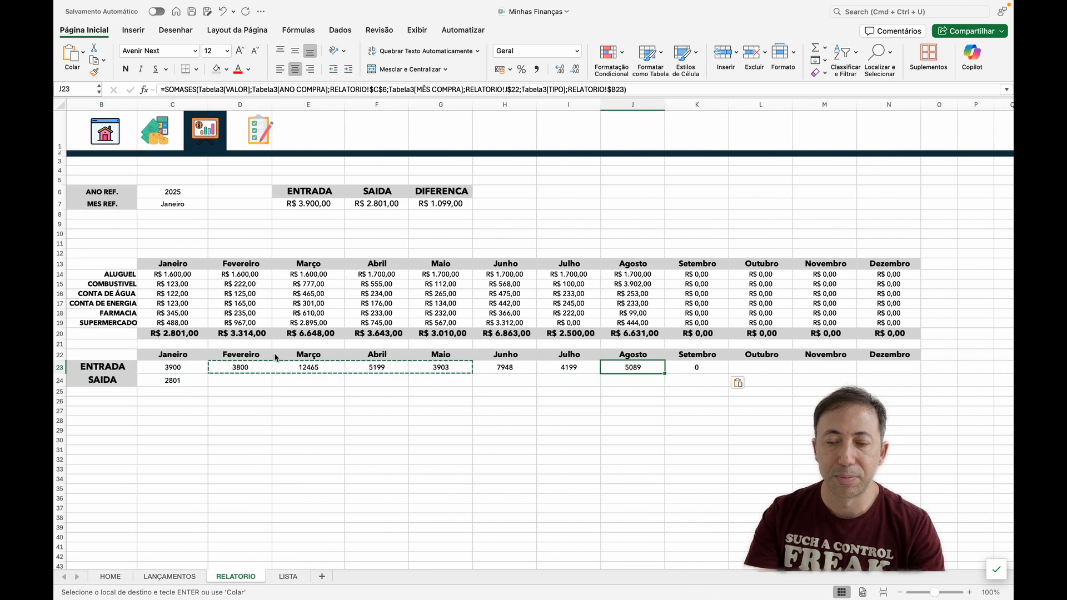
# - Copy the ENTRADA formulas in H23:J23 into the Outubro to Dezembro cells L23:N23
pyautogui.press('Left')
pyautogui.press('Left')
pyautogui.hotkey('shift', 'Right')
pyautogui.hotkey('shift', 'Right')
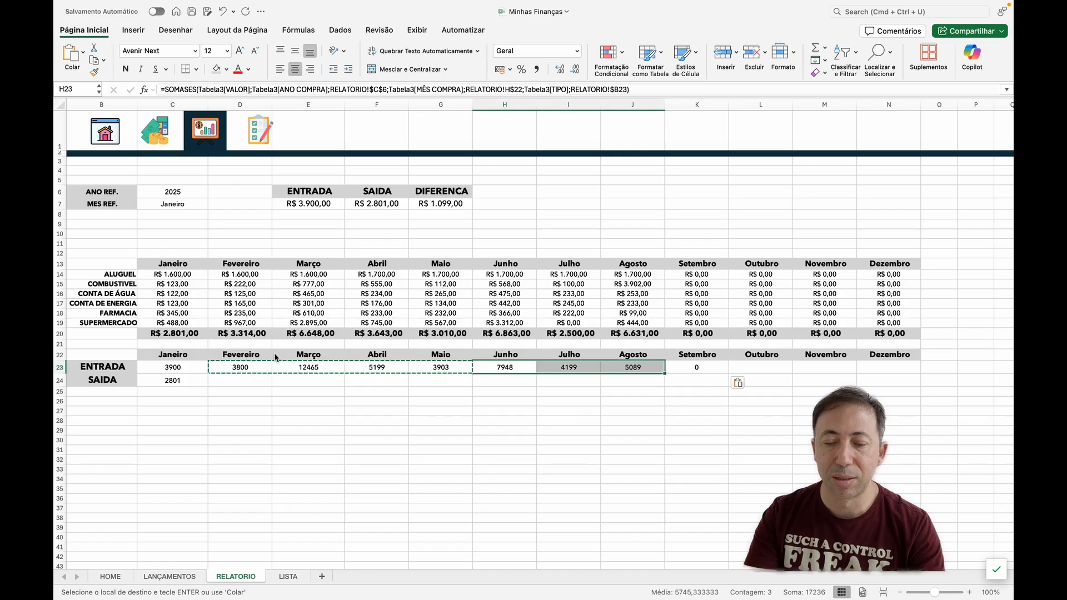
pyautogui.press('super+c')
pyautogui.press('Right')
pyautogui.press('Right')
pyautogui.press('super+v')
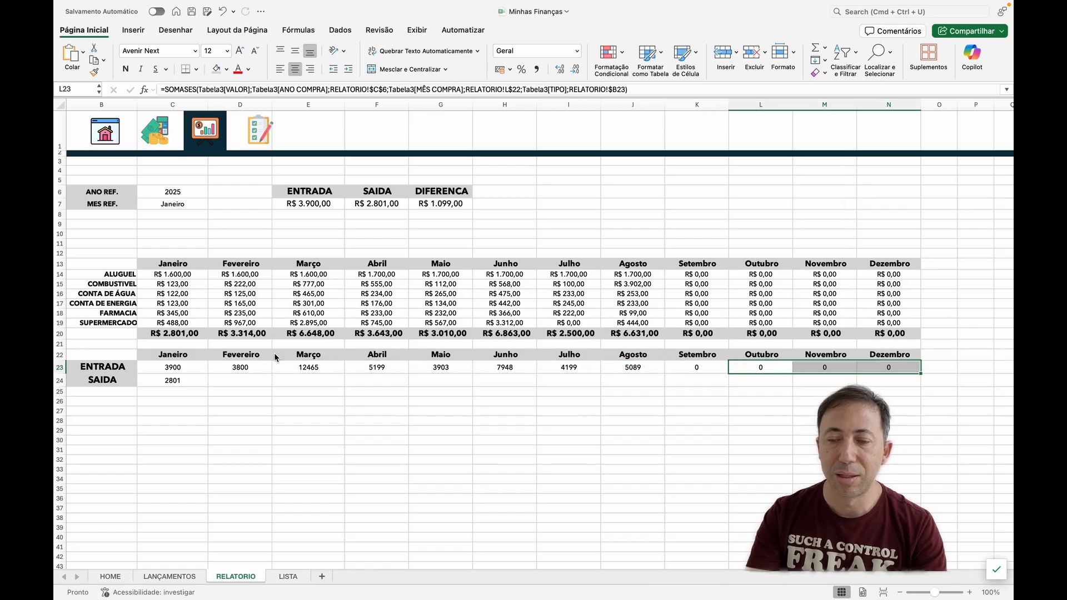
pyautogui.press('Escape')
# - Check the formula in C23 and fill the ENTRADA formulas in C23:N23 down into the SAIDA row 24
pyautogui.doubleClick(185, 368)
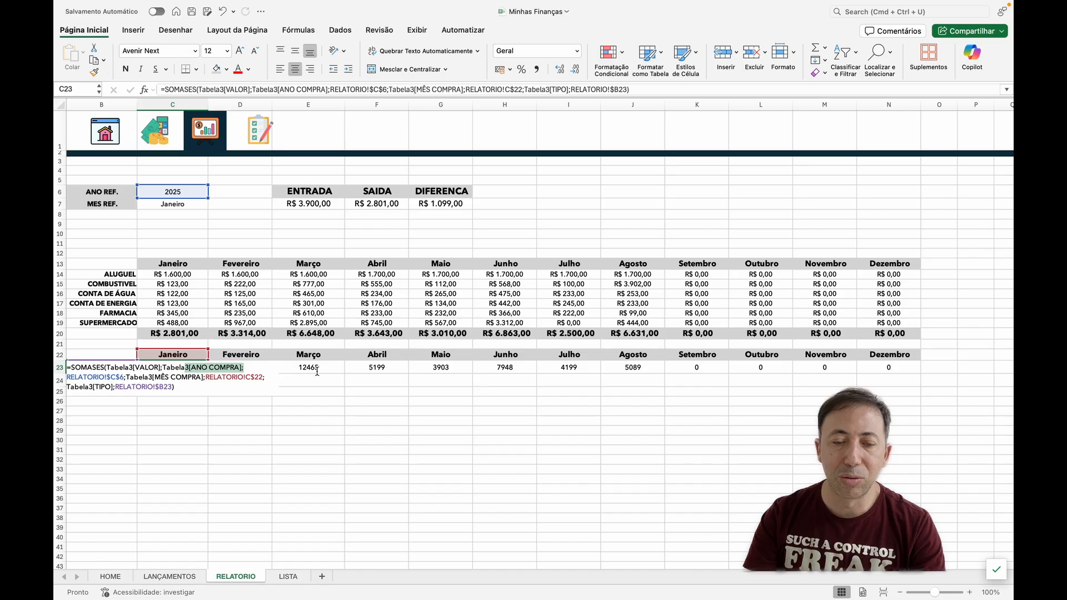
pyautogui.press('Escape')
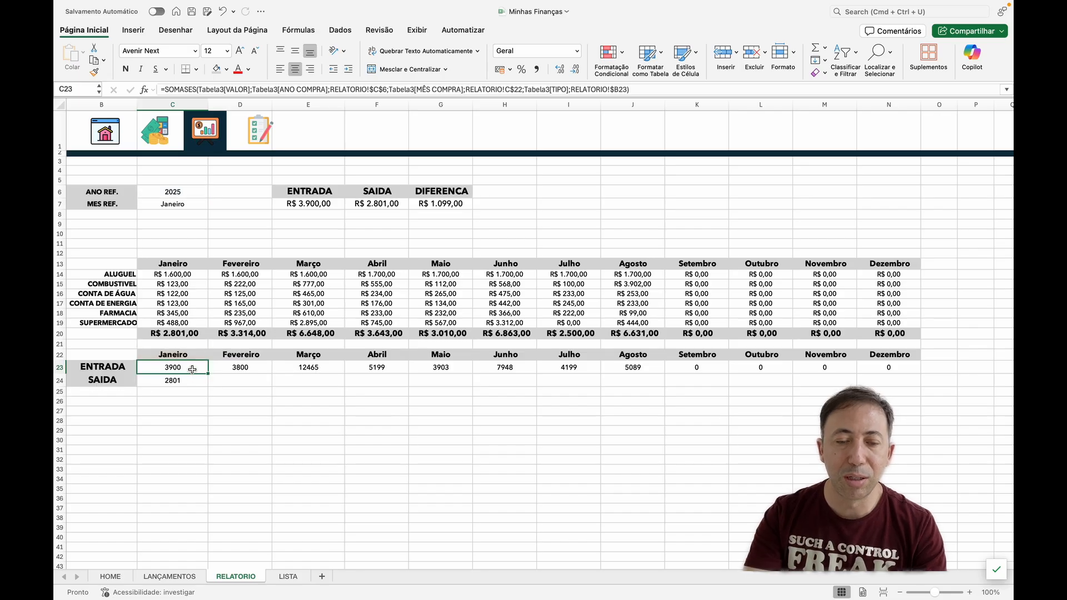
pyautogui.moveTo(193, 369); pyautogui.dragTo(846, 362)
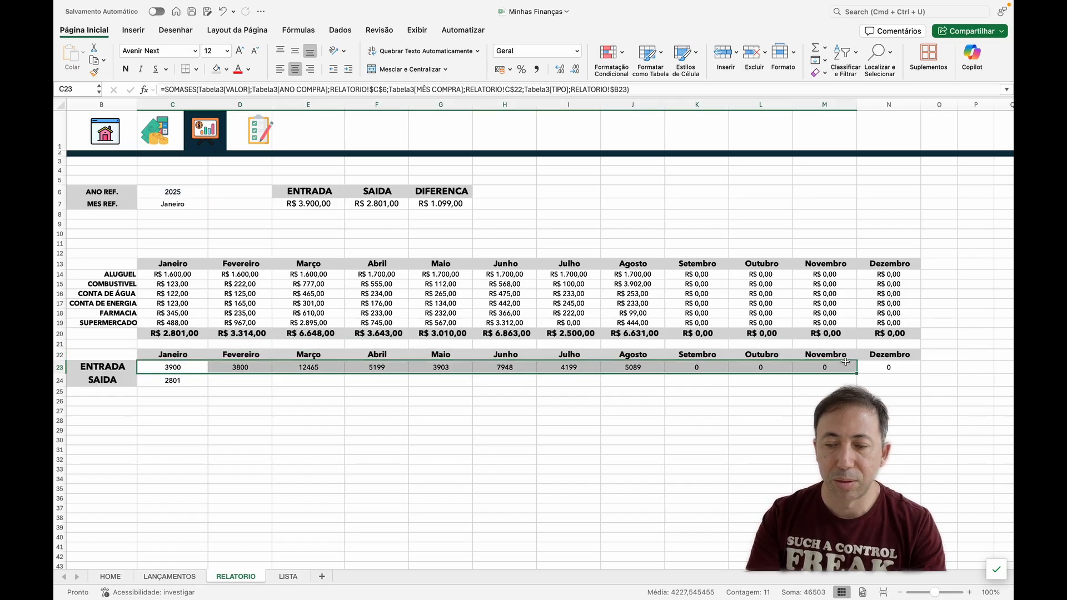
pyautogui.hotkey('shift', 'Right')
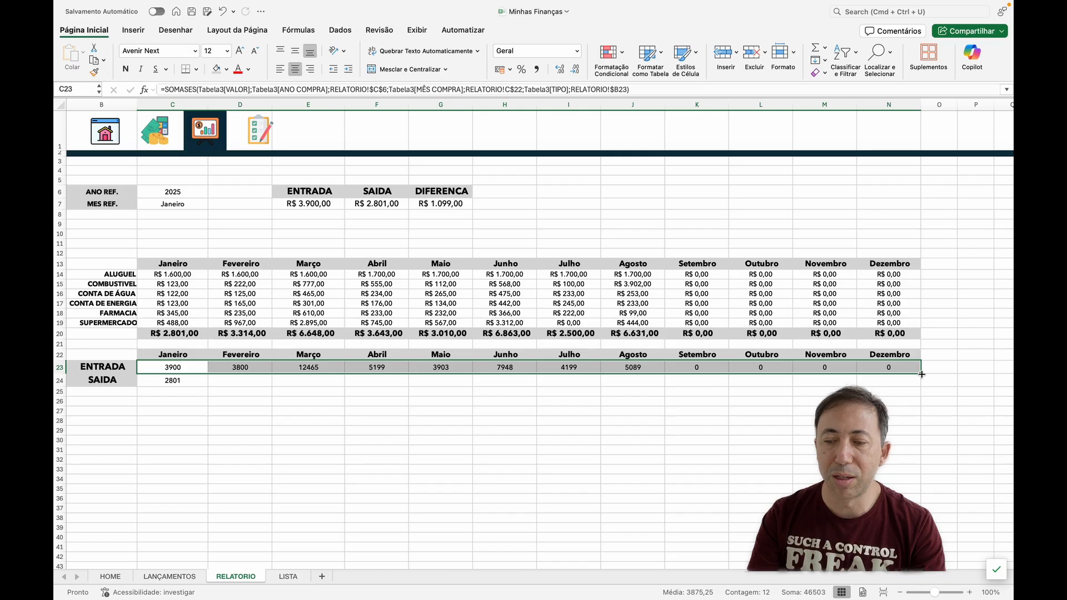
pyautogui.moveTo(921, 374); pyautogui.dragTo(922, 386)
pyautogui.click(834, 421)
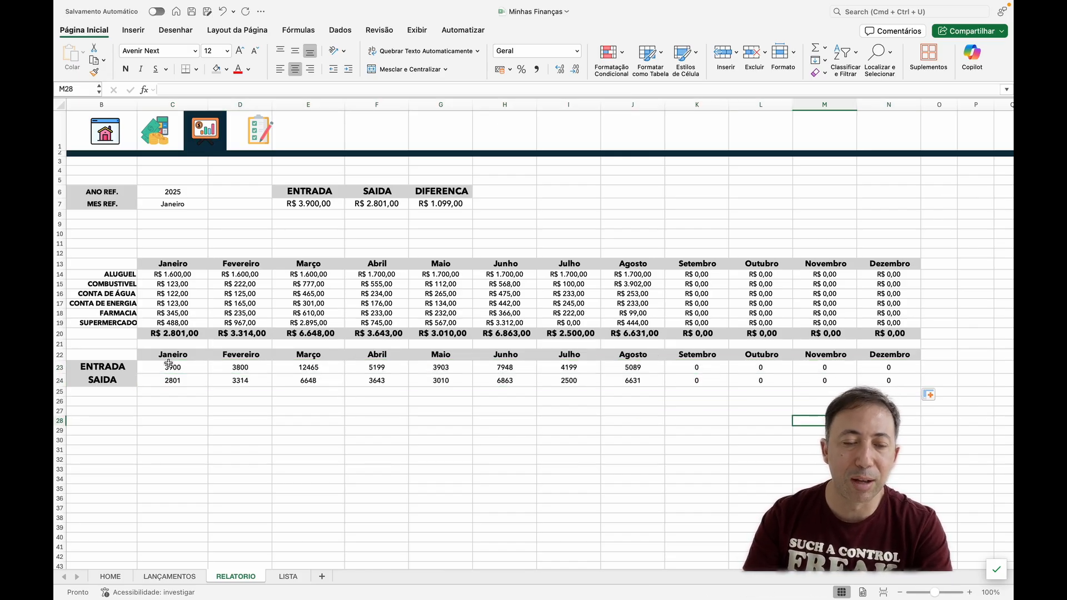
# - Apply the Moeda number format to the ENTRADA and SAIDA values in C23:N24
pyautogui.moveTo(169, 365); pyautogui.dragTo(889, 381)
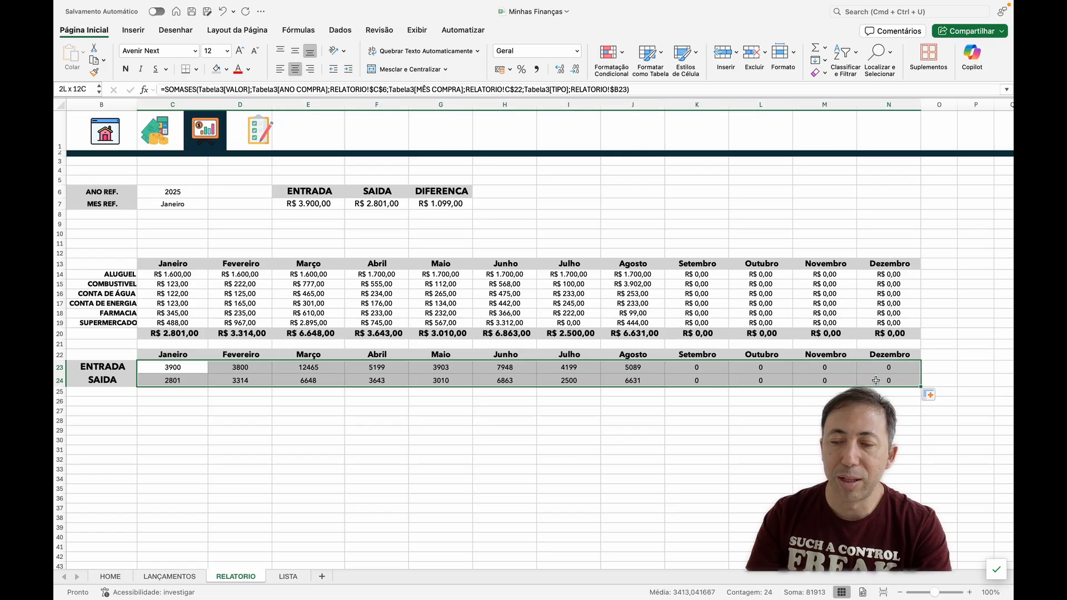
pyautogui.click(577, 52)
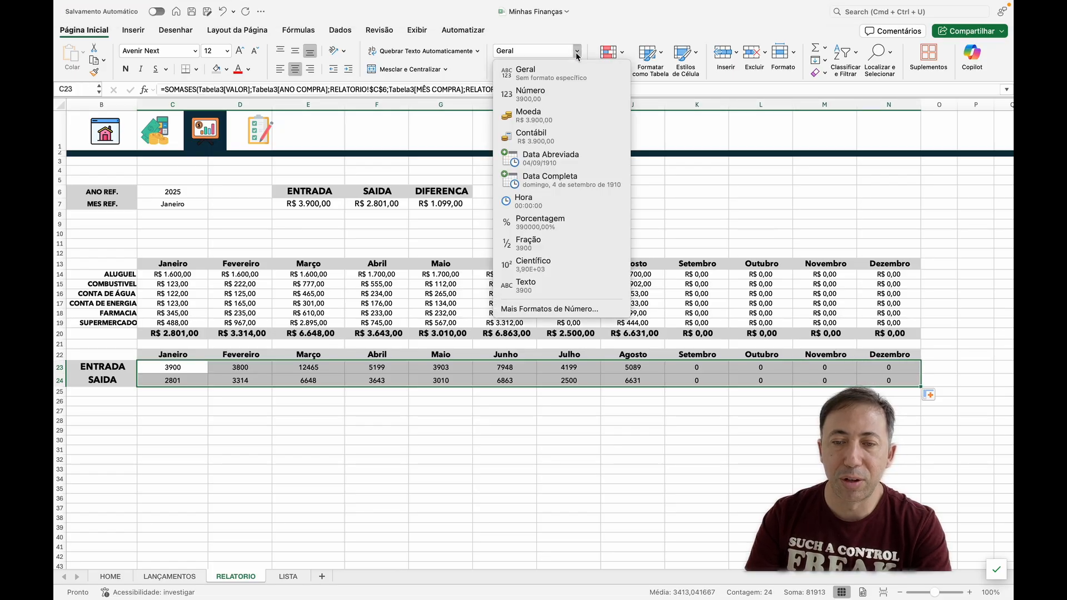
pyautogui.click(544, 112)
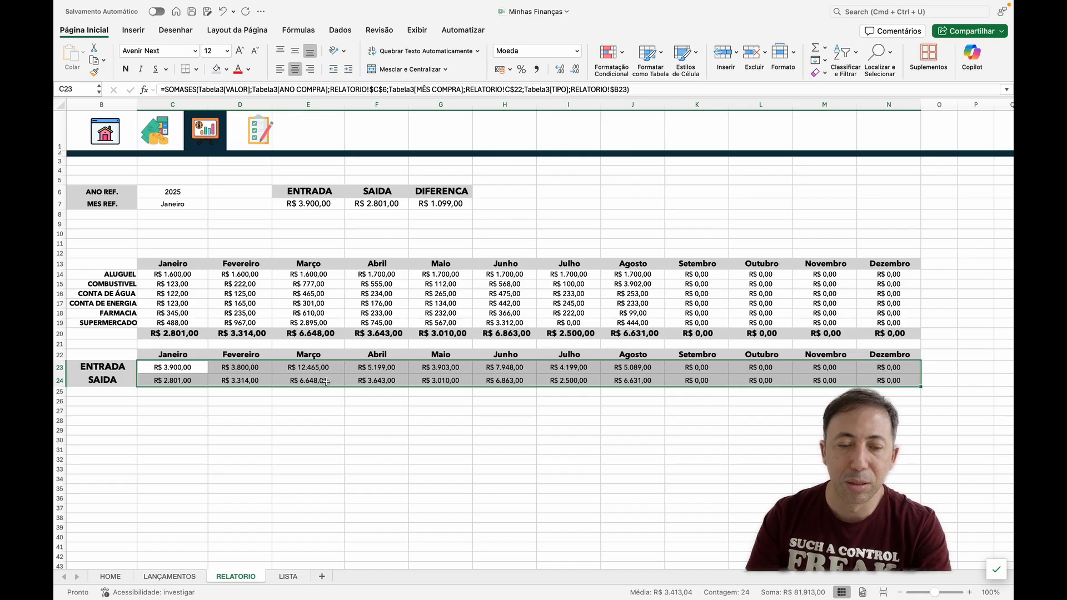
pyautogui.click(310, 418)
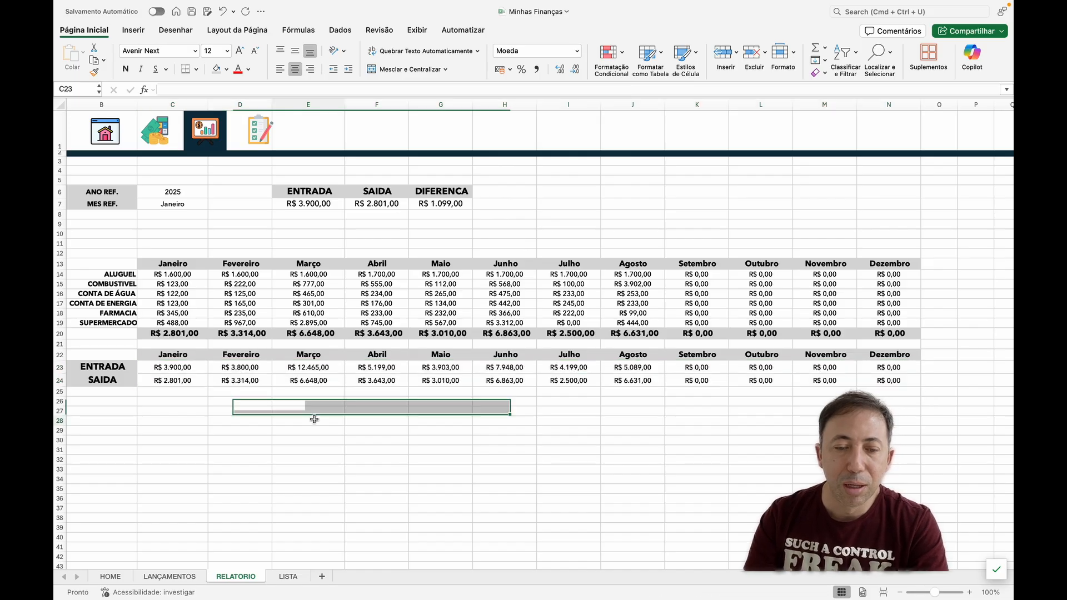
# - Set the ANO REF. in C6 to 2024
pyautogui.click(197, 194)
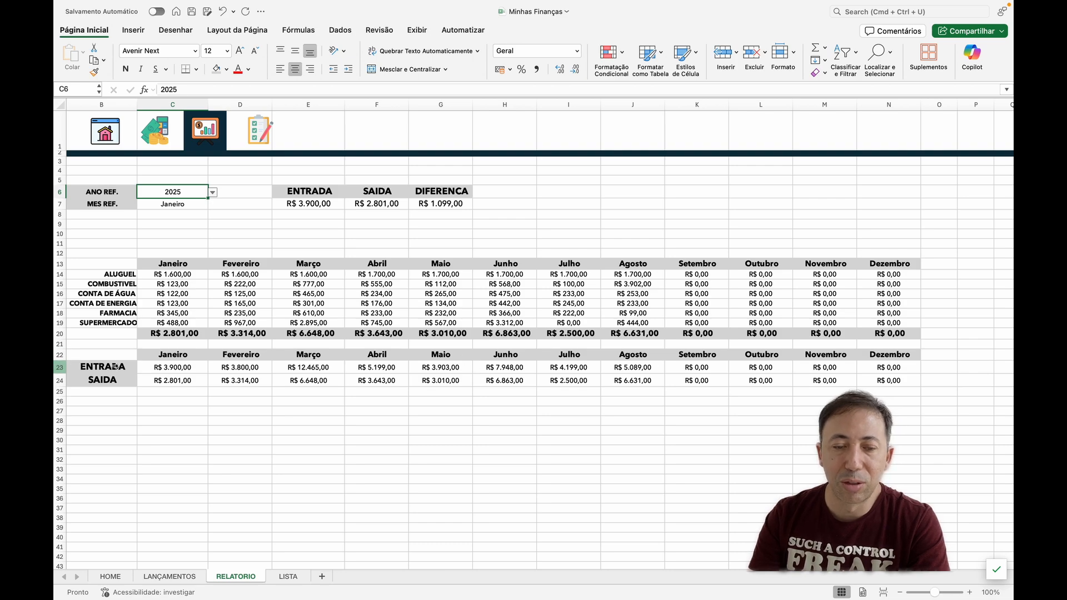
pyautogui.click(213, 192)
pyautogui.click(215, 193)
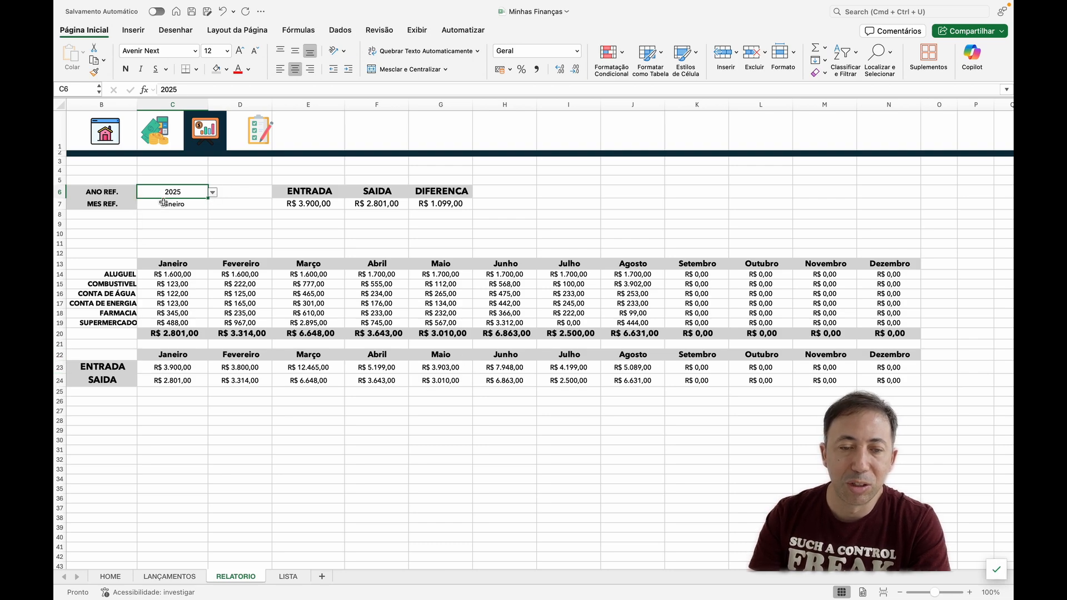
pyautogui.click(213, 196)
pyautogui.click(135, 221)
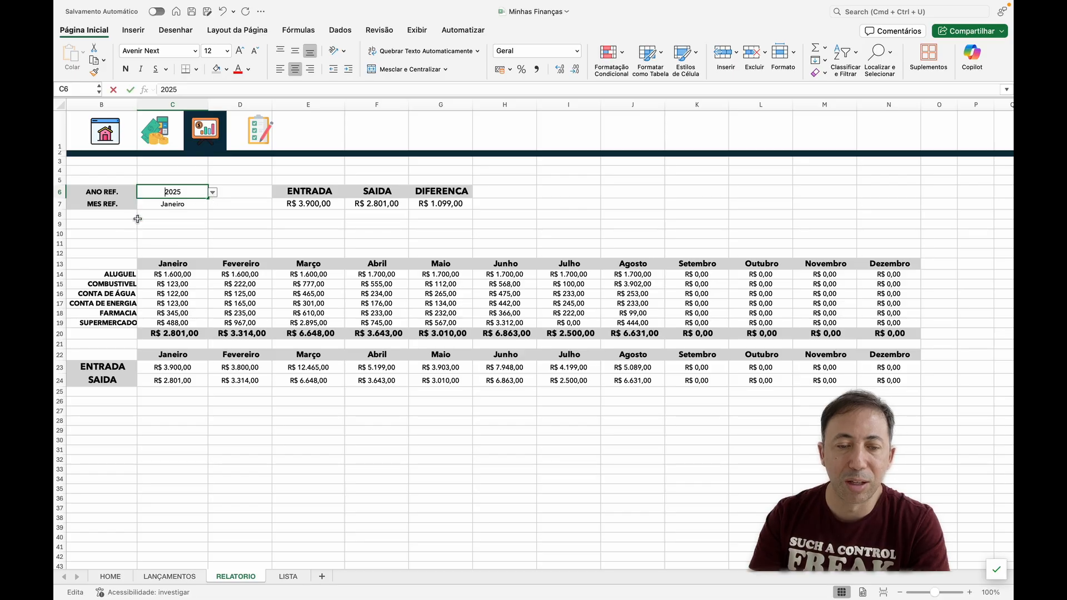
pyautogui.click(212, 193)
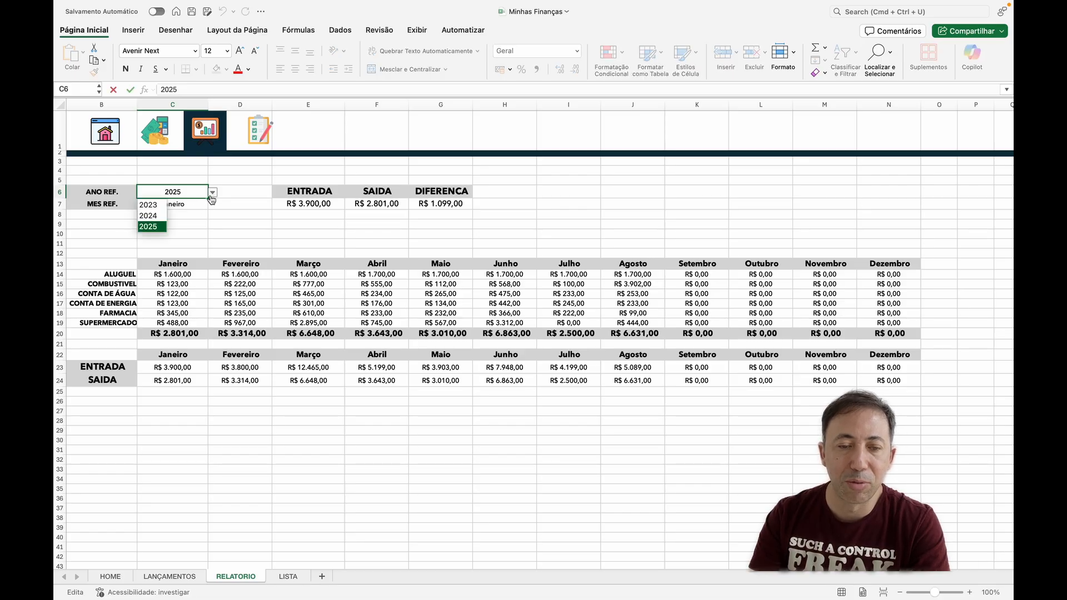
pyautogui.click(156, 218)
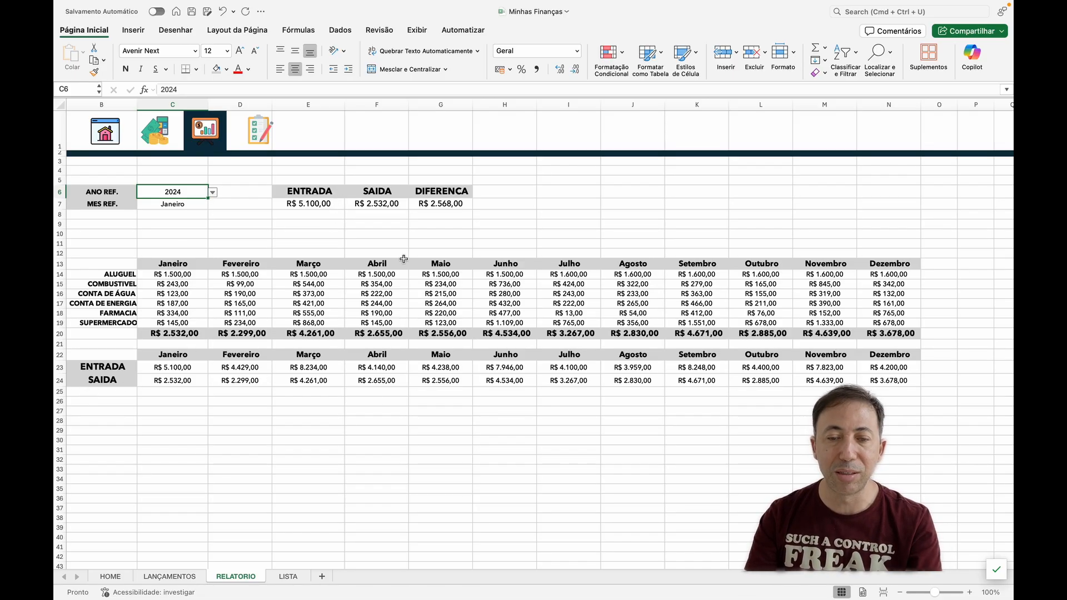
pyautogui.click(442, 191)
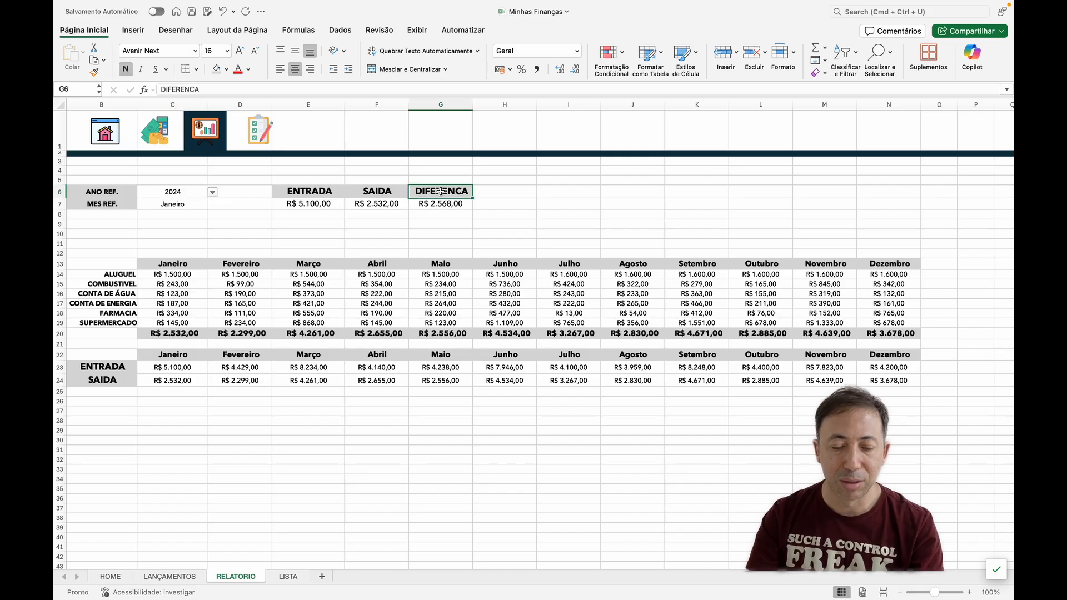
pyautogui.press('super+c')
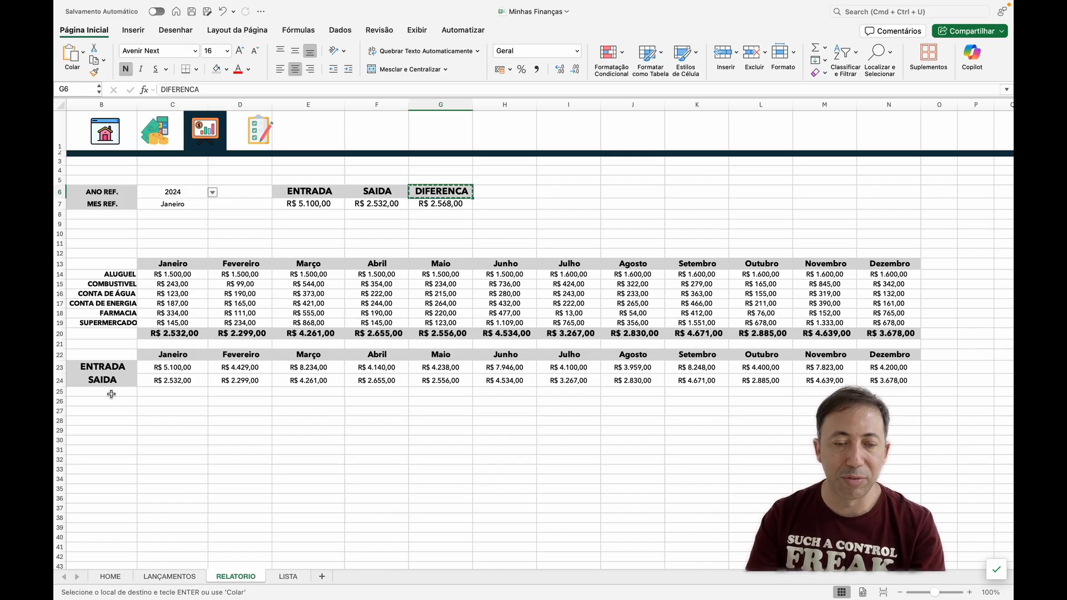
pyautogui.doubleClick(111, 394)
pyautogui.press('Return')
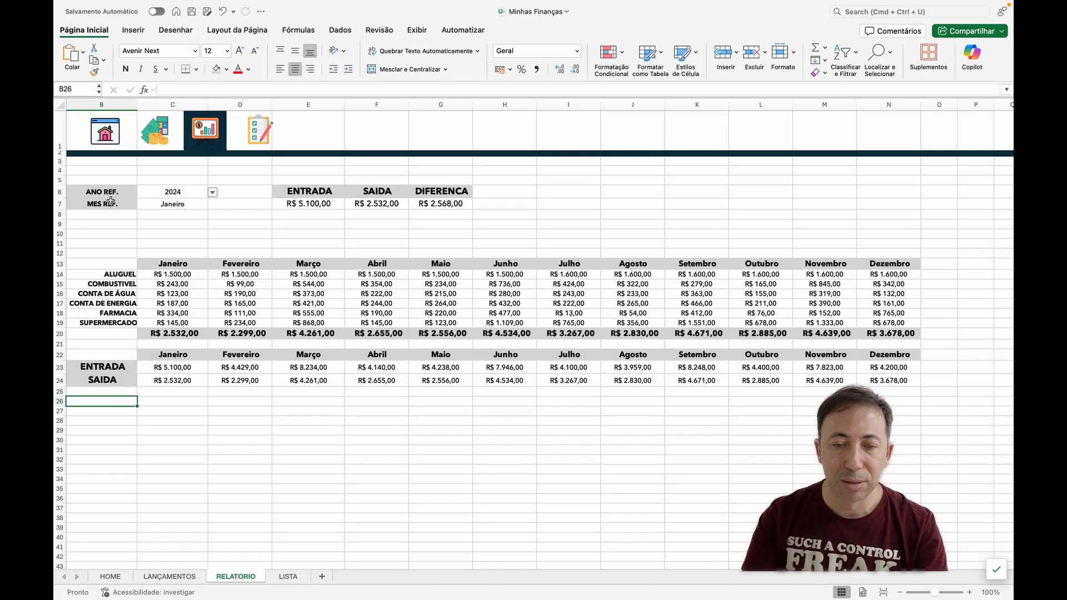
# - Copy the DIFERENCA heading from G6 into B25, below the SAIDA label
pyautogui.click(427, 197)
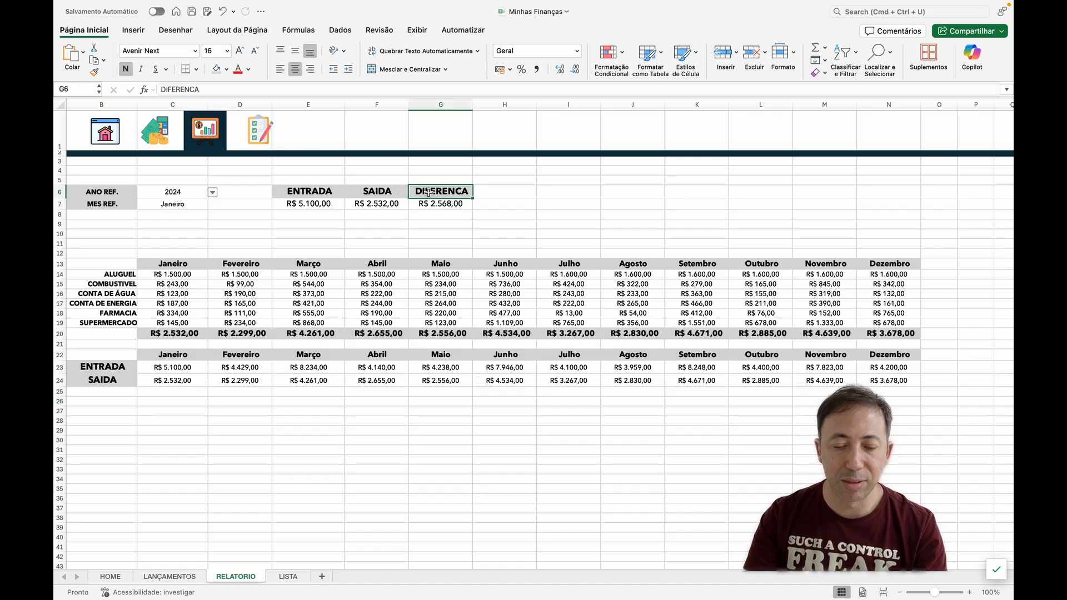
pyautogui.press('super+c')
pyautogui.click(126, 394)
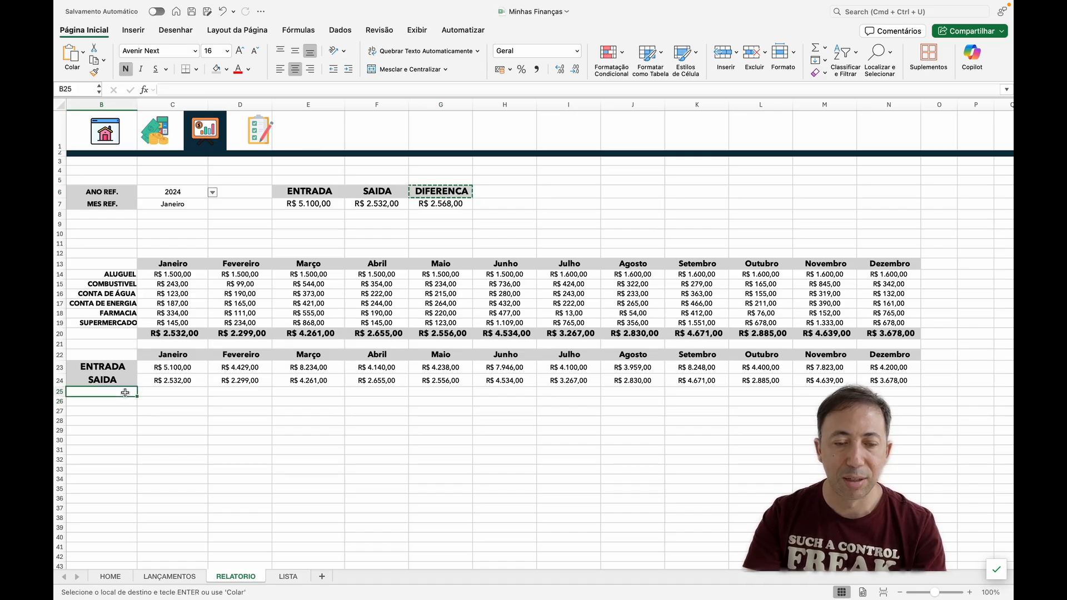
pyautogui.press('super+v')
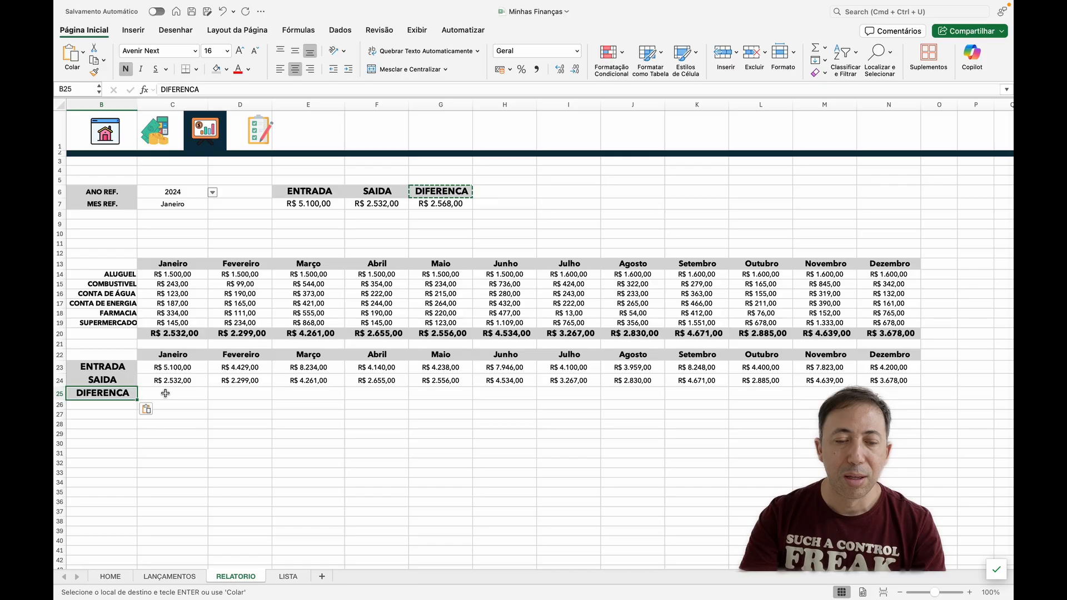
# - Calculate the Janeiro DIFERENCA in C25 as =C23-C24 and fill the formula across to Dezembro in N25
pyautogui.click(165, 393)
pyautogui.write('=')
pyautogui.click(169, 369)
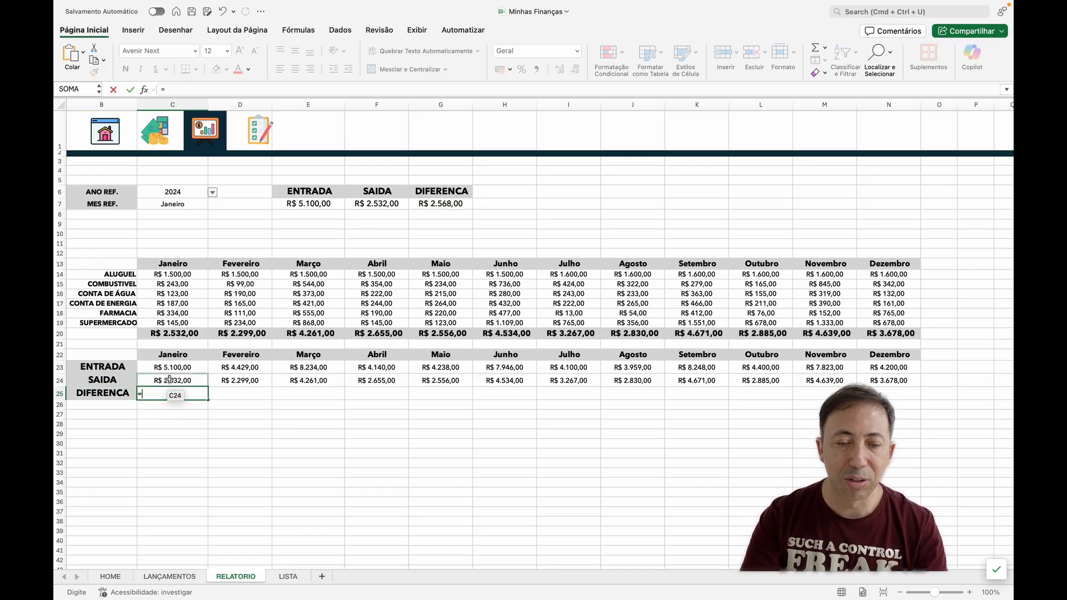
pyautogui.write('-')
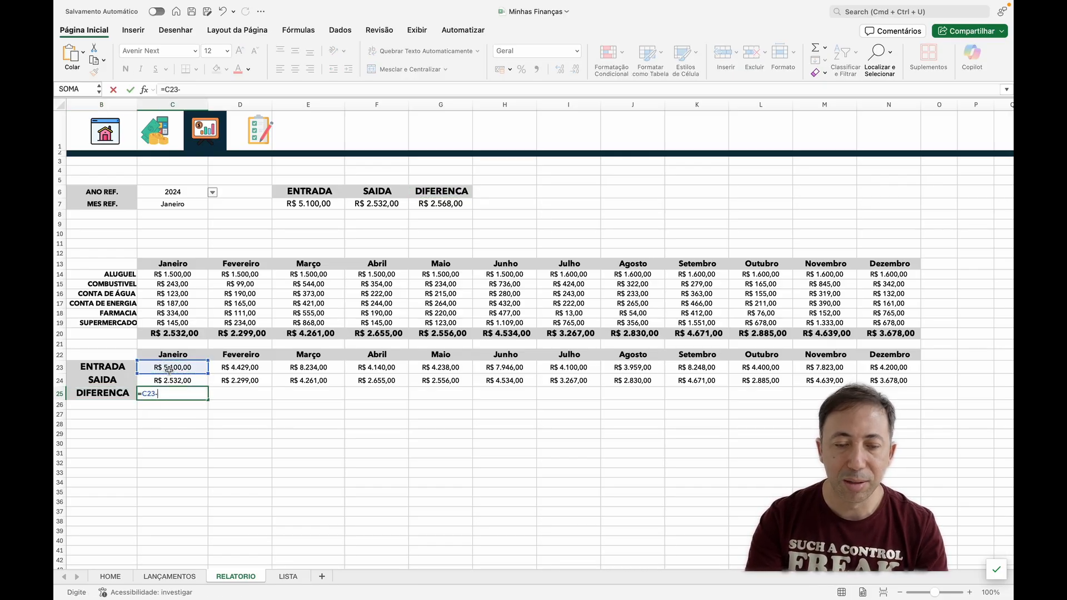
pyautogui.click(168, 381)
pyautogui.press('Return')
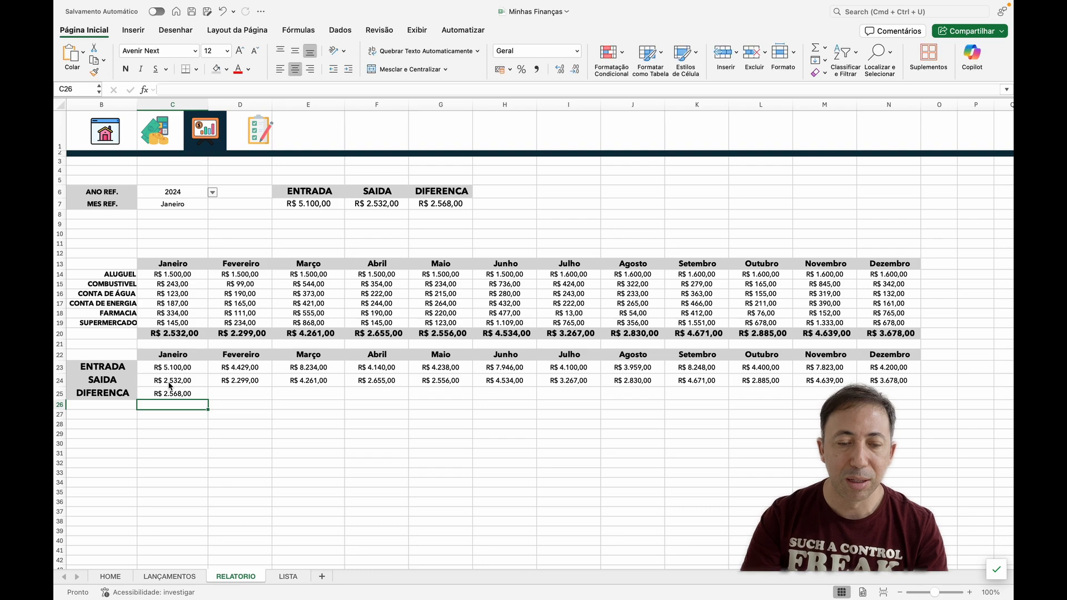
pyautogui.click(198, 397)
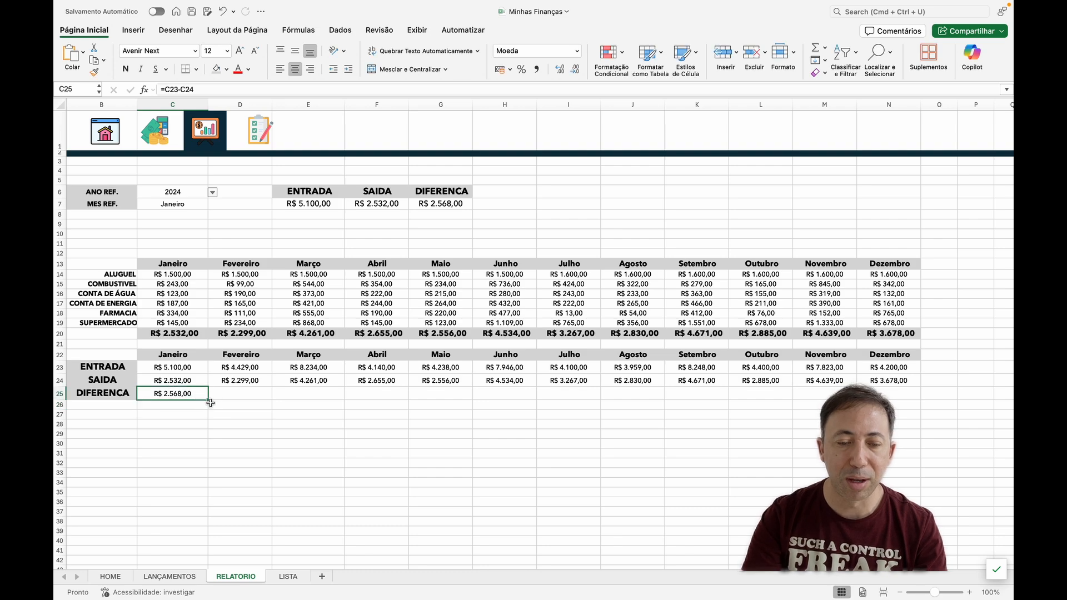
pyautogui.moveTo(209, 400); pyautogui.dragTo(904, 381)
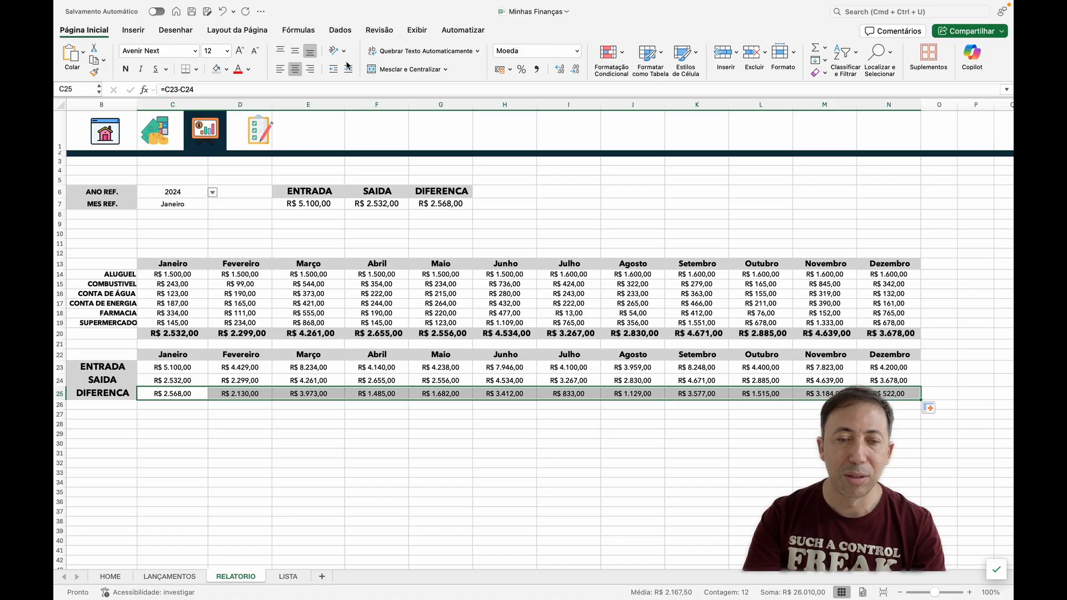
# - Format the DIFERENCA values in C25:N25 as bold 14 pt white text on a dark blue fill
pyautogui.click(240, 51)
pyautogui.click(126, 69)
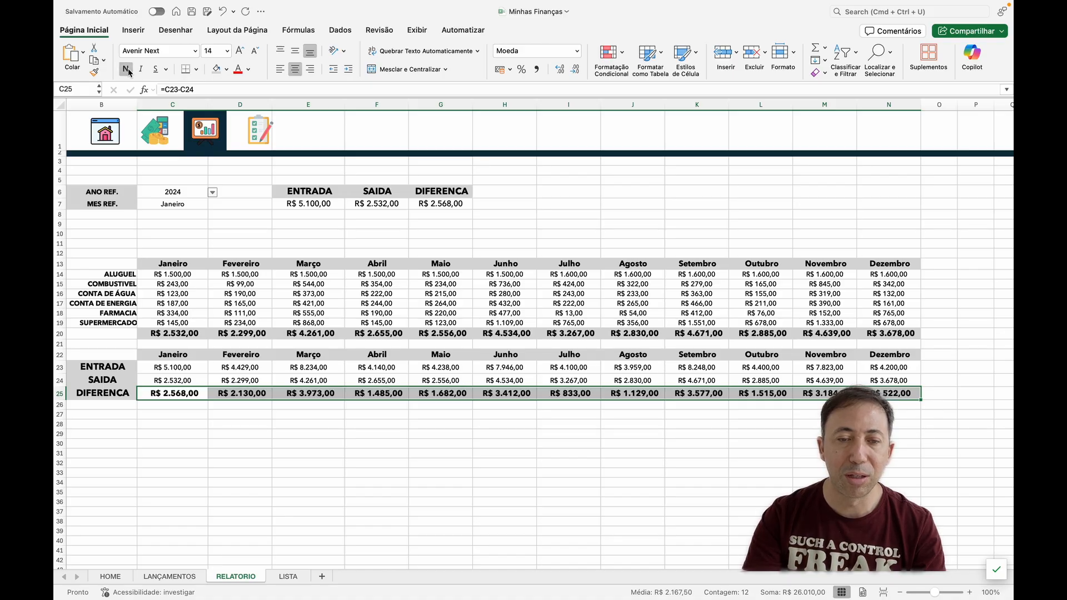
pyautogui.click(227, 70)
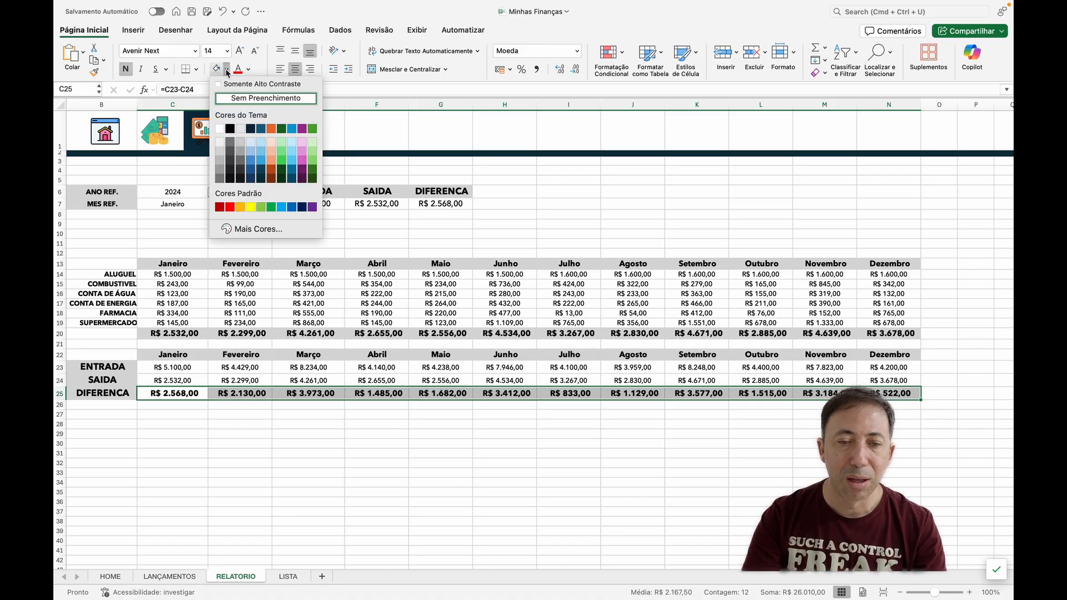
pyautogui.click(261, 178)
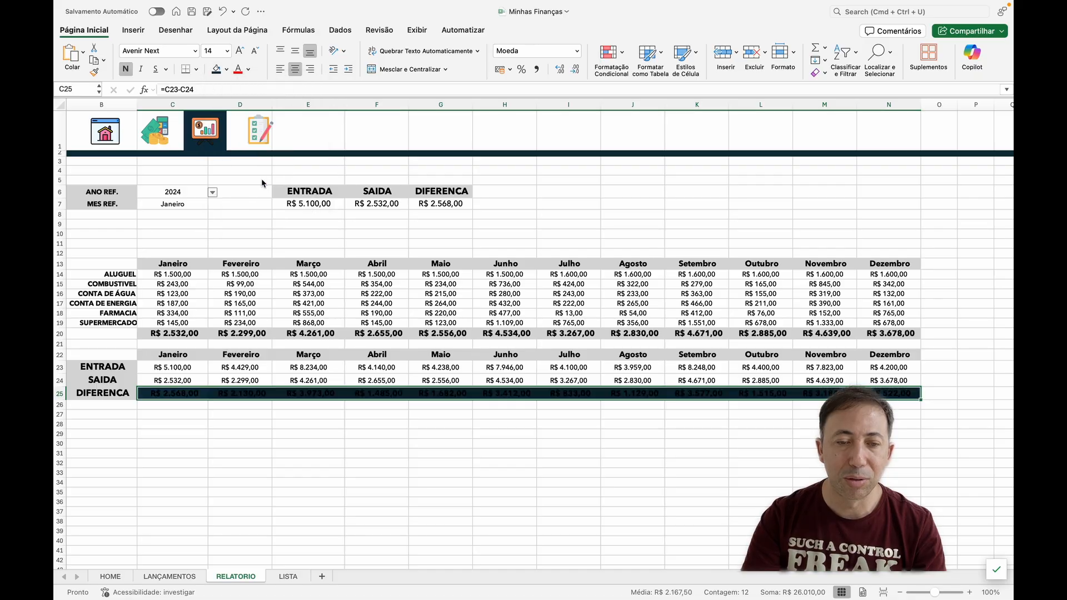
pyautogui.click(248, 70)
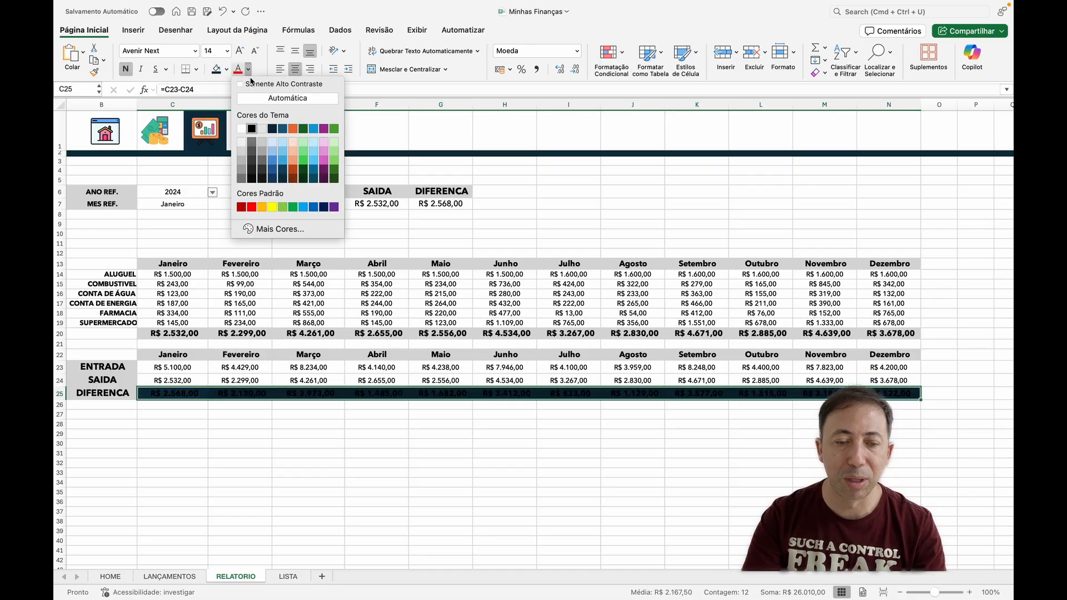
pyautogui.click(241, 129)
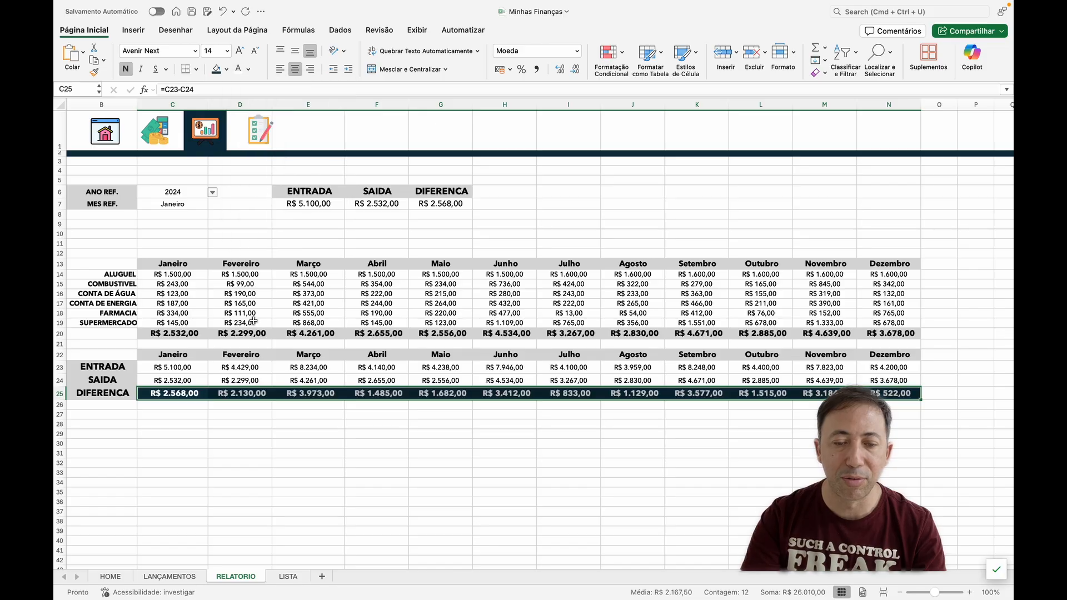
pyautogui.click(241, 429)
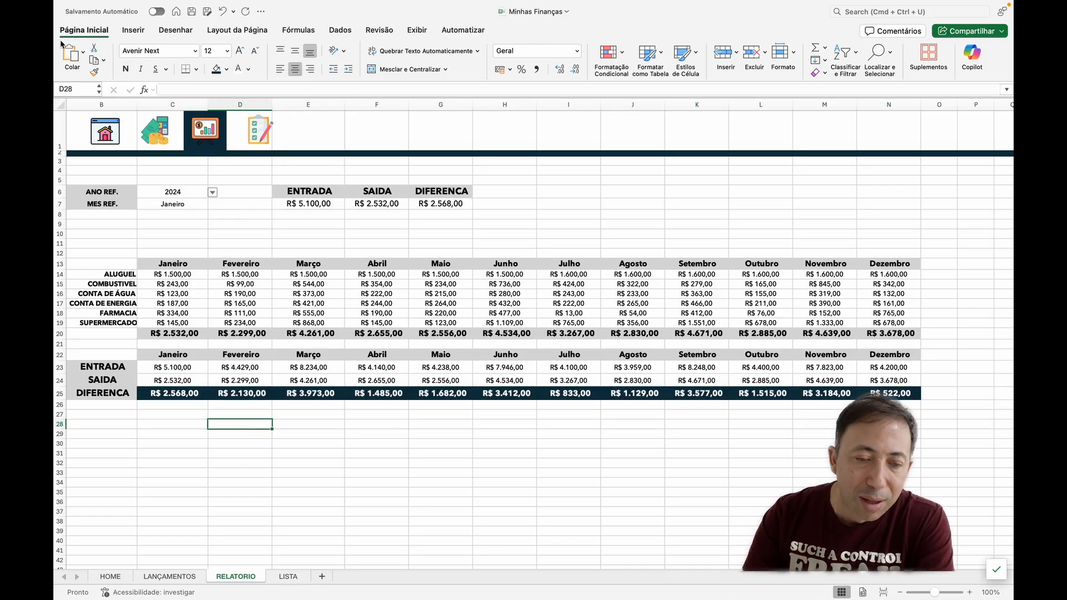
# - Insert nine blank rows at row 9, between the ENTRADA/SAIDA/DIFERENCA summary and the monthly expense table
pyautogui.click(59, 223)
pyautogui.moveTo(59, 224); pyautogui.dragTo(58, 255)
pyautogui.rightClick(61, 241)
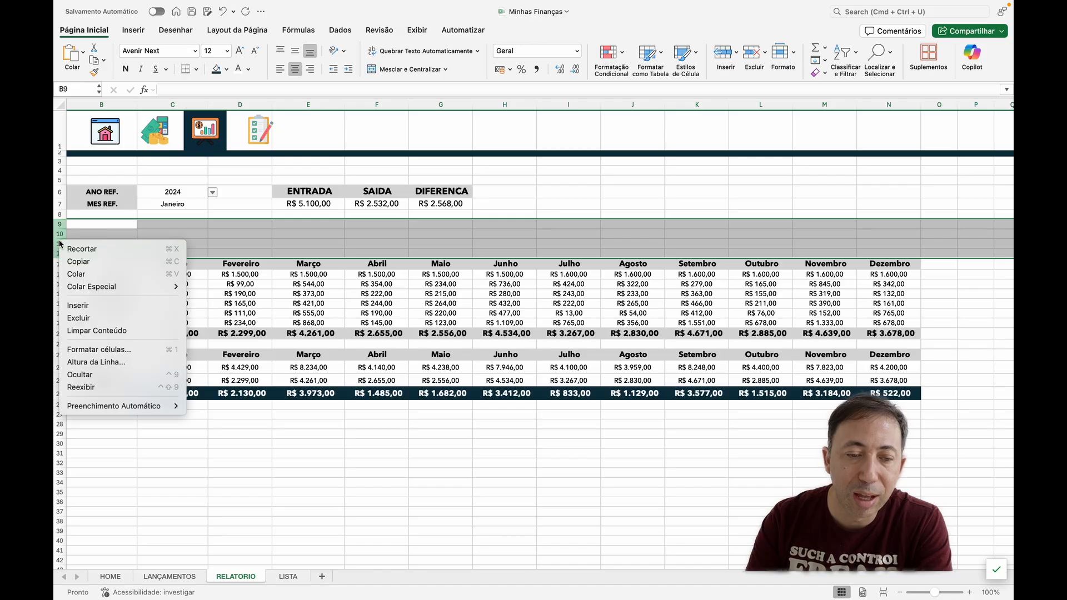
pyautogui.click(77, 305)
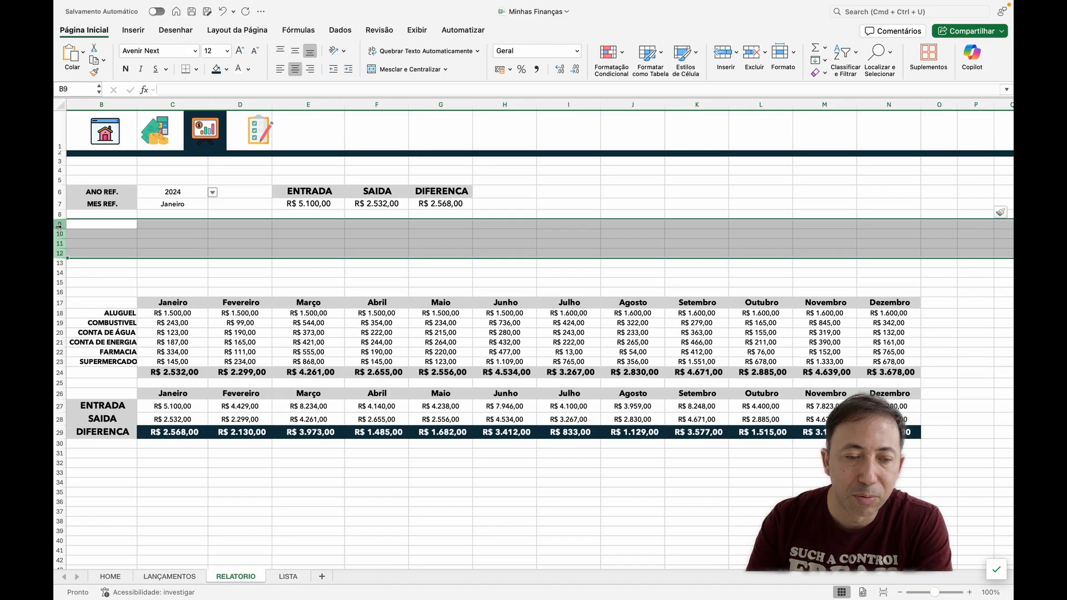
pyautogui.moveTo(58, 224); pyautogui.dragTo(61, 264)
pyautogui.rightClick(61, 264)
pyautogui.click(87, 328)
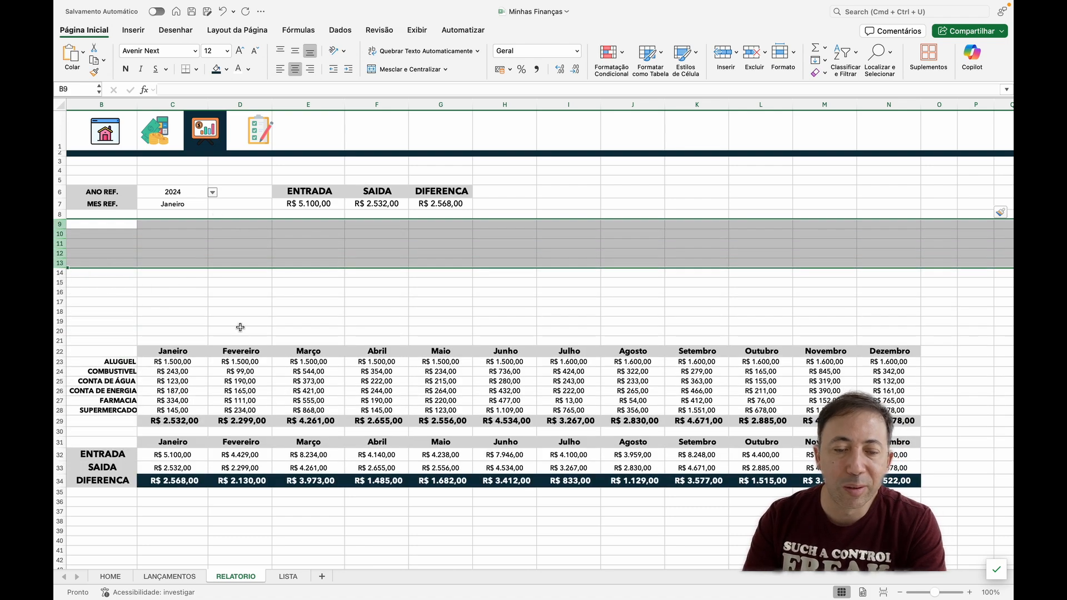
# - Insert a clustered column chart (Colunas Agrupadas) from the monthly ENTRADA and SAIDA range B31:N33
pyautogui.moveTo(107, 351); pyautogui.dragTo(896, 409)
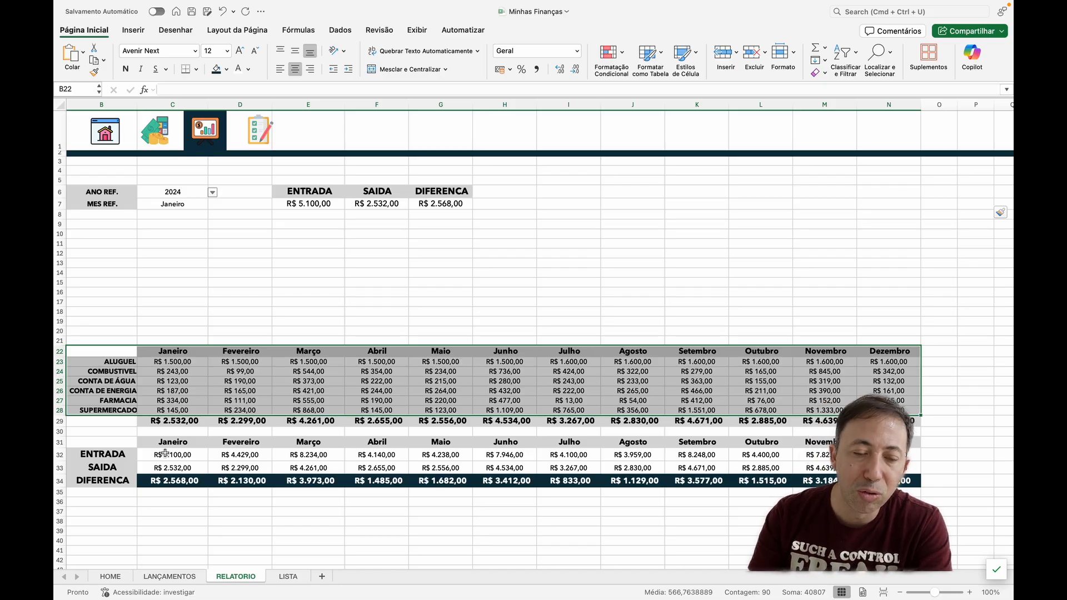
pyautogui.moveTo(115, 443); pyautogui.dragTo(889, 469)
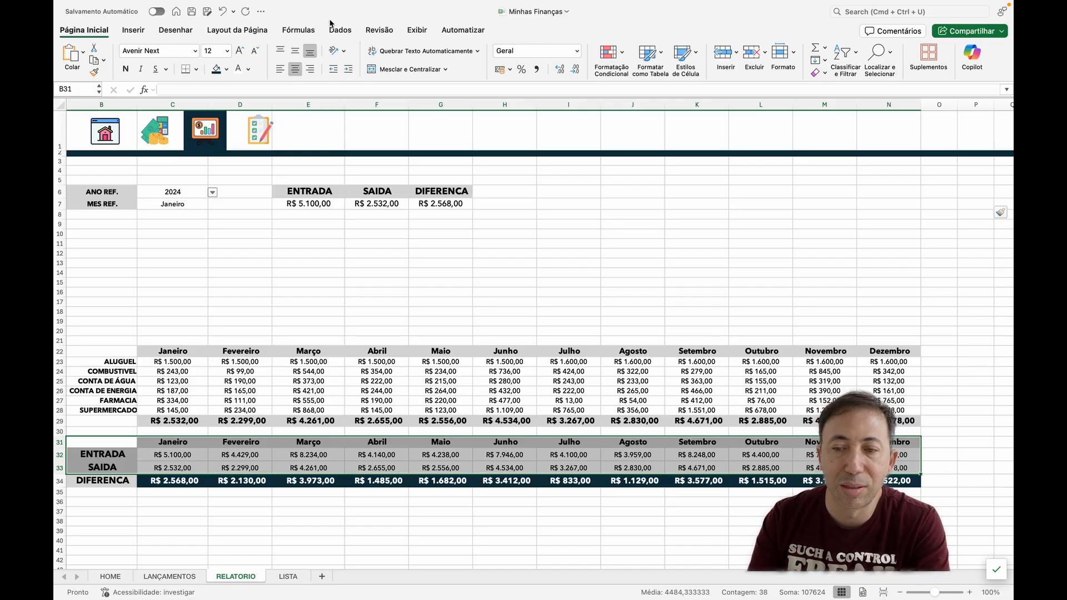
pyautogui.click(139, 30)
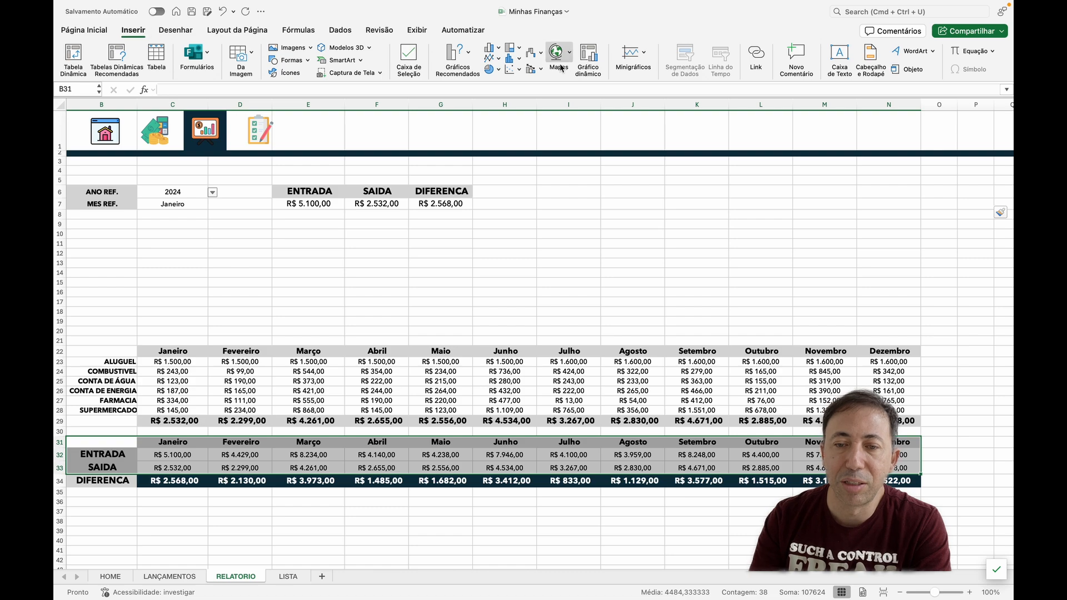
pyautogui.click(469, 55)
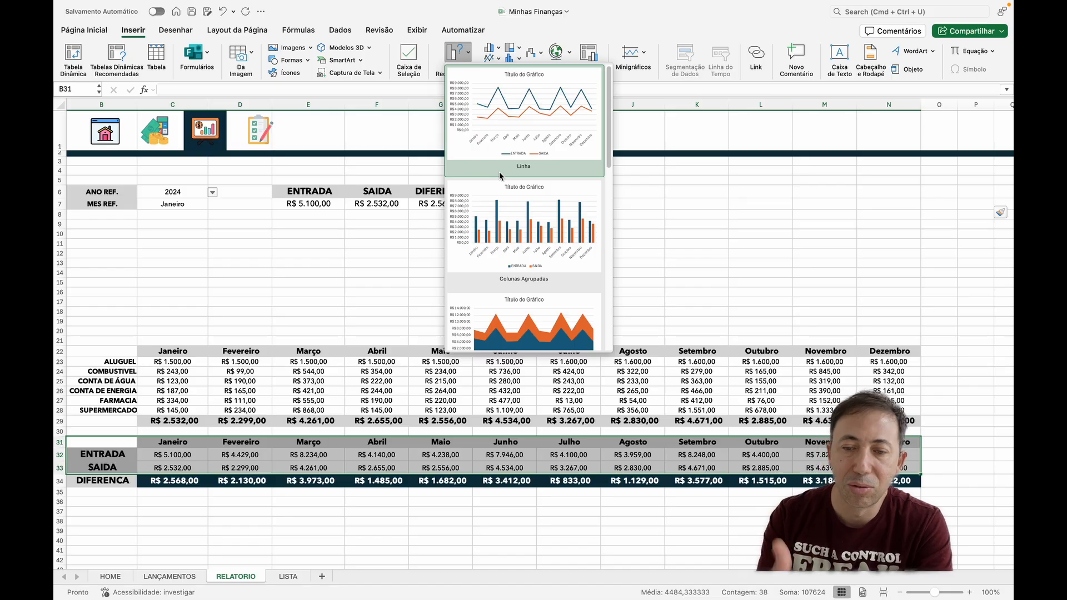
pyautogui.click(548, 209)
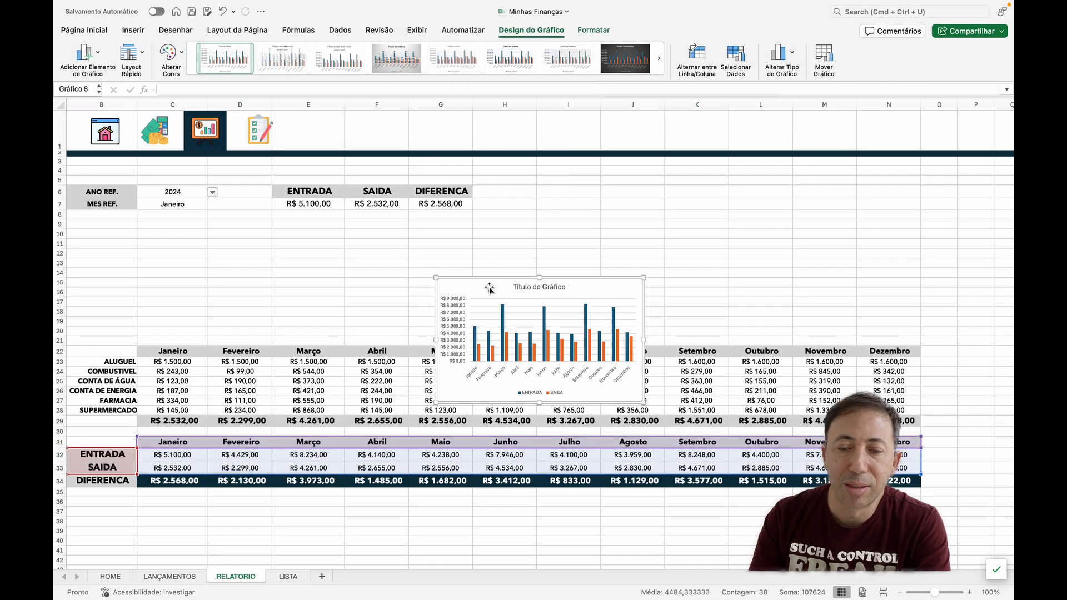
# - Widen the chart and place it in the blank rows above the expense table, spanning columns G to N
pyautogui.moveTo(490, 289); pyautogui.dragTo(182, 225)
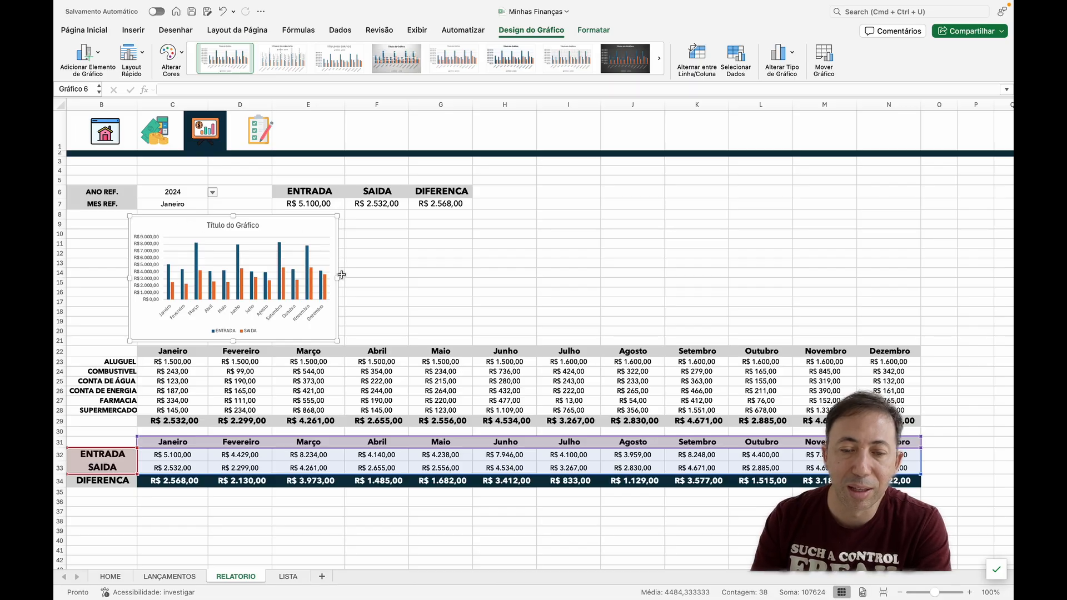
pyautogui.moveTo(340, 277); pyautogui.dragTo(640, 280)
pyautogui.moveTo(230, 238); pyautogui.dragTo(497, 219)
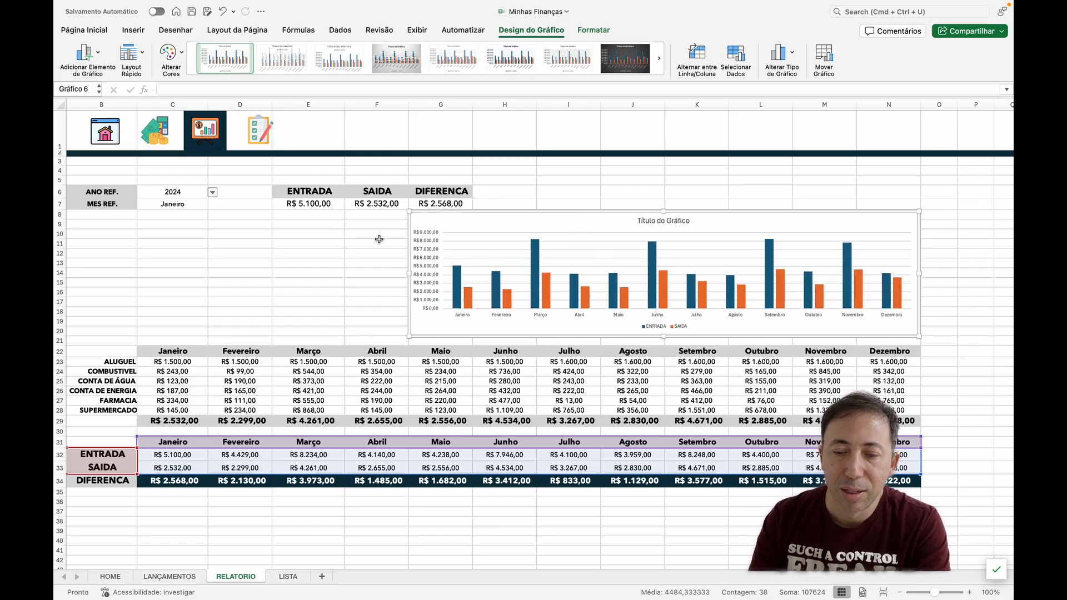
pyautogui.click(318, 273)
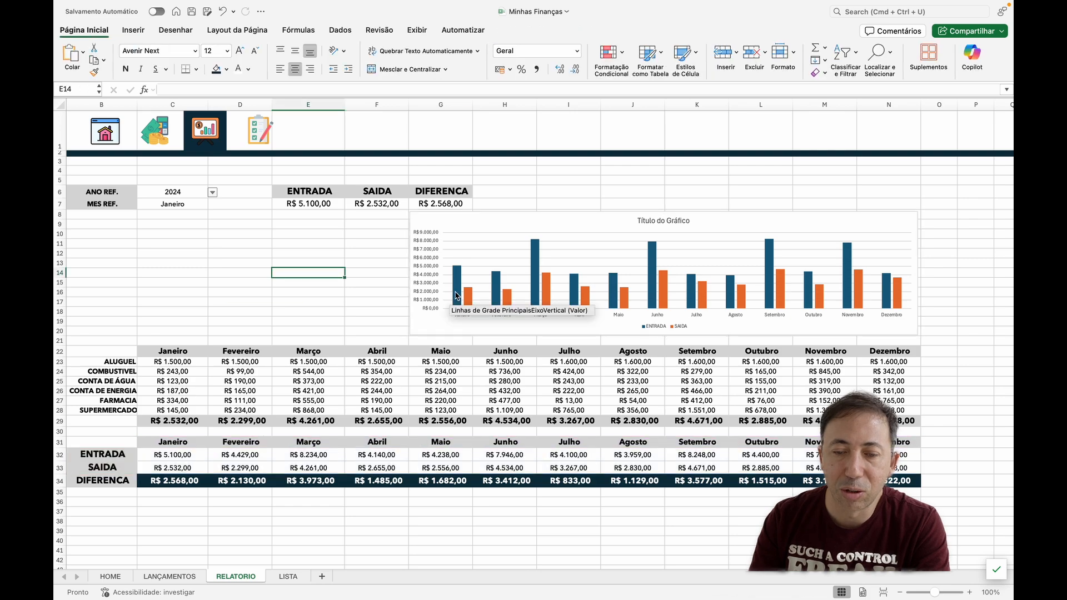
# - Increase the font size of the chart's ENTRADA/SAIDA legend to 14
pyautogui.click(655, 329)
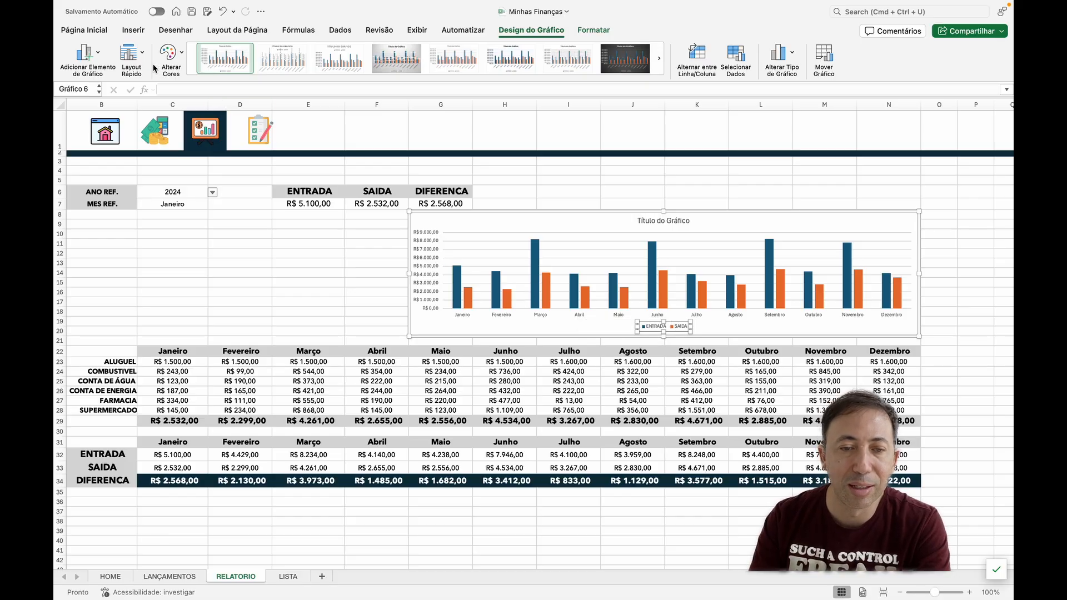
pyautogui.click(103, 32)
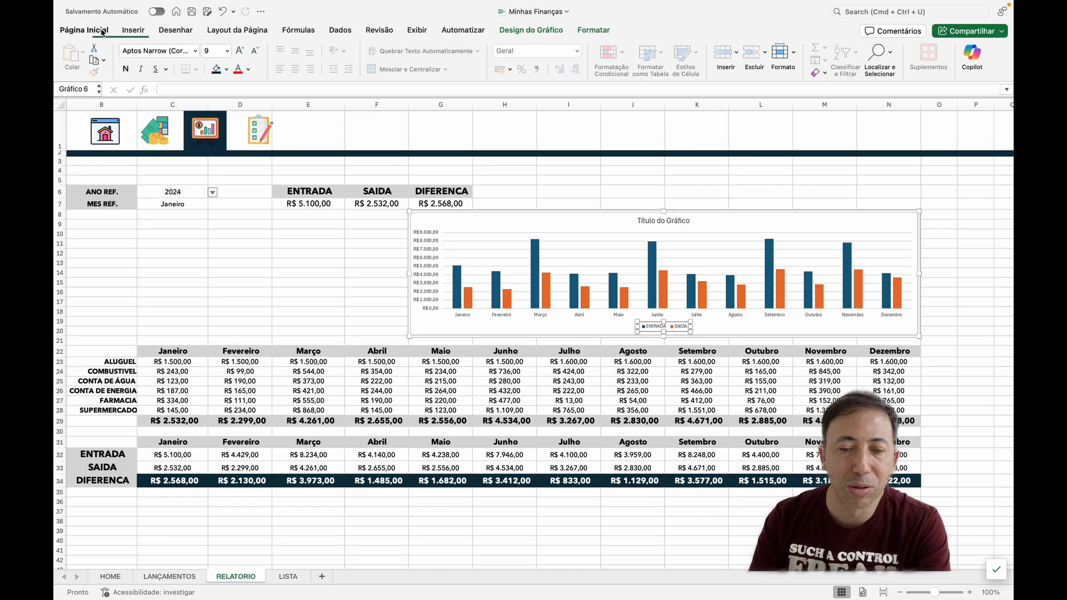
pyautogui.click(243, 54)
pyautogui.click(240, 52)
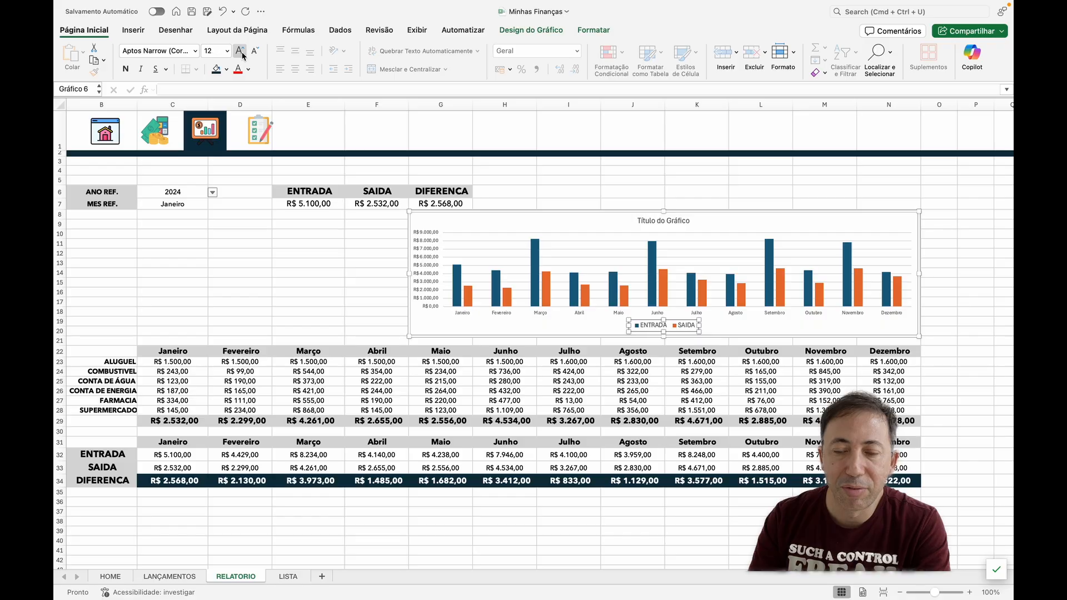
pyautogui.click(240, 51)
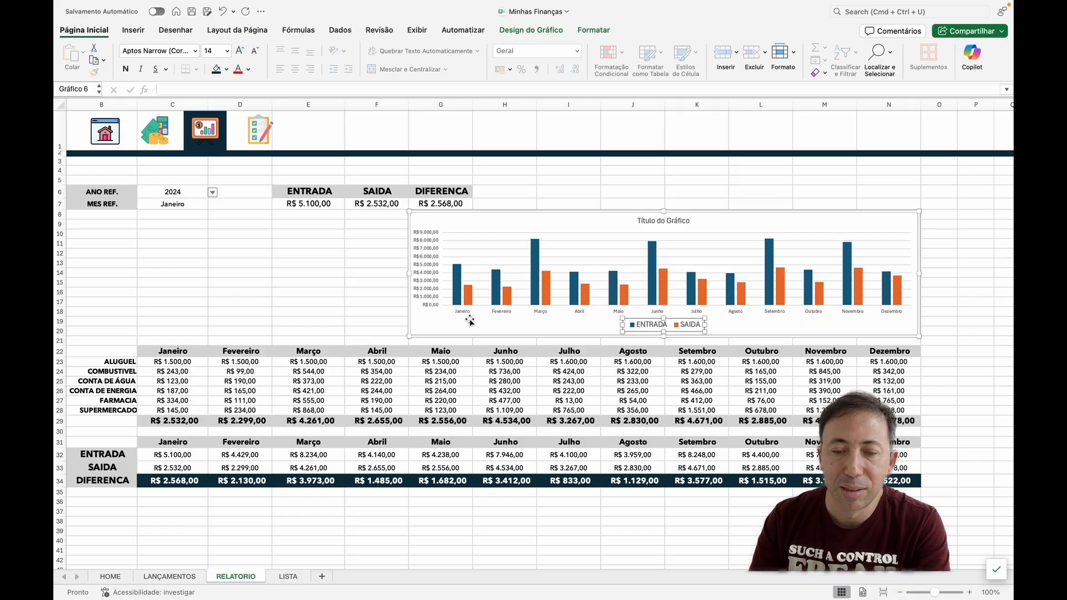
# - Fill the SAIDA series columns in the chart with the standard red colour
pyautogui.doubleClick(469, 299)
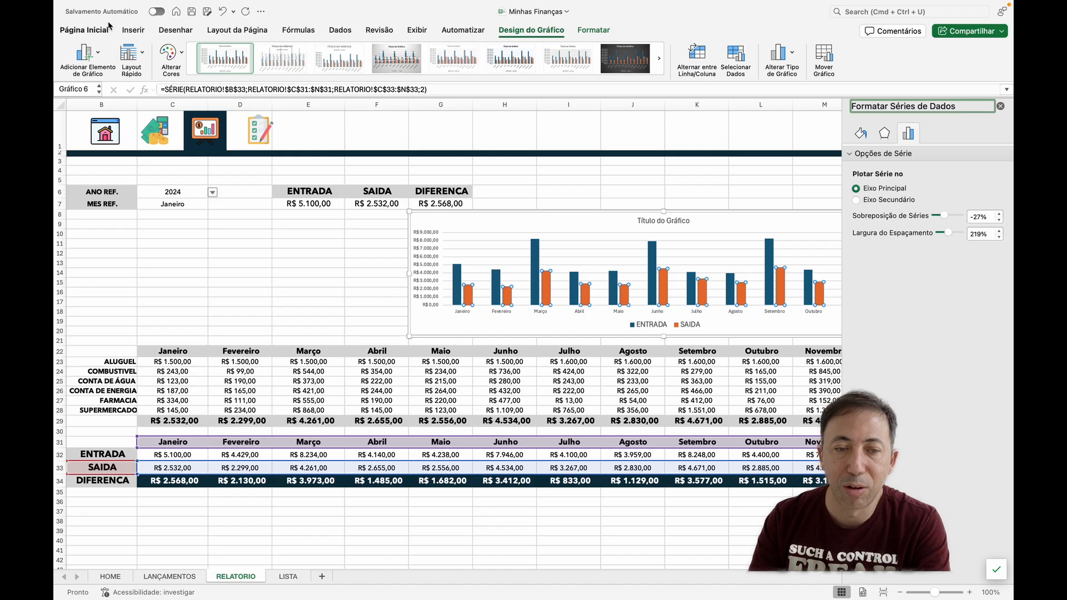
pyautogui.click(83, 30)
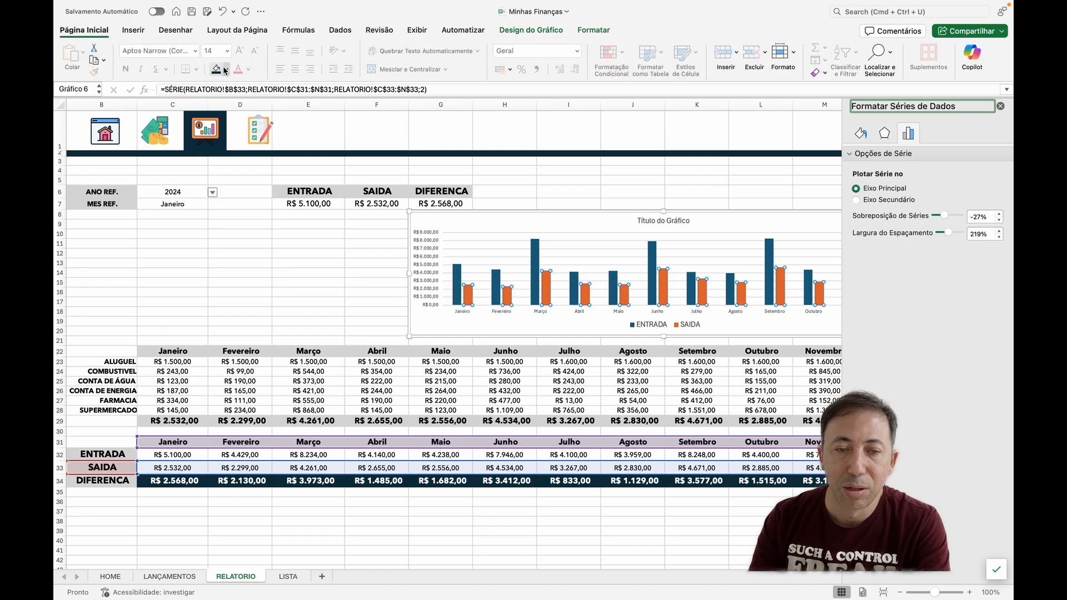
pyautogui.click(228, 70)
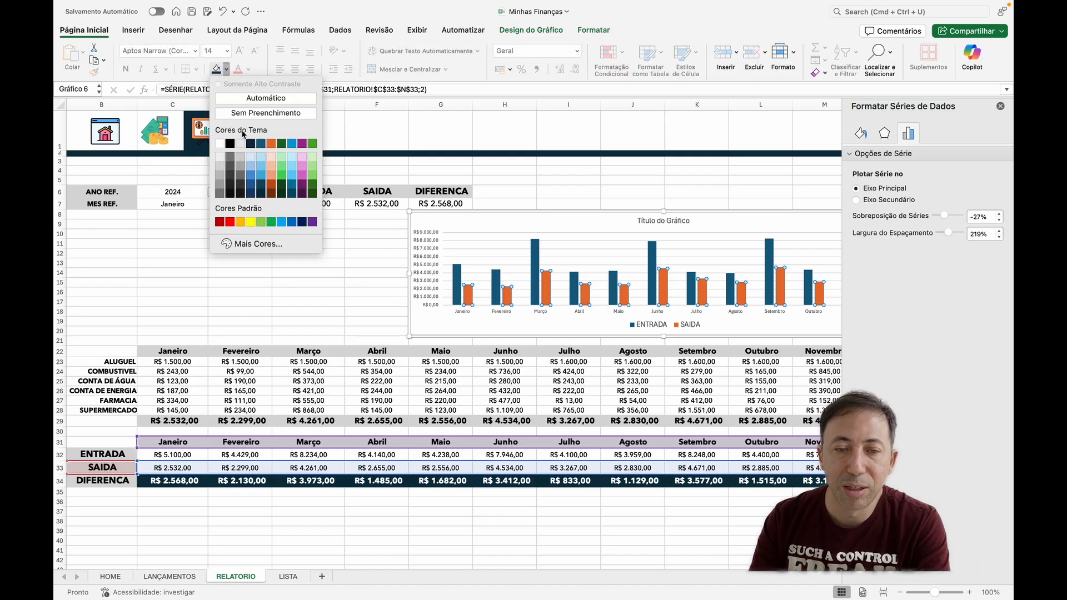
pyautogui.click(231, 222)
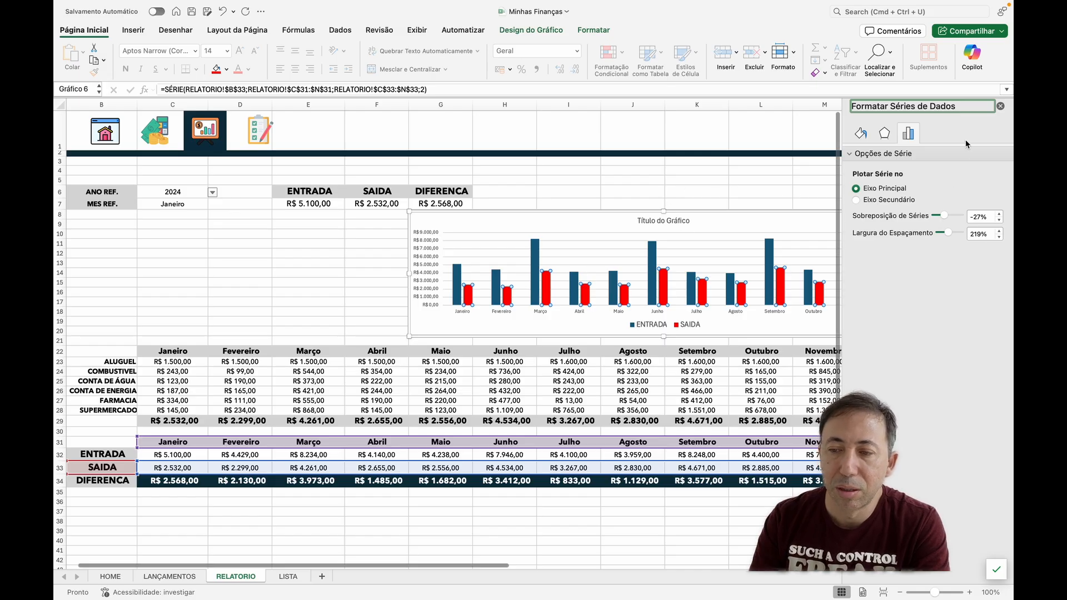
# - Set the chart's properties to "Não mover ou dimensionar com células" and close the formatting options
pyautogui.click(730, 220)
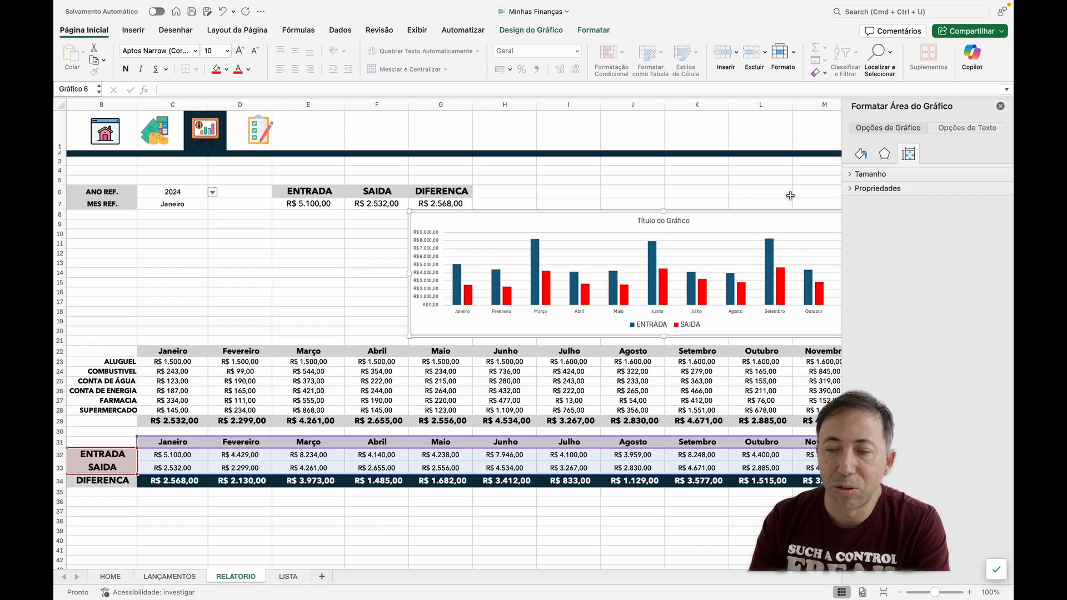
pyautogui.click(852, 189)
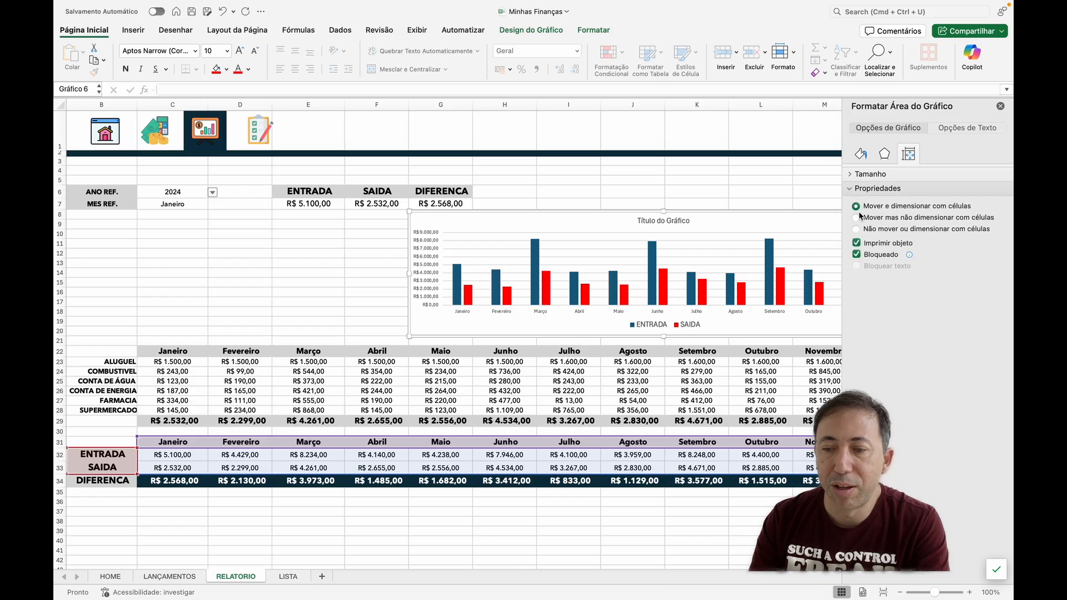
pyautogui.click(856, 230)
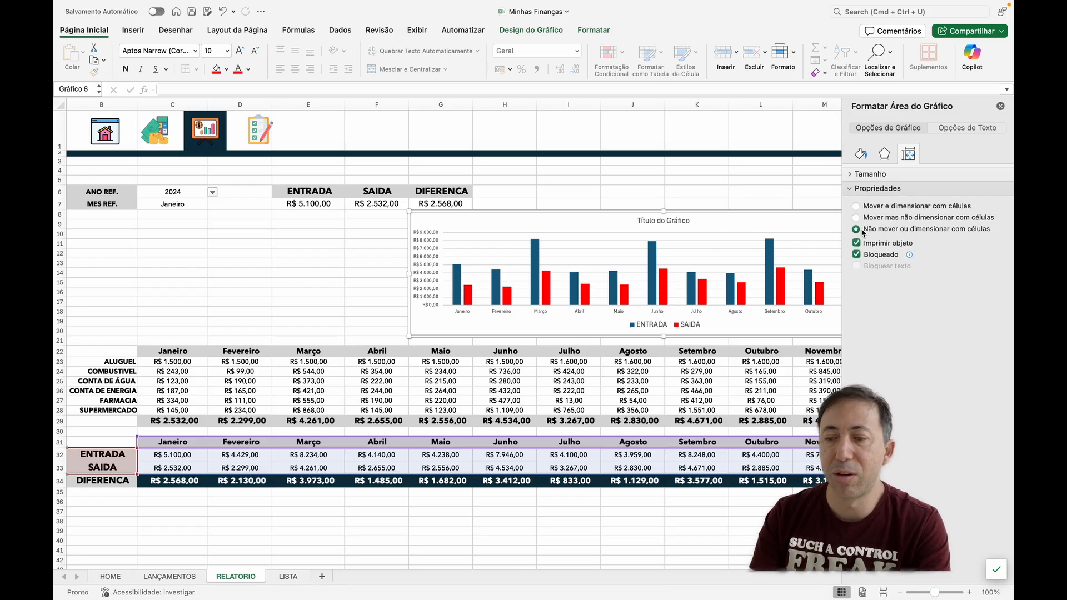
pyautogui.click(696, 180)
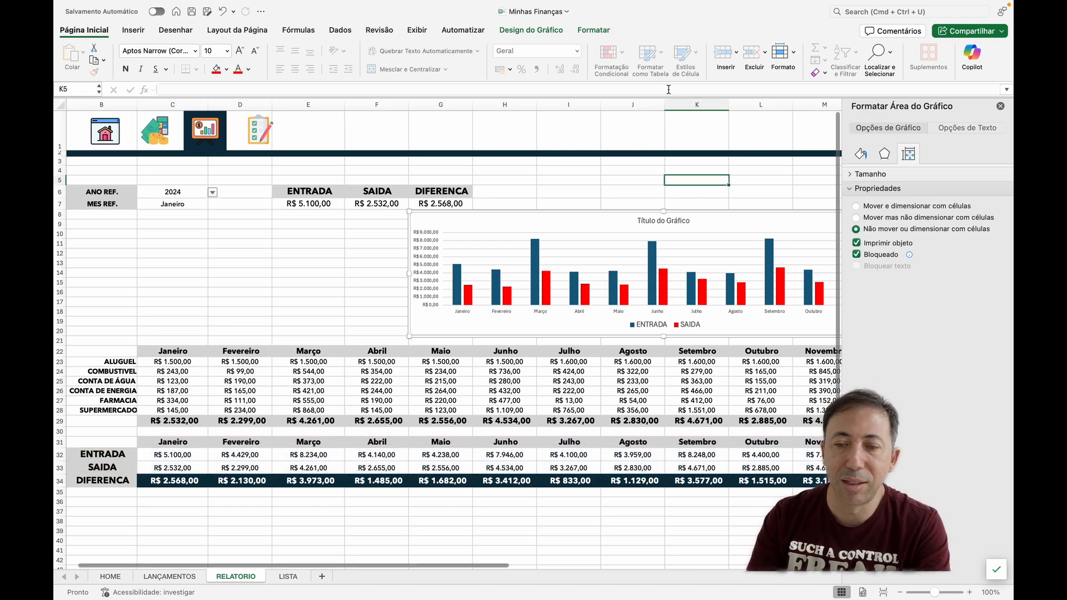
pyautogui.click(1001, 106)
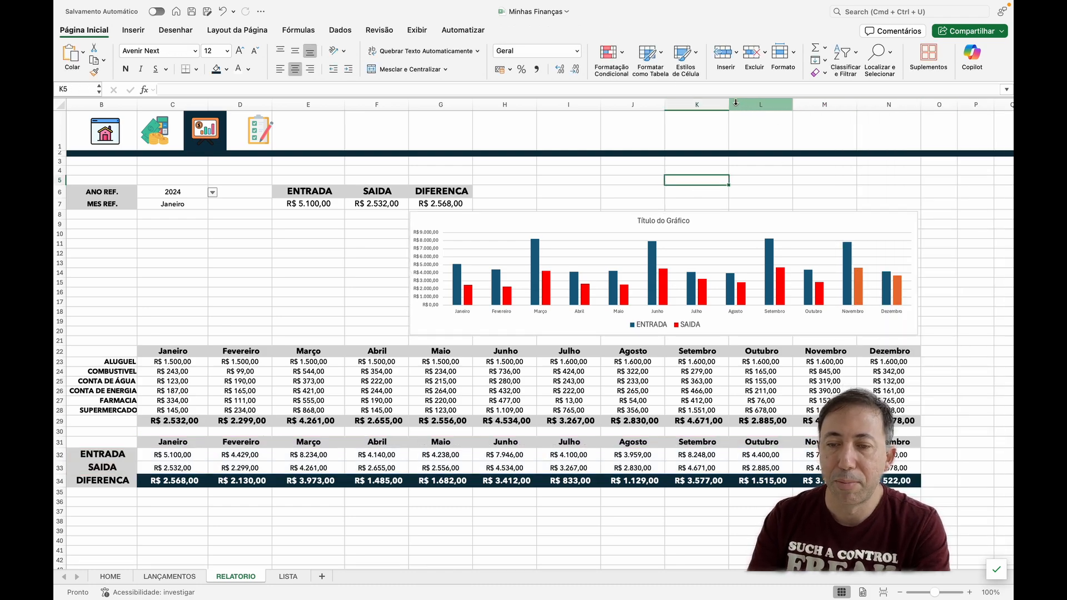
pyautogui.click(728, 103)
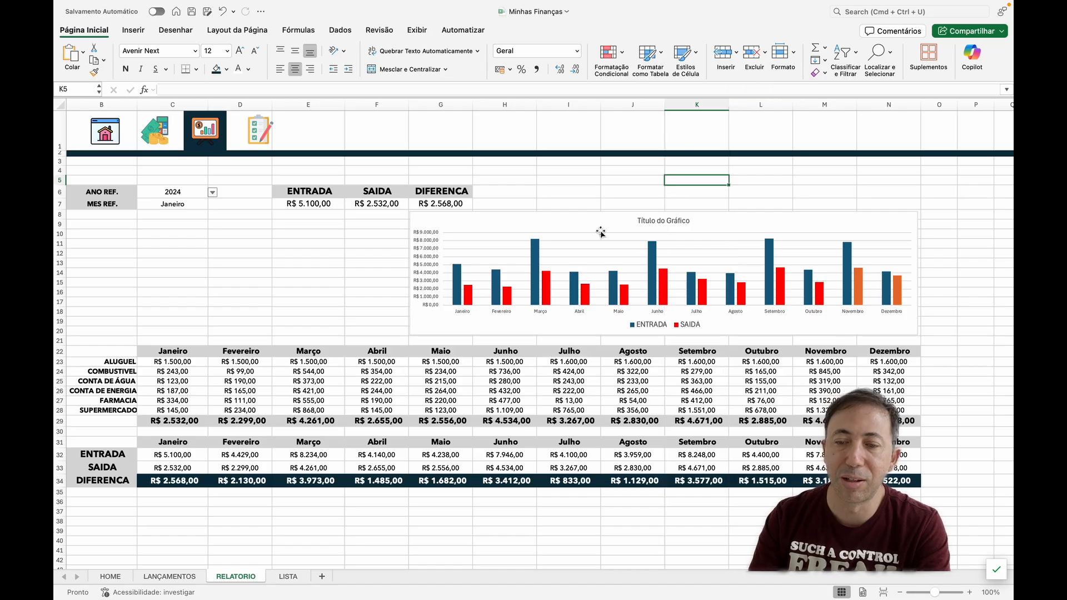
# - Replace the chart's placeholder title with "RECEITA x DESPESA ANUAL"
pyautogui.doubleClick(672, 217)
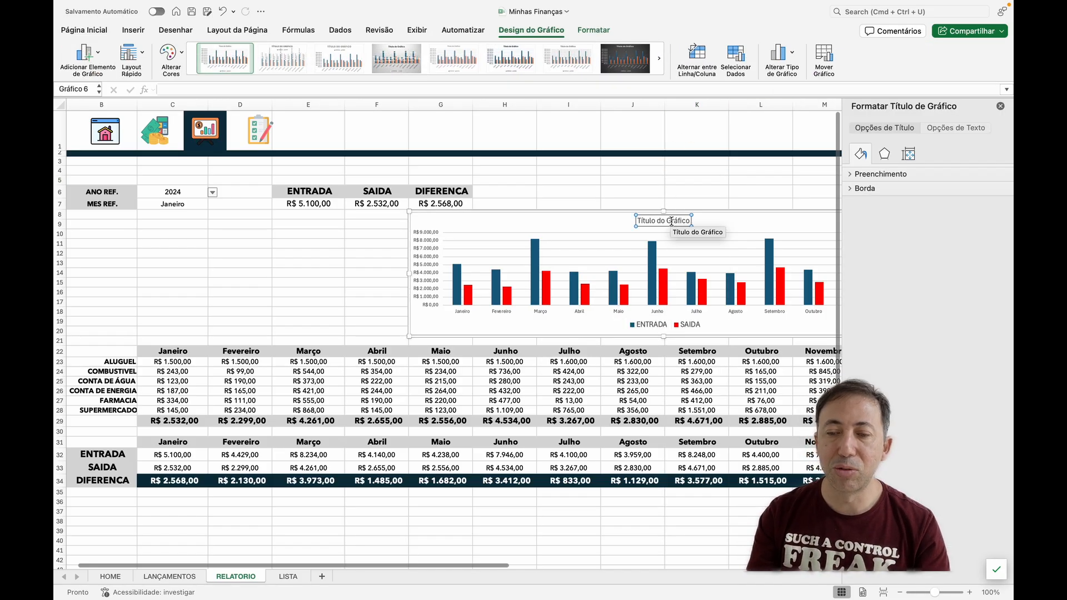
pyautogui.click(1001, 106)
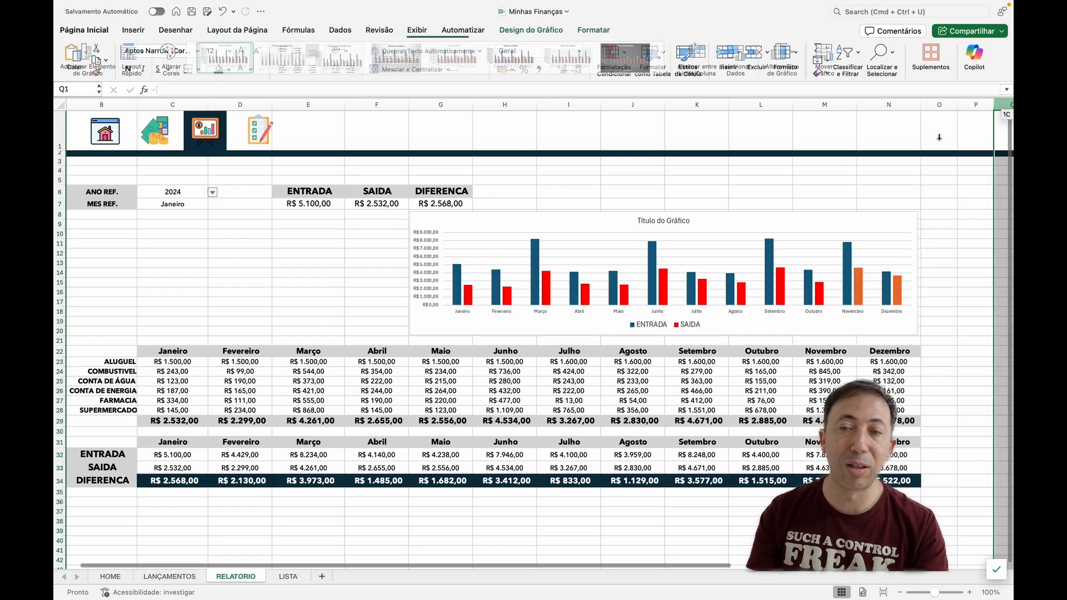
pyautogui.tripleClick(671, 221)
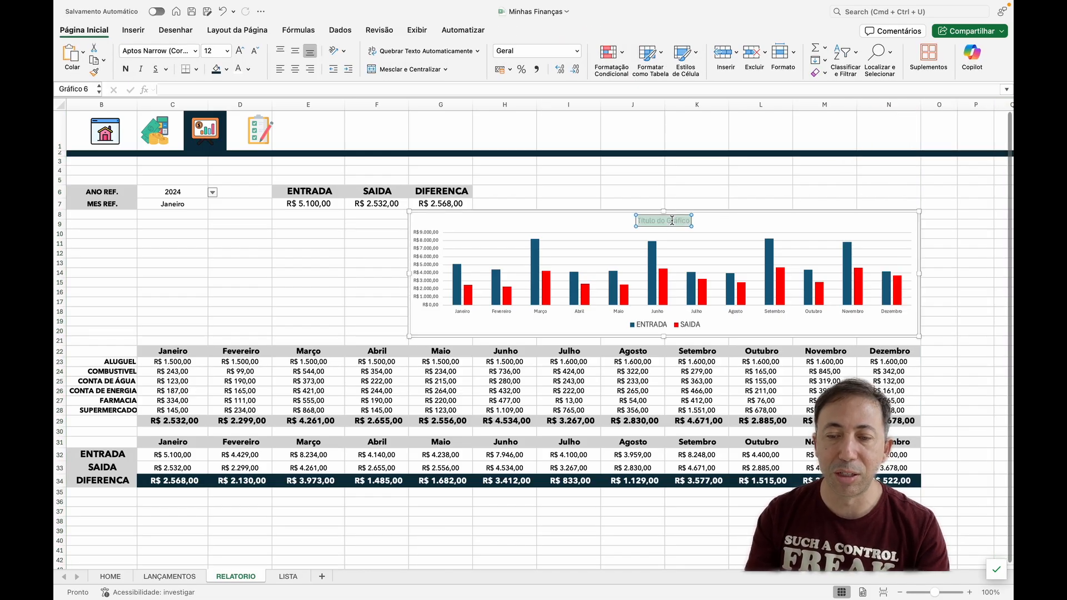
pyautogui.write('RECE')
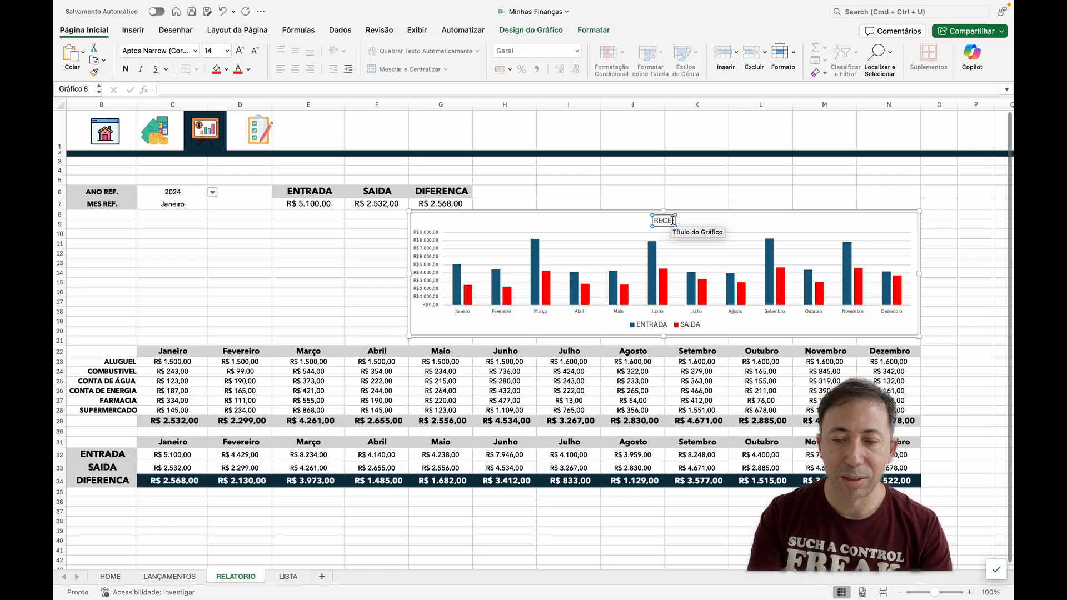
pyautogui.write('ITA')
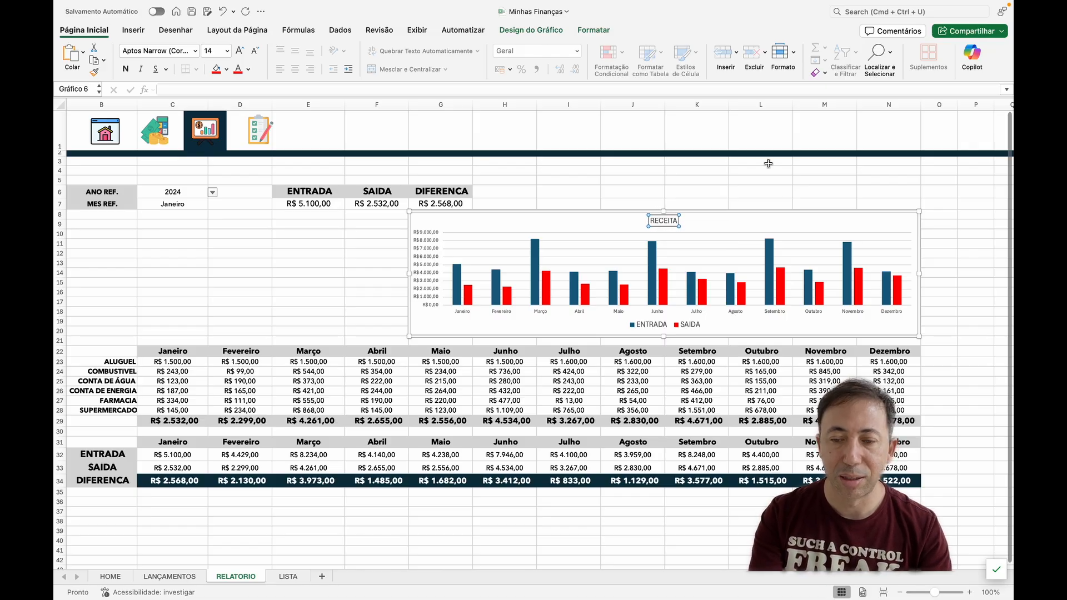
pyautogui.write(' x D')
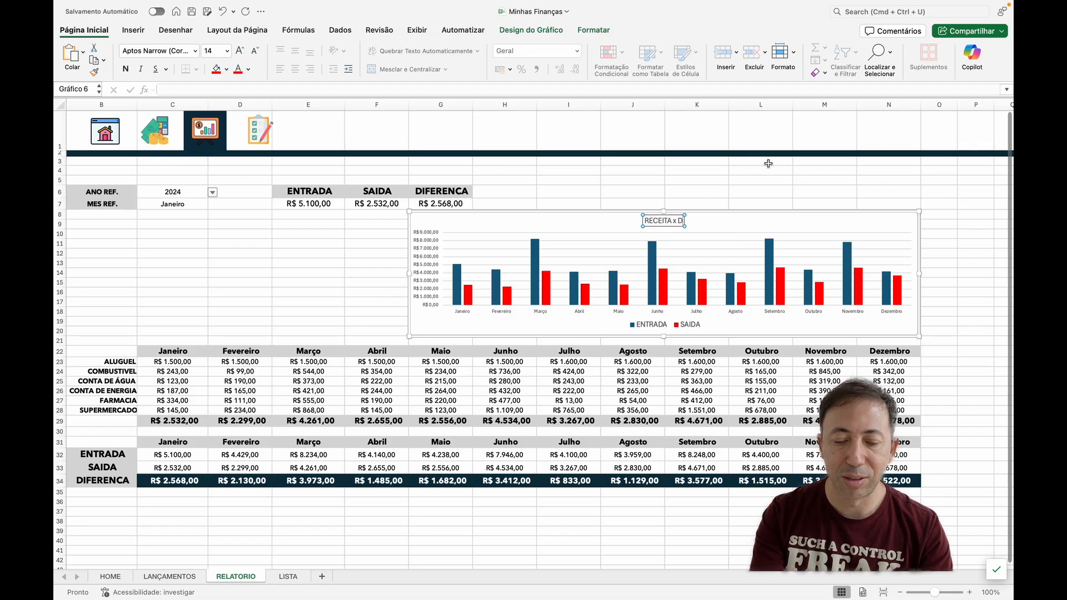
pyautogui.write('ESPESA ANUAL')
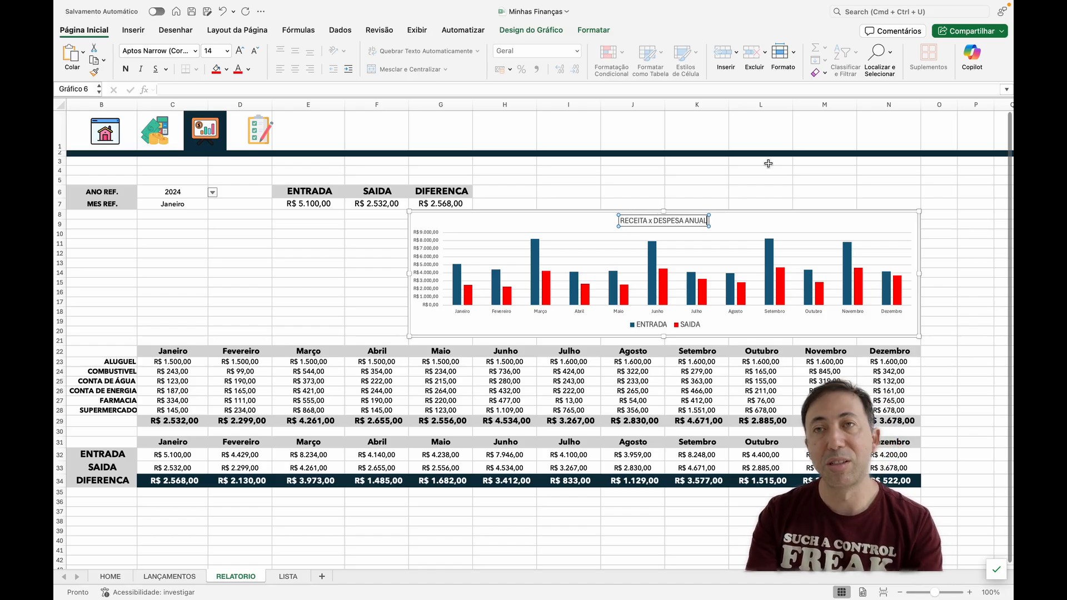
pyautogui.press('Return')
pyautogui.press('BackSpace')
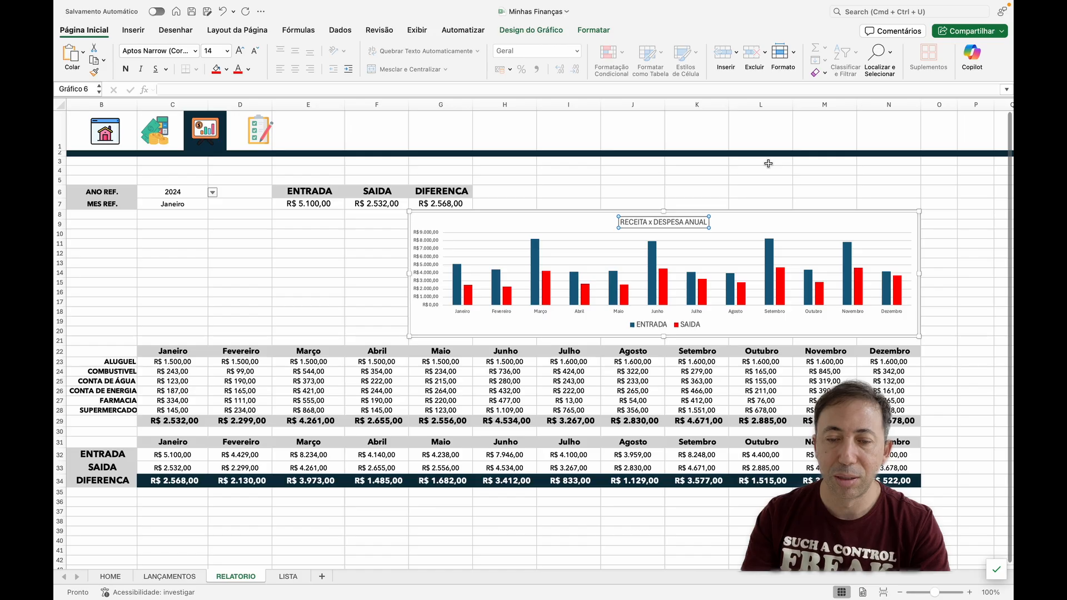
# - Remove the border line from the RECEITA x DESPESA ANUAL chart area and close the formatting options
pyautogui.click(867, 201)
pyautogui.rightClick(840, 220)
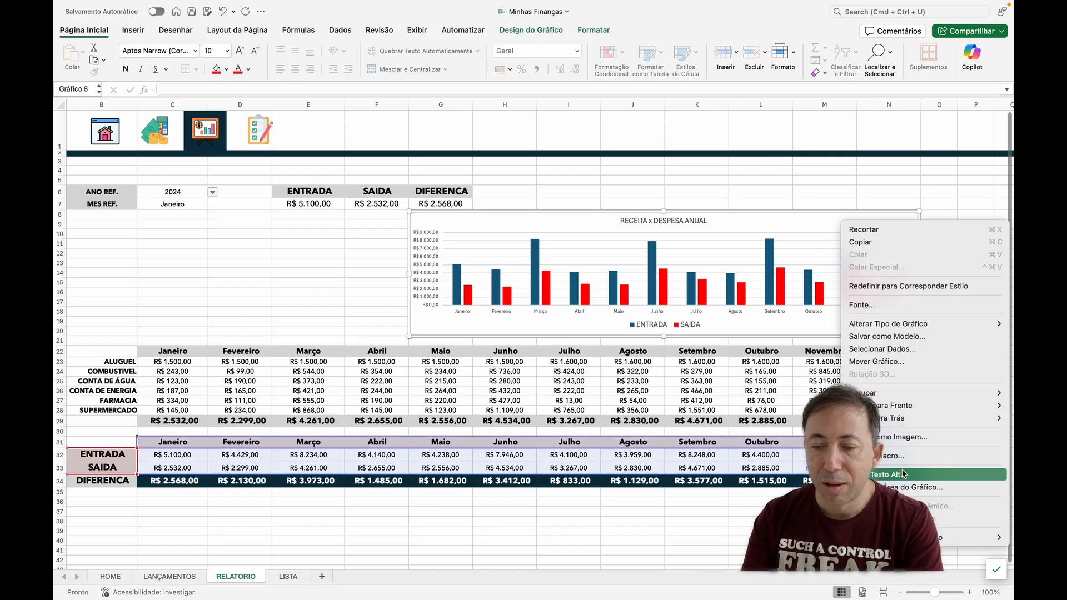
pyautogui.click(905, 488)
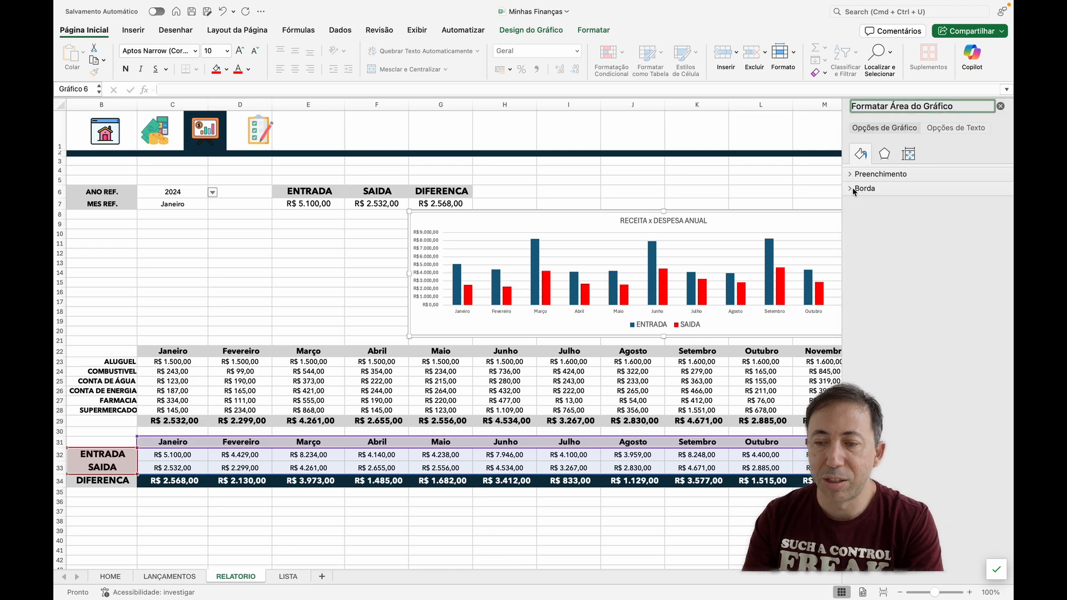
pyautogui.click(861, 188)
pyautogui.click(857, 207)
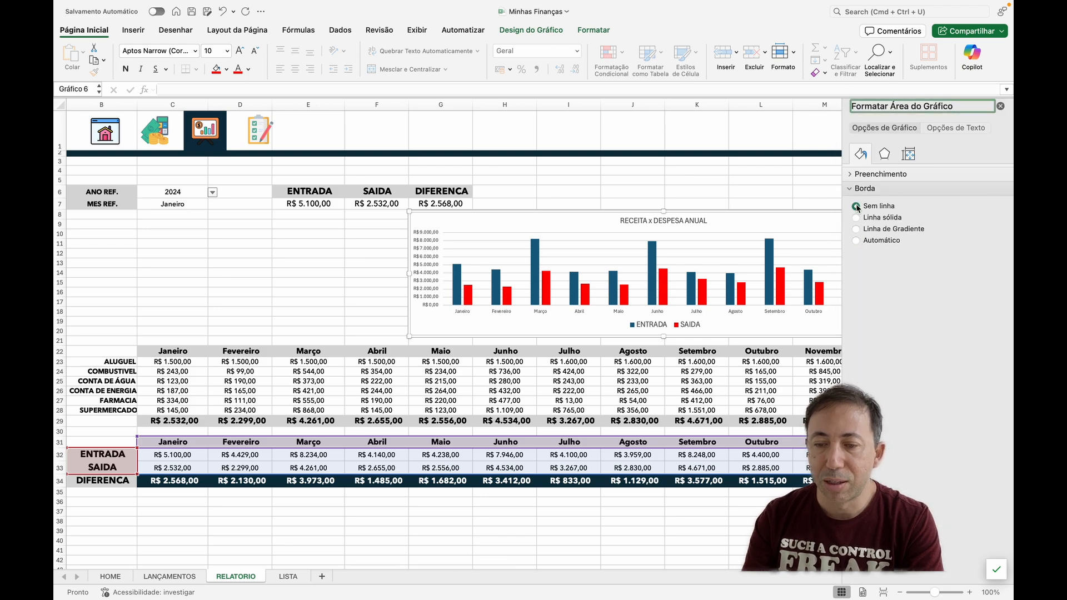
pyautogui.click(854, 175)
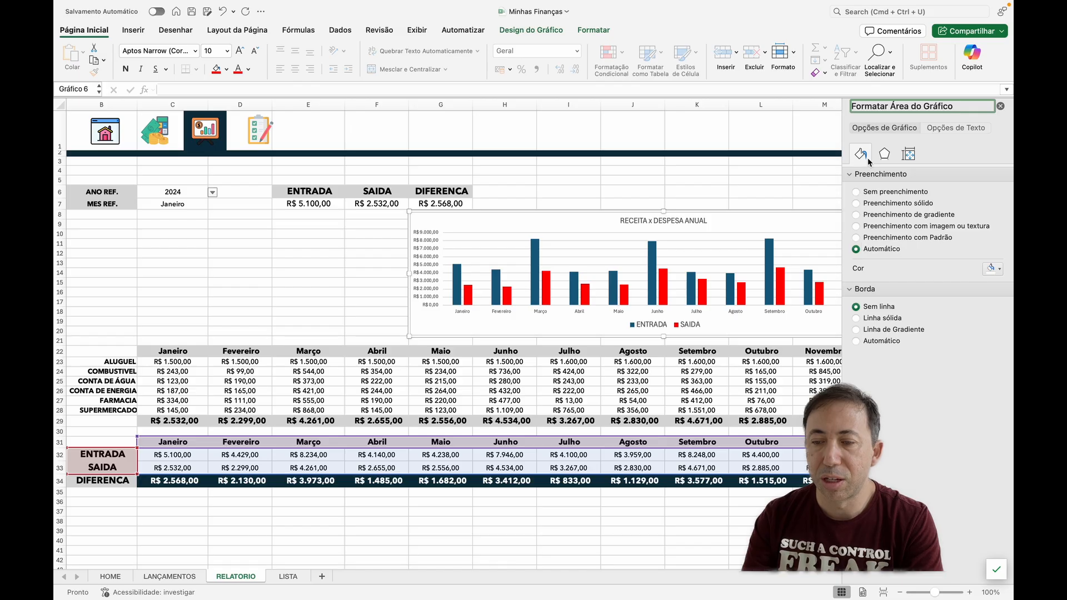
pyautogui.click(885, 154)
pyautogui.click(906, 156)
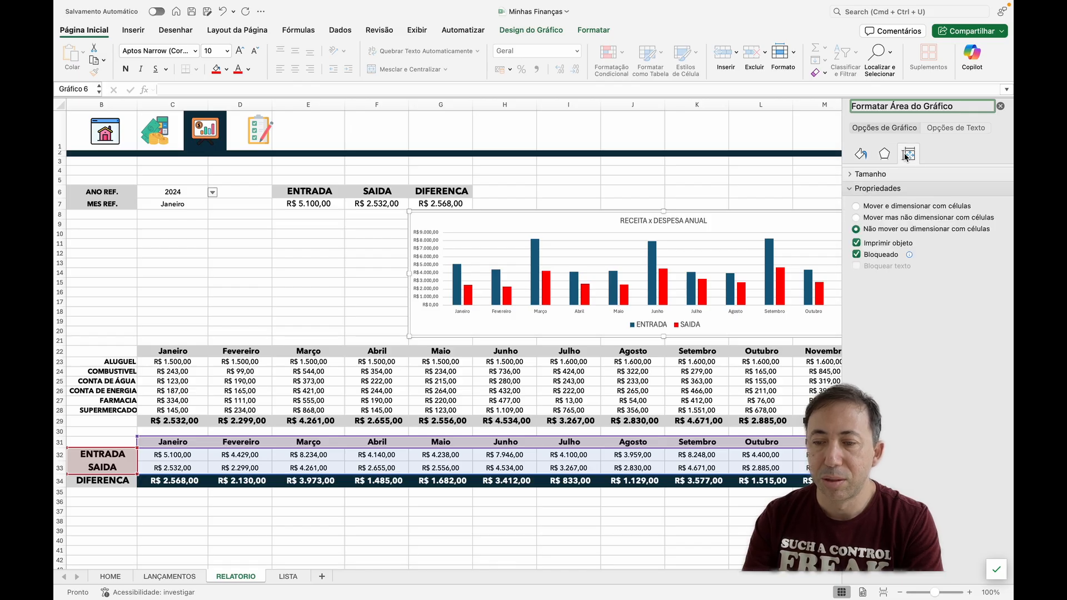
pyautogui.click(754, 191)
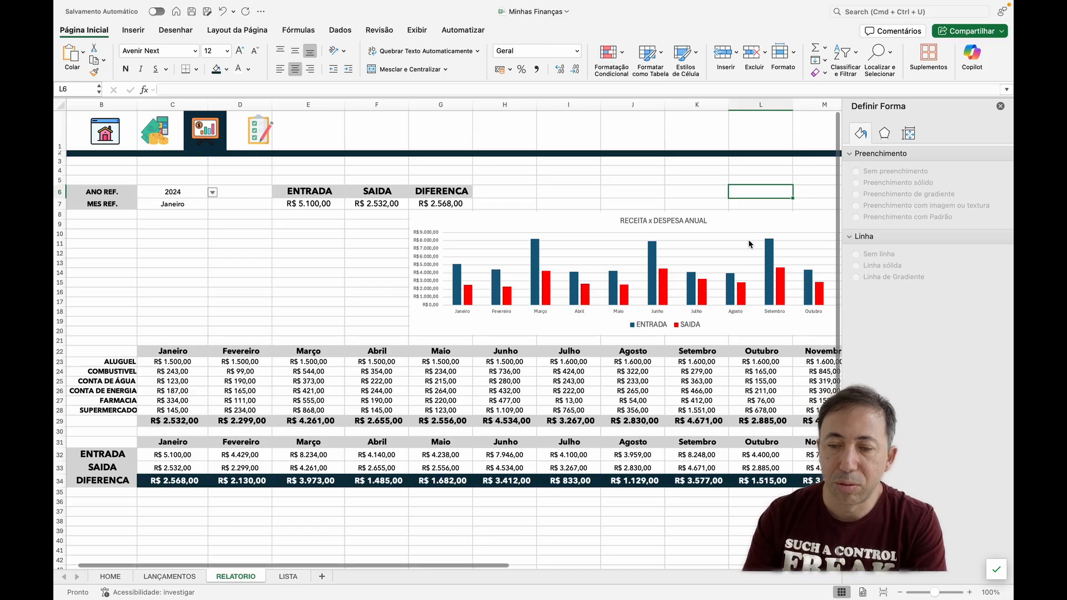
pyautogui.click(1001, 106)
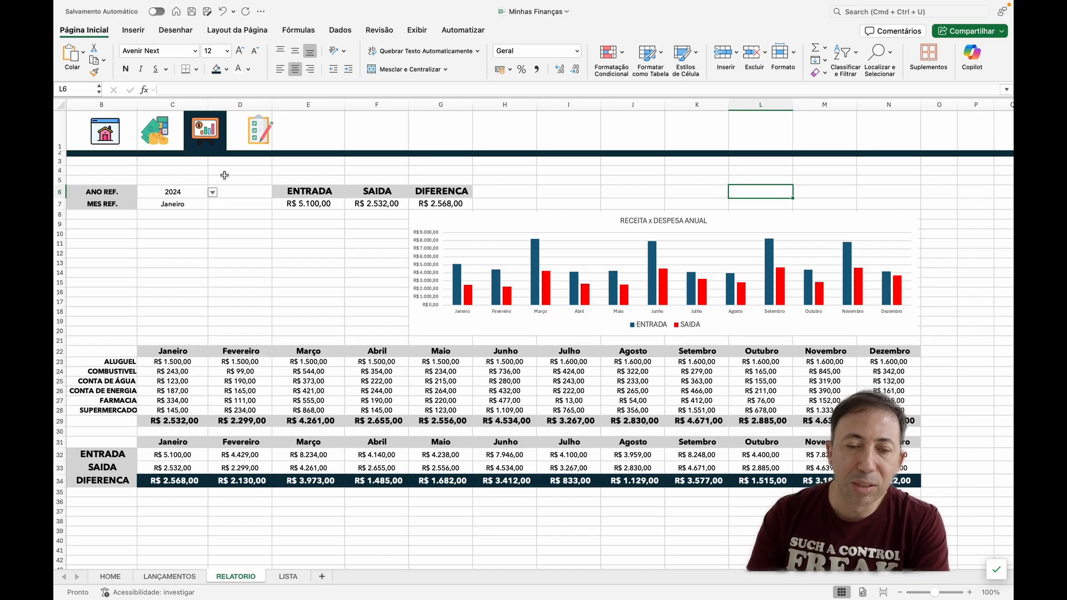
# - Insert a new row at row 15 and move the annual column chart slightly down, below row 7
pyautogui.rightClick(59, 282)
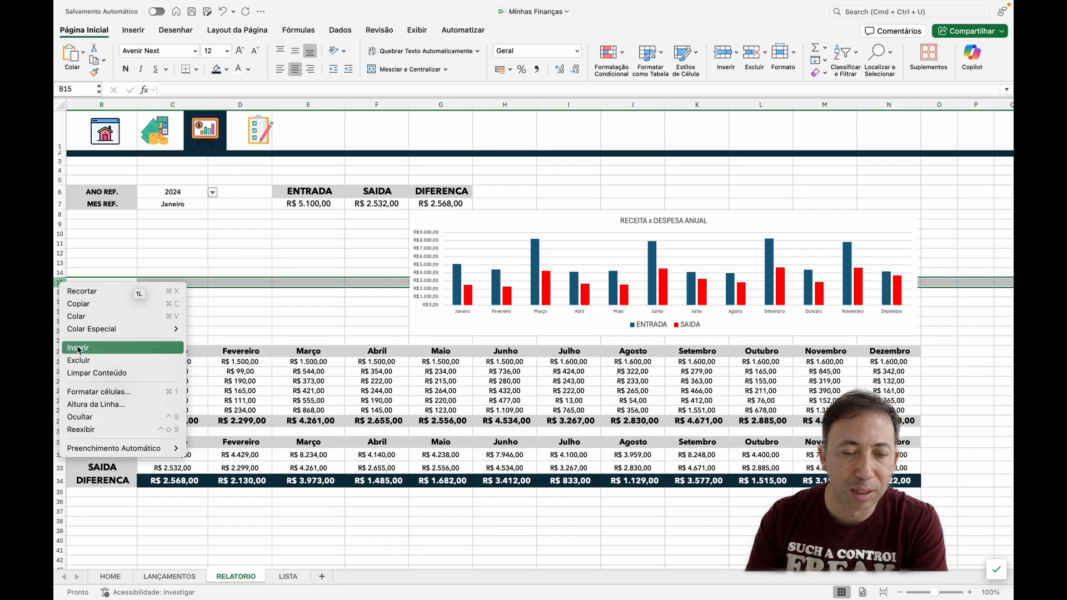
pyautogui.click(78, 347)
pyautogui.click(521, 216)
pyautogui.moveTo(522, 215); pyautogui.dragTo(522, 221)
pyautogui.click(303, 213)
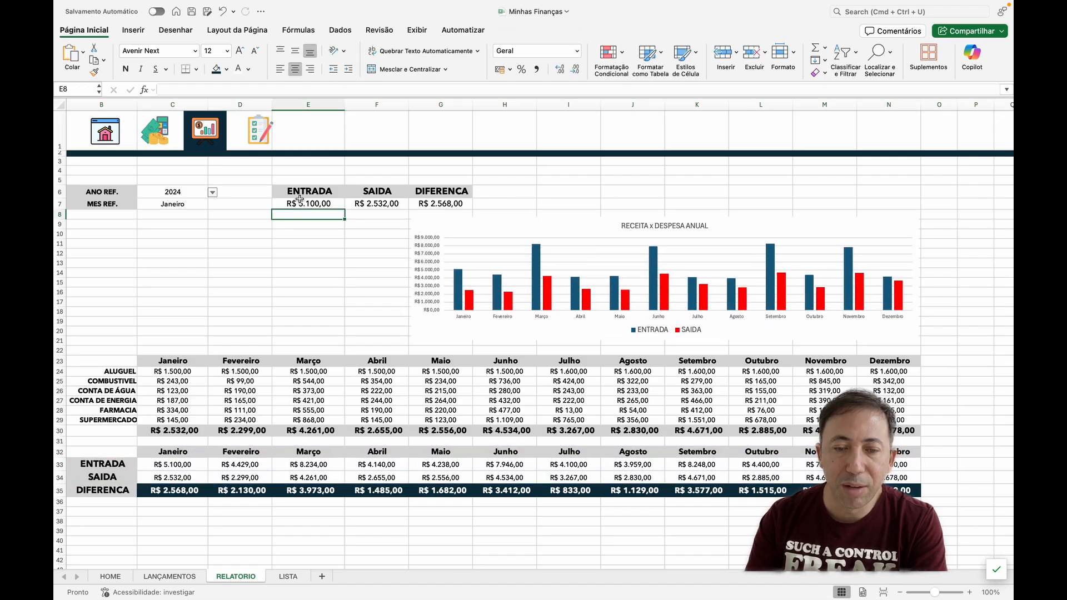
# - Insert a 3D pie chart from the ENTRADA and SAIDA values in E6:F7 and place it beside the column chart, over columns C to F
pyautogui.moveTo(294, 191); pyautogui.dragTo(356, 204)
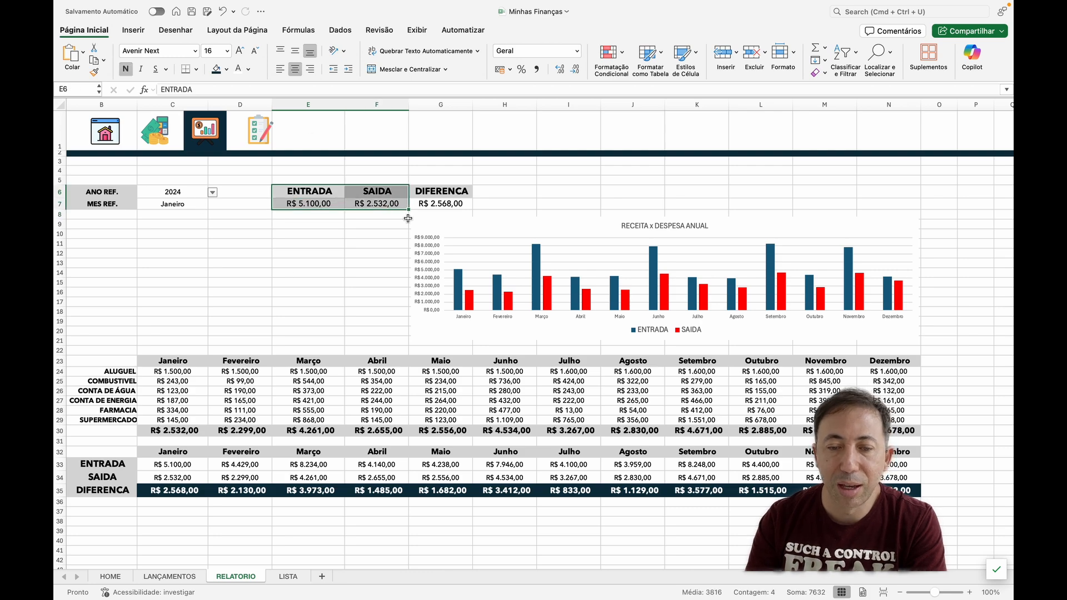
pyautogui.click(127, 33)
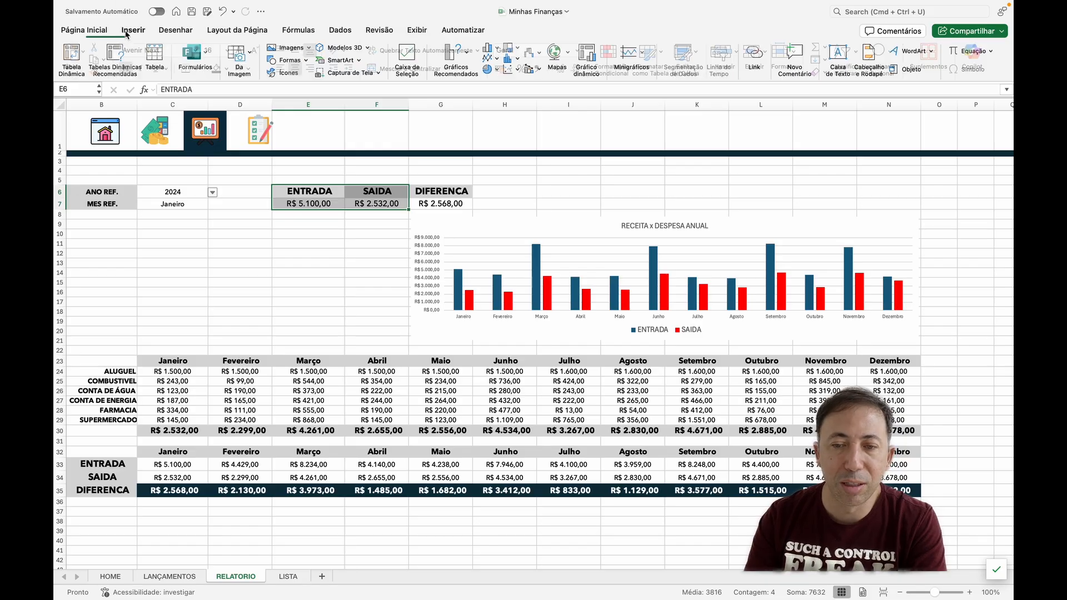
pyautogui.click(499, 70)
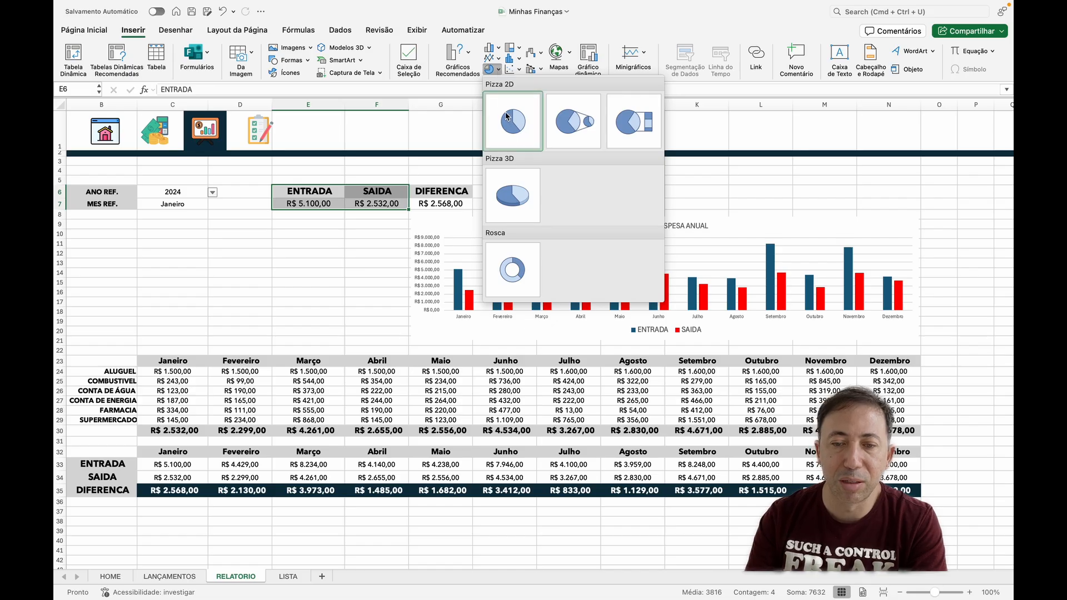
pyautogui.click(509, 196)
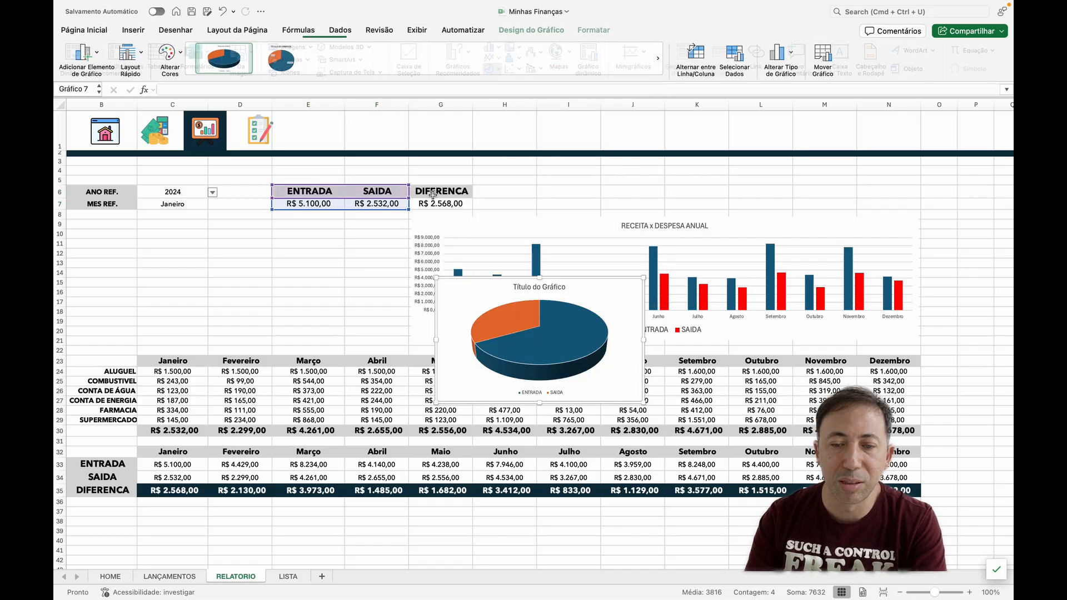
pyautogui.moveTo(461, 296); pyautogui.dragTo(206, 236)
# - Replace the pie chart's placeholder title with "RECEITA x DESPESA MENSAL"
pyautogui.doubleClick(274, 226)
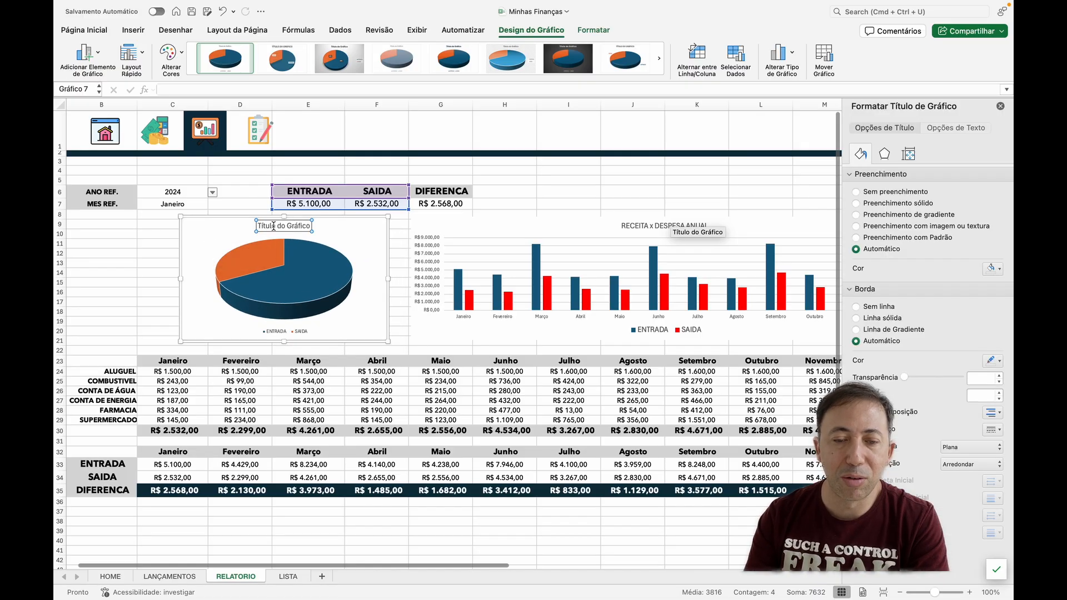
pyautogui.click(275, 227)
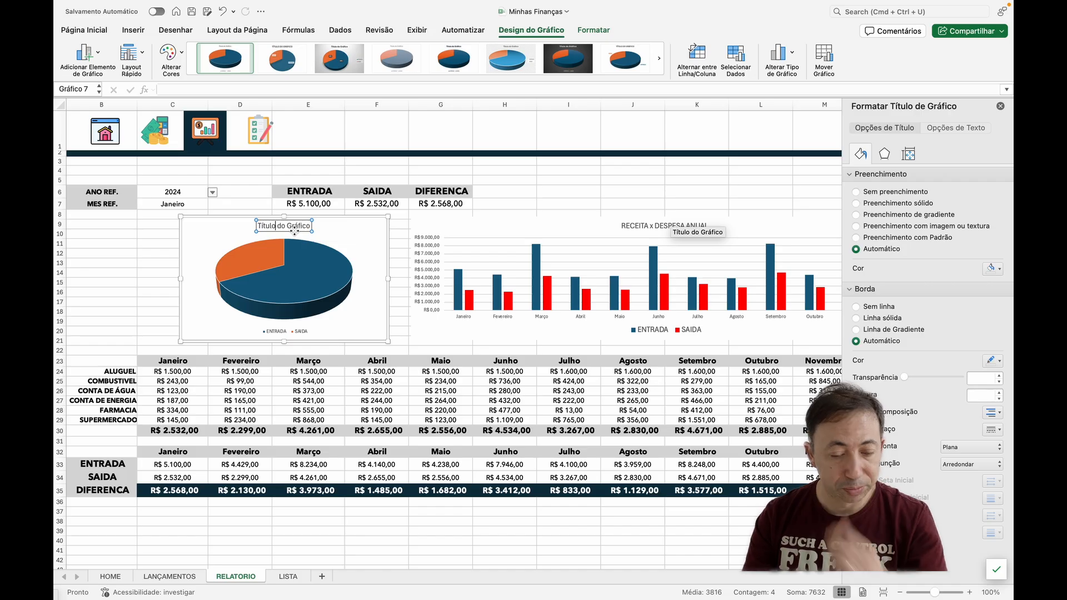
pyautogui.tripleClick(294, 228)
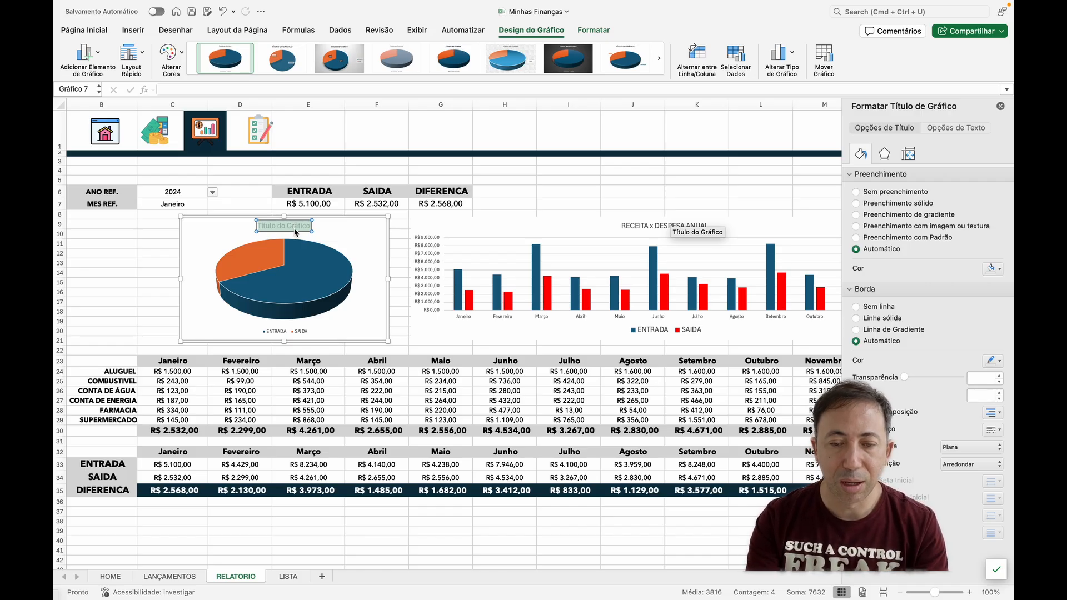
pyautogui.write('RE')
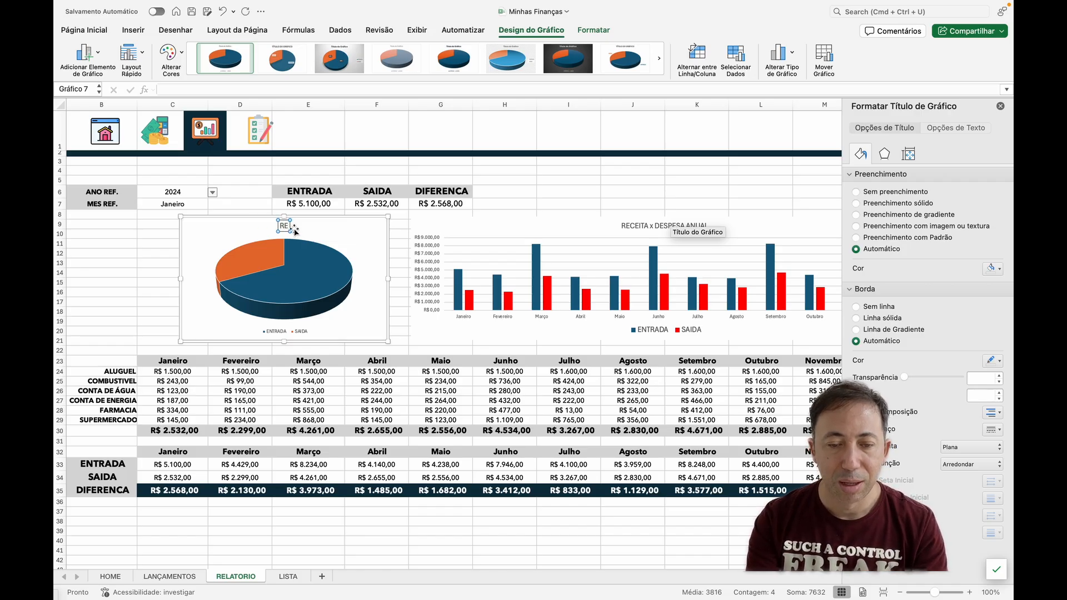
pyautogui.write('CE')
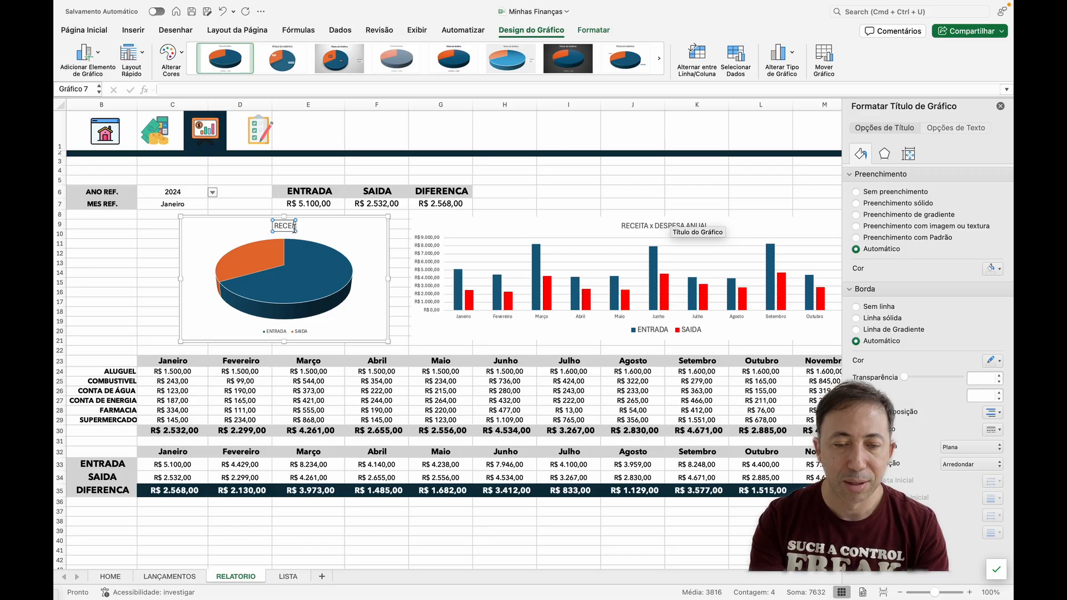
pyautogui.write('ITA')
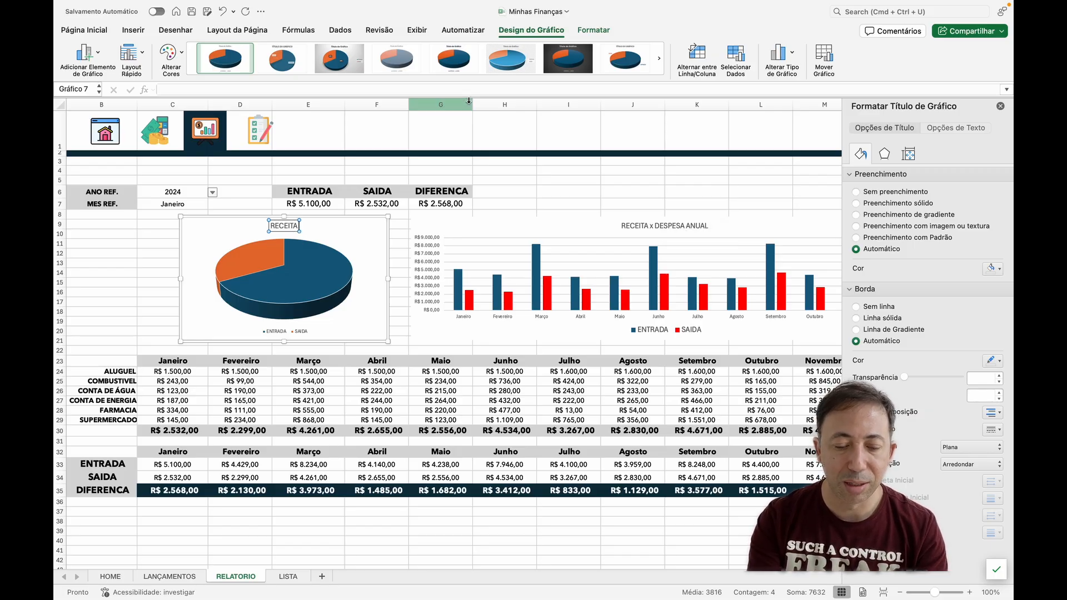
pyautogui.write(' x DES')
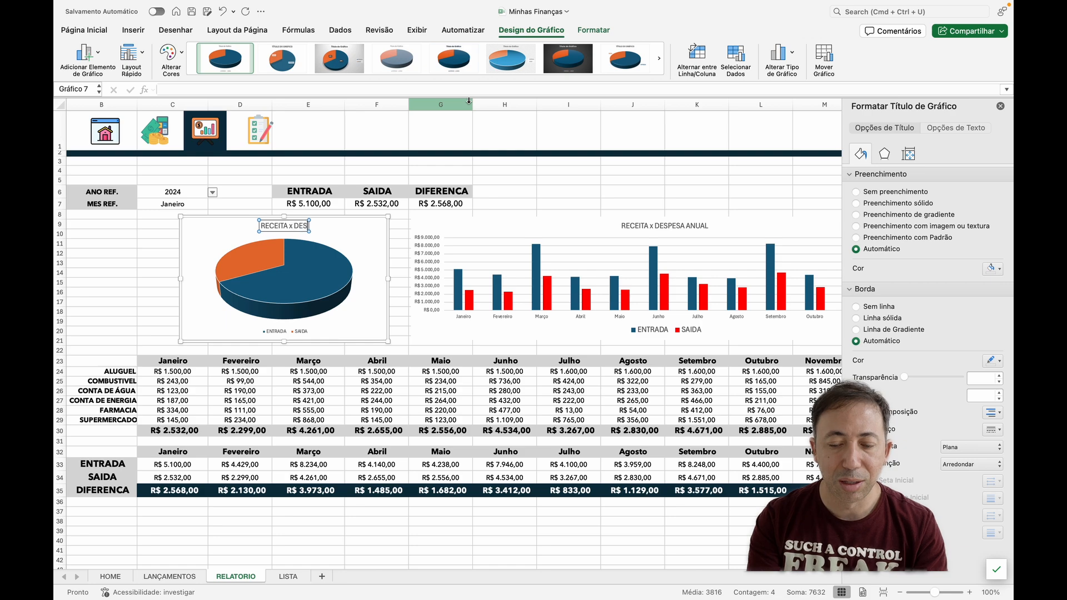
pyautogui.write('PESA MENSAL')
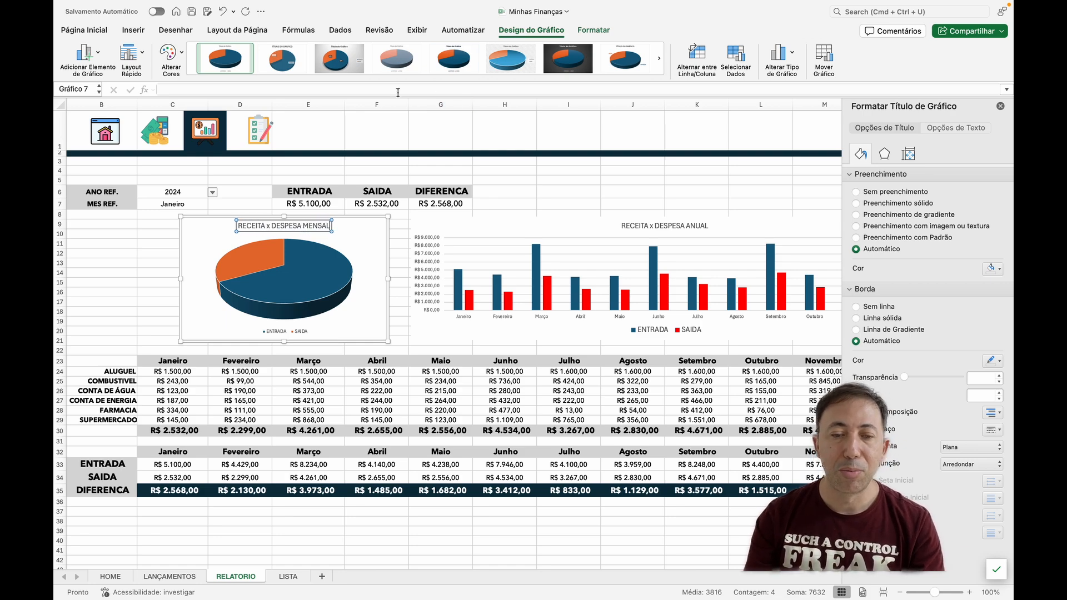
# - Set the MES REF. reference month in C7 to Fevereiro
pyautogui.click(211, 195)
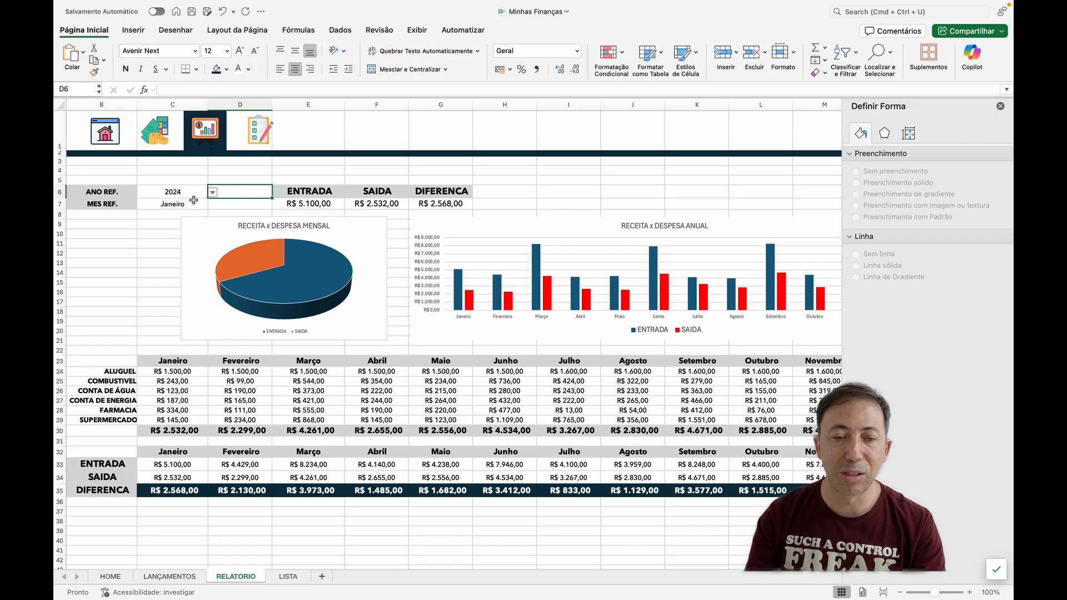
pyautogui.click(187, 204)
pyautogui.click(213, 204)
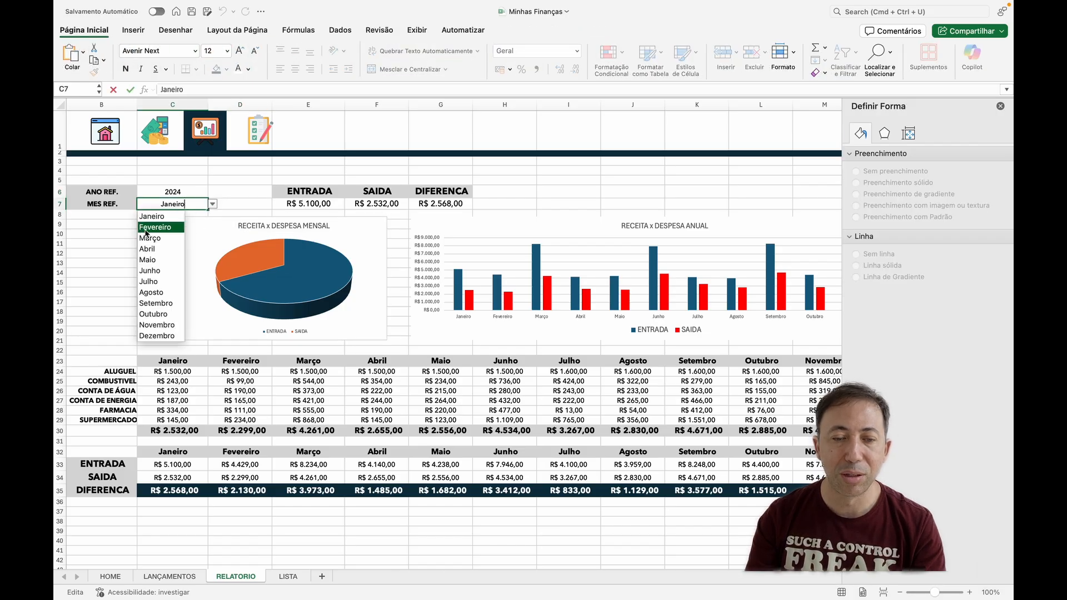
pyautogui.click(146, 228)
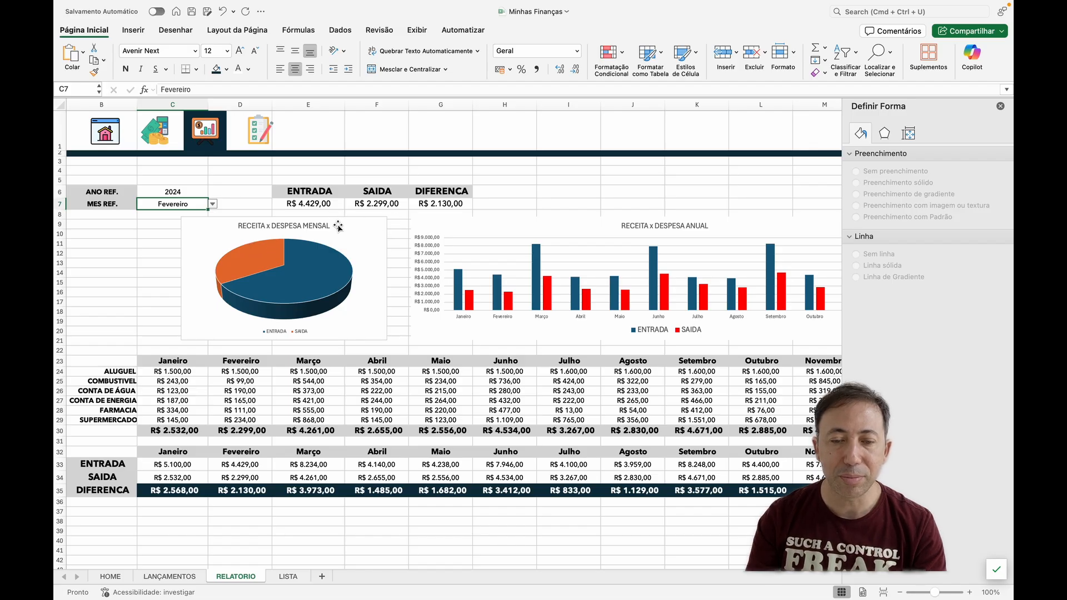
# - Remove the border line from the pie chart's data series, leaving its fill set to Automático
pyautogui.click(248, 259)
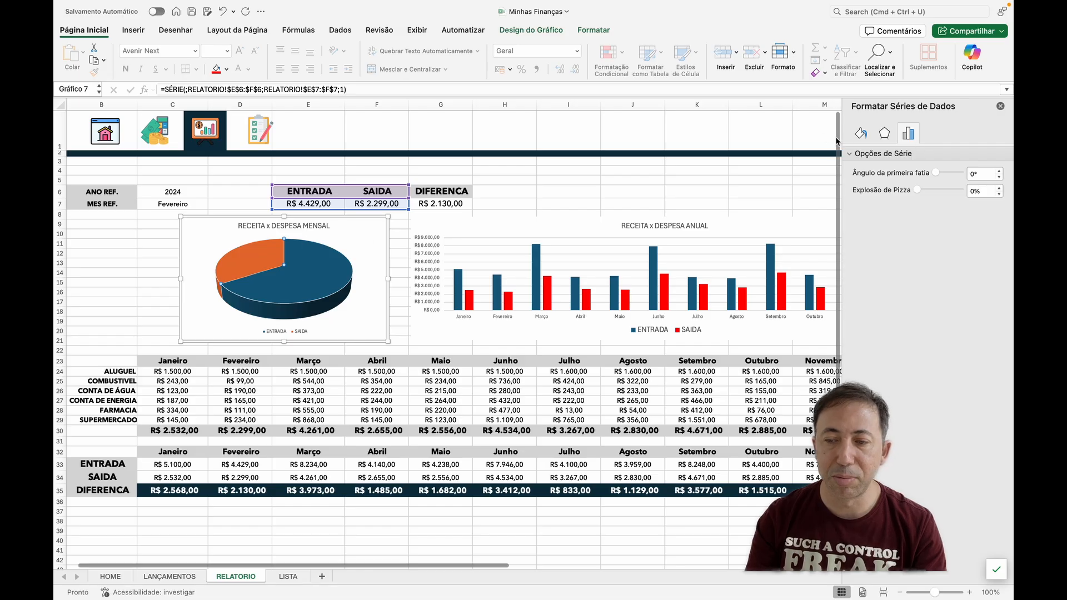
pyautogui.click(860, 135)
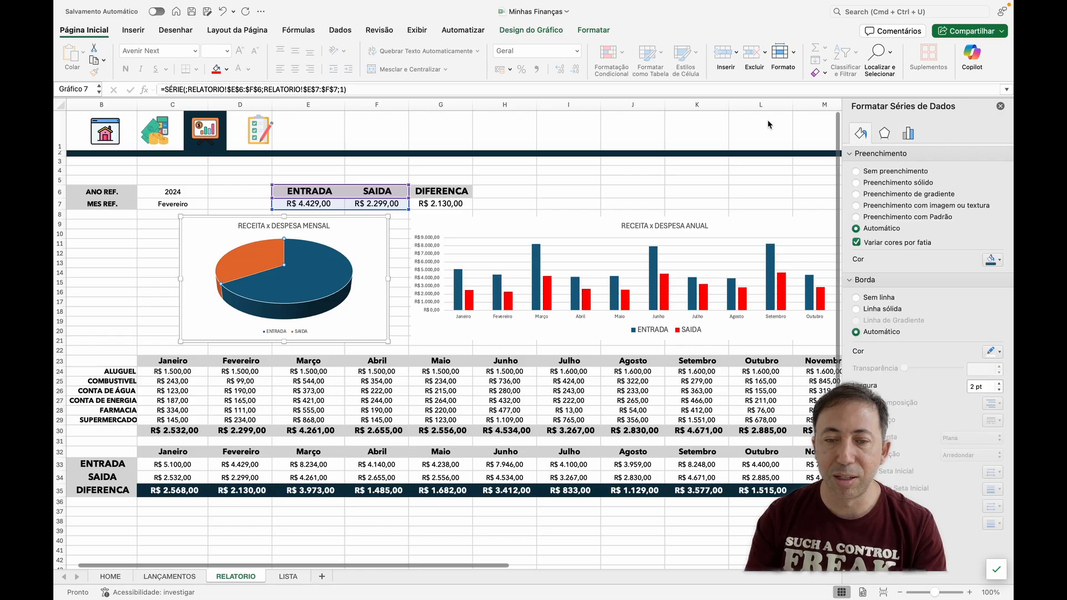
pyautogui.click(857, 172)
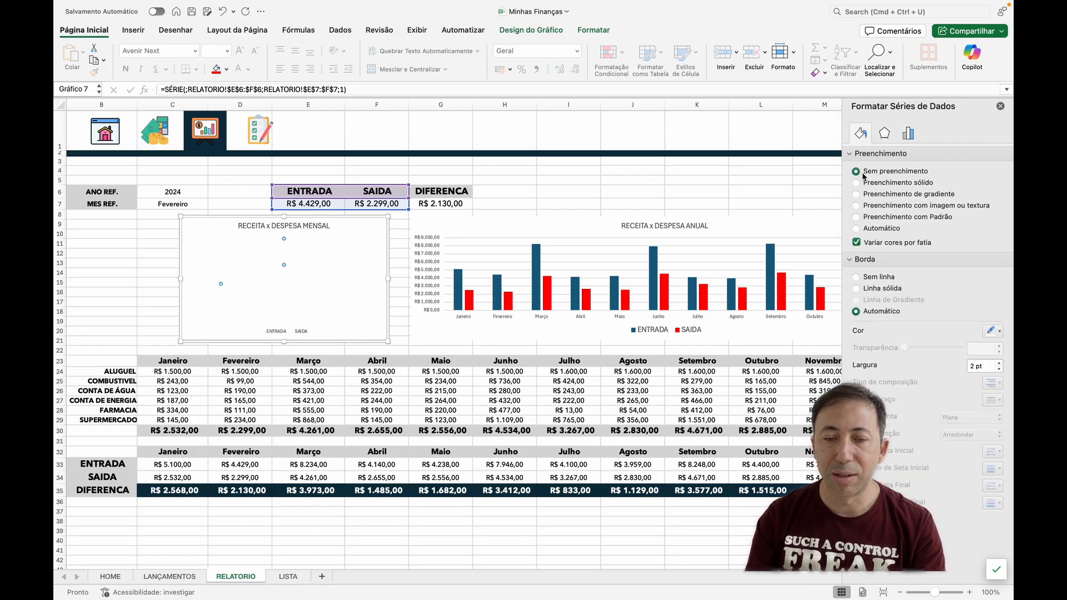
pyautogui.click(877, 230)
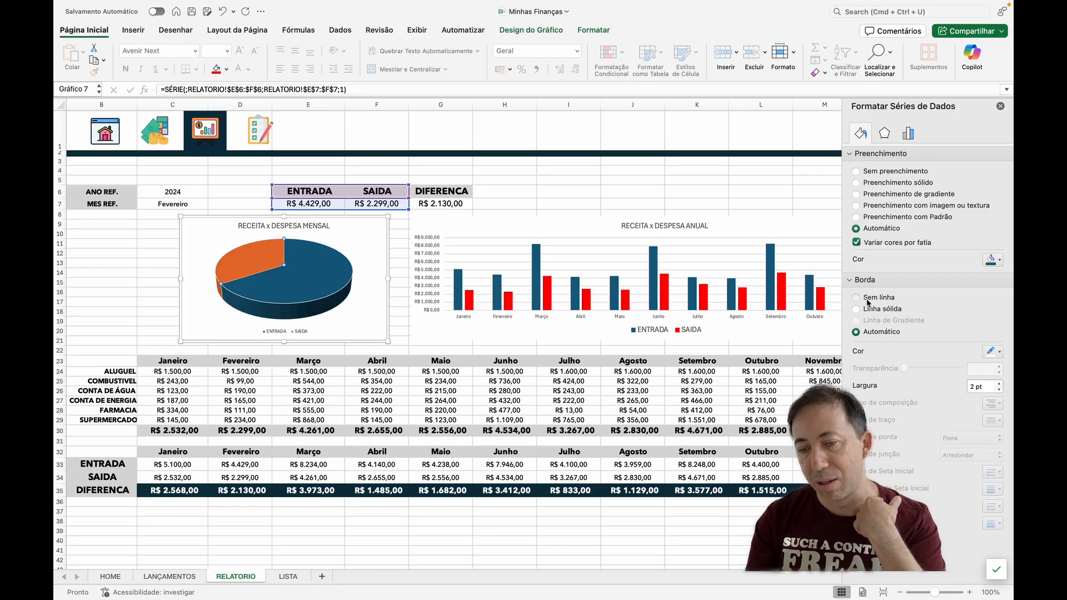
pyautogui.click(857, 298)
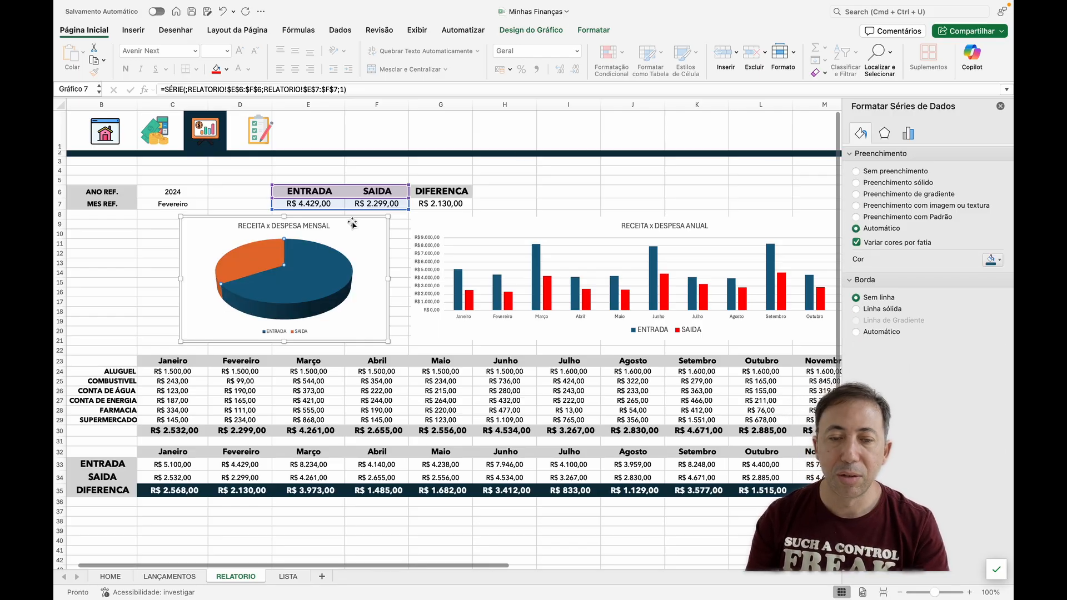
# - Fill the SAIDA slice of the monthly pie chart with red
pyautogui.click(264, 249)
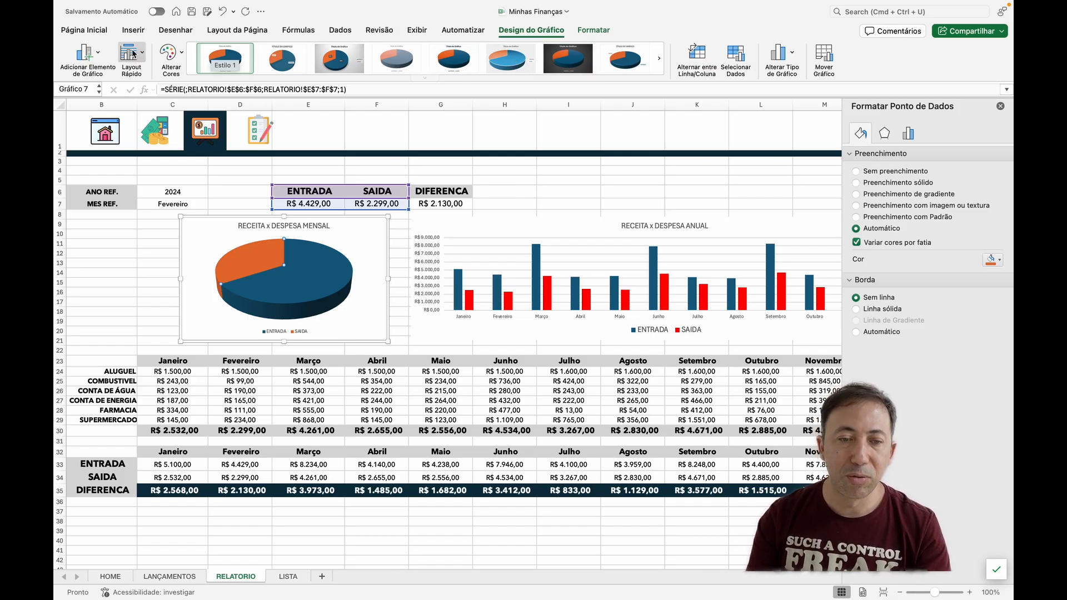
pyautogui.click(106, 34)
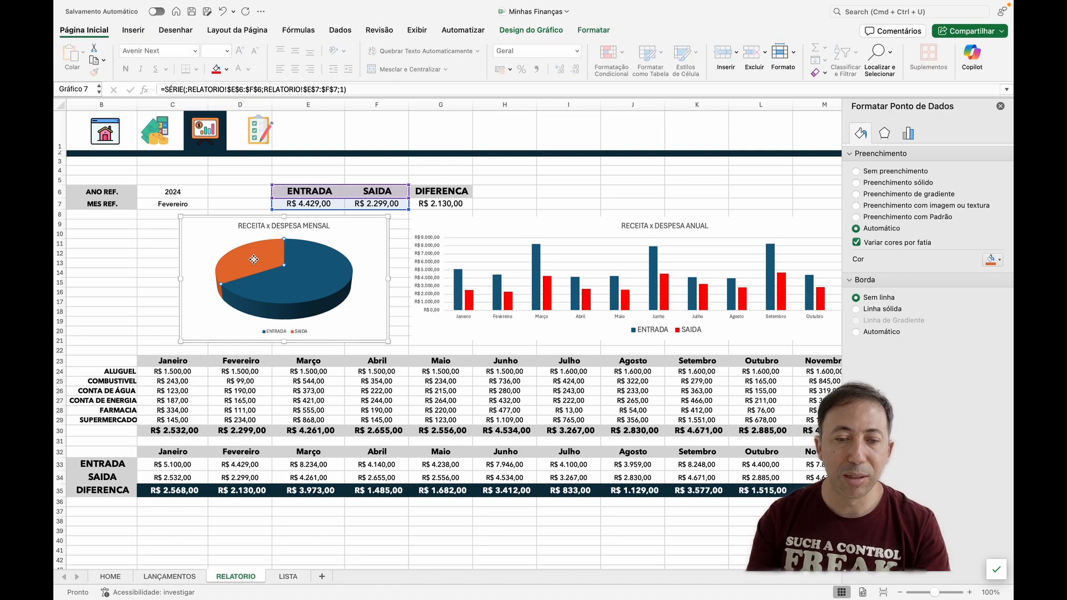
pyautogui.click(216, 69)
pyautogui.click(158, 282)
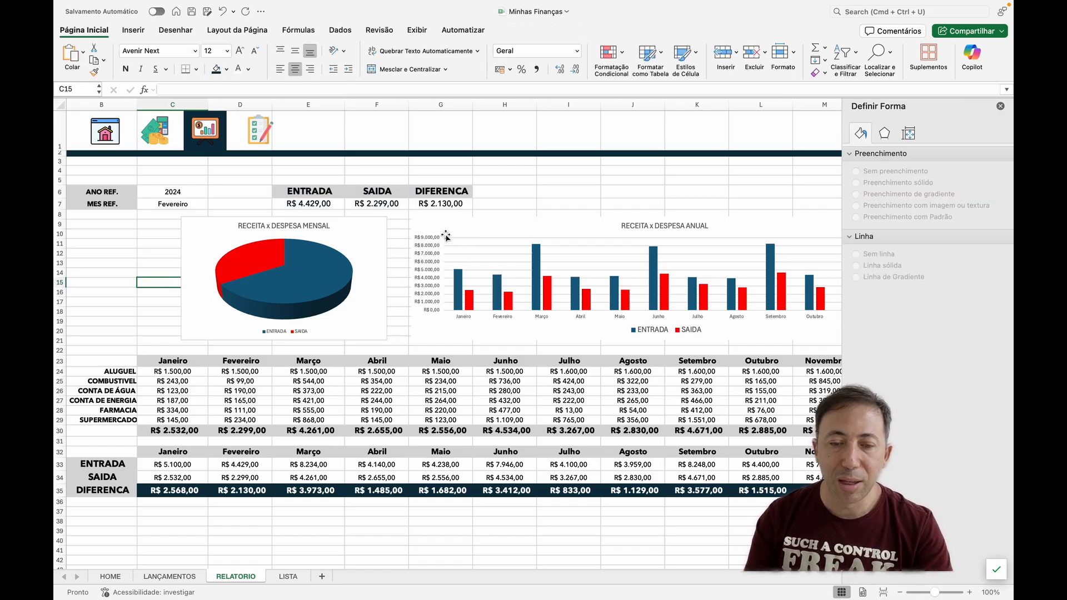
# - Remove the border line from the RECEITA x DESPESA MENSAL chart area
pyautogui.click(364, 237)
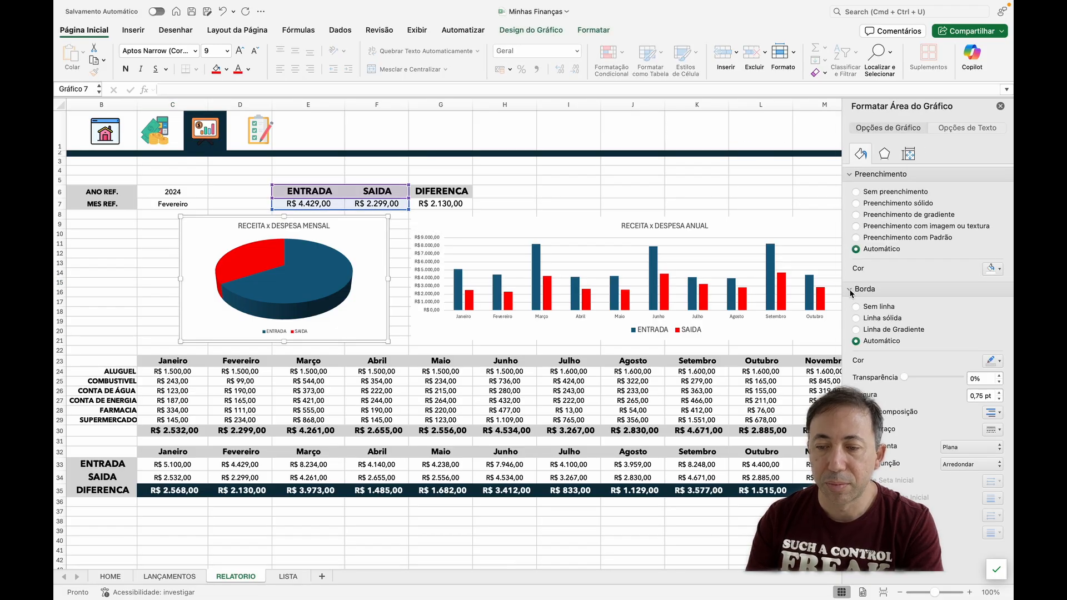
pyautogui.click(857, 308)
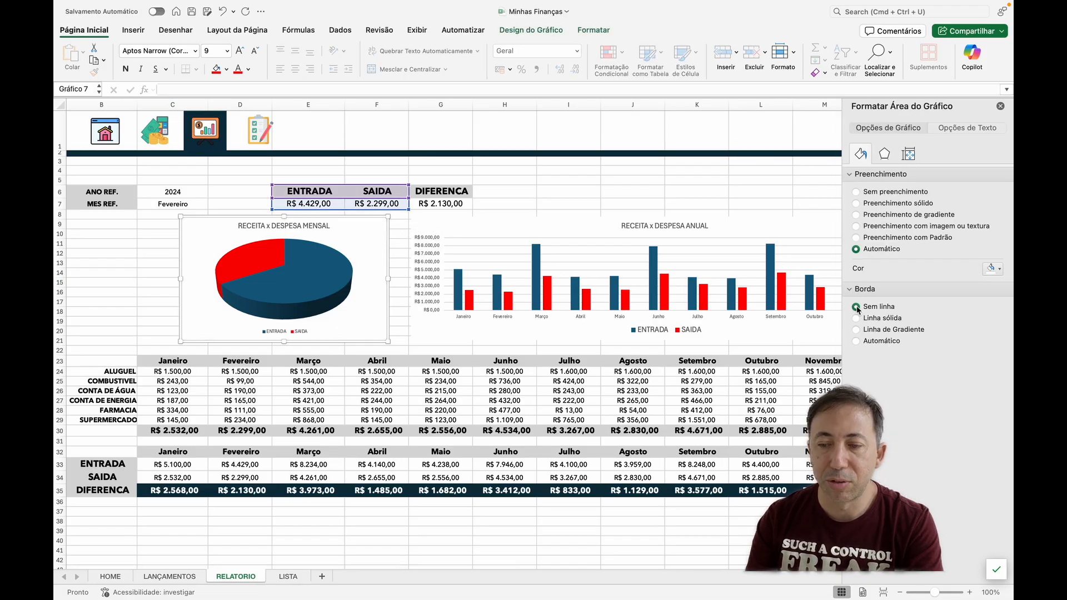
pyautogui.click(761, 192)
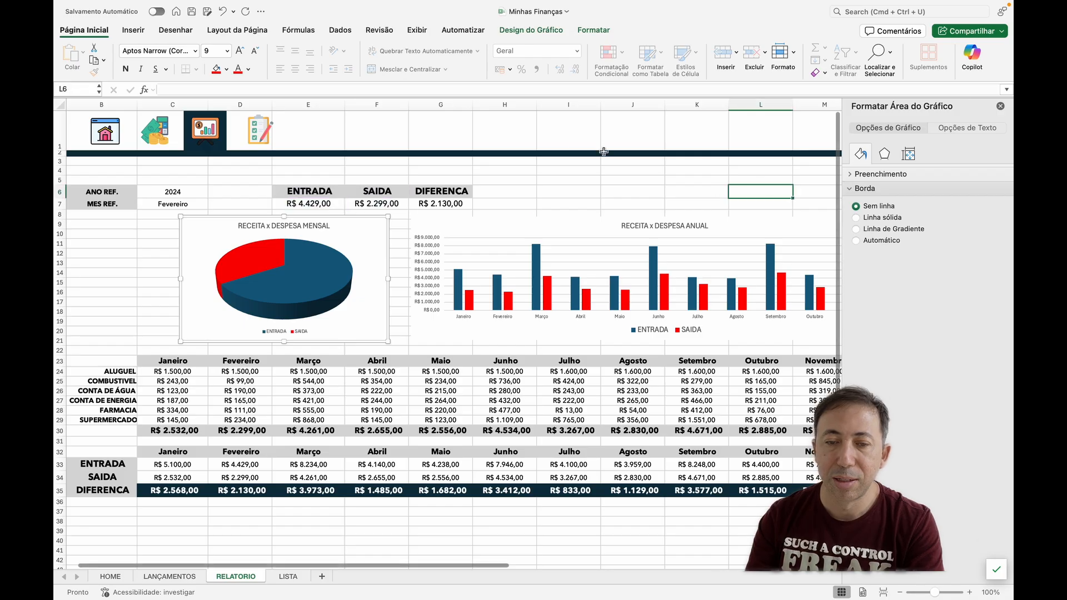
# - Close the chart formatting pane and hide the headings, gridlines and formula bar on the RELATORIO sheet
pyautogui.click(1001, 106)
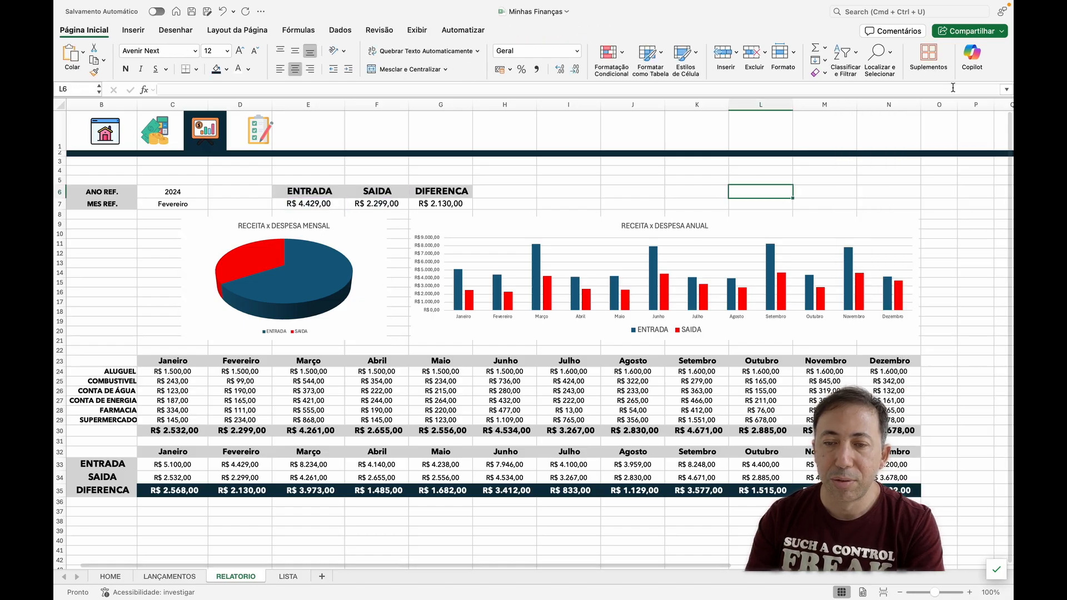
pyautogui.click(410, 31)
pyautogui.click(398, 55)
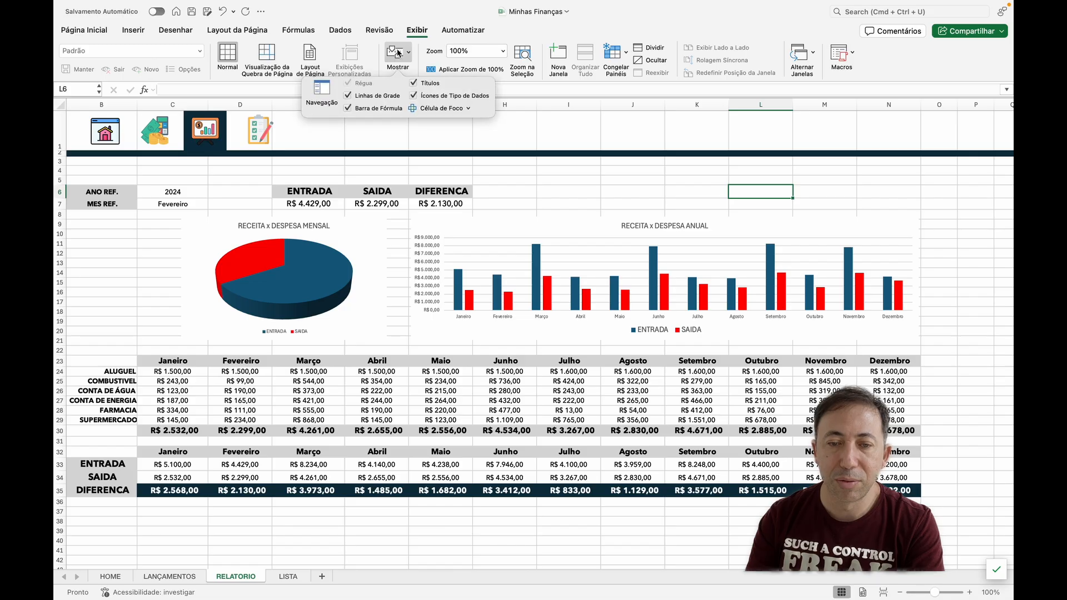
pyautogui.click(412, 84)
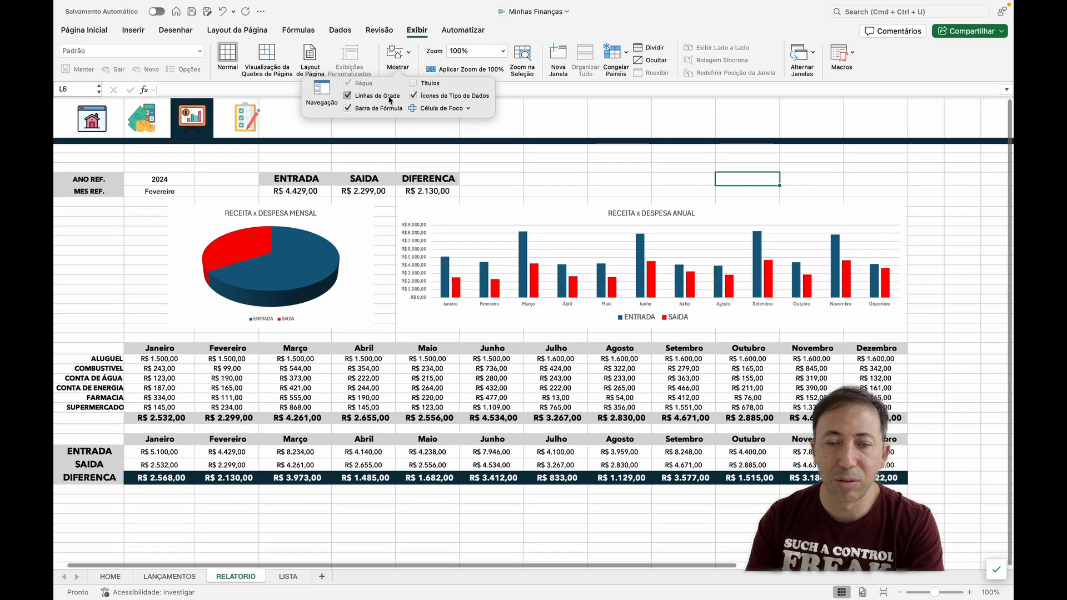
pyautogui.click(374, 96)
pyautogui.click(379, 109)
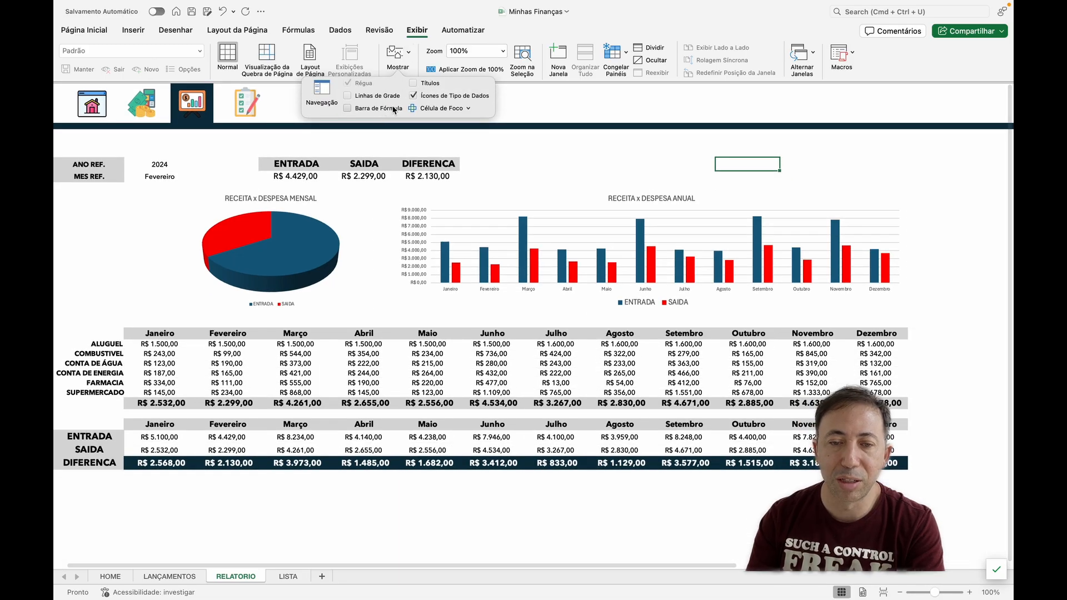
pyautogui.click(362, 233)
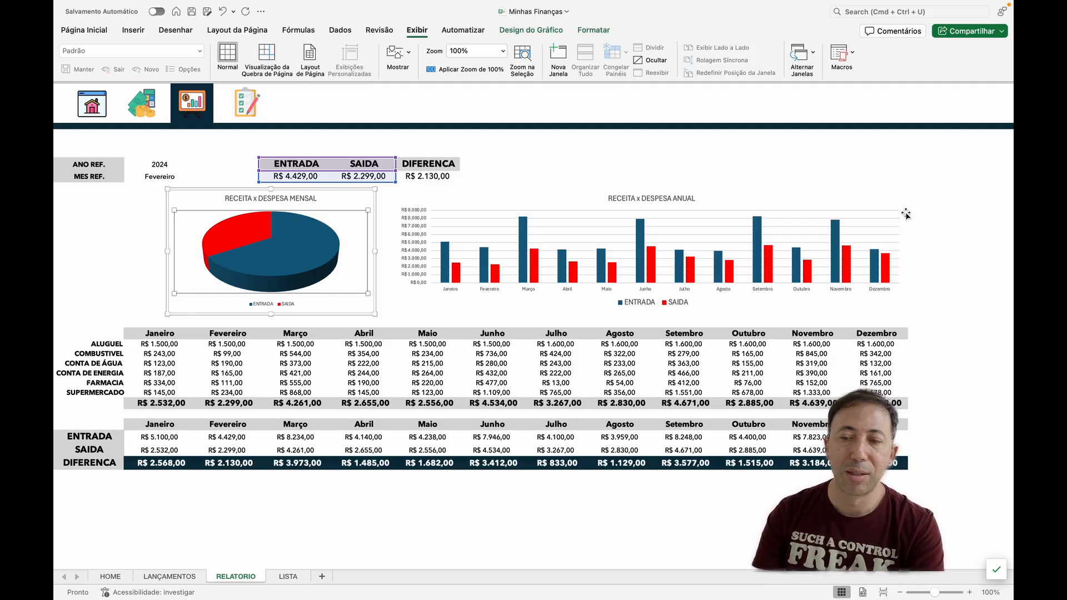
pyautogui.click(927, 198)
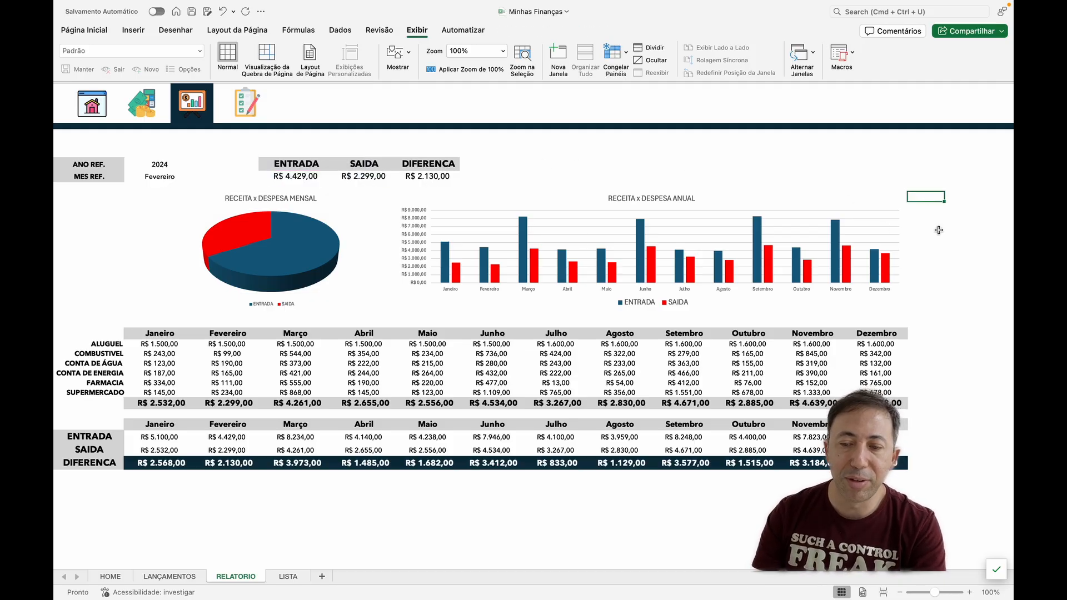
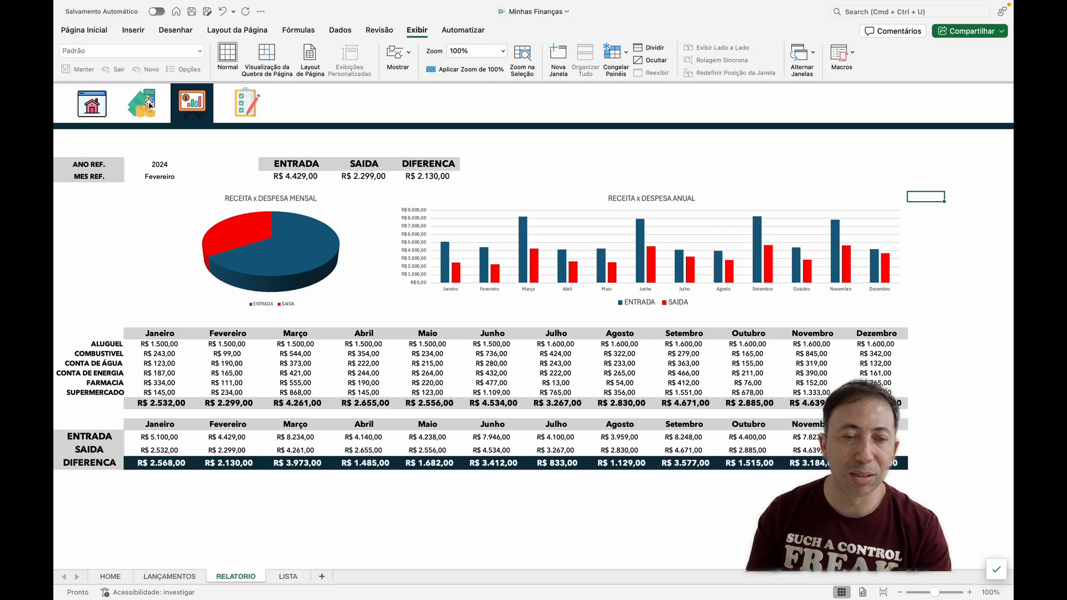
# - Add a hyperlink from the money icon on the RELATORIO sheet to cell A4 of the LANÇAMENTOS sheet
pyautogui.click(149, 102)
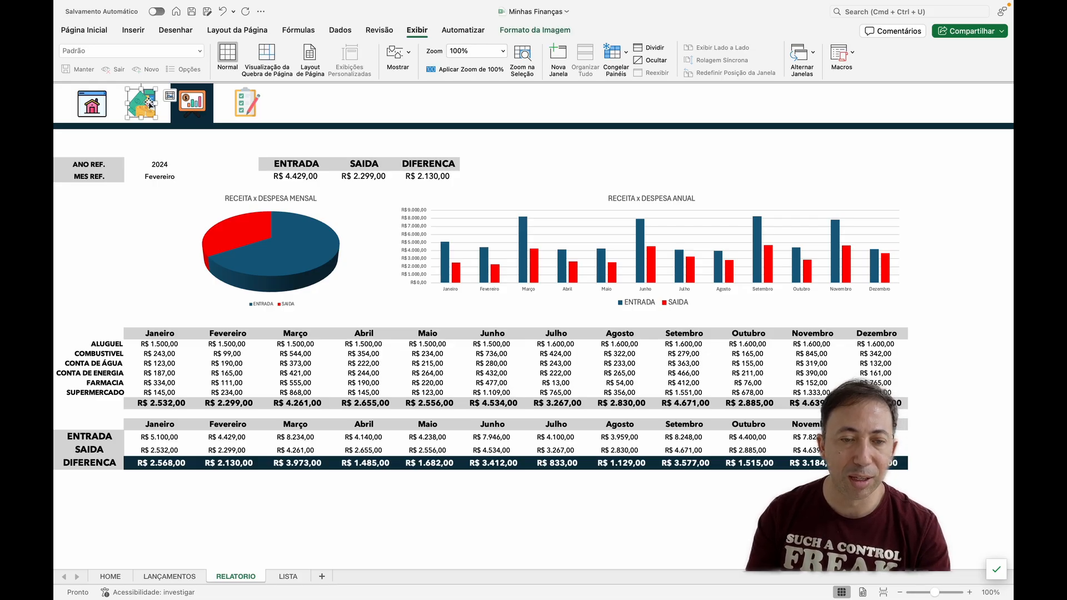
pyautogui.rightClick(149, 104)
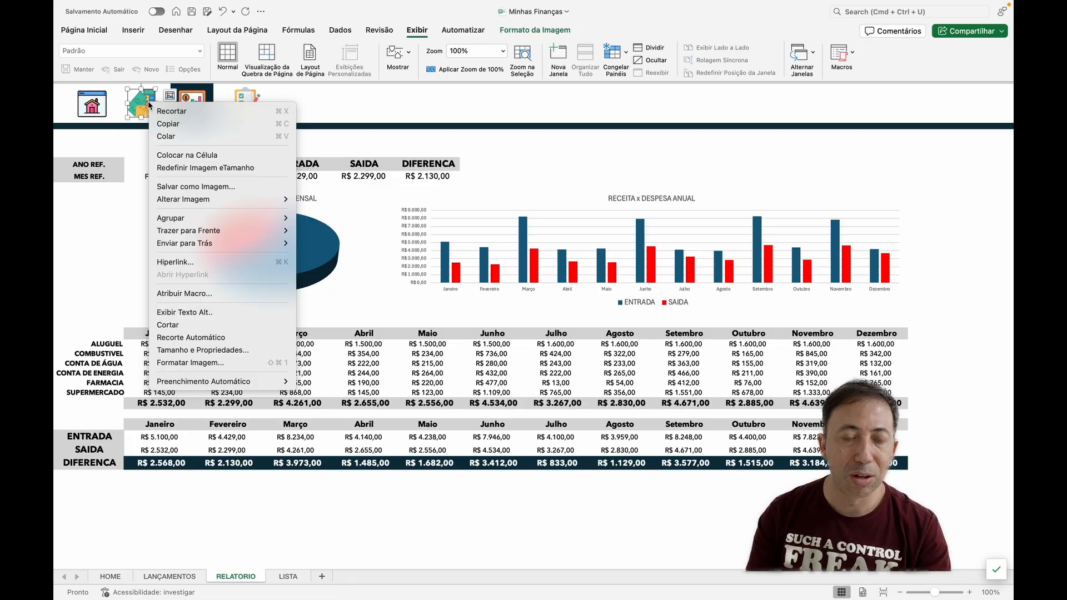
pyautogui.click(194, 261)
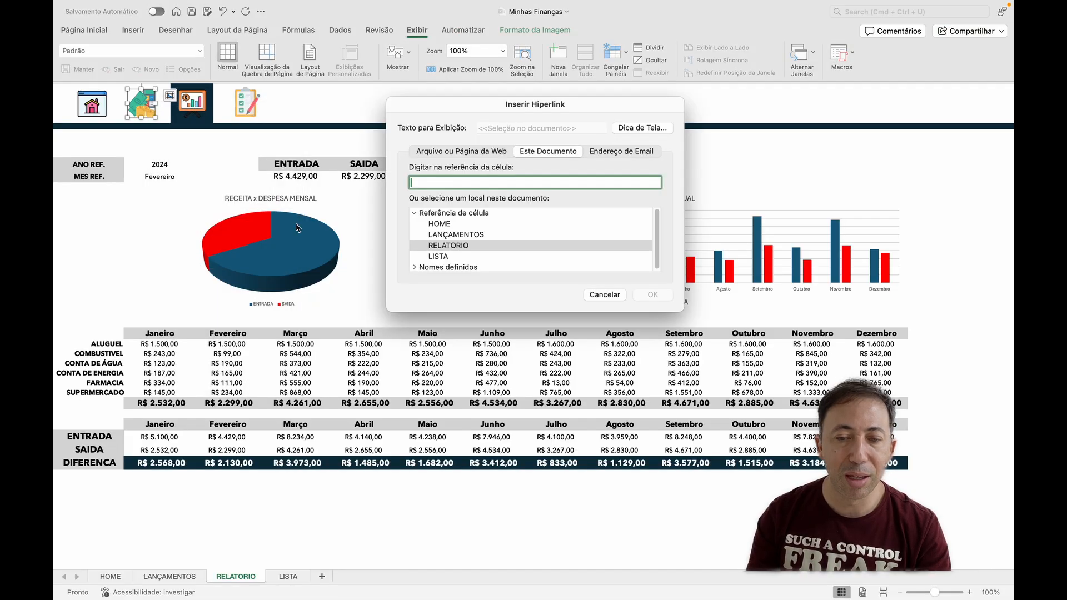
pyautogui.click(455, 236)
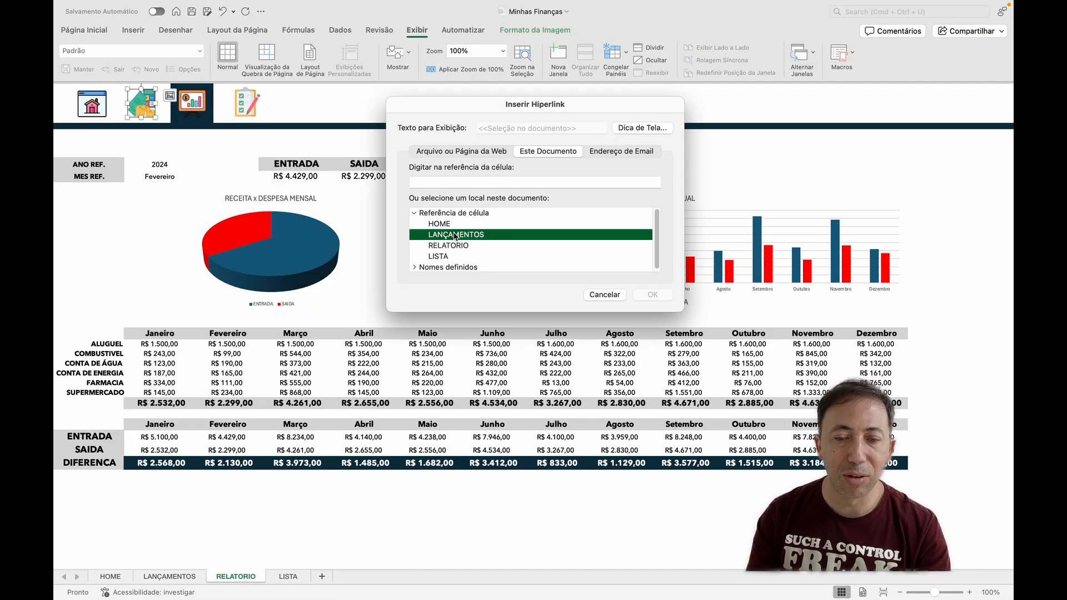
pyautogui.click(429, 185)
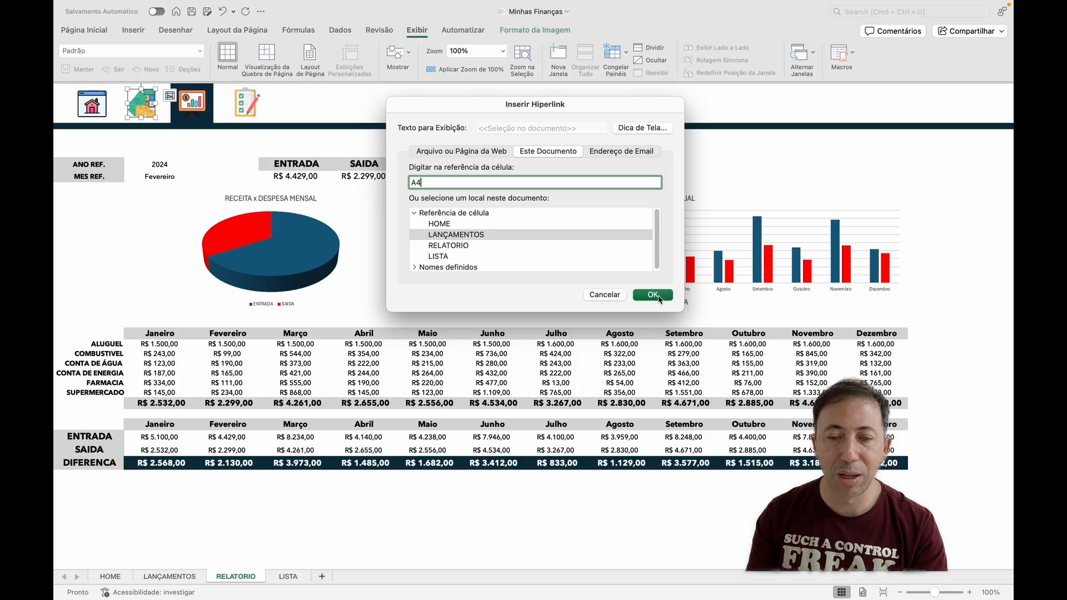
pyautogui.click(652, 295)
pyautogui.click(406, 239)
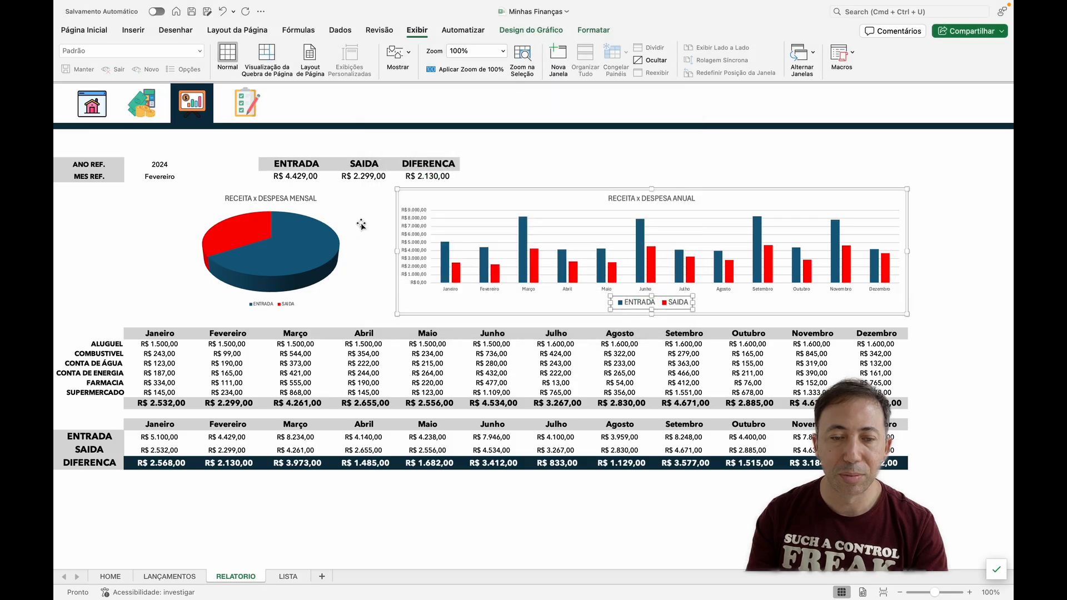
pyautogui.click(151, 144)
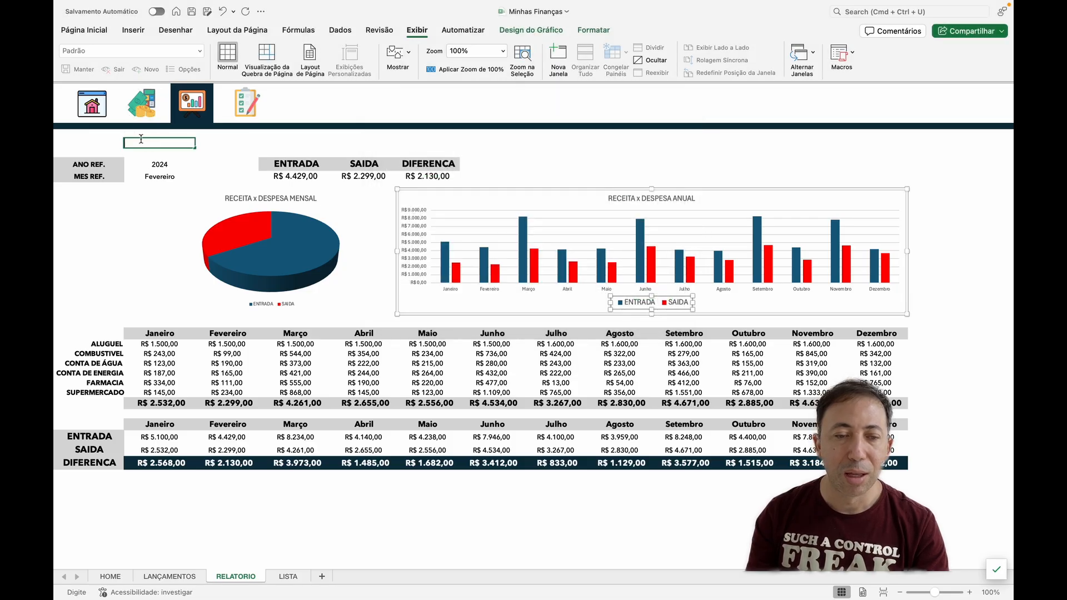
# - Add a hyperlink from the house icon on the RELATORIO sheet to cell A4 of the HOME sheet
pyautogui.rightClick(101, 110)
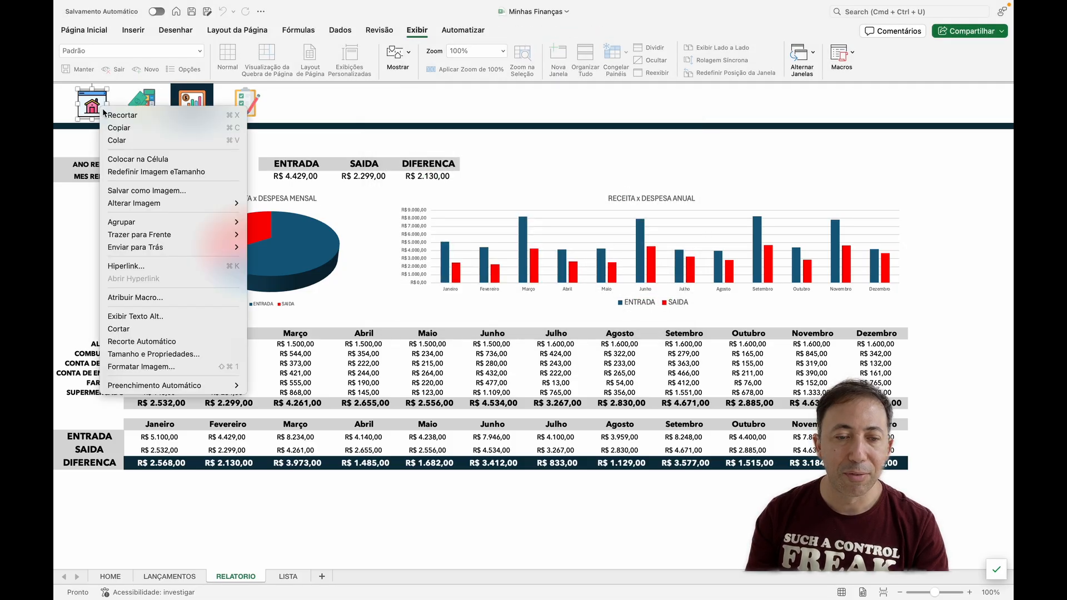
pyautogui.click(158, 265)
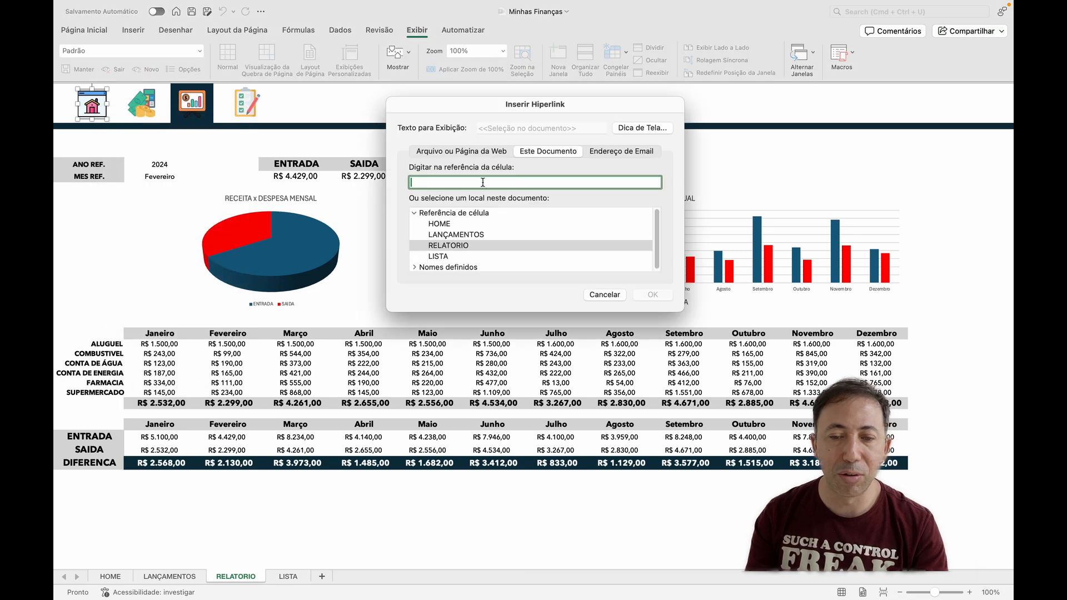
pyautogui.click(439, 225)
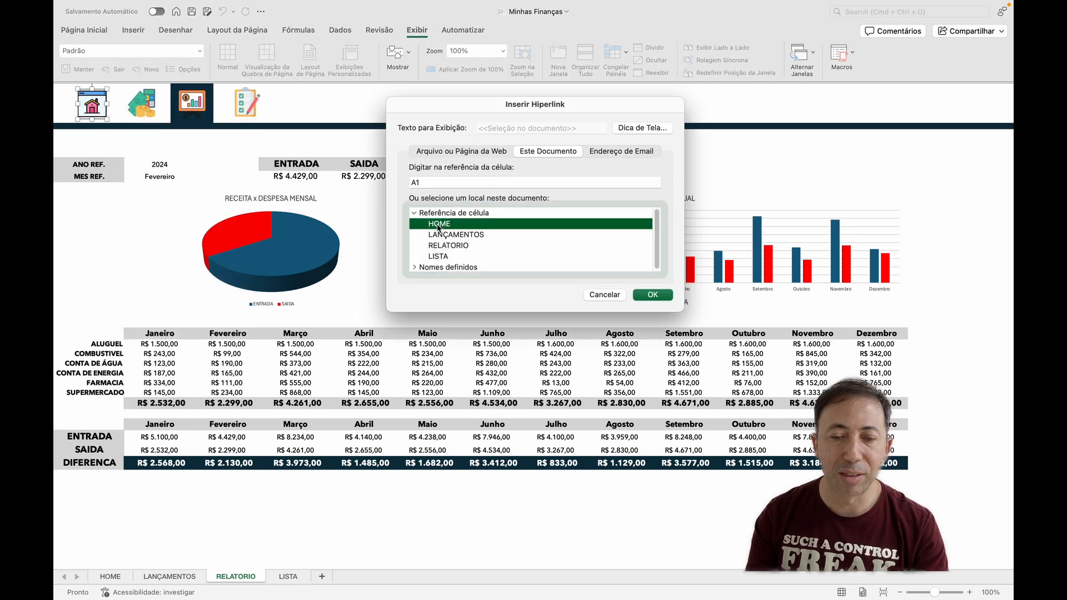
pyautogui.doubleClick(427, 182)
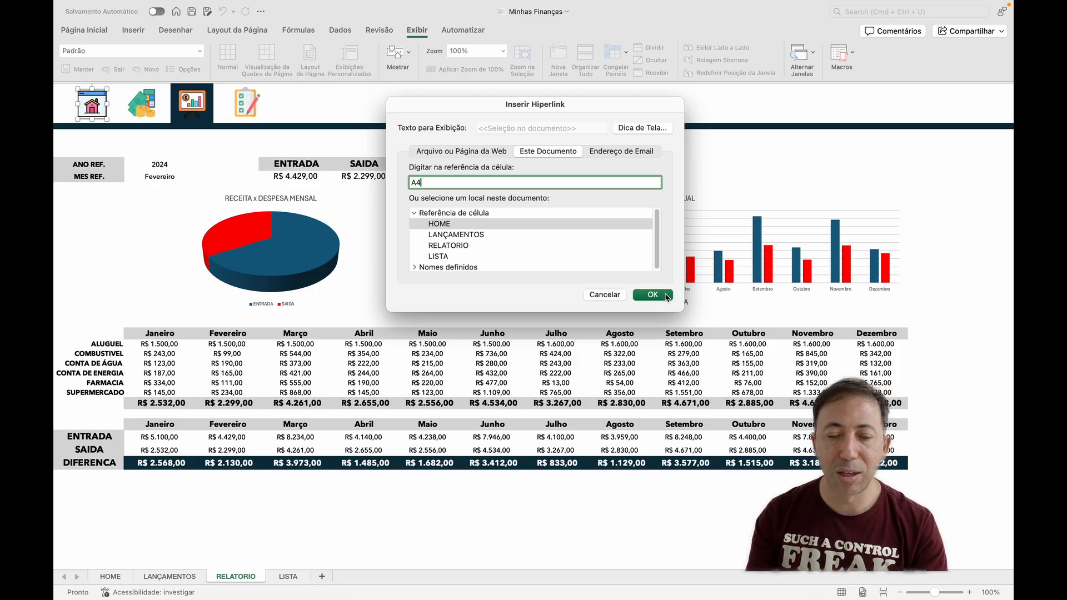
pyautogui.write('A4')
pyautogui.click(652, 294)
# - Add a hyperlink from the checklist icon on the RELATORIO sheet to cell A1 of the LISTA sheet
pyautogui.click(266, 103)
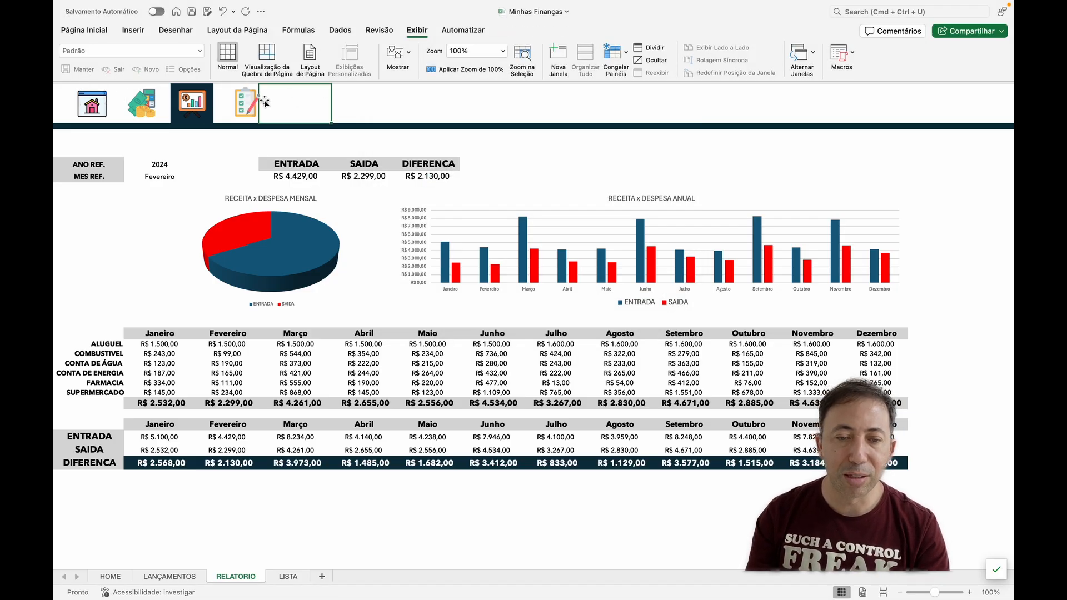
pyautogui.click(247, 104)
pyautogui.rightClick(249, 102)
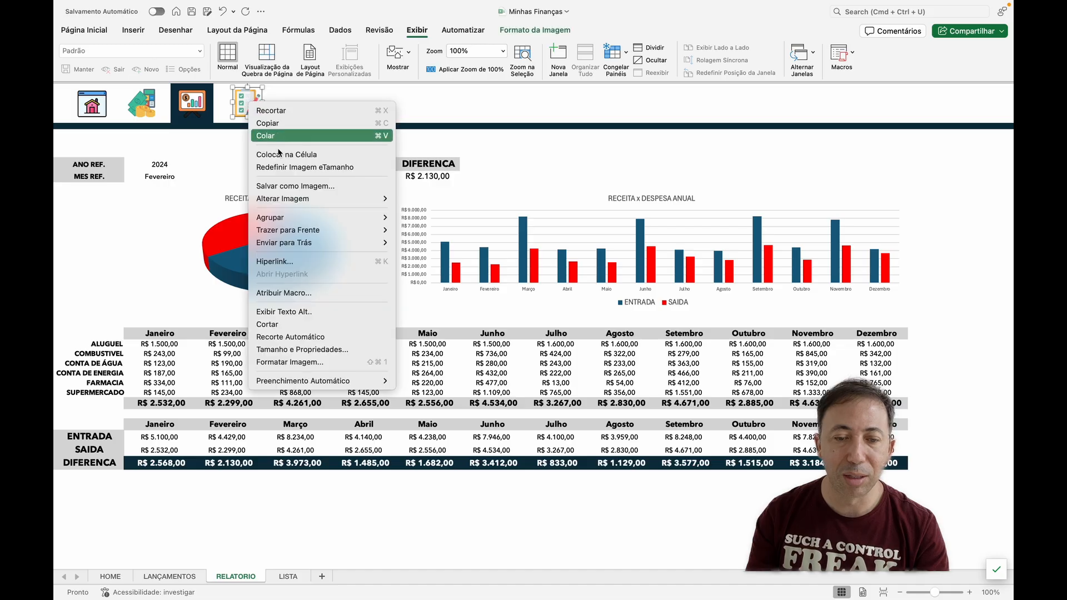
pyautogui.click(274, 262)
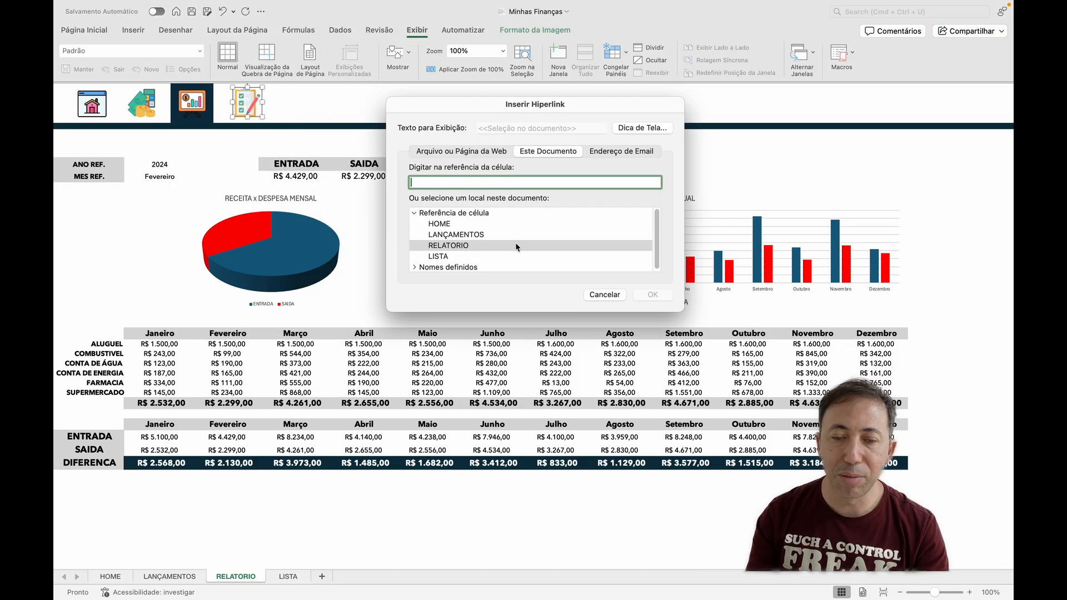
pyautogui.click(460, 255)
pyautogui.click(441, 183)
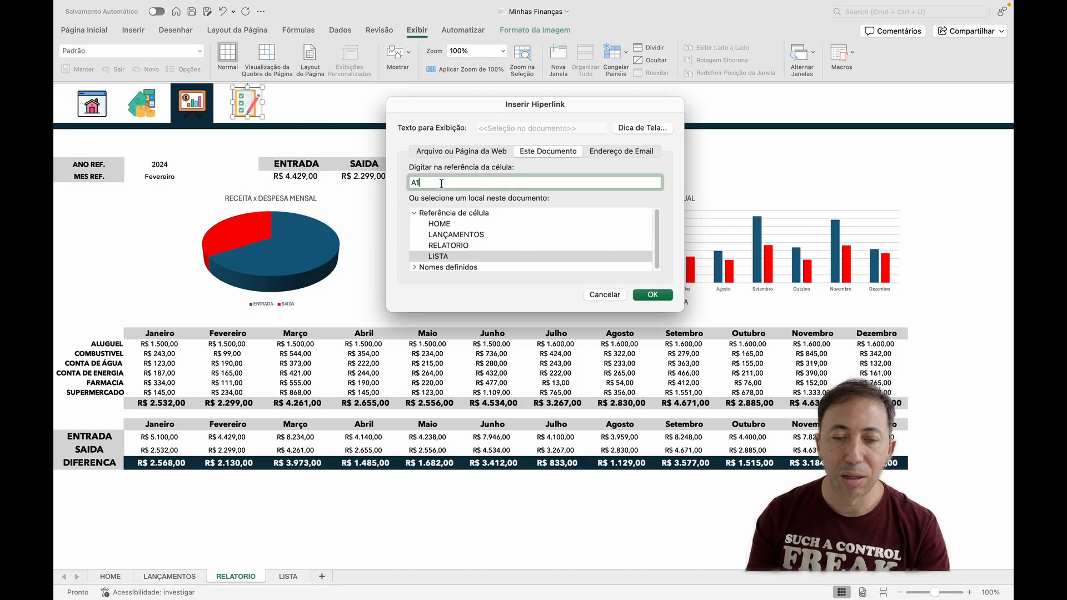
pyautogui.press('Return')
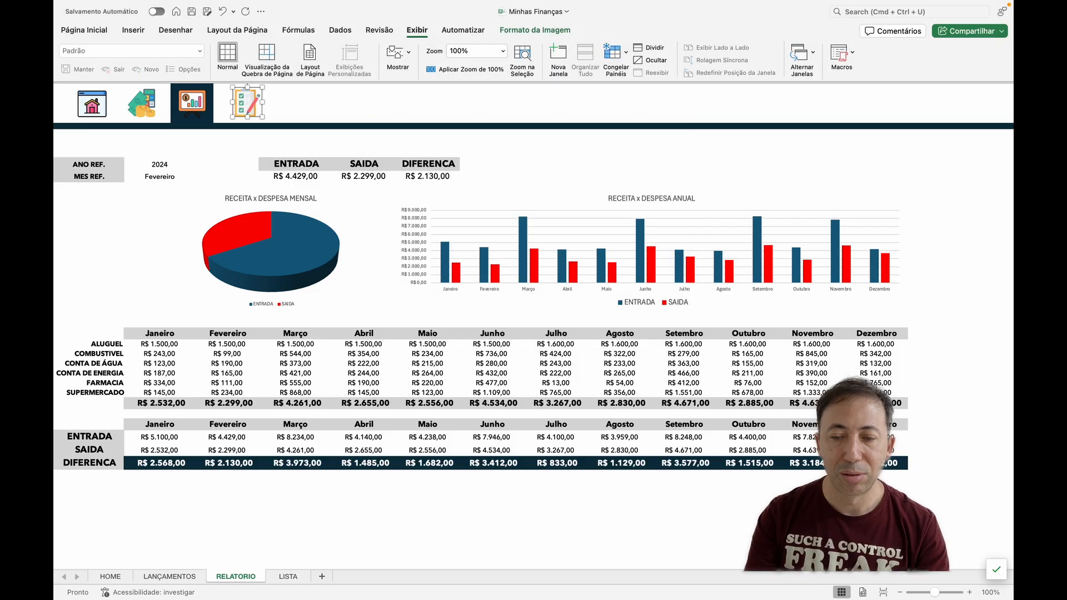
pyautogui.click(481, 161)
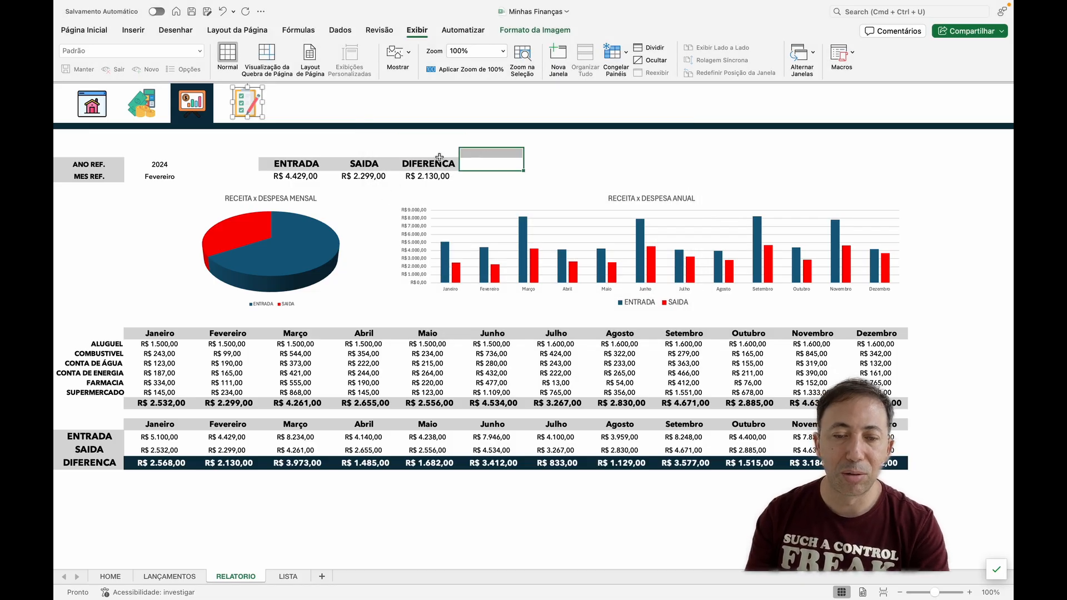
# - Follow the money icon's link to the LANÇAMENTOS sheet and hide that sheet's headings and gridlines
pyautogui.click(142, 106)
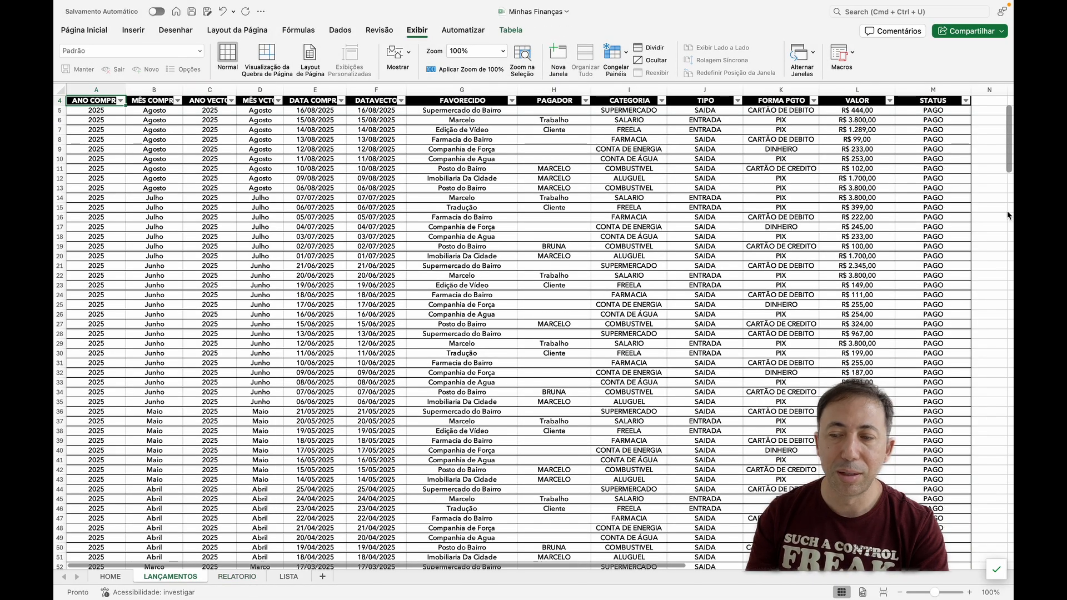
pyautogui.scroll(2, 1010, 147)
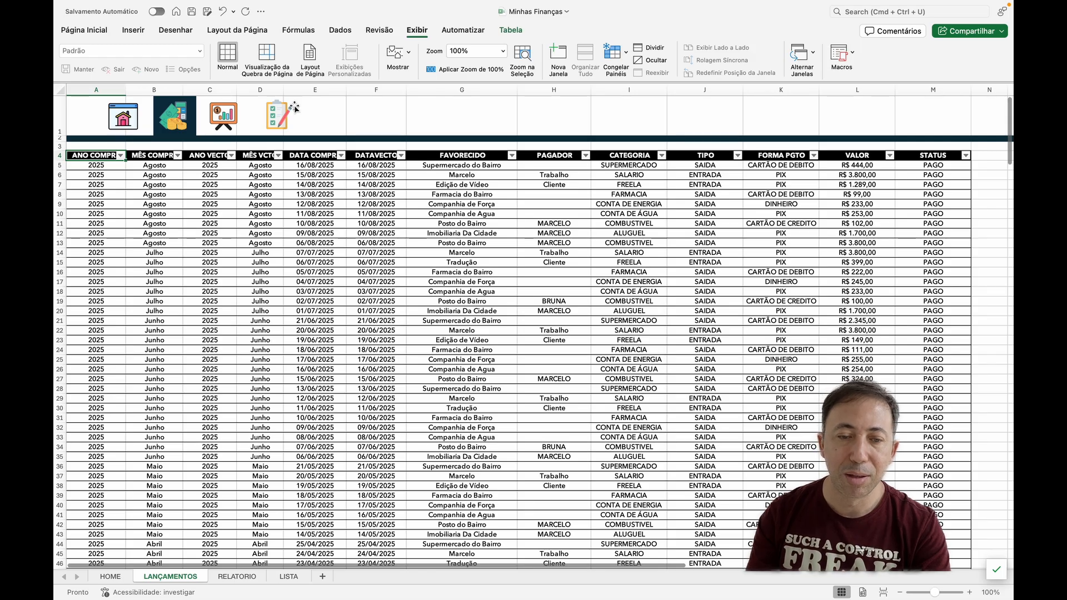
pyautogui.click(396, 56)
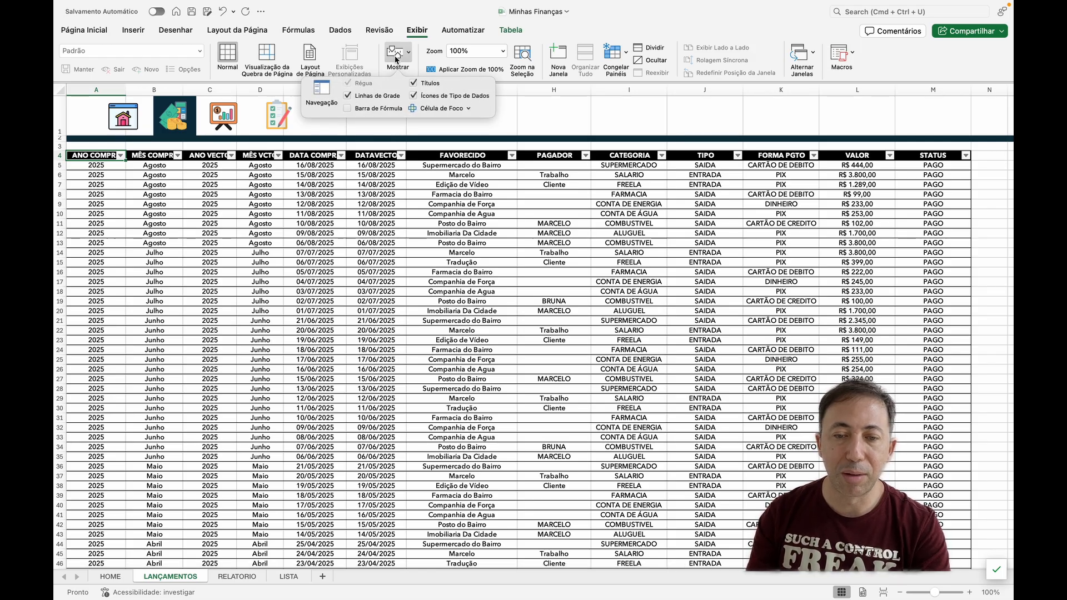
pyautogui.click(414, 83)
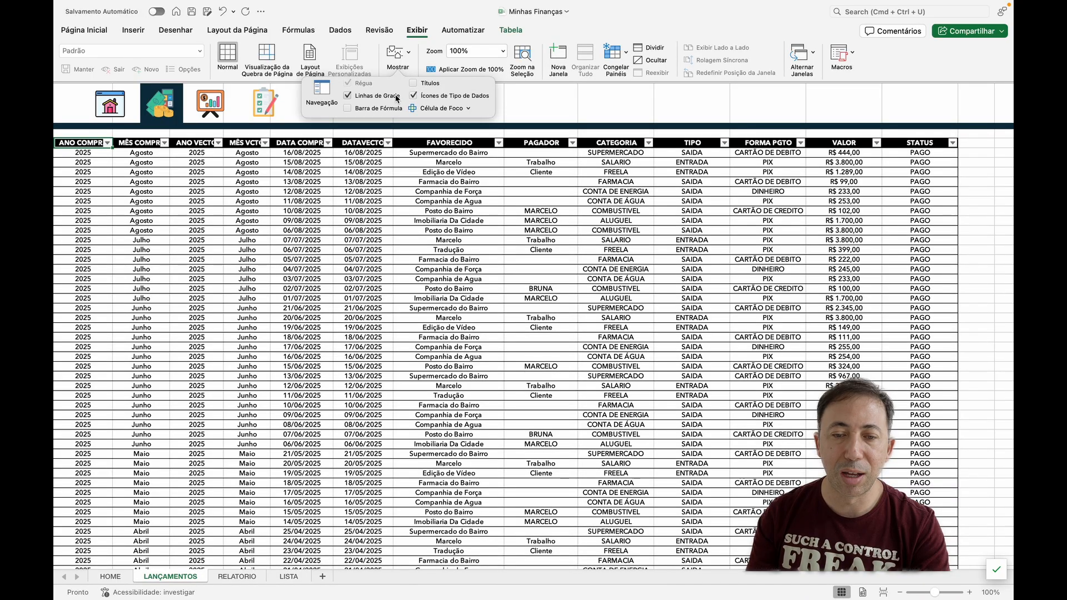
pyautogui.click(349, 96)
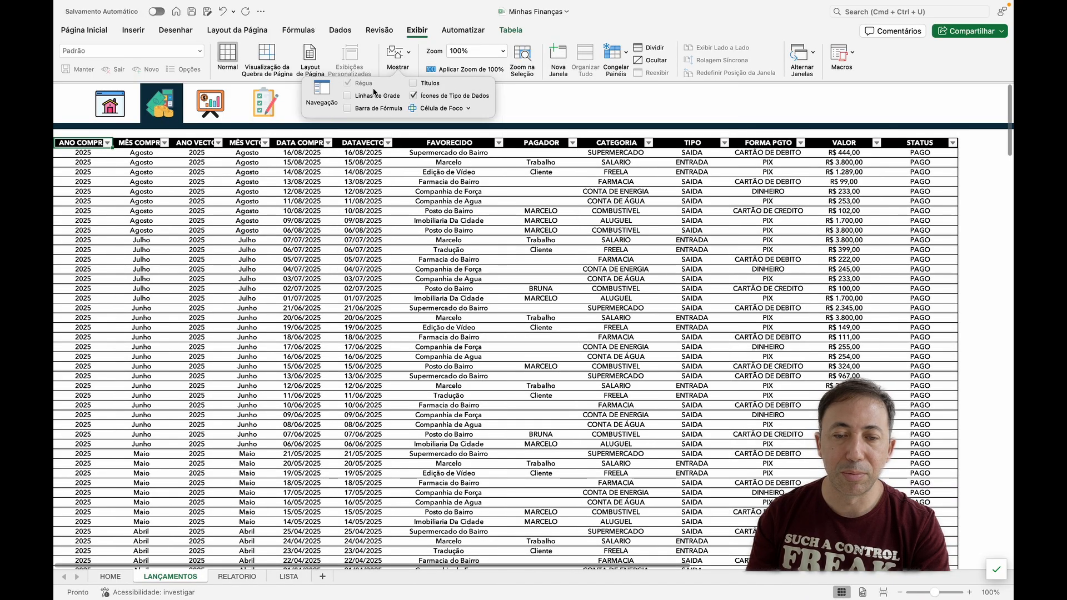
pyautogui.click(563, 103)
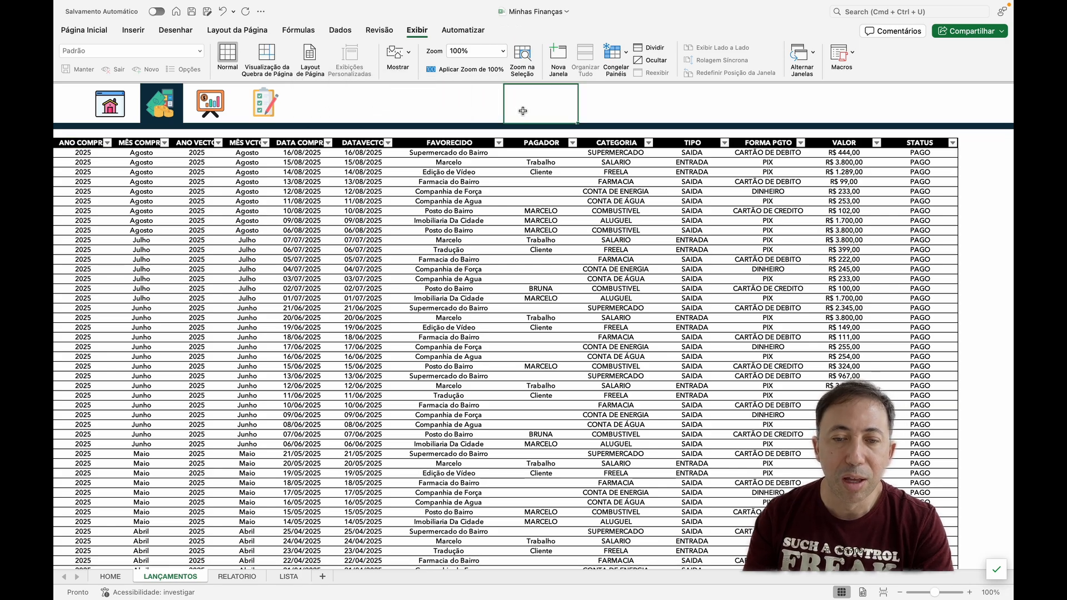
# - Freeze the panes of the LANÇAMENTOS sheet above the first data row, keeping the icon banner and table header fixed
pyautogui.scroll(-5, 498, 203)
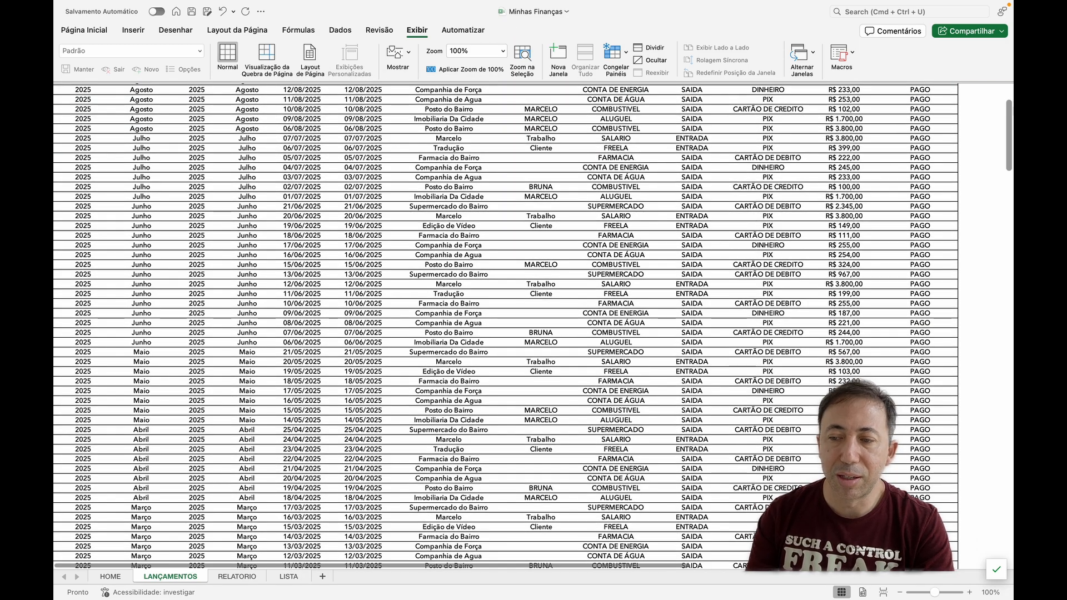
pyautogui.moveTo(1010, 121); pyautogui.dragTo(993, 63)
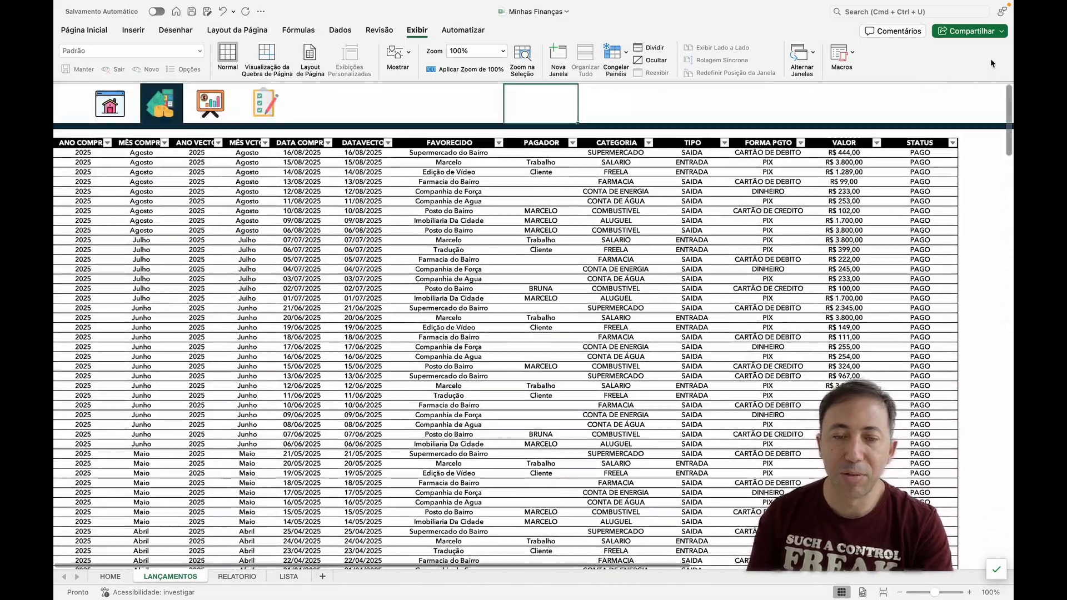
pyautogui.click(85, 153)
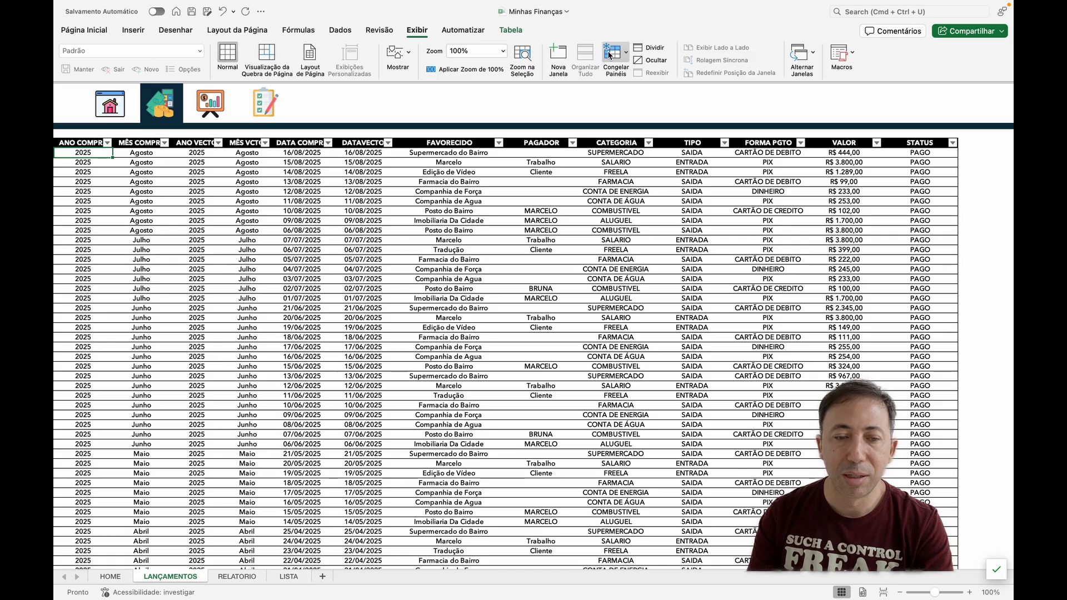
pyautogui.click(626, 54)
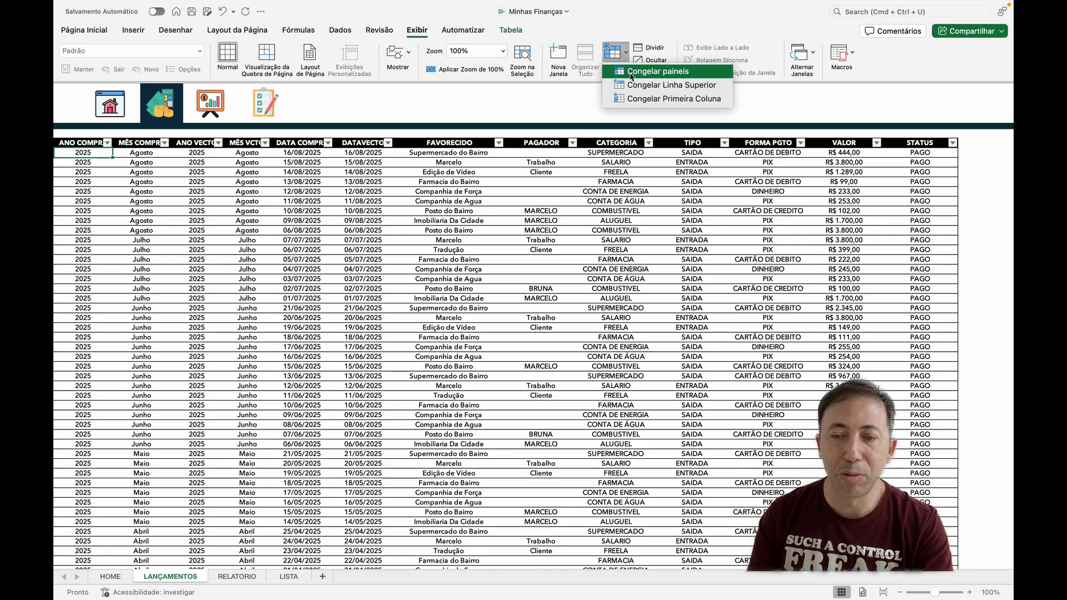
pyautogui.click(631, 72)
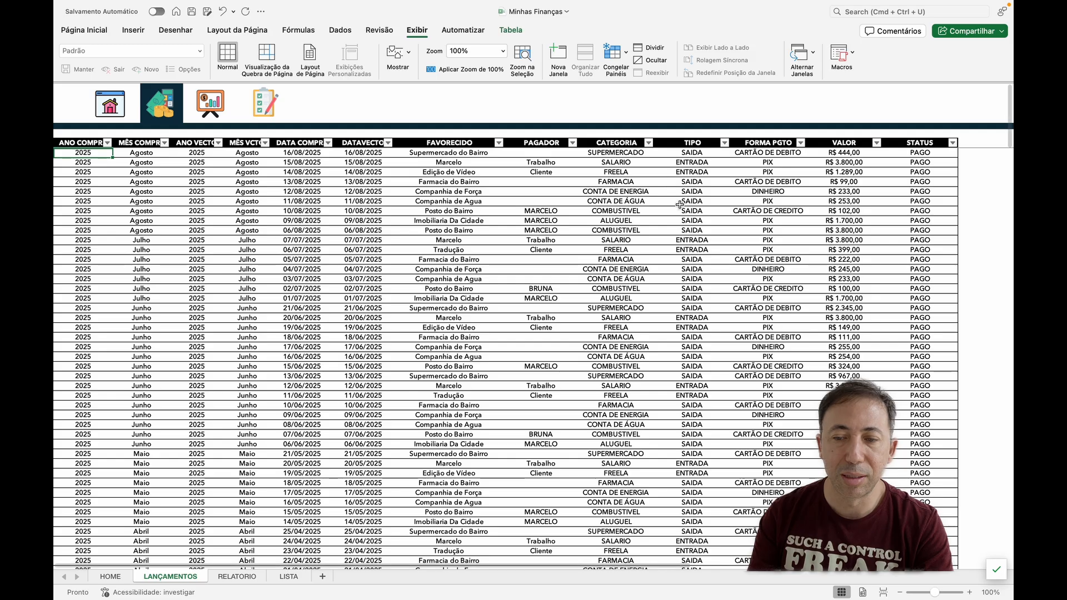
# - Try freezing the panes of the LANÇAMENTOS sheet from the ANO COMPRA header cell instead of the first data row
pyautogui.click(622, 54)
pyautogui.click(634, 72)
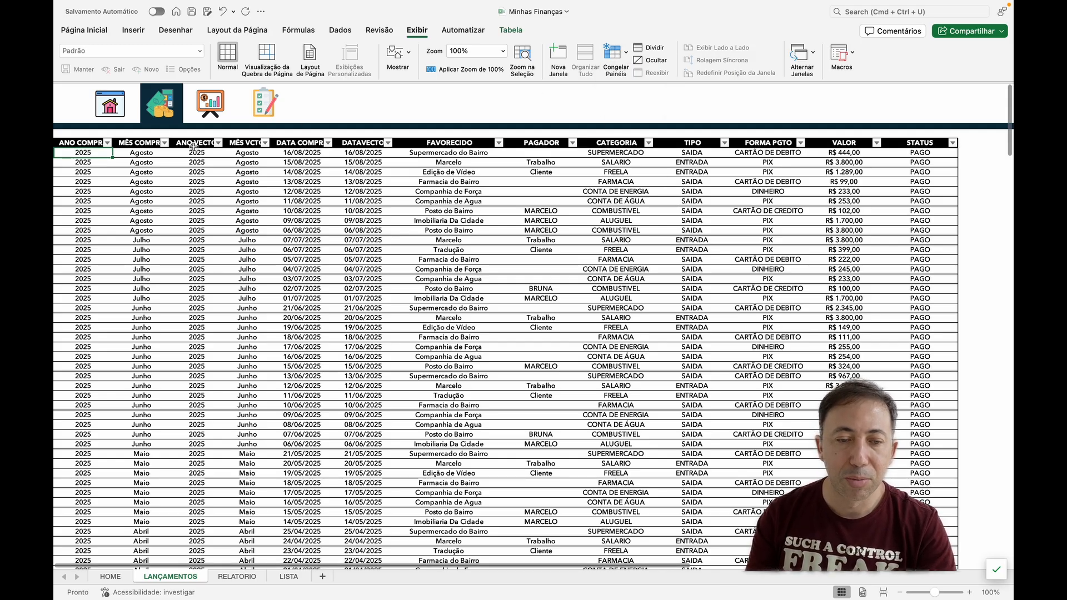
pyautogui.click(93, 143)
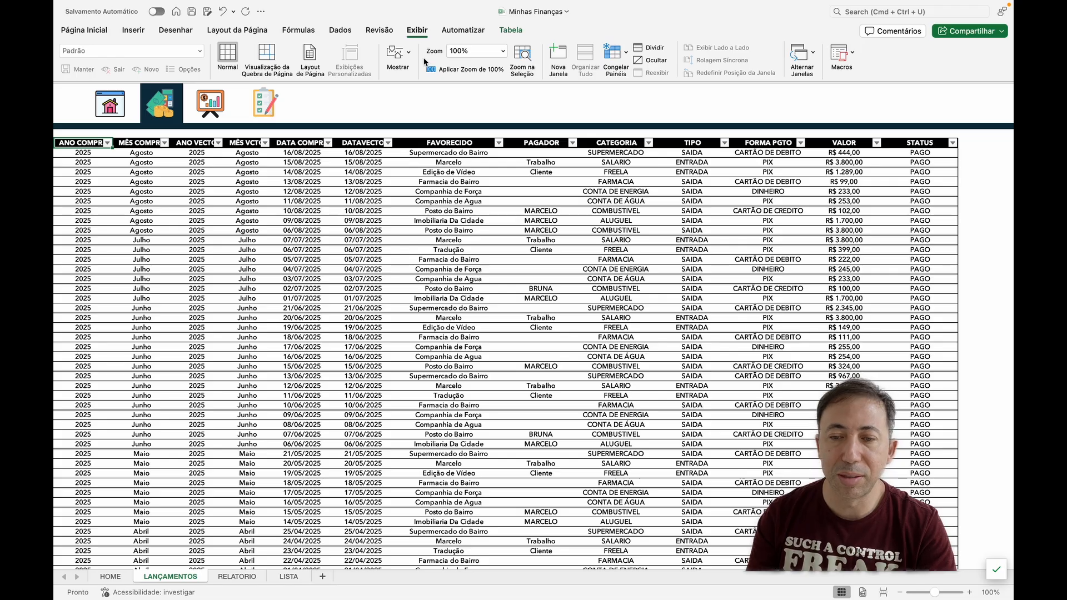
pyautogui.click(617, 56)
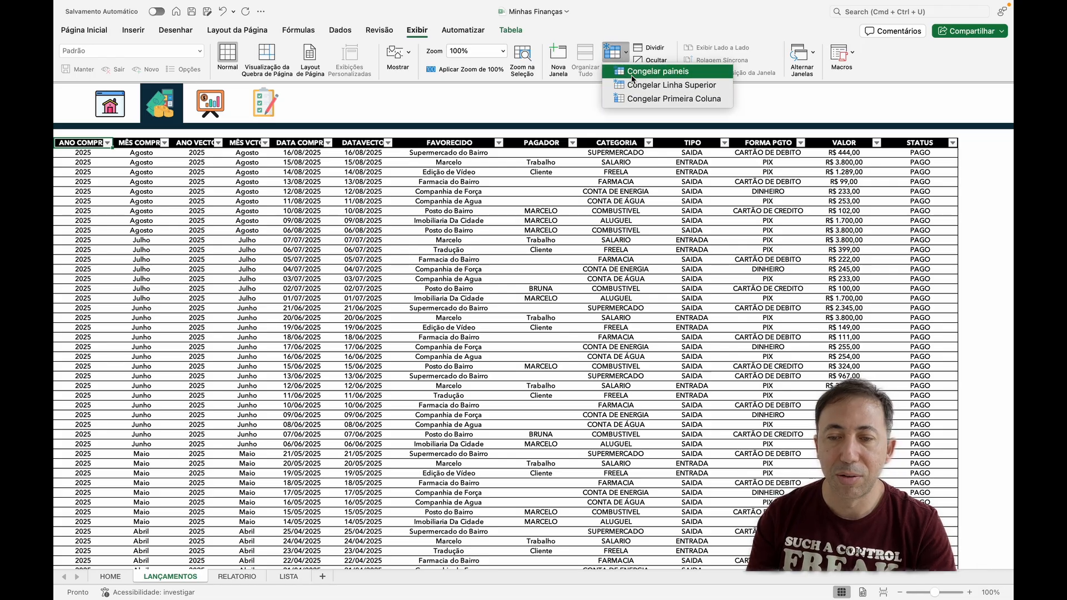
pyautogui.click(634, 69)
pyautogui.click(692, 240)
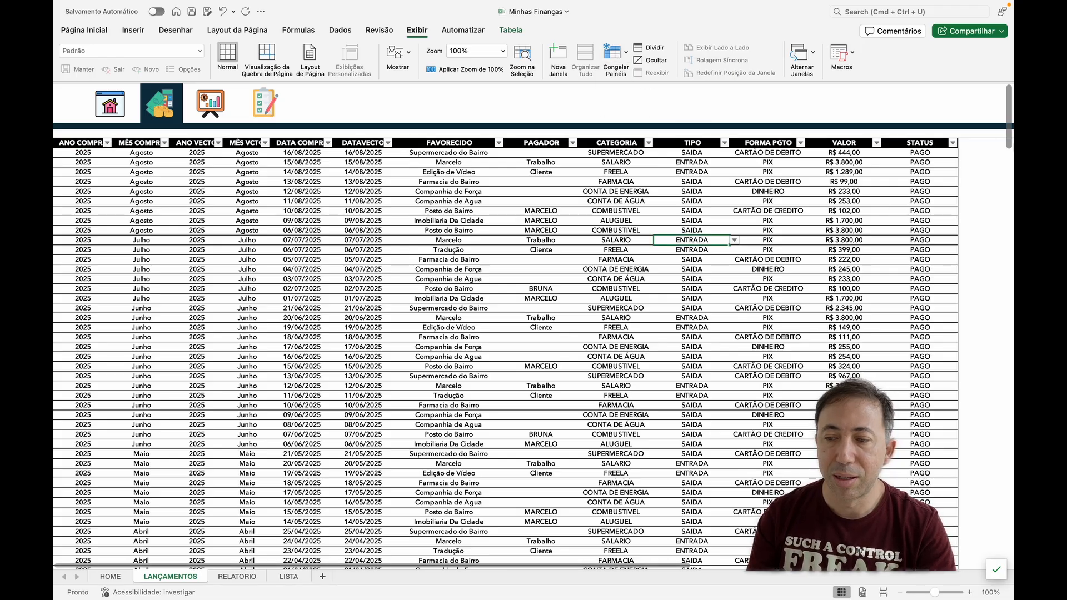
pyautogui.moveTo(1010, 125); pyautogui.dragTo(1009, 102)
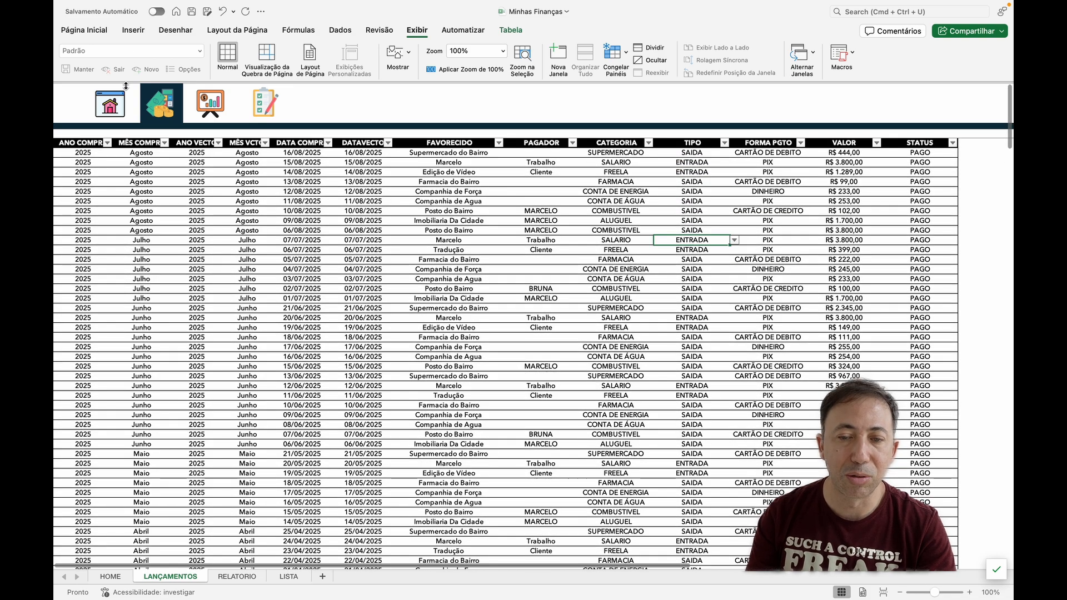
# - Unfreeze the LANÇAMENTOS panes, freeze them again above the first data row, and check the fixed header by scrolling
pyautogui.click(66, 144)
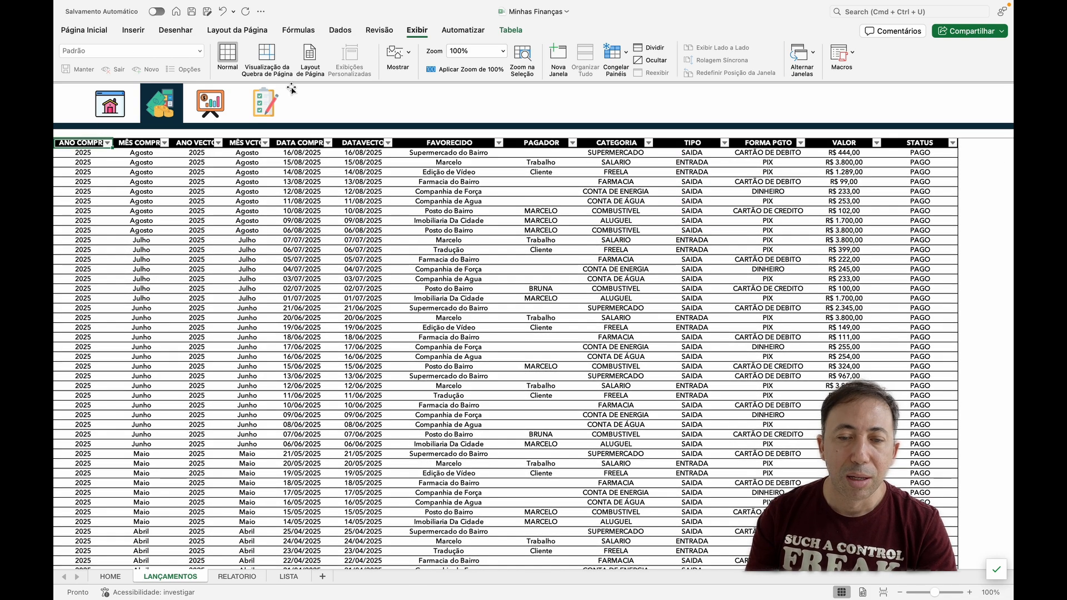
pyautogui.click(613, 54)
pyautogui.click(625, 72)
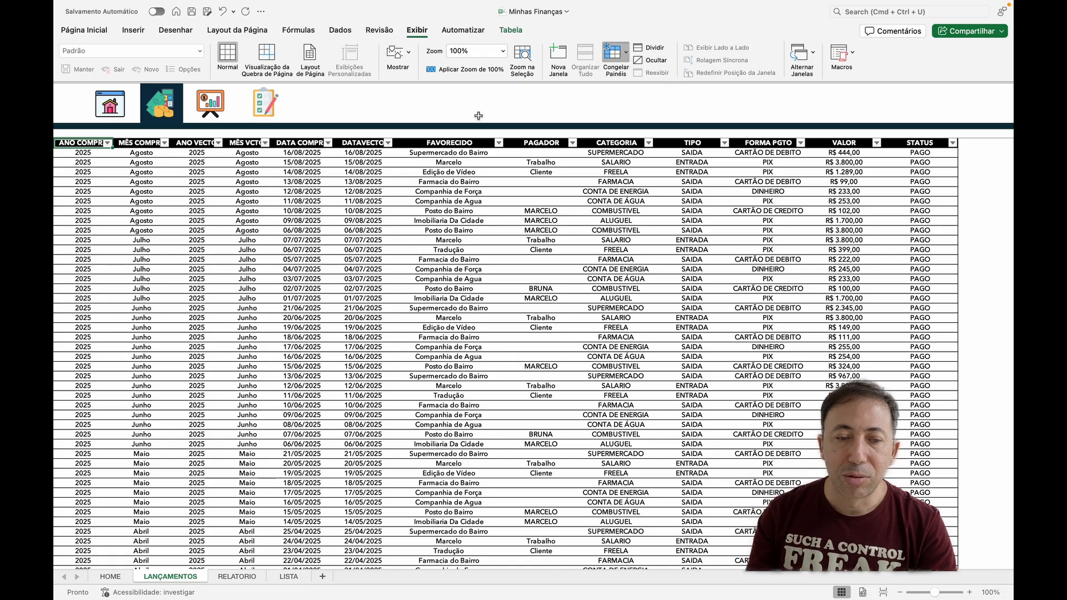
pyautogui.press('Down')
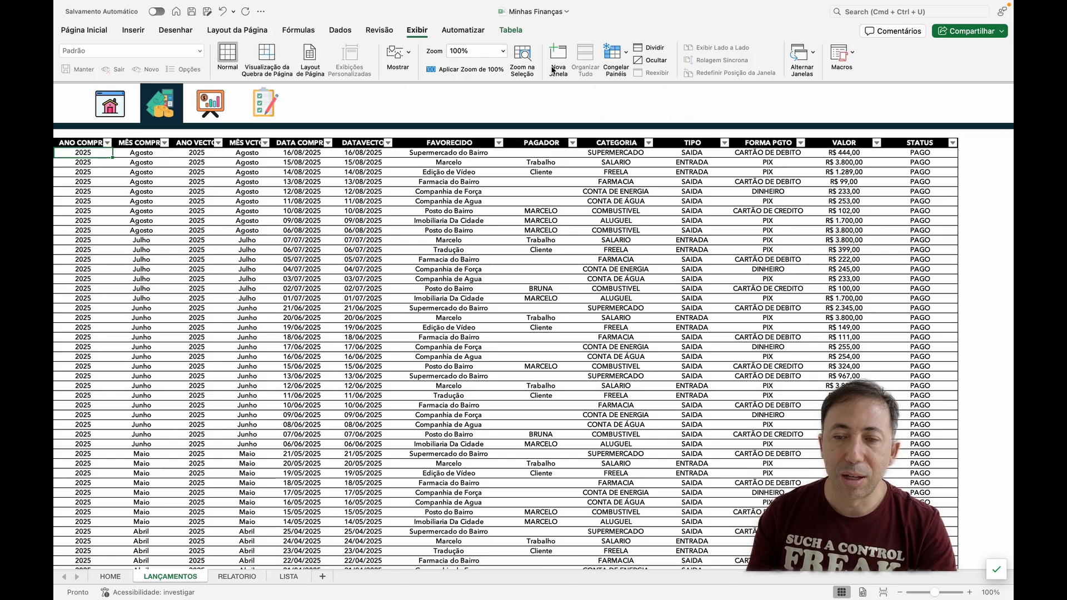
pyautogui.click(614, 53)
pyautogui.click(639, 72)
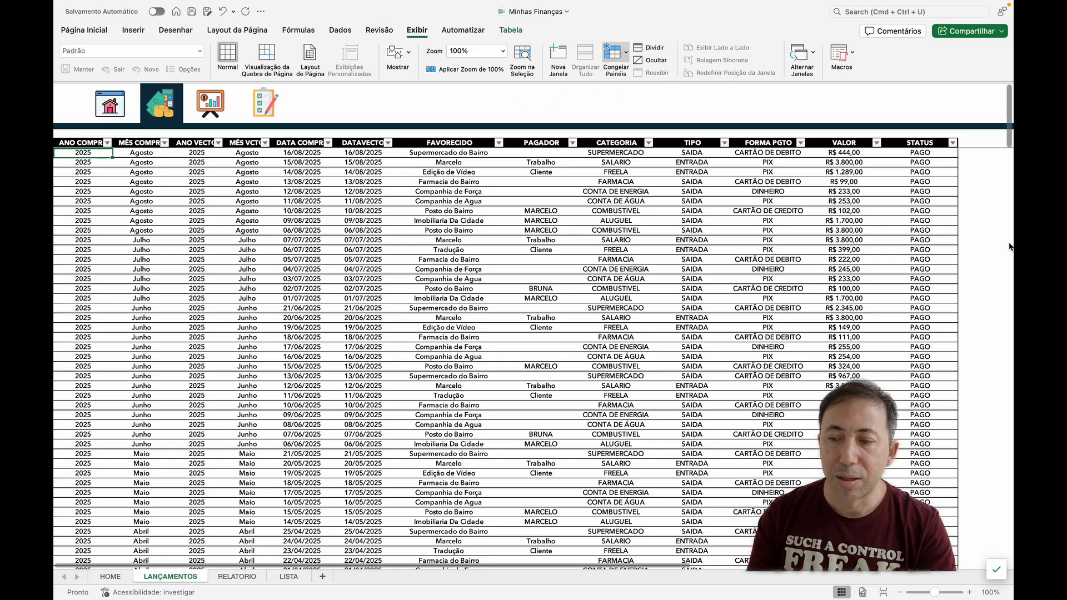
pyautogui.scroll(-20, 1012, 125)
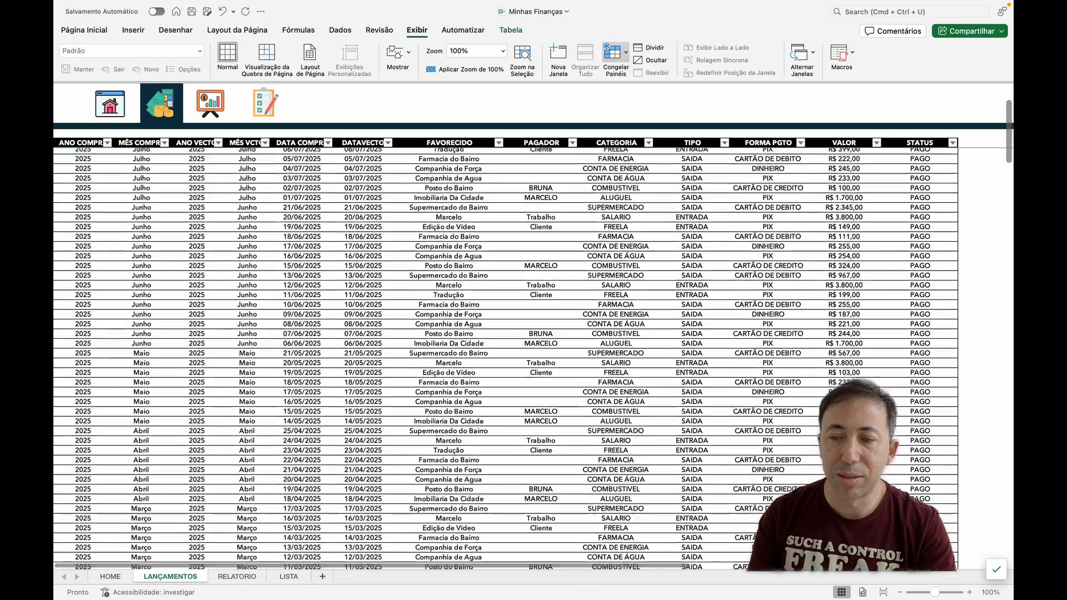
pyautogui.scroll(20, 1012, 125)
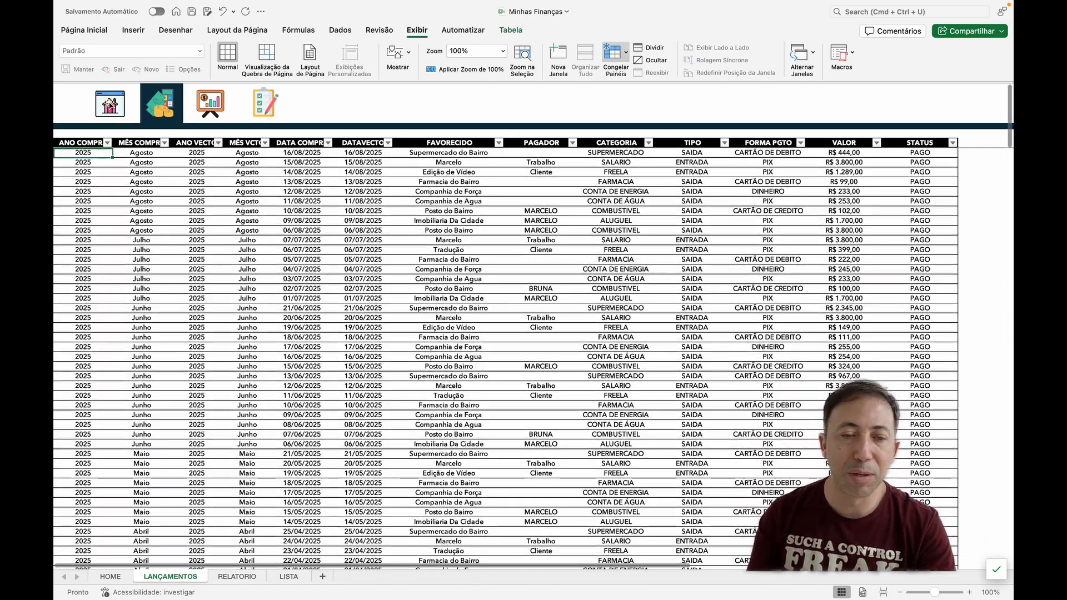
# - Add a hyperlink from the house icon on the LANÇAMENTOS sheet to cell A4 of the HOME sheet
pyautogui.rightClick(111, 104)
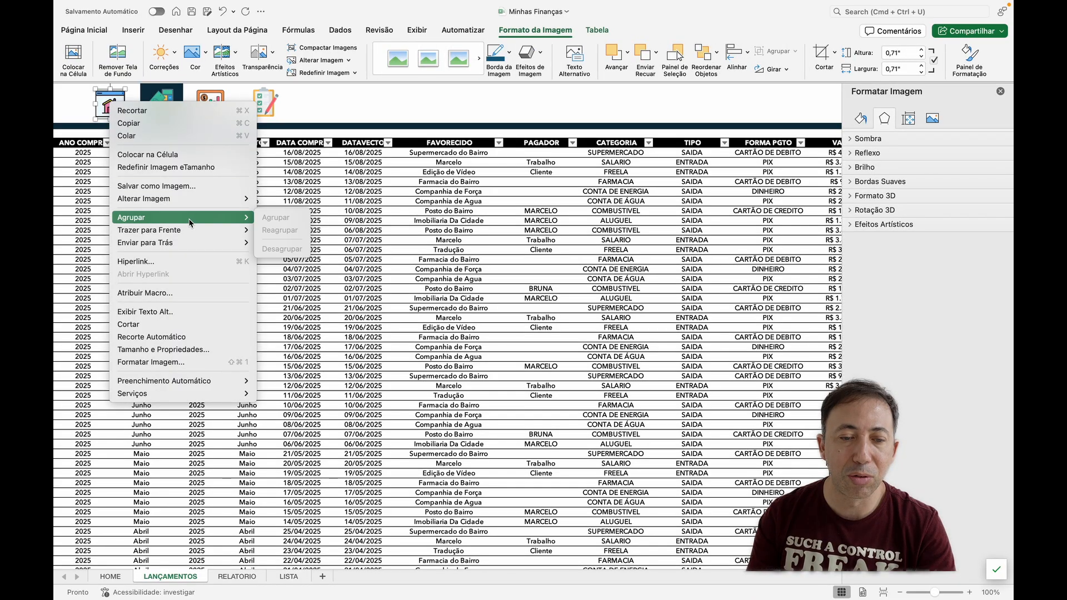
pyautogui.click(185, 260)
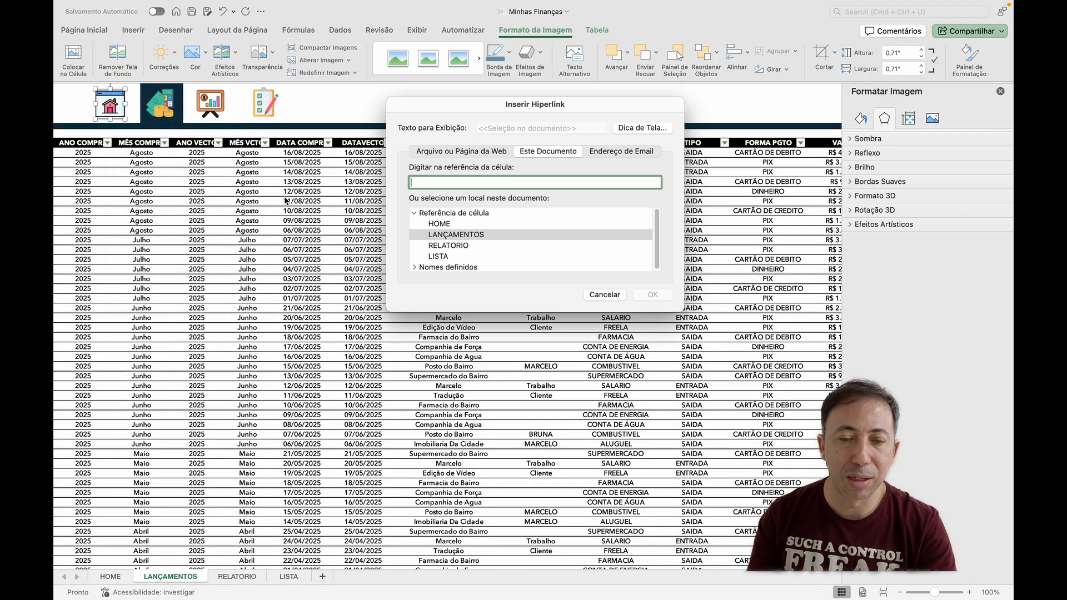
pyautogui.click(438, 224)
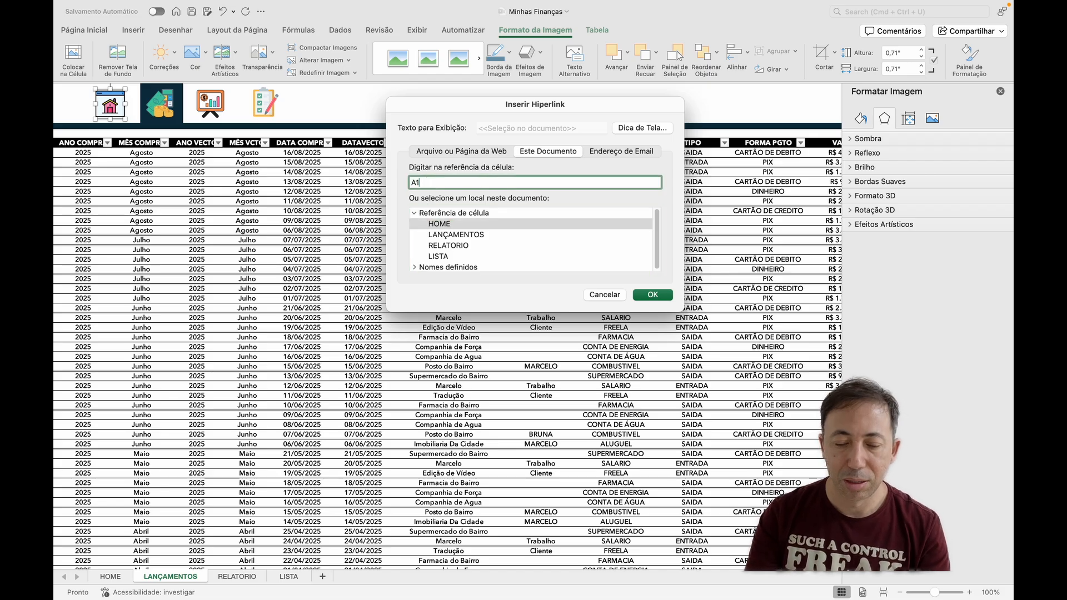
pyautogui.press('Return')
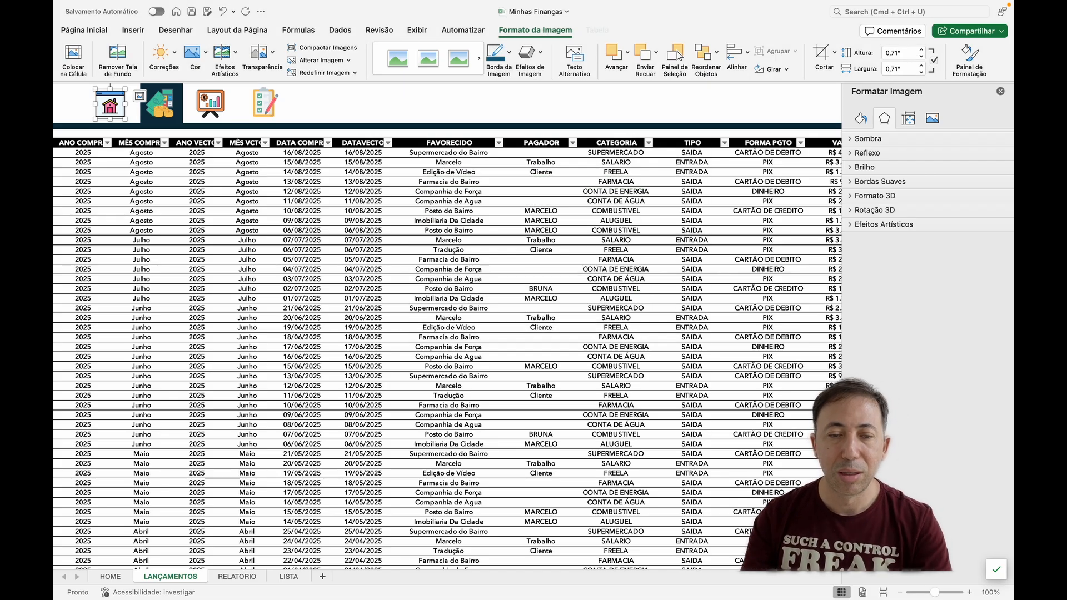
pyautogui.click(446, 90)
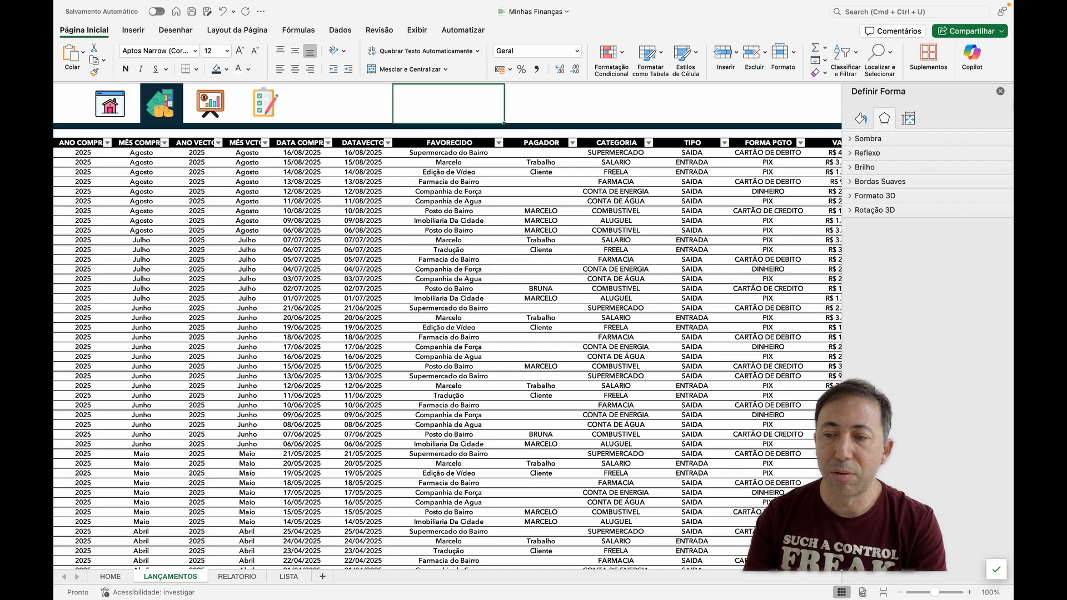
pyautogui.click(1001, 91)
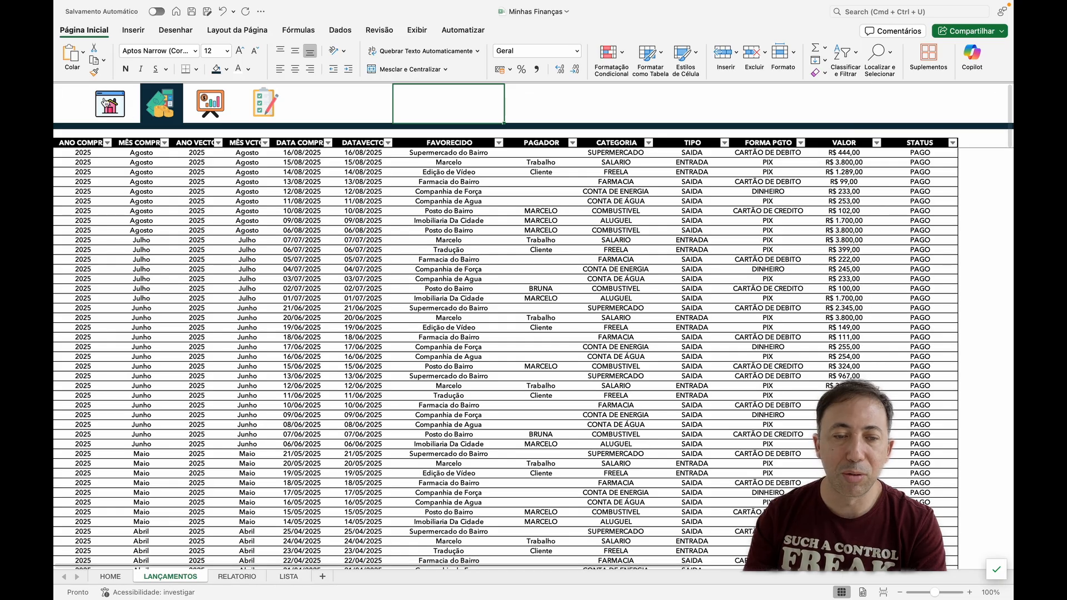
# - Follow the house icon's link to the HOME sheet and hide that sheet's headings and gridlines
pyautogui.click(105, 100)
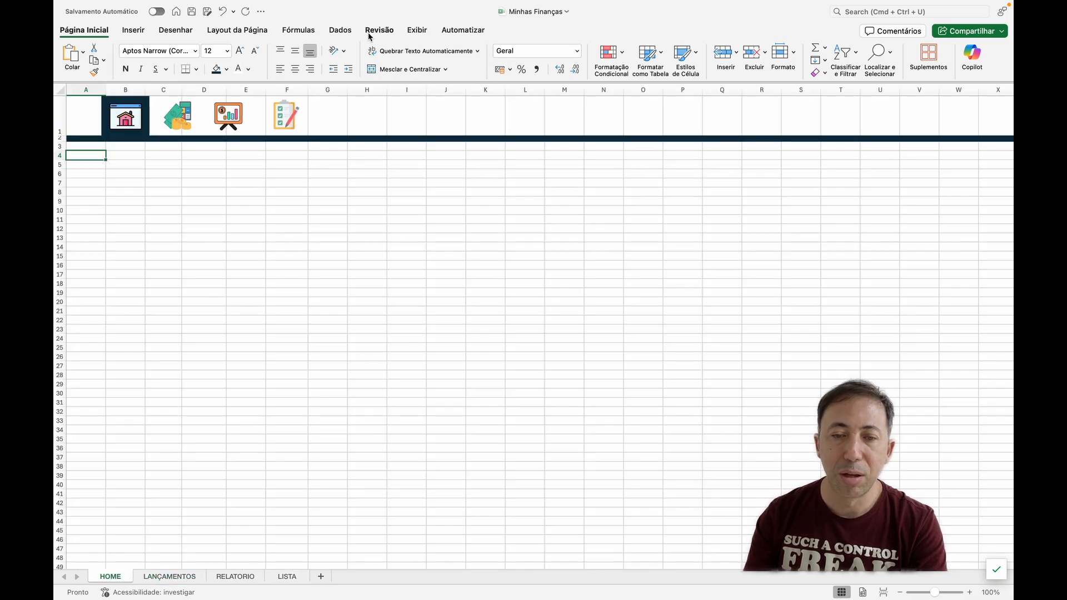
pyautogui.click(416, 30)
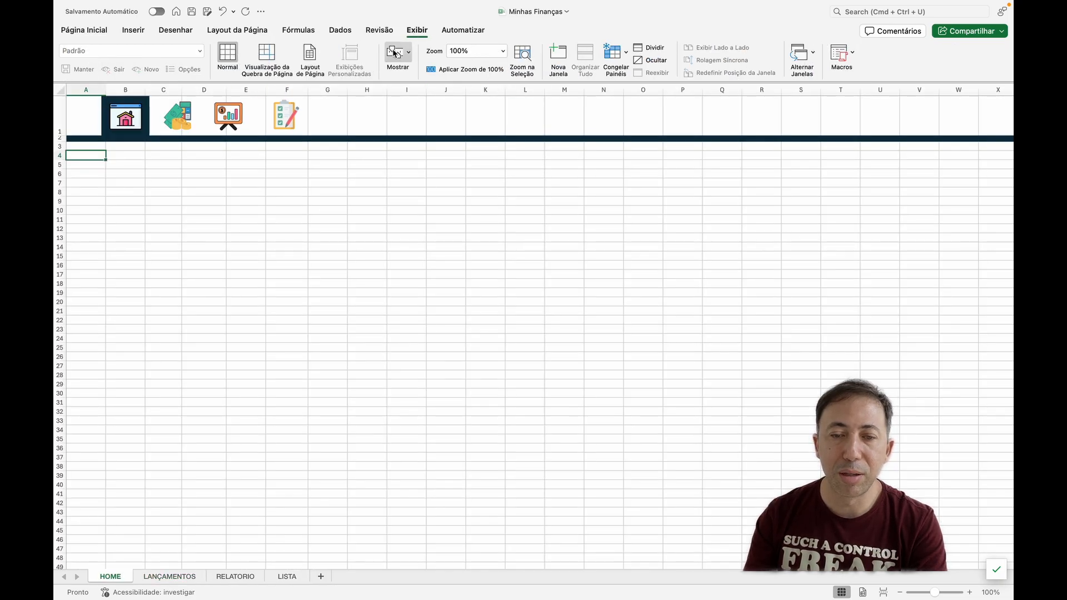
pyautogui.click(395, 54)
pyautogui.click(414, 84)
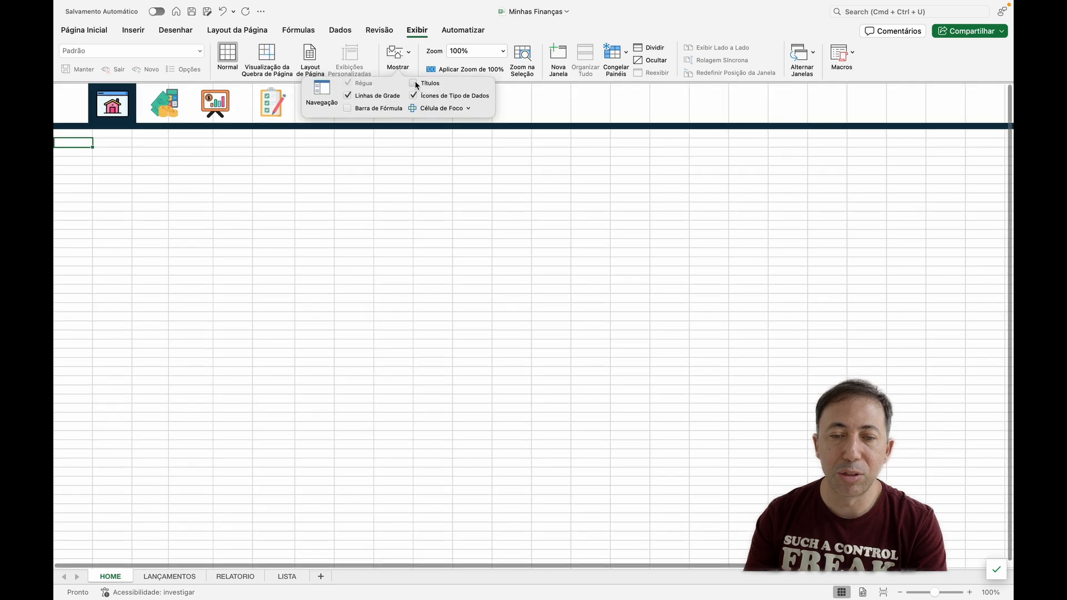
pyautogui.click(348, 96)
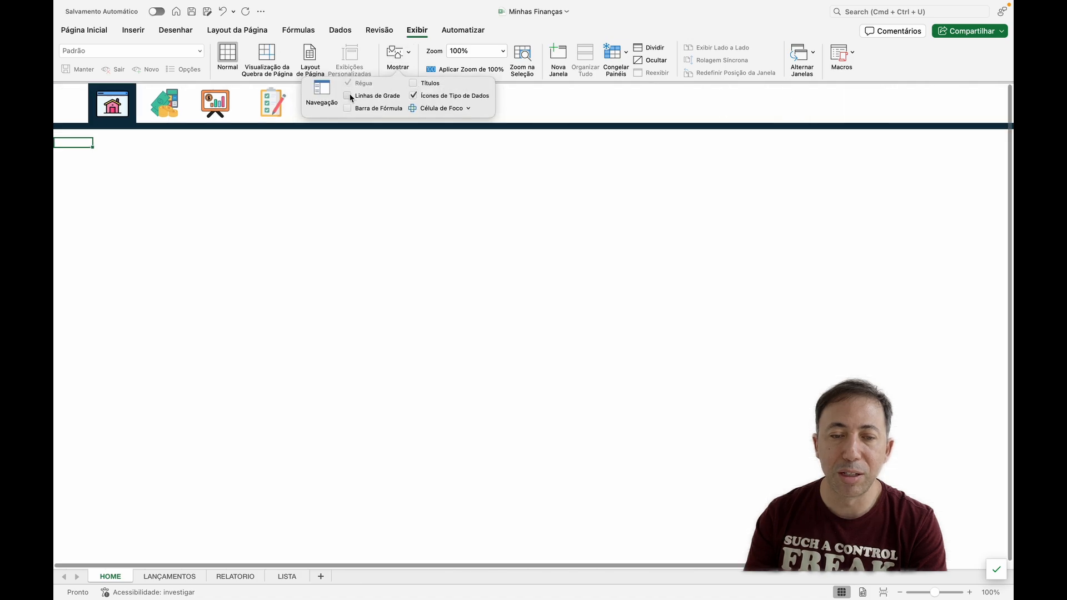
pyautogui.click(305, 243)
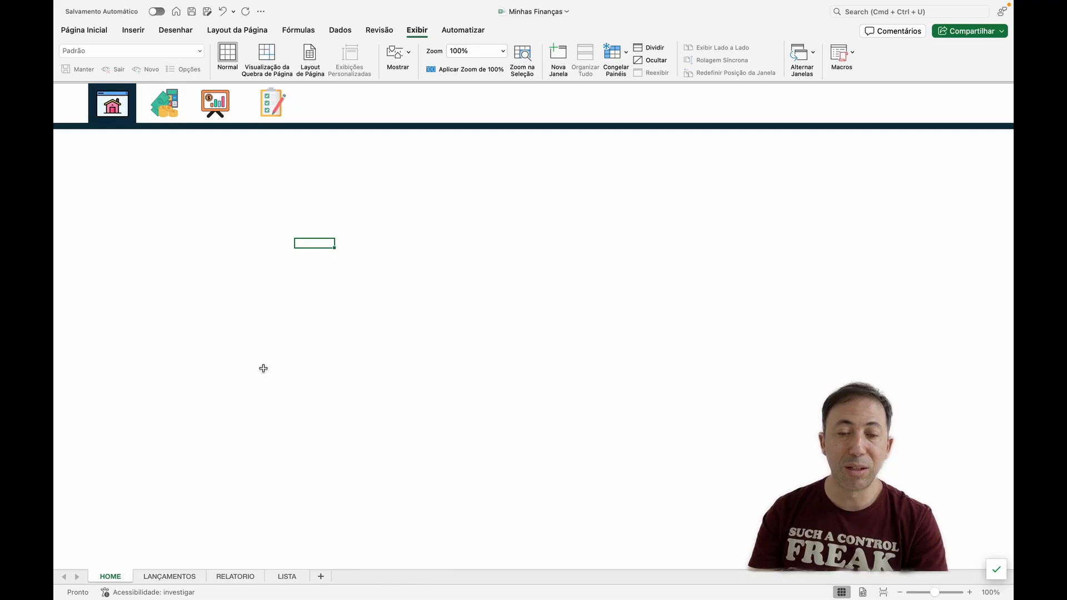
# - Enter the title CONTROLE FINANCEIRO in an empty cell in the middle area of the HOME sheet
pyautogui.click(282, 284)
pyautogui.write('CONTROLE FINANCEIRO')
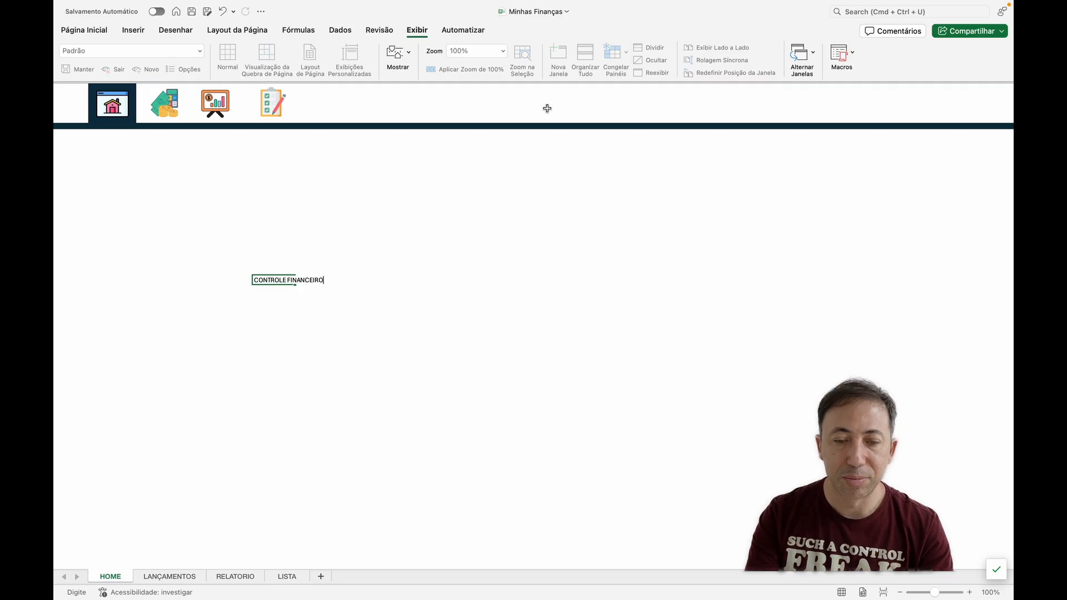
pyautogui.press('Return')
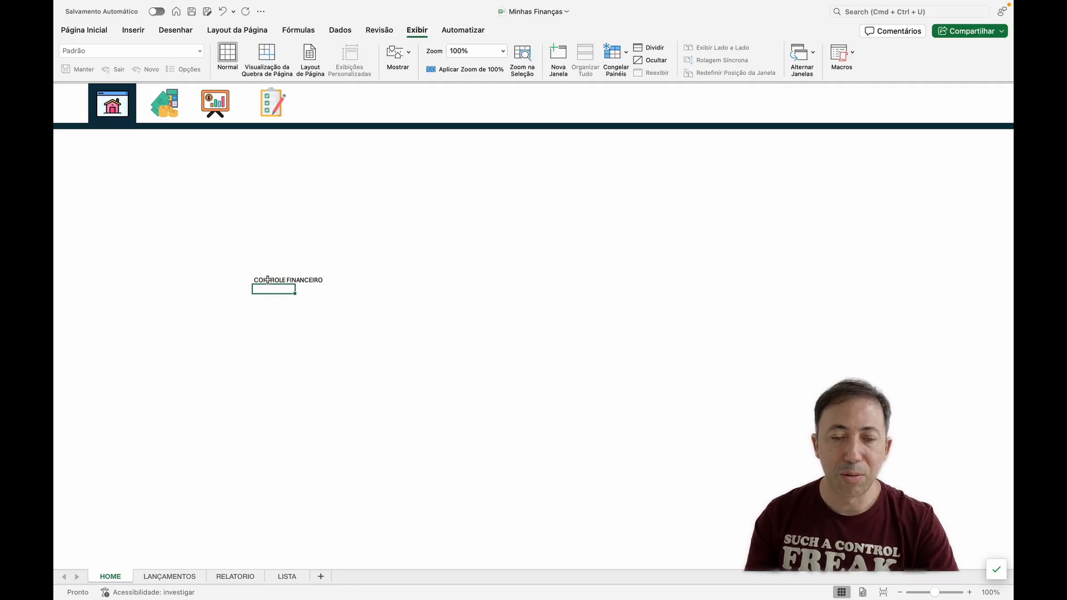
# - Format the CONTROLE FINANCEIRO title on the HOME sheet in bold at font size 80
pyautogui.click(267, 280)
pyautogui.click(85, 31)
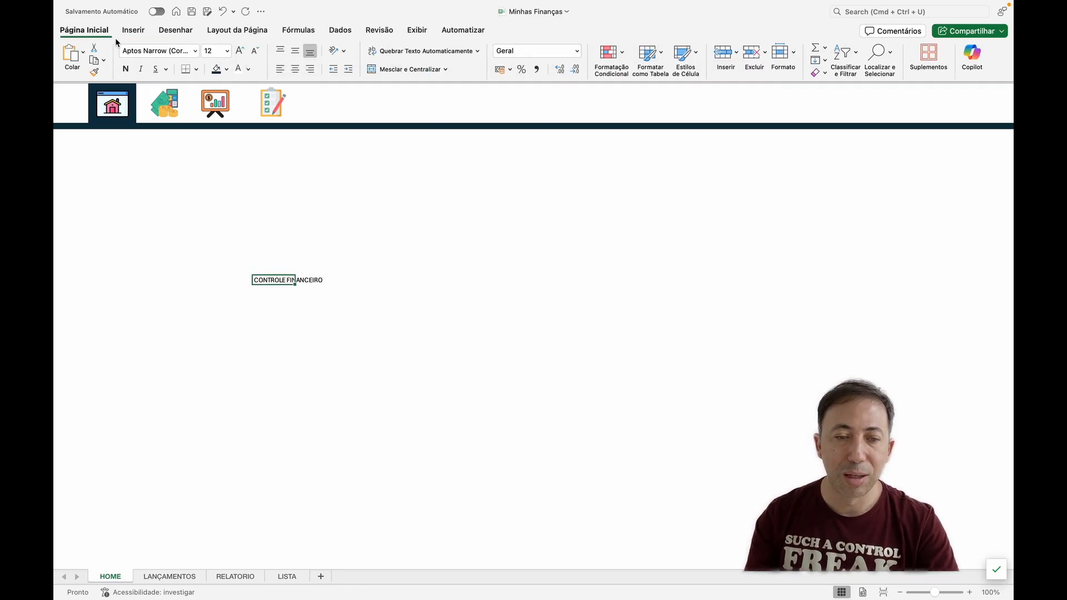
pyautogui.click(239, 52)
pyautogui.click(239, 51)
pyautogui.click(239, 51)
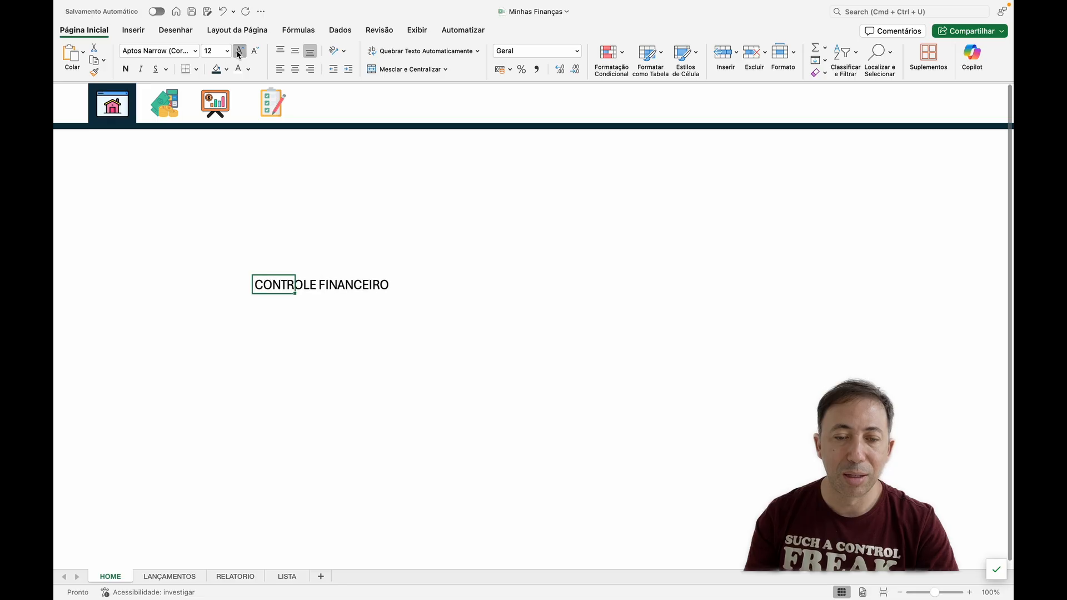
pyautogui.click(239, 51)
pyautogui.click(239, 52)
pyautogui.click(239, 51)
pyautogui.click(226, 51)
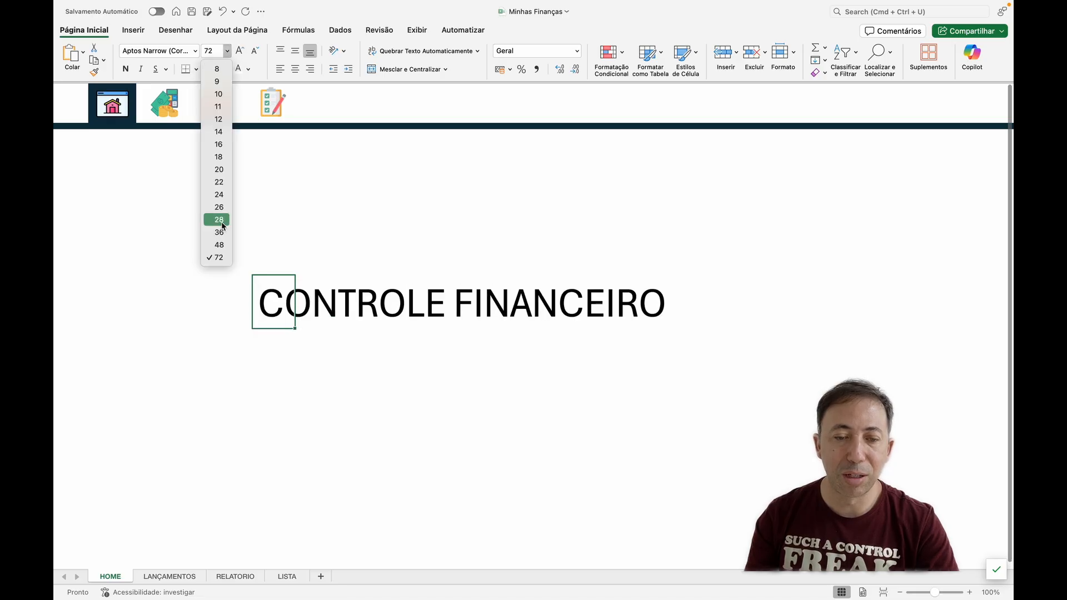
pyautogui.click(224, 259)
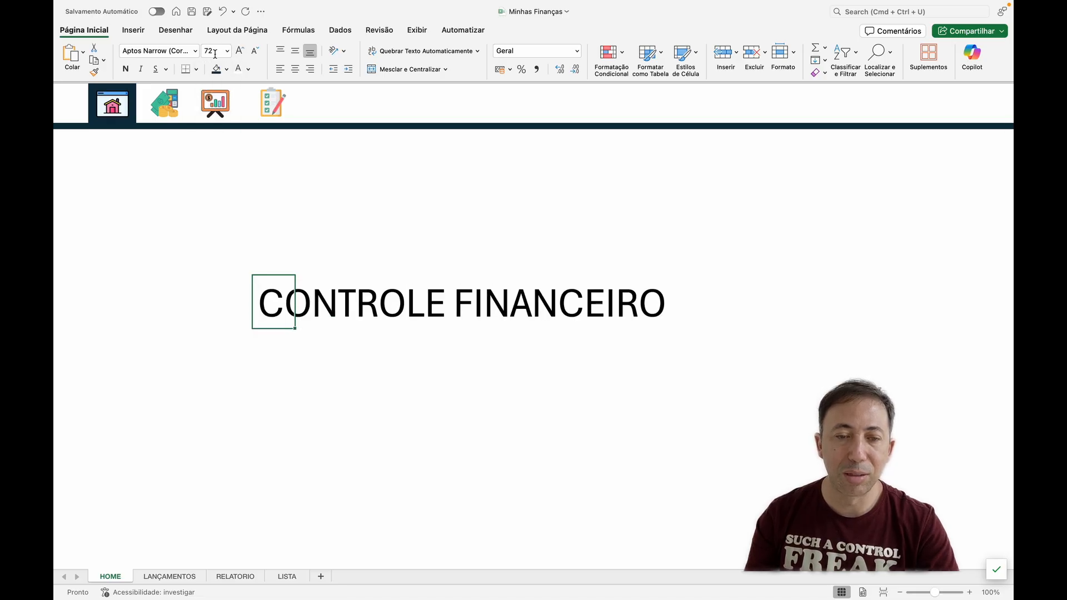
pyautogui.click(215, 53)
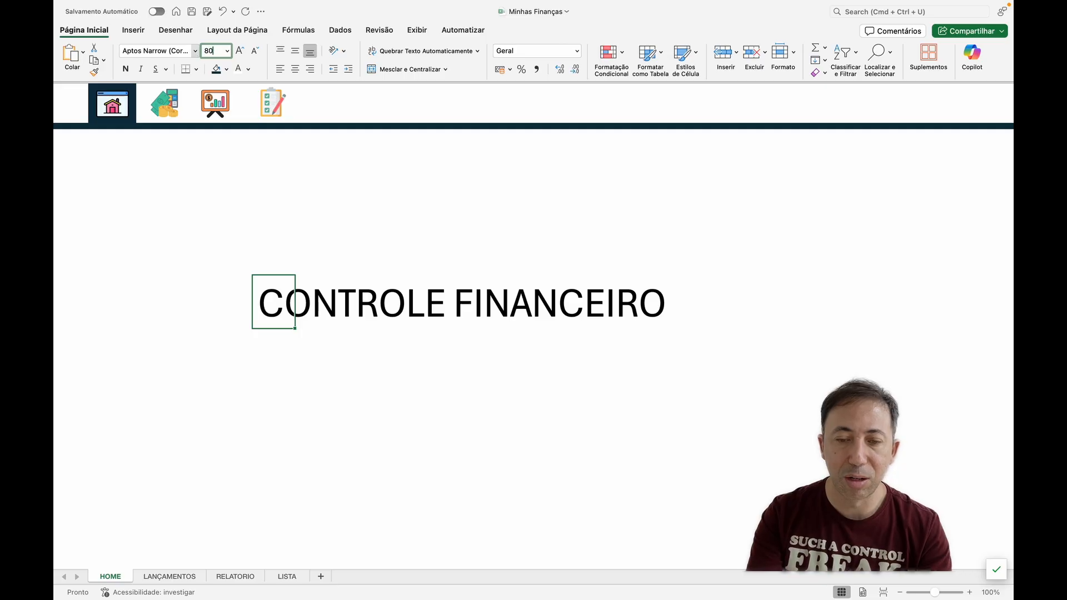
pyautogui.press('Return')
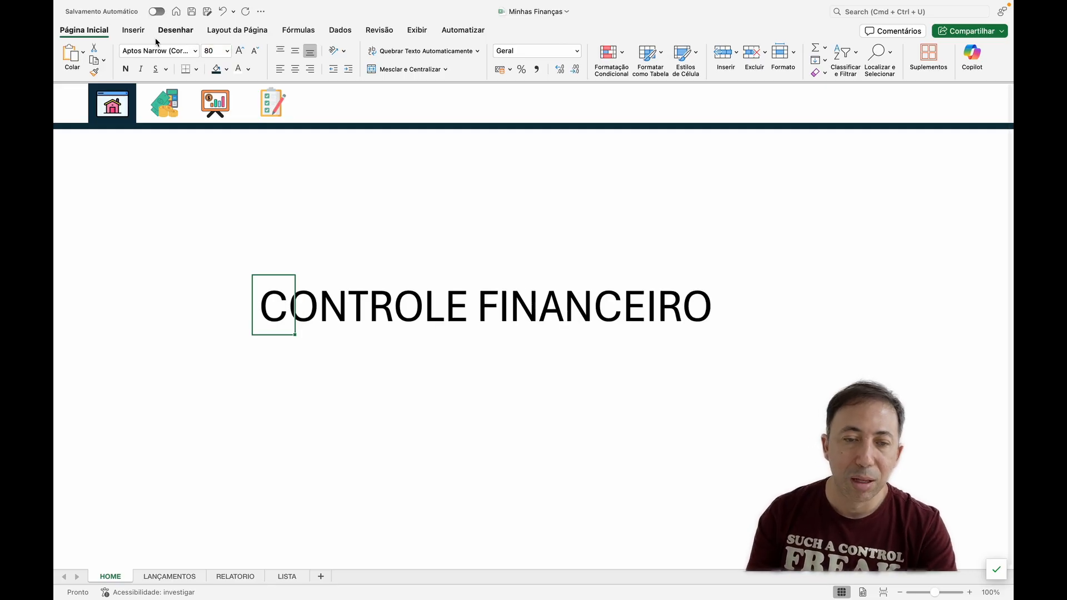
pyautogui.click(126, 69)
pyautogui.click(437, 307)
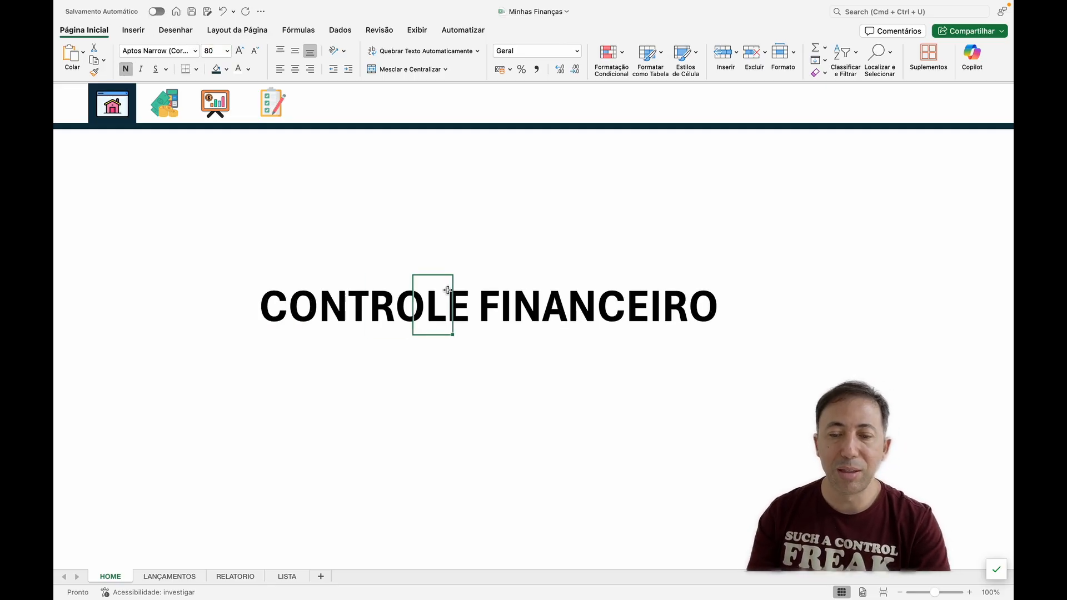
pyautogui.click(483, 262)
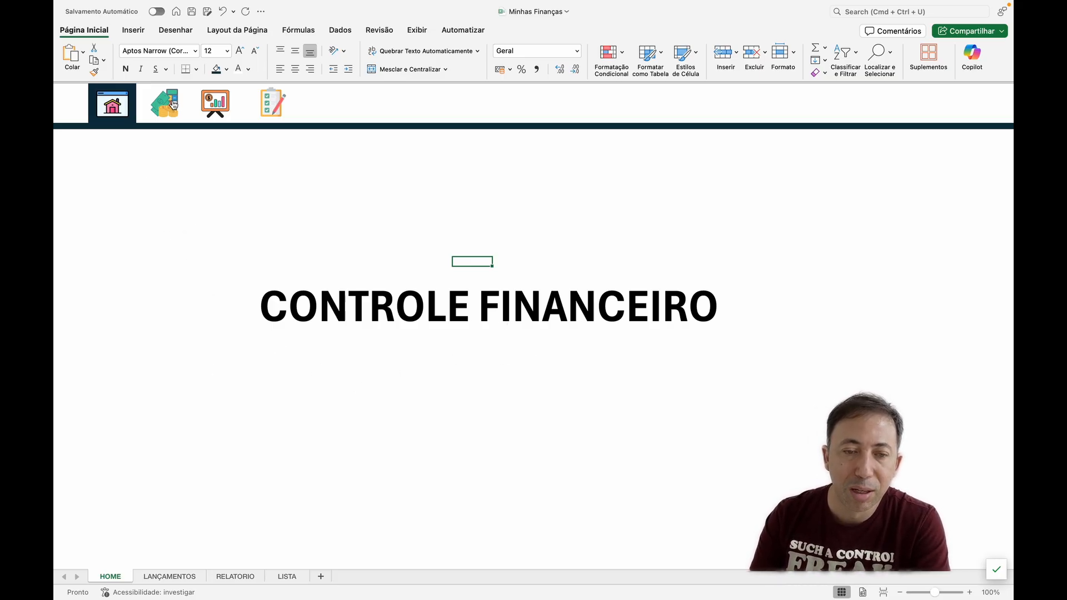
# - Go to the LANÇAMENTOS sheet through the money icon and add a hyperlink from its report icon to cell A4 of RELATORIO
pyautogui.click(173, 105)
pyautogui.click(173, 105)
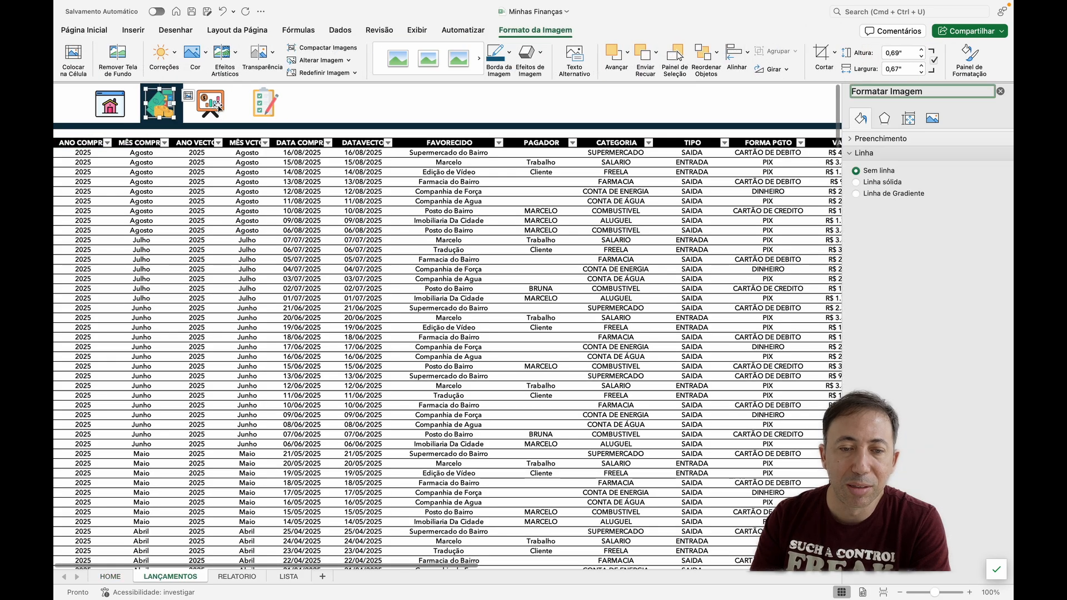
pyautogui.rightClick(219, 107)
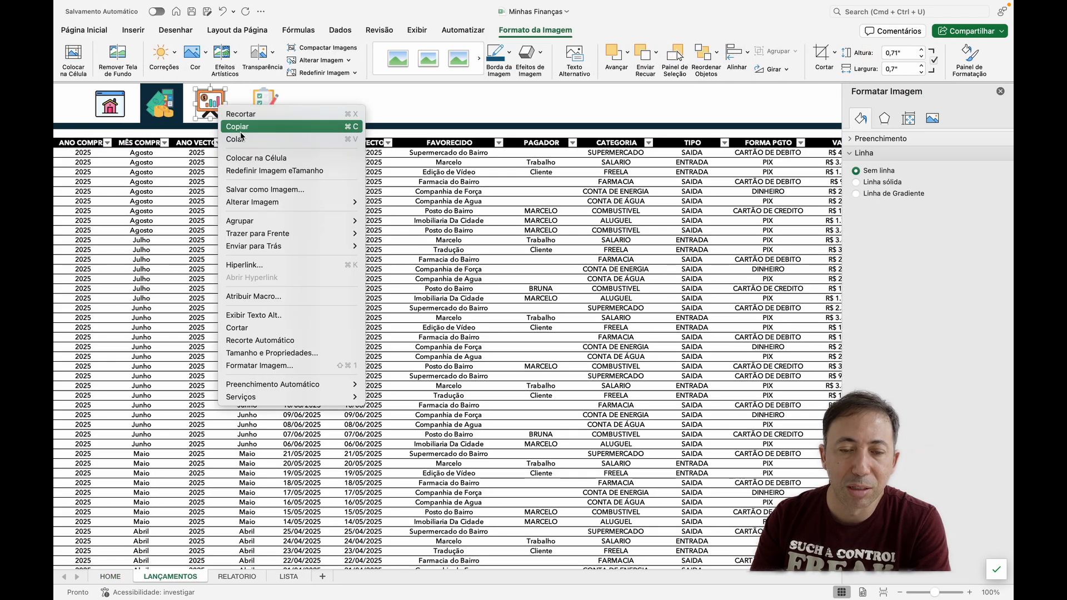
pyautogui.click(250, 265)
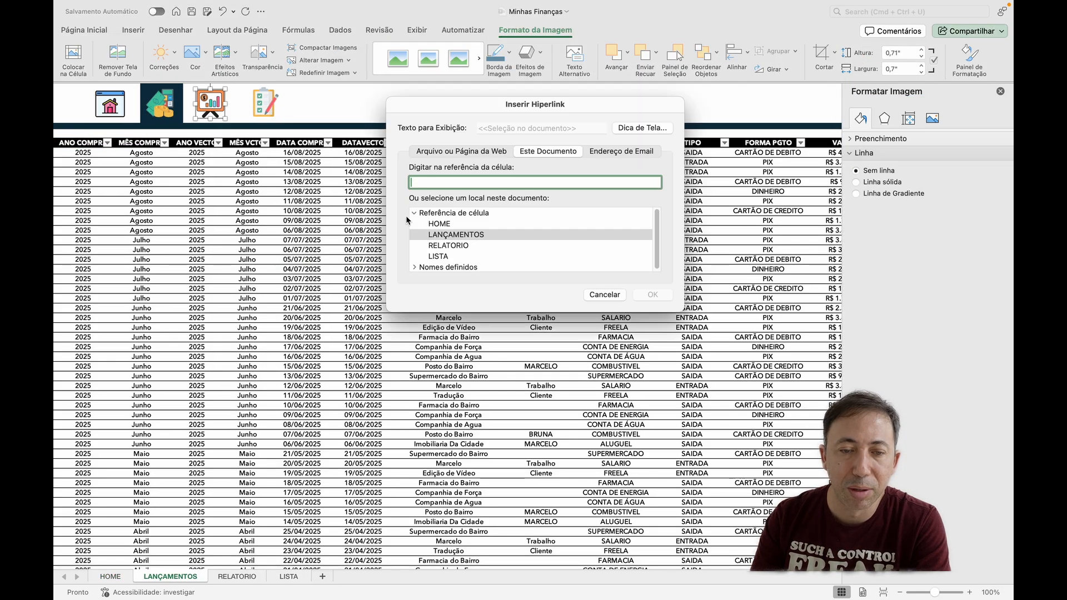
pyautogui.click(472, 245)
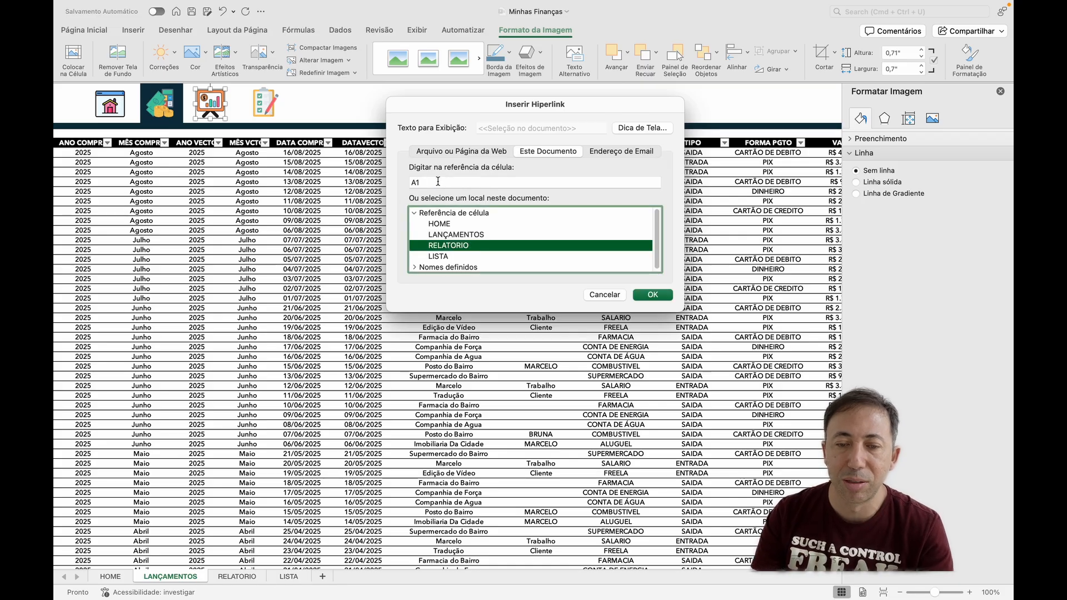
pyautogui.click(438, 182)
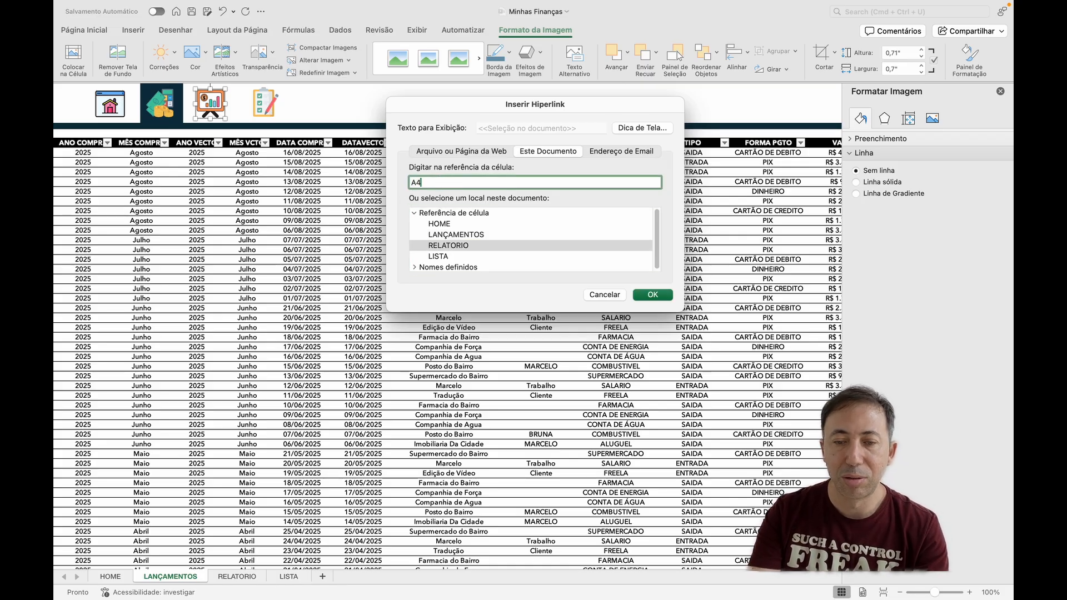
pyautogui.press('Return')
pyautogui.click(394, 108)
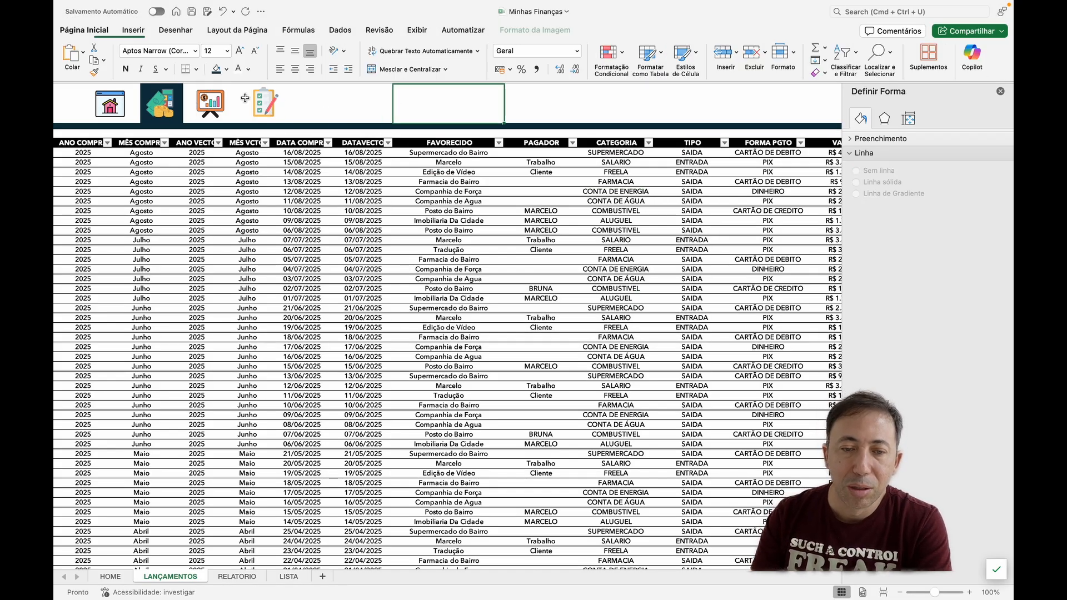
# - Add a hyperlink from the checklist icon on the LANÇAMENTOS sheet to the LISTA sheet
pyautogui.rightClick(262, 102)
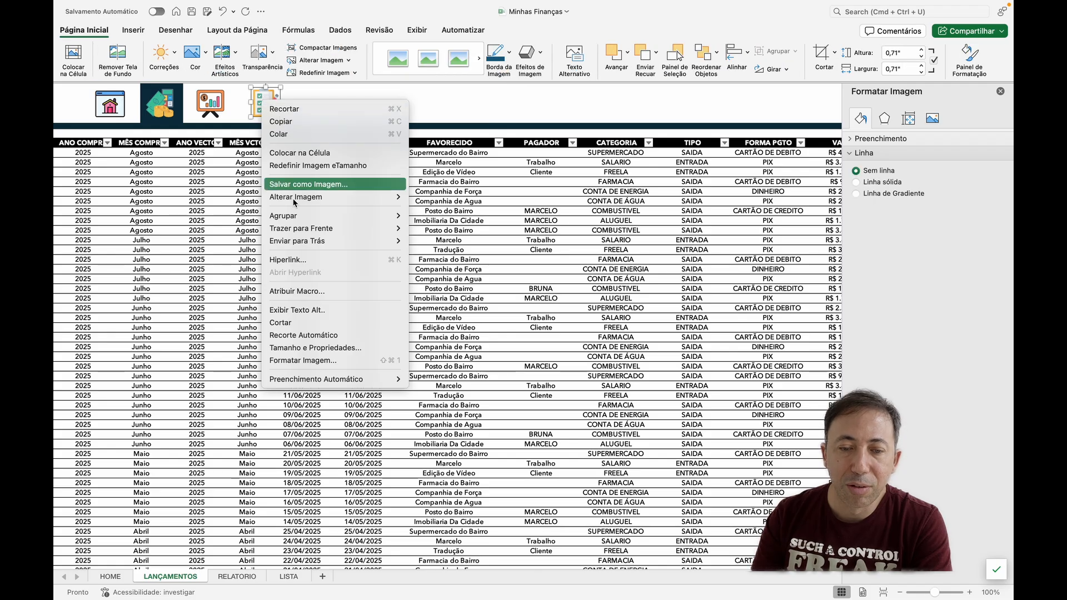
pyautogui.click(302, 265)
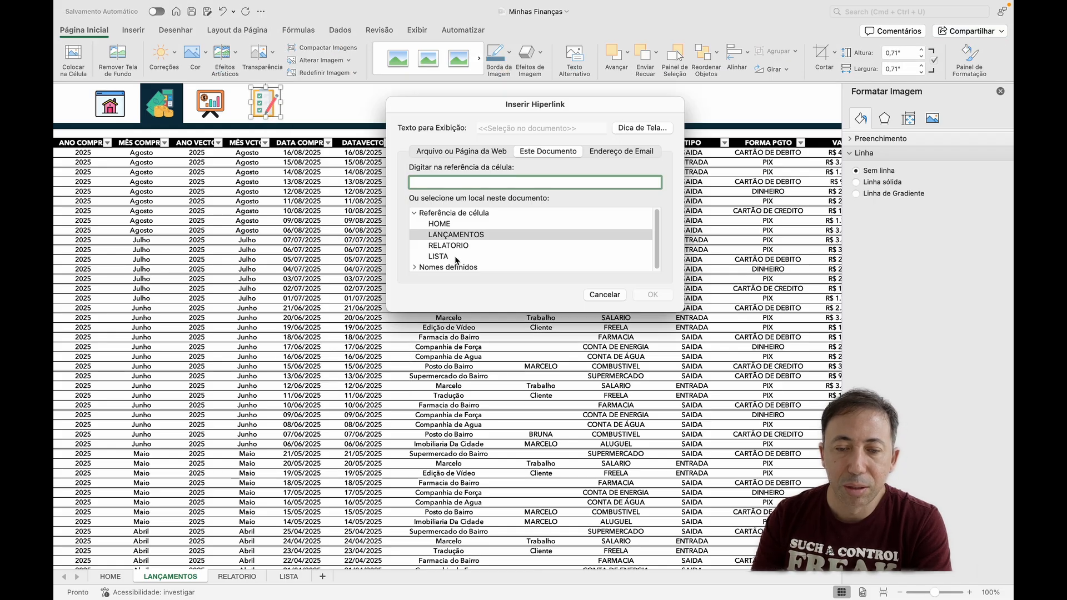
pyautogui.click(456, 257)
pyautogui.click(425, 183)
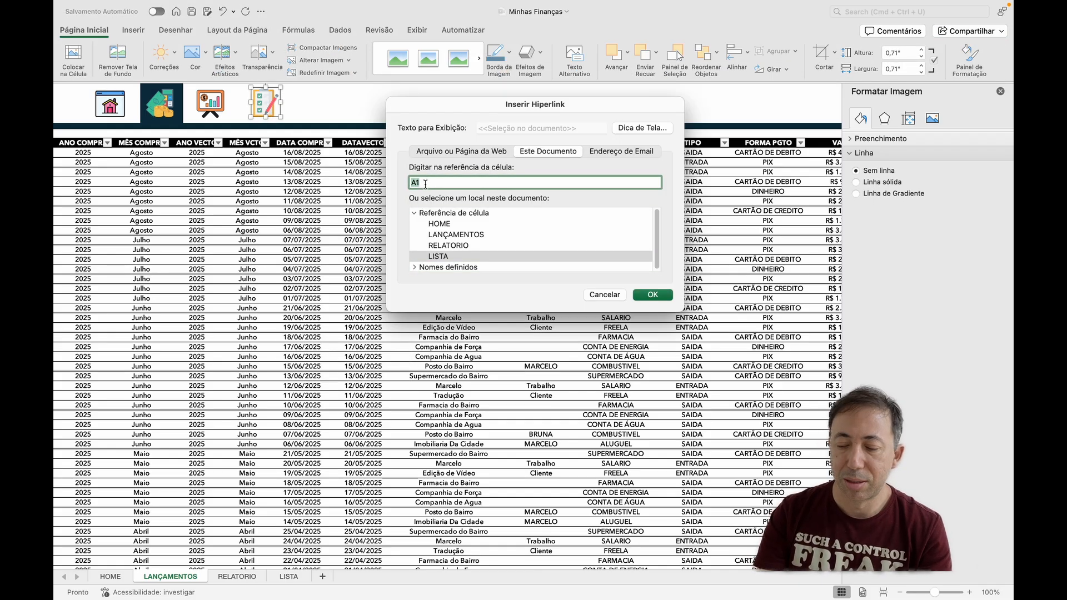
pyautogui.press('Right')
pyautogui.press('Return')
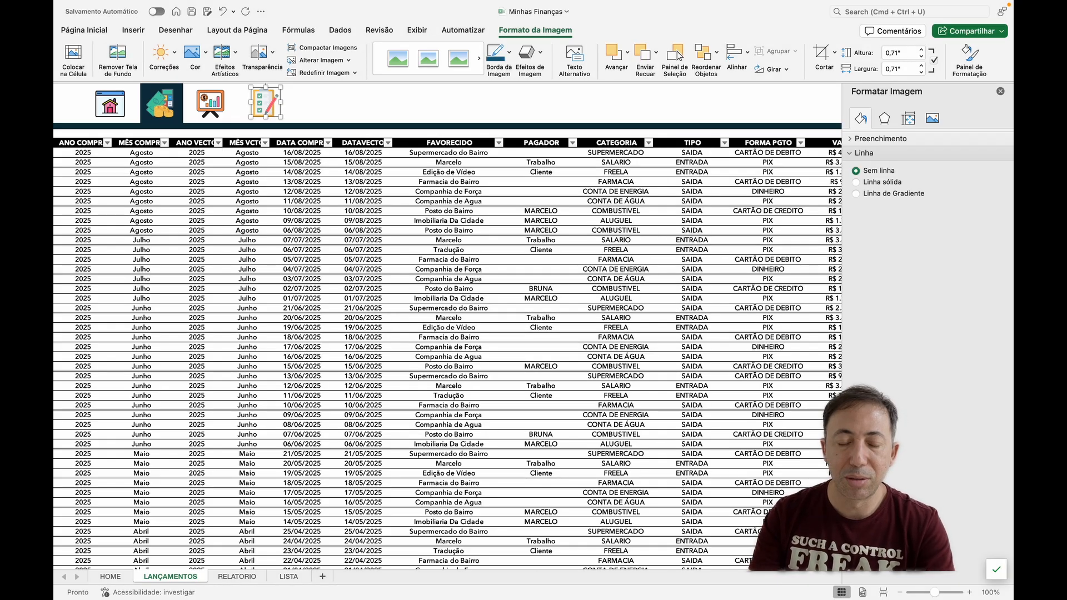
# - Follow the report icon's link to the RELATORIO sheet and close the shape formatting pane
pyautogui.click(224, 100)
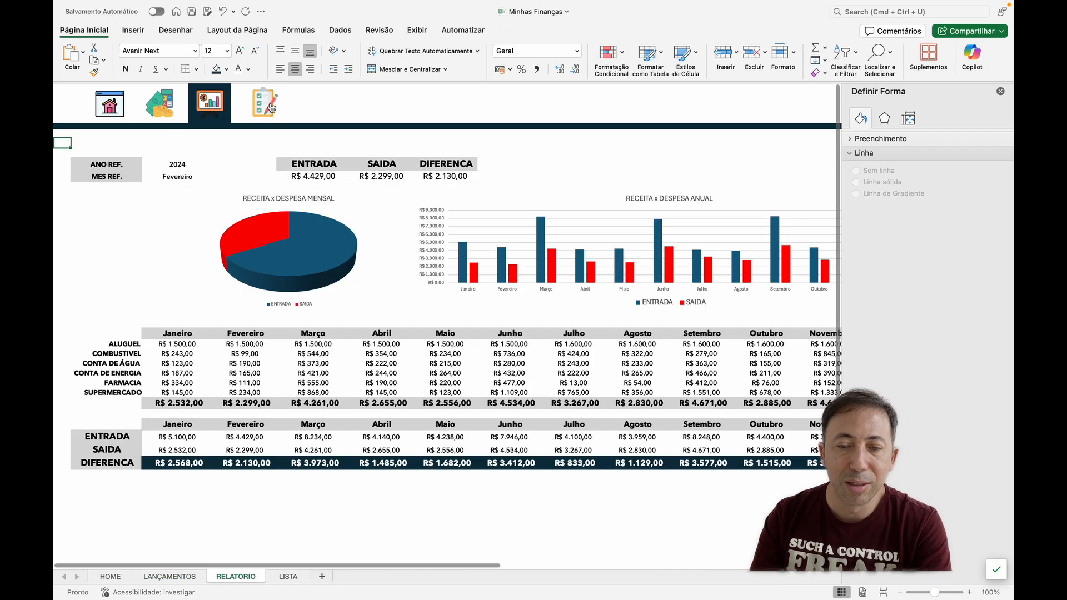
pyautogui.click(1000, 92)
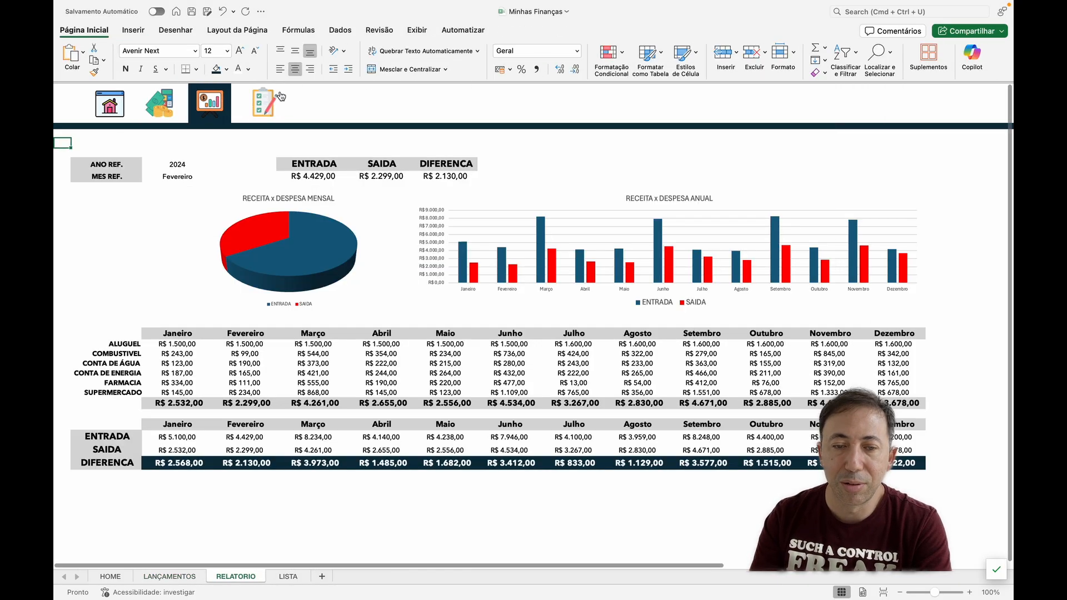
# - Follow the checklist icon's link to the LISTA sheet and hide that sheet's headings and gridlines
pyautogui.click(264, 106)
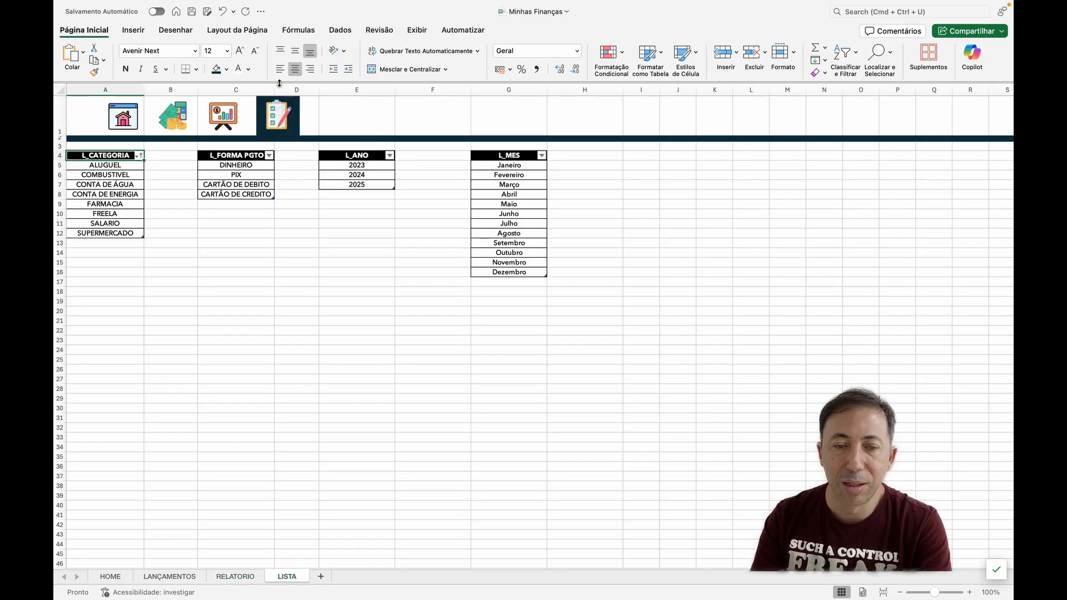
pyautogui.click(417, 30)
pyautogui.click(397, 56)
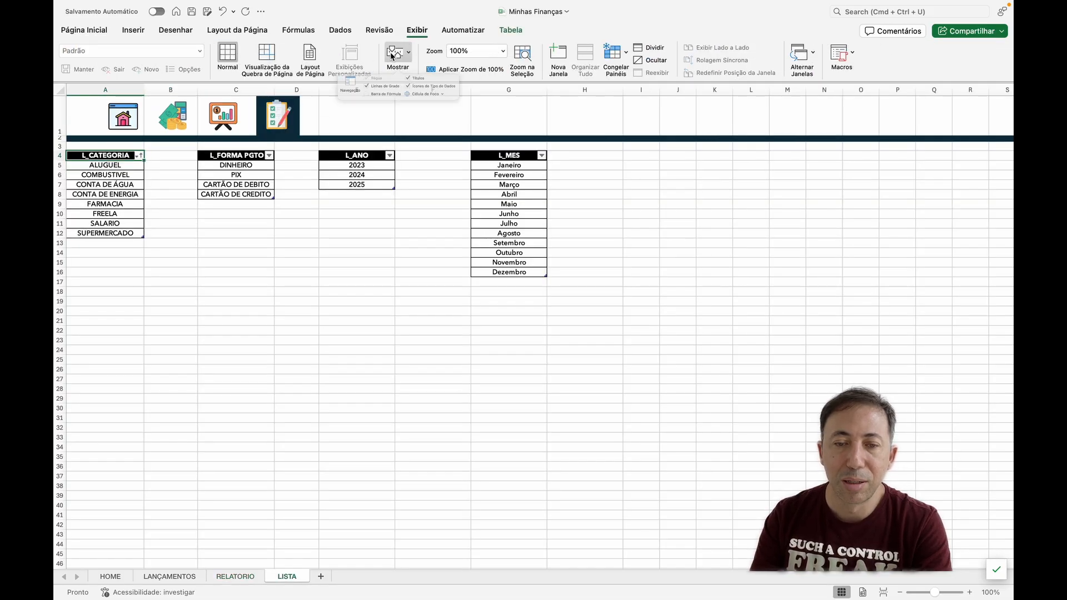
pyautogui.click(425, 88)
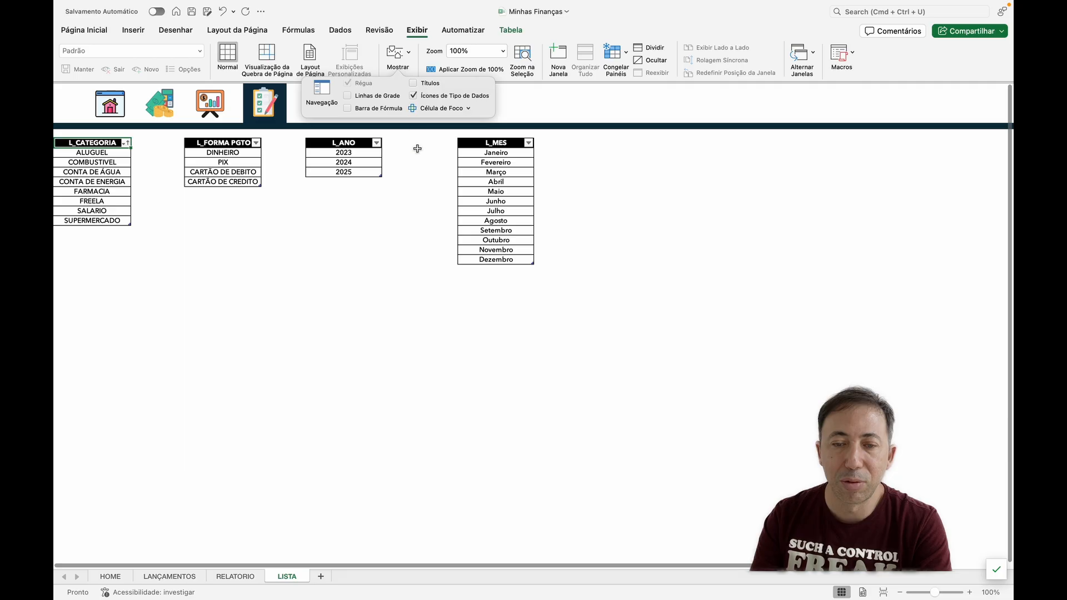
pyautogui.click(421, 229)
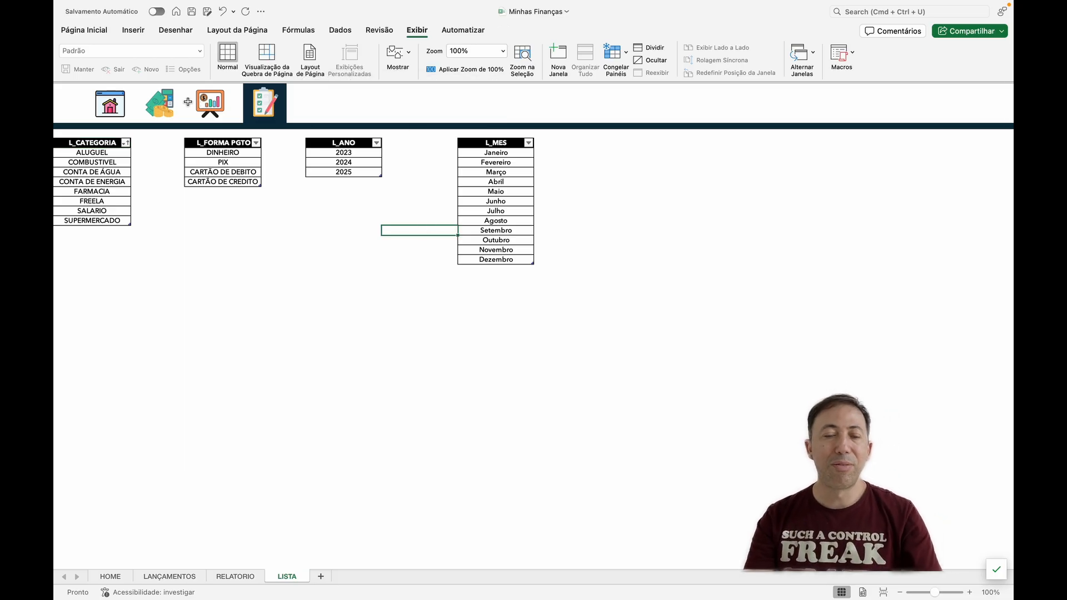
# - Add a hyperlink from the report icon on the LISTA sheet to the RELATORIO sheet
pyautogui.rightClick(210, 108)
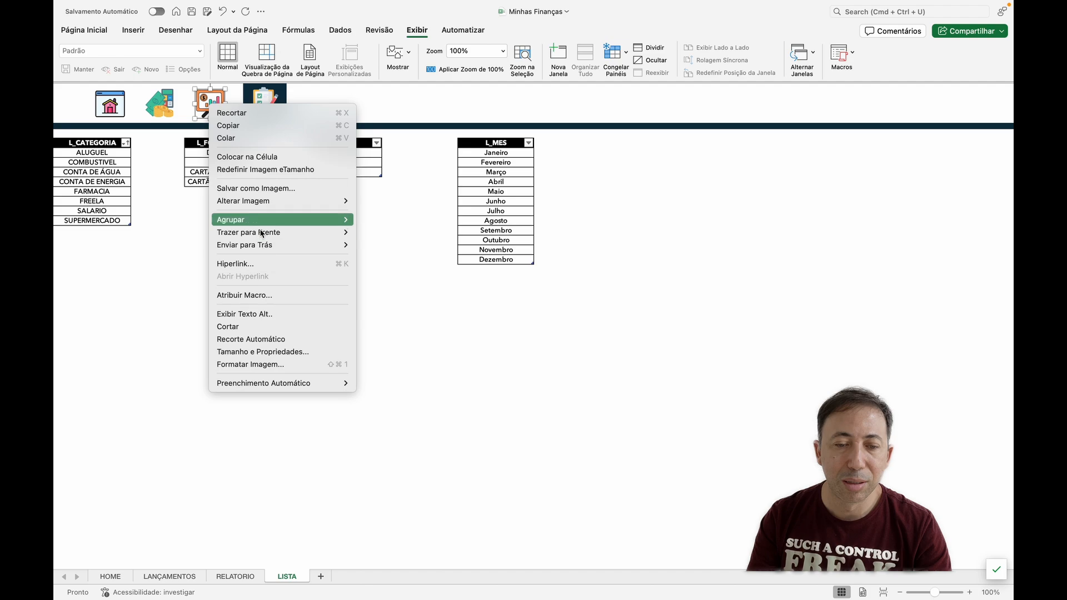
pyautogui.click(262, 261)
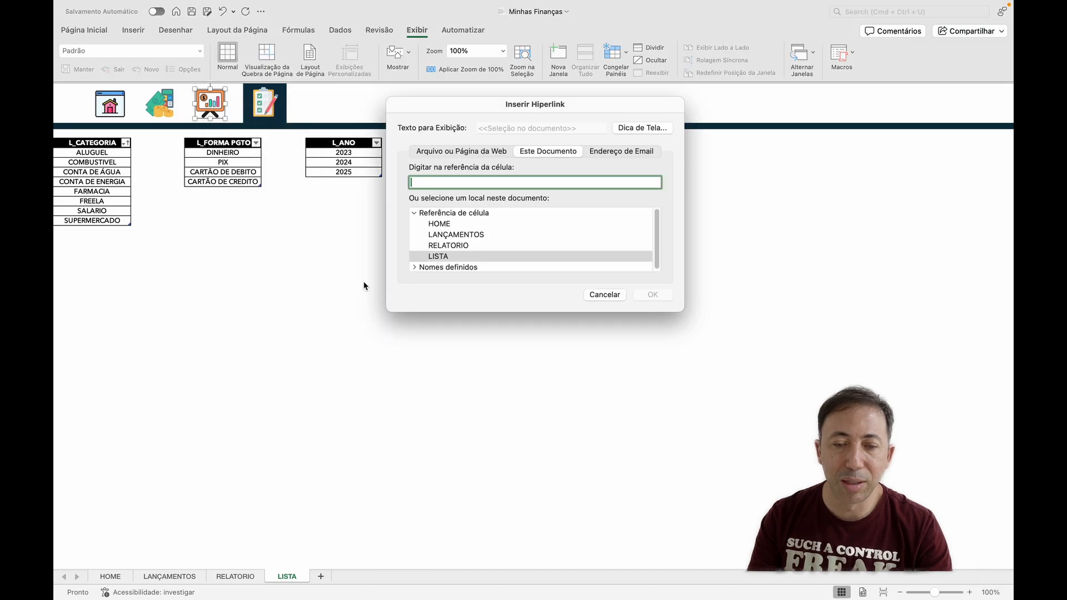
pyautogui.click(437, 246)
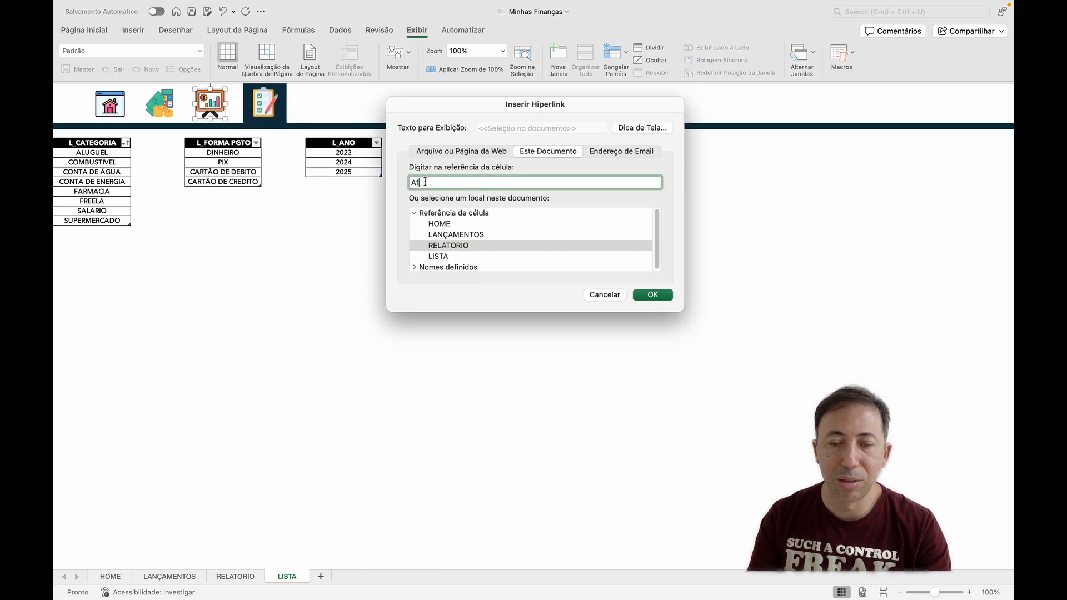
pyautogui.click(425, 182)
pyautogui.write('1')
pyautogui.press('Return')
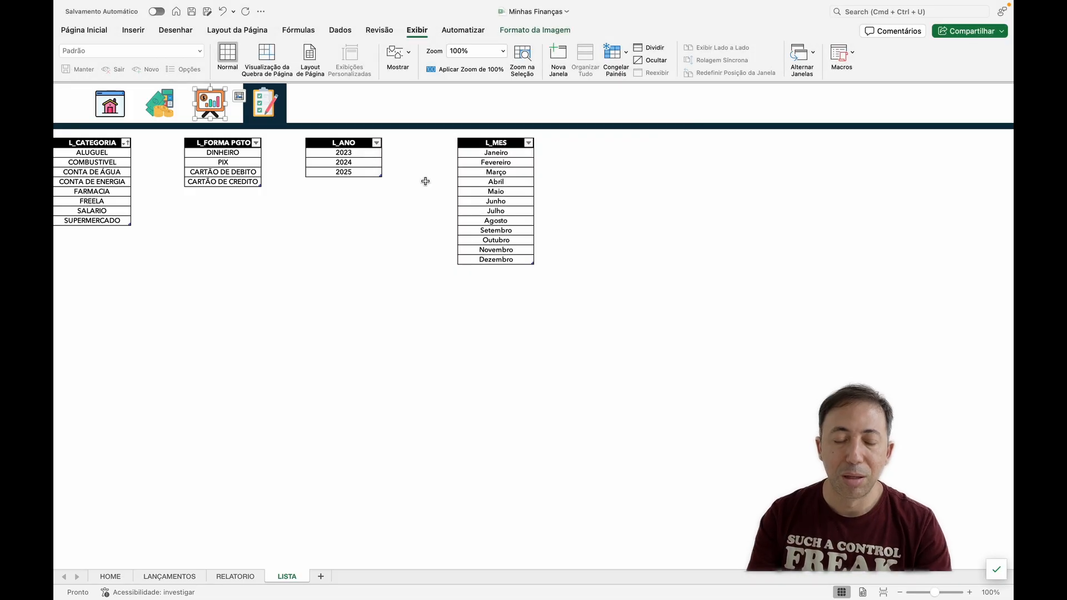
pyautogui.click(387, 269)
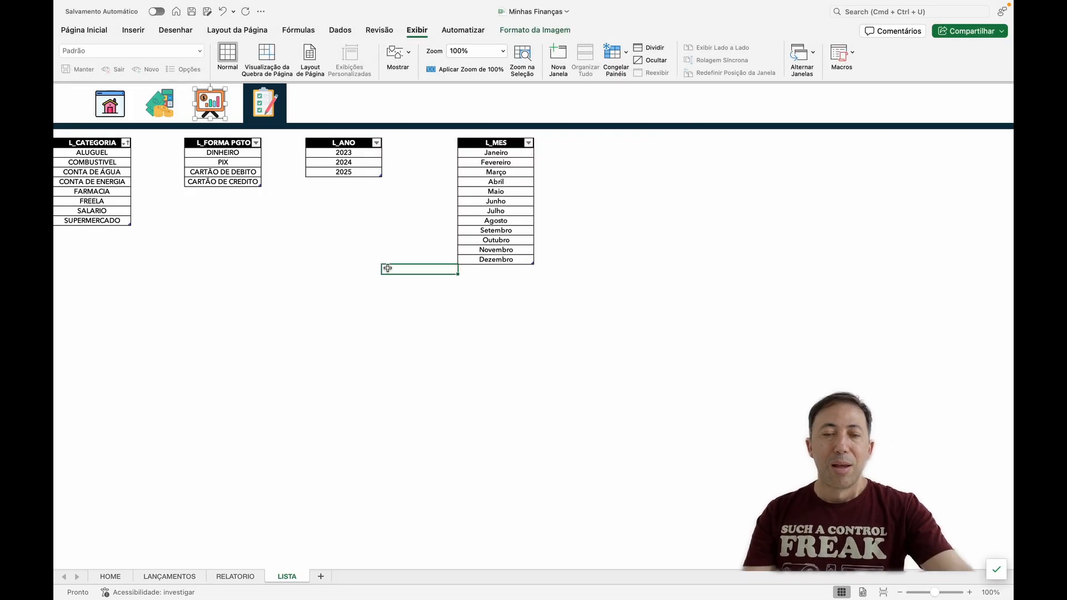
# - Add a hyperlink from the money icon on the LISTA sheet to cell A4 of the LANÇAMENTOS sheet
pyautogui.click(160, 99)
pyautogui.rightClick(161, 97)
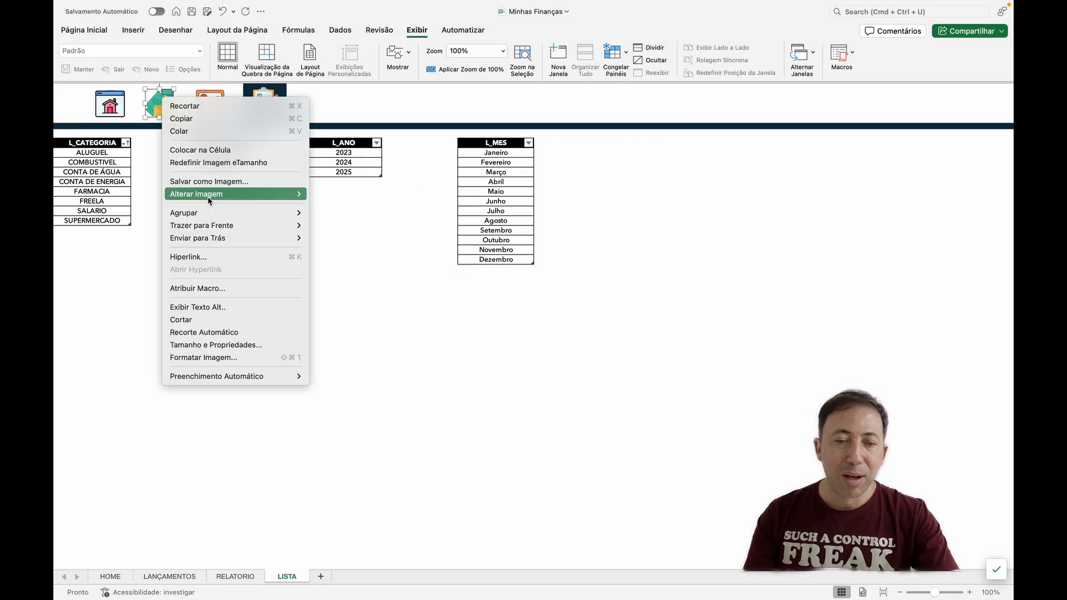
pyautogui.click(211, 258)
pyautogui.click(459, 234)
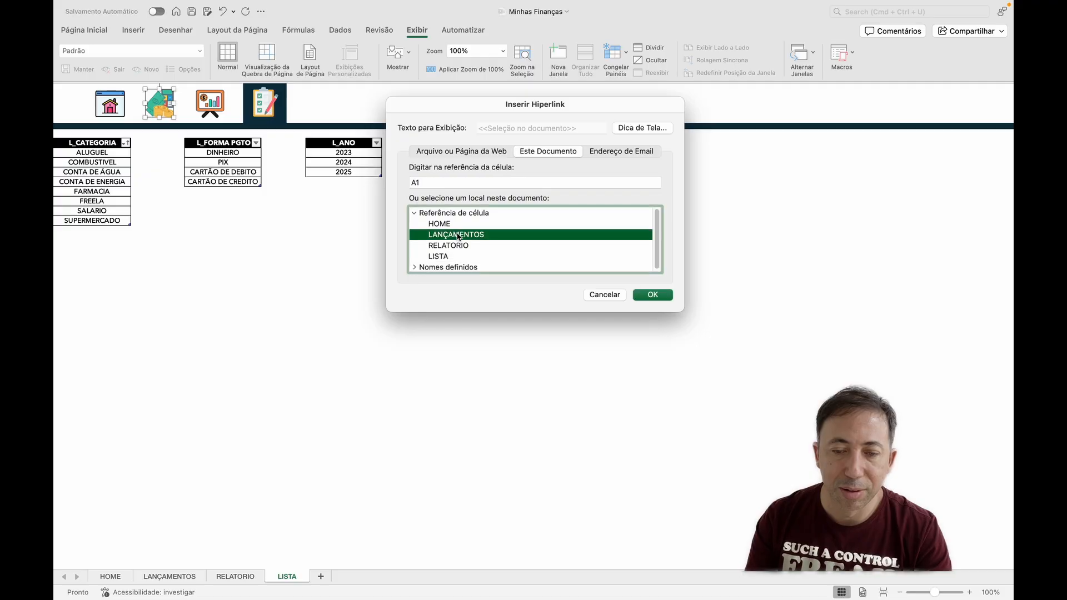
pyautogui.click(434, 182)
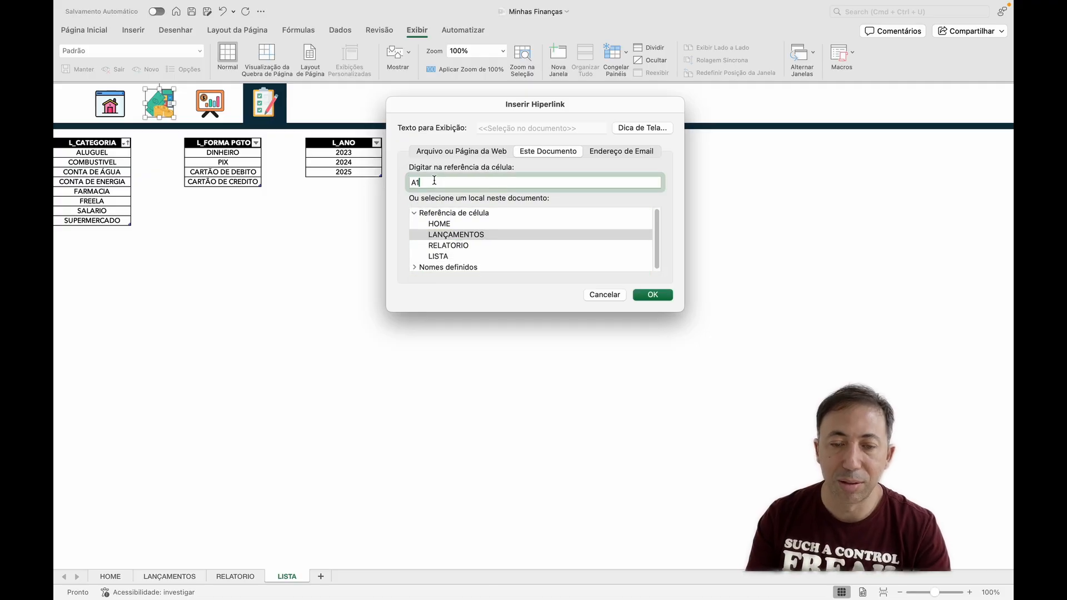
pyautogui.press('Return')
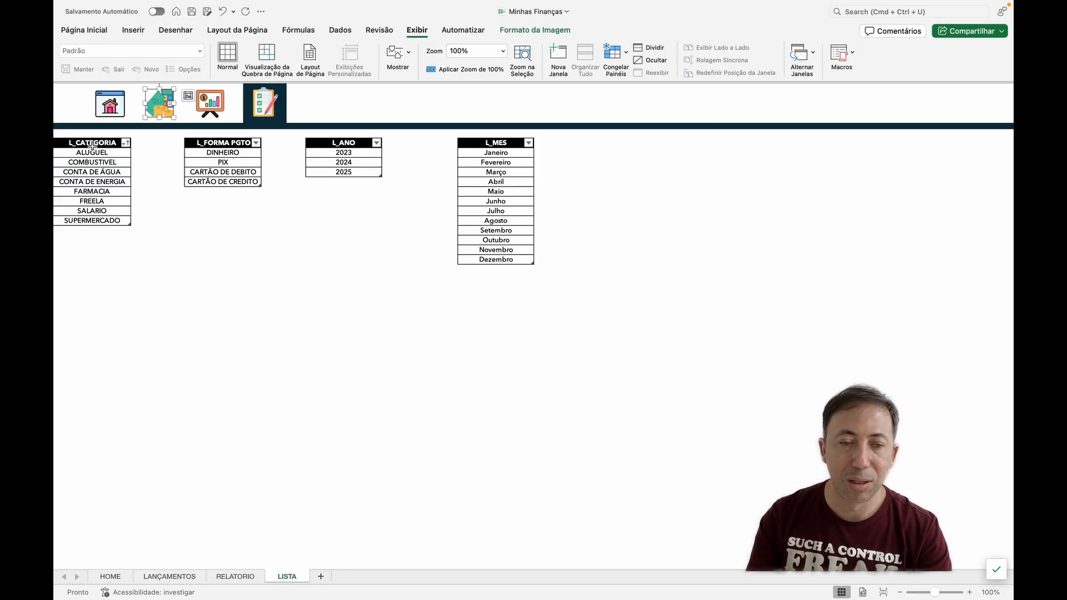
# - Add a hyperlink from the house icon on the LISTA sheet to the HOME sheet
pyautogui.rightClick(105, 110)
pyautogui.click(150, 266)
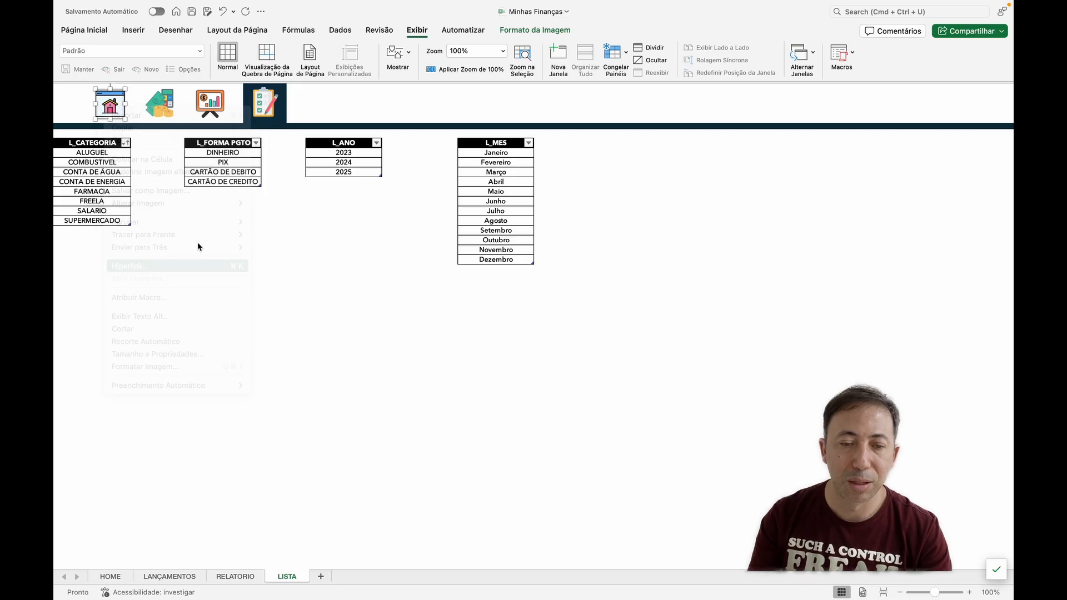
pyautogui.click(466, 222)
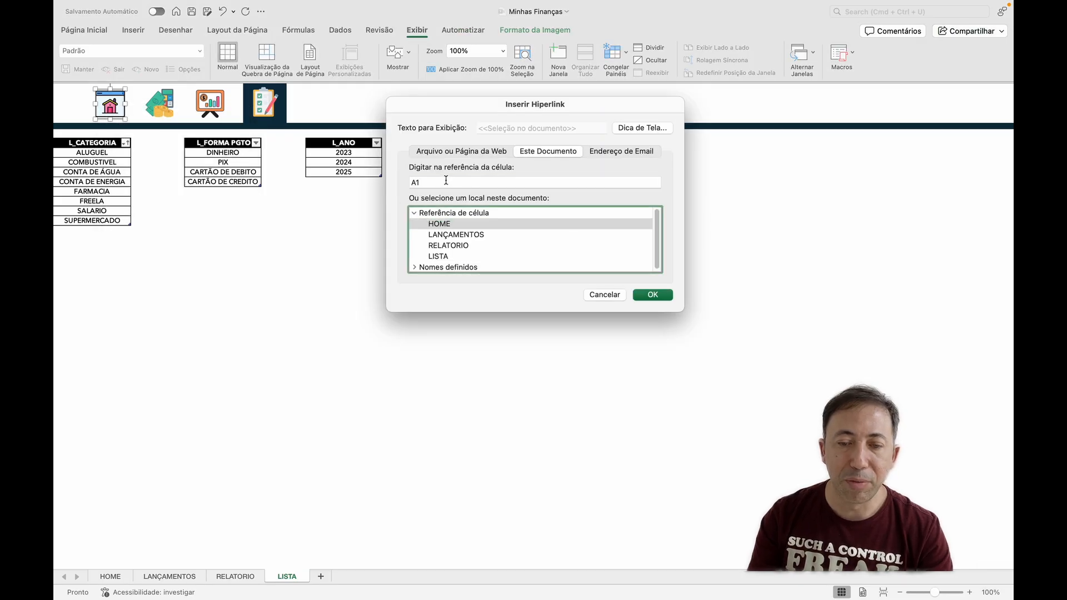
pyautogui.click(448, 181)
pyautogui.press('Return')
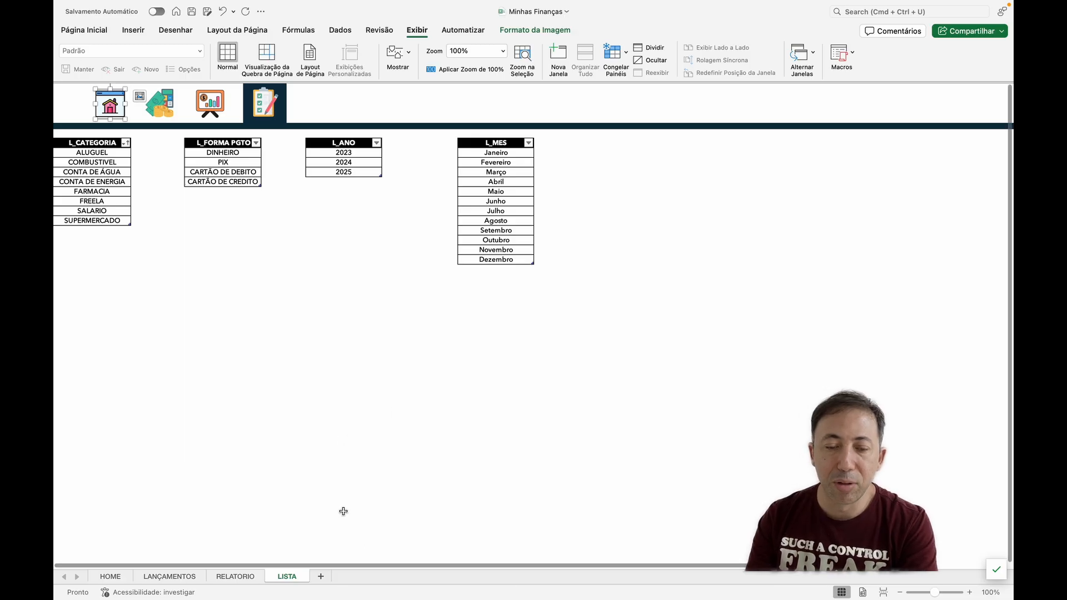
# - Follow the money icon's link to LANÇAMENTOS, review the entries under the frozen header, and select the first DATA COMPRA entry
pyautogui.click(151, 98)
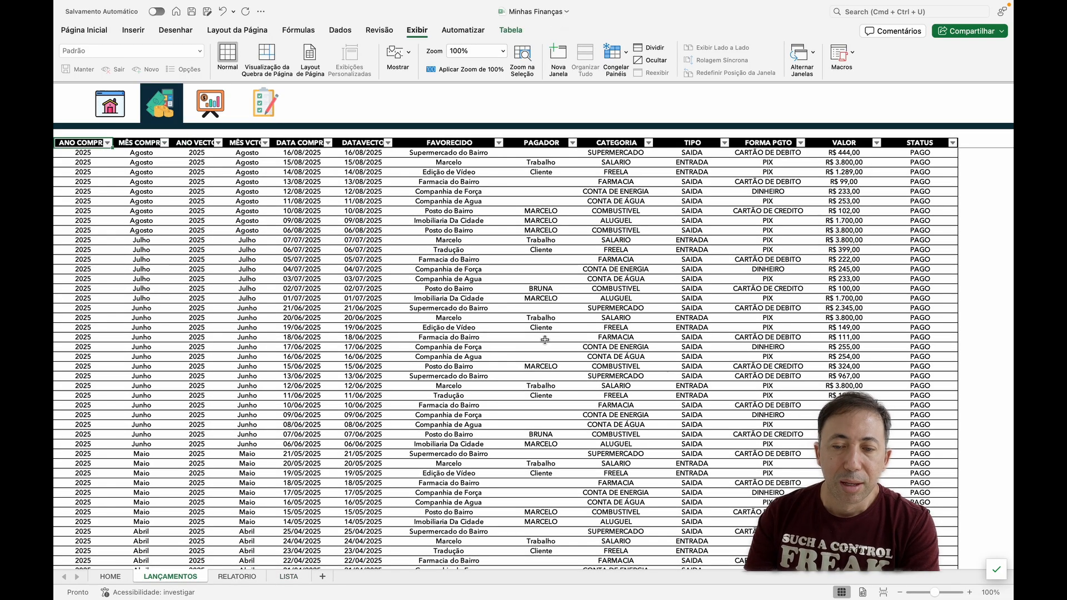
pyautogui.scroll(-5, 556, 314)
pyautogui.scroll(6, 557, 314)
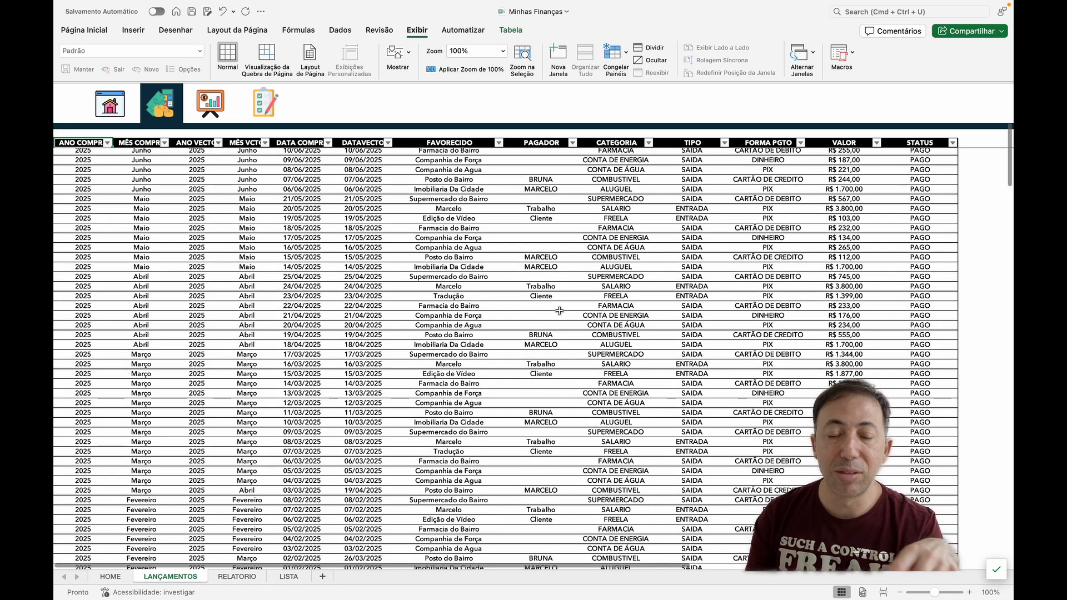
pyautogui.scroll(-12, 578, 312)
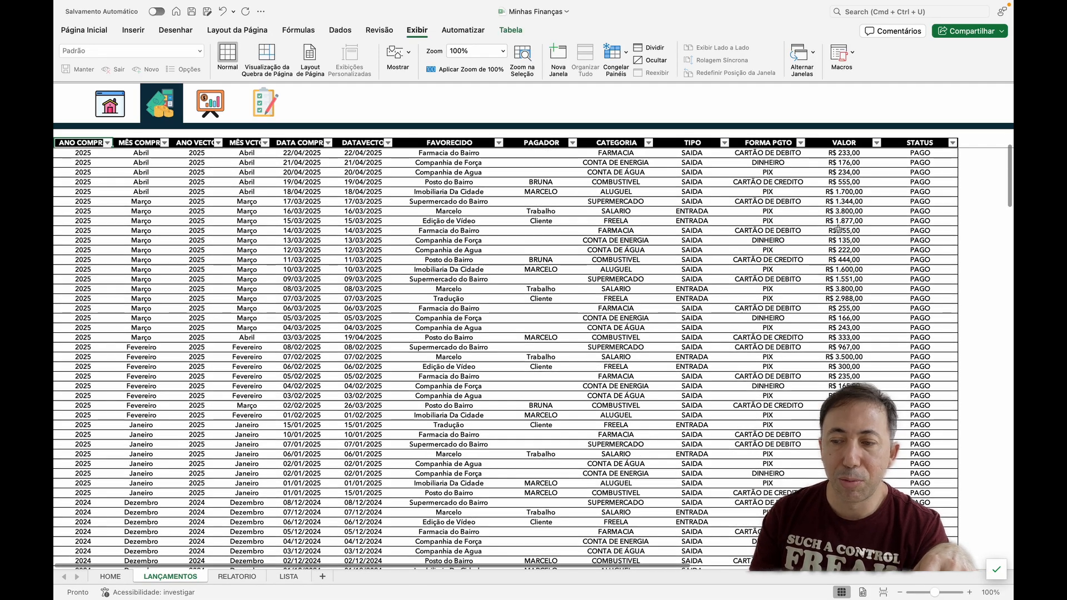
pyautogui.scroll(12, 1002, 173)
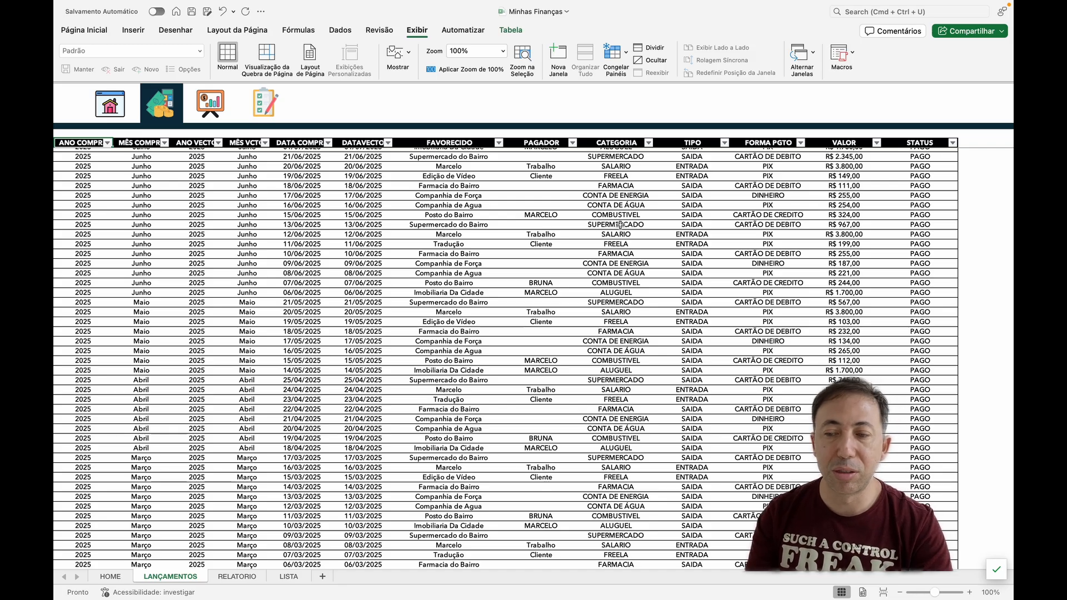
pyautogui.scroll(5, 292, 162)
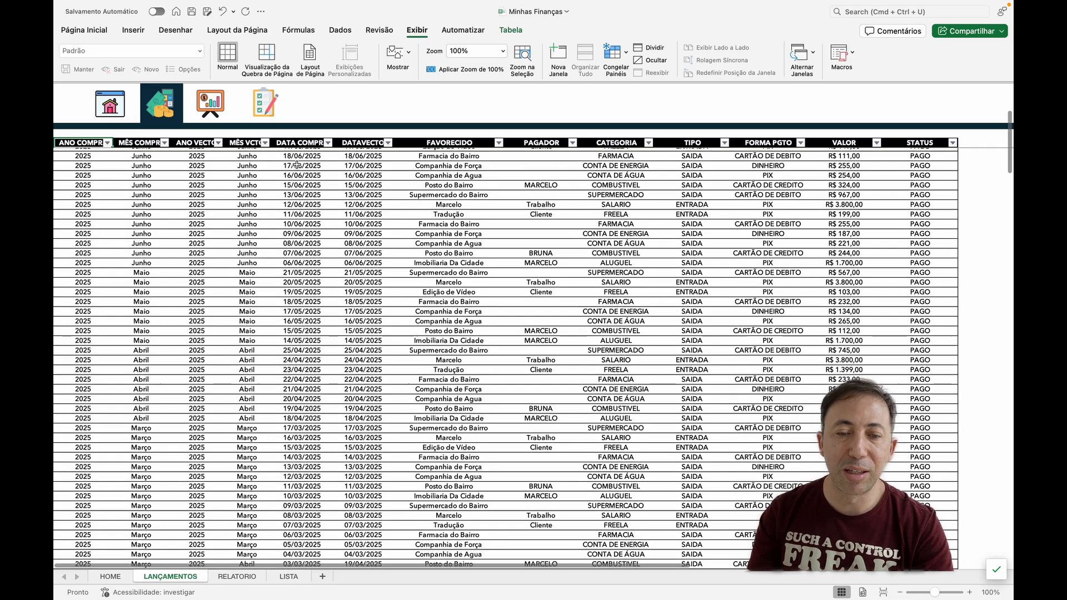
pyautogui.scroll(1, 341, 171)
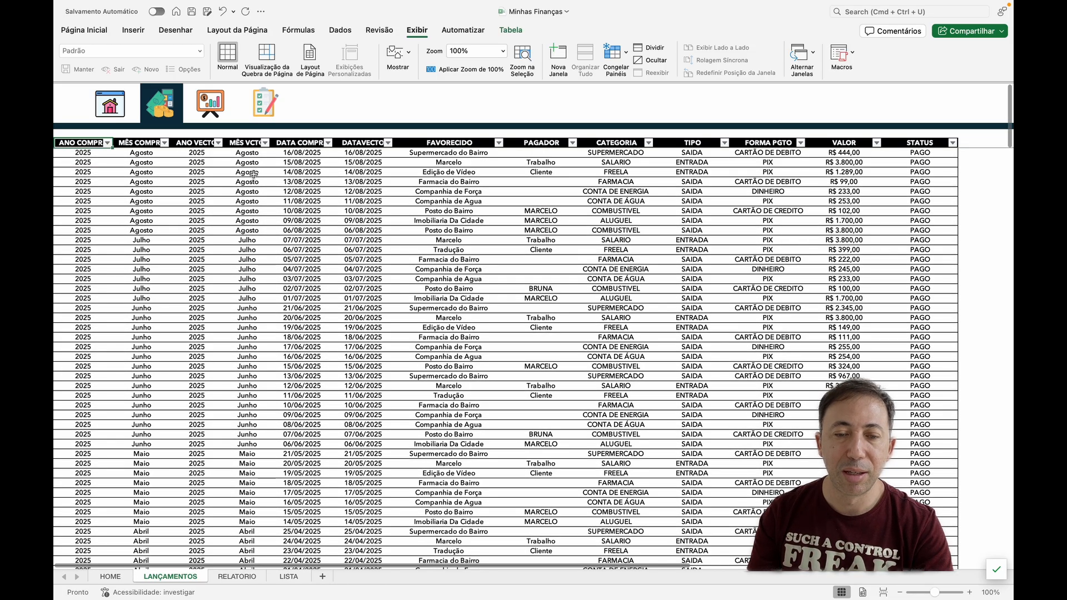
pyautogui.click(312, 153)
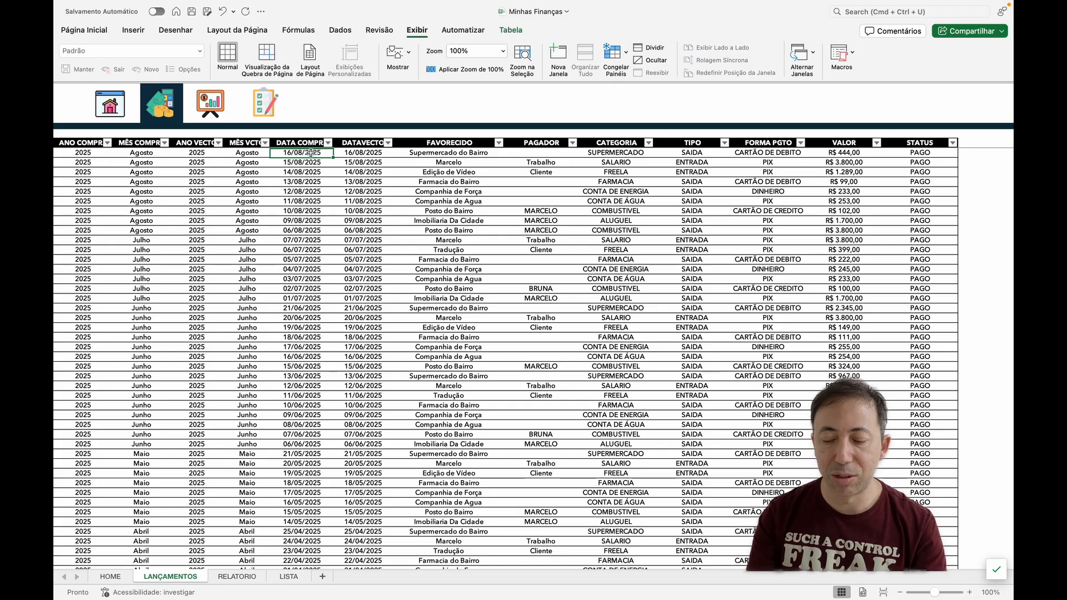
# - Try deleting every entry row from the LANÇAMENTOS table, then undo the deletion
pyautogui.hotkey('ctrl', 'shift', 'Down')
pyautogui.rightClick(307, 163)
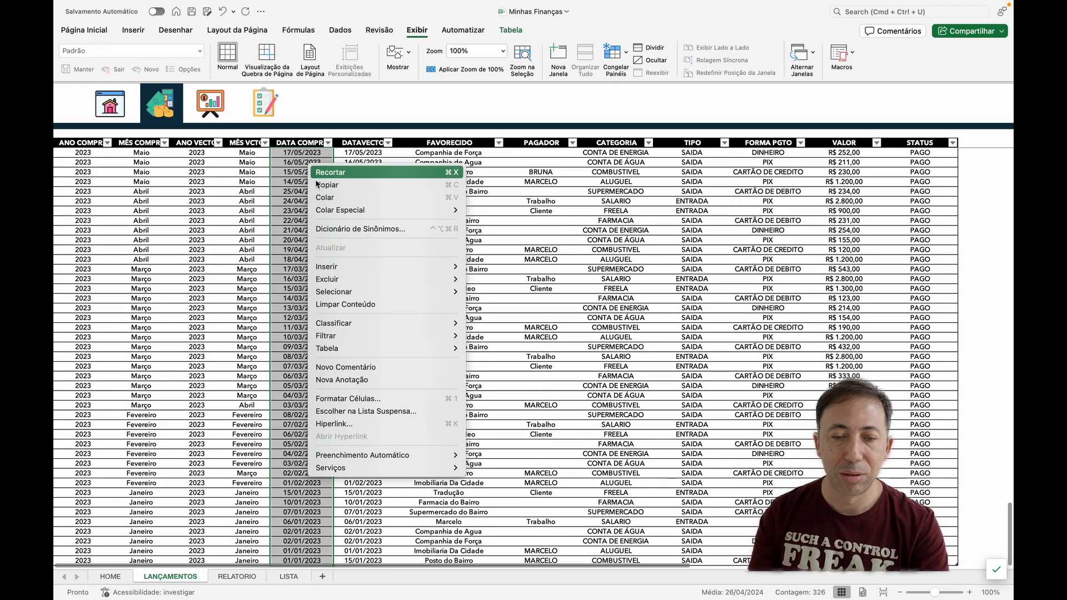
pyautogui.moveTo(346, 280)
pyautogui.click(501, 291)
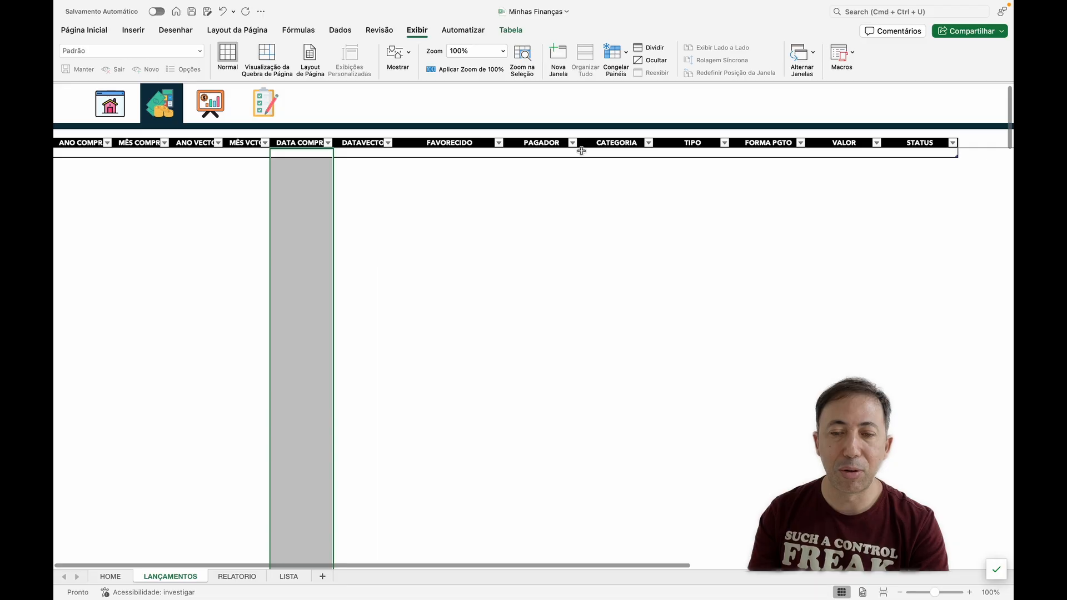
pyautogui.click(566, 153)
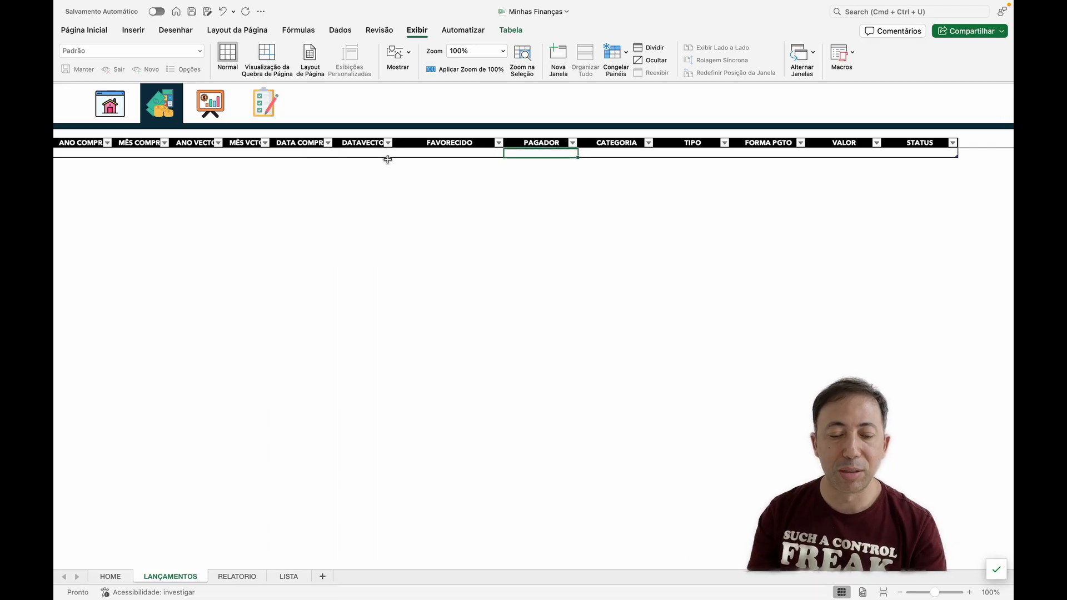
pyautogui.press('super+z')
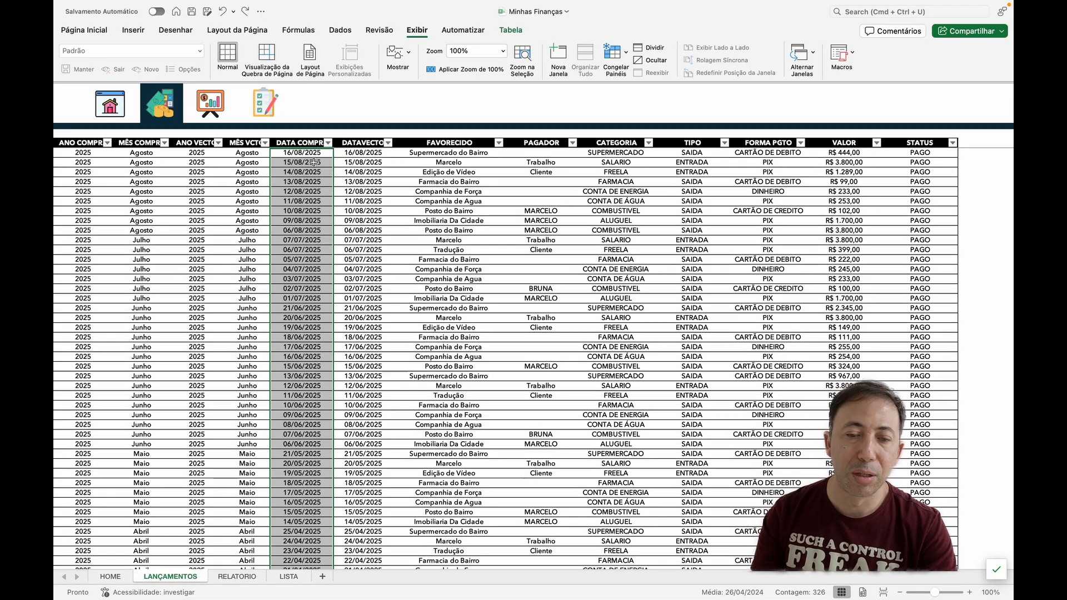
pyautogui.click(307, 161)
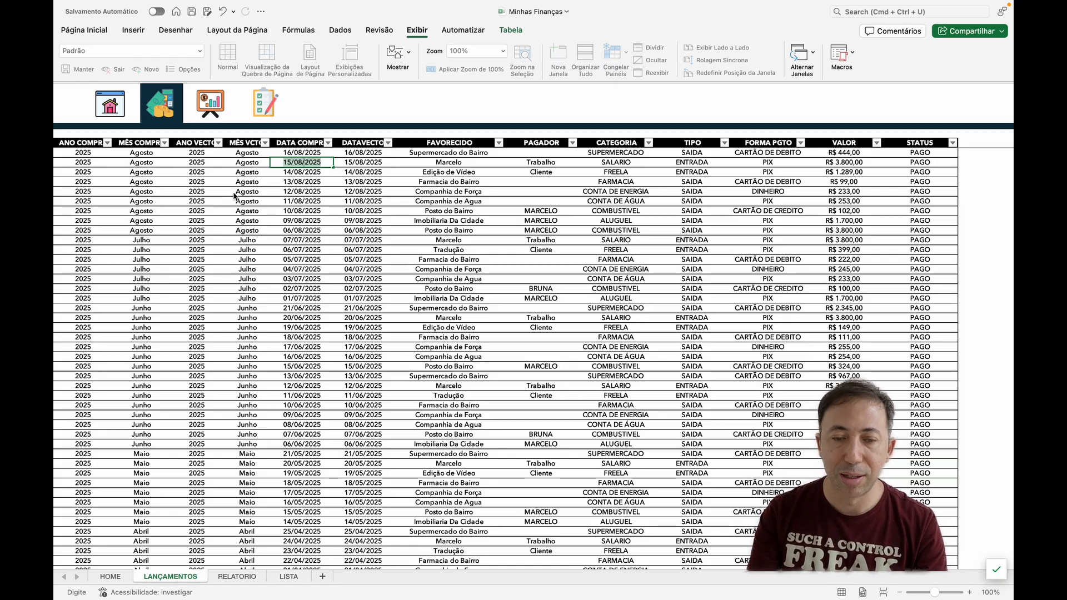
pyautogui.press('super+Down')
pyautogui.press('super+Up')
pyautogui.press('Up')
pyautogui.press('Up')
pyautogui.press('Up')
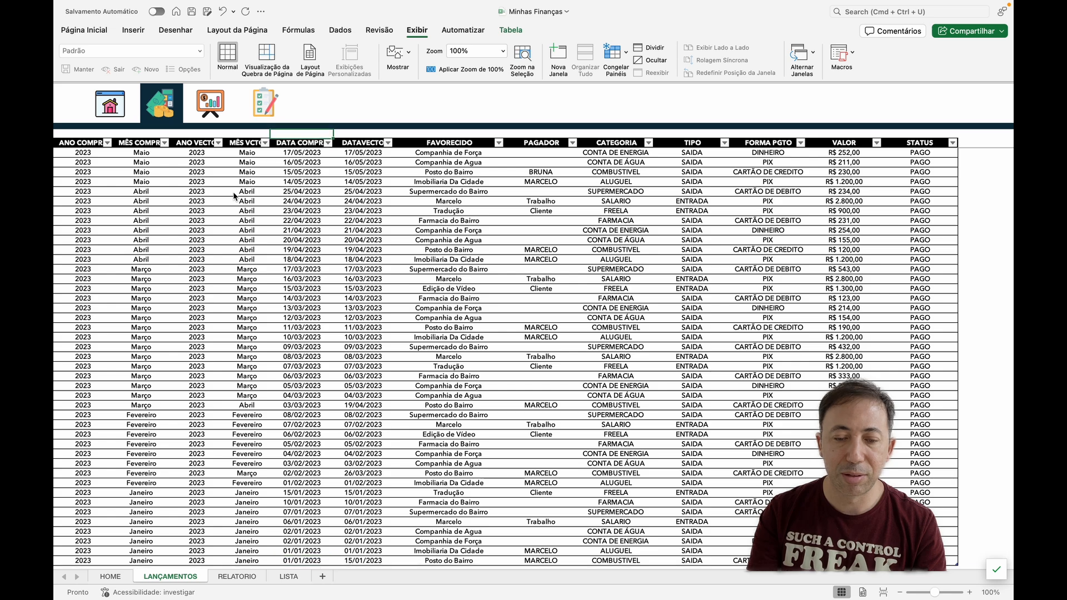
pyautogui.press('Down')
pyautogui.press('Down')
pyautogui.press('Down')
pyautogui.press('Down')
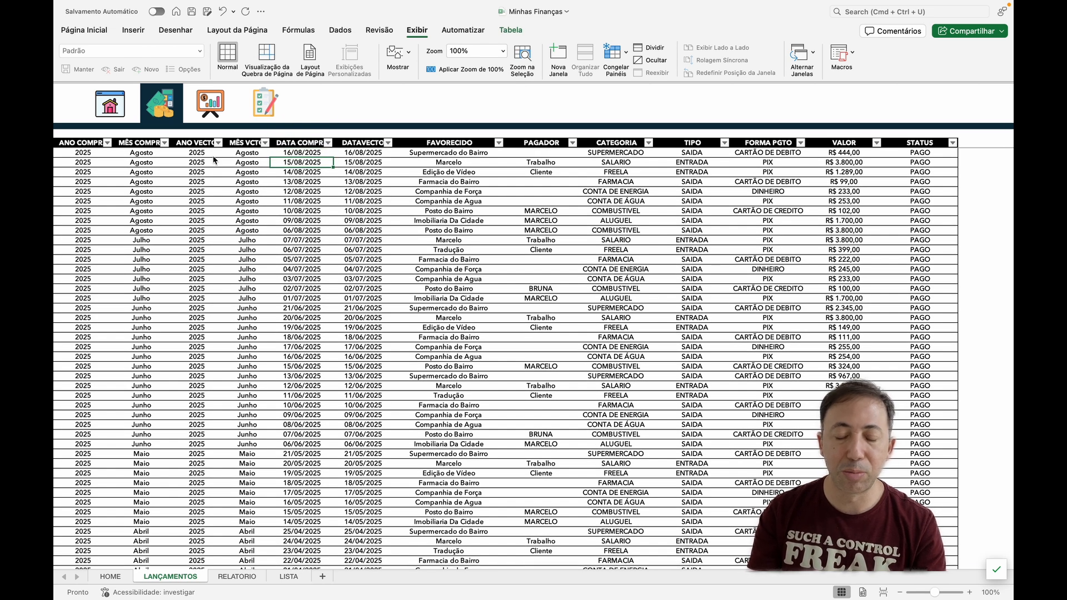
pyautogui.write('z')
pyautogui.press('Escape')
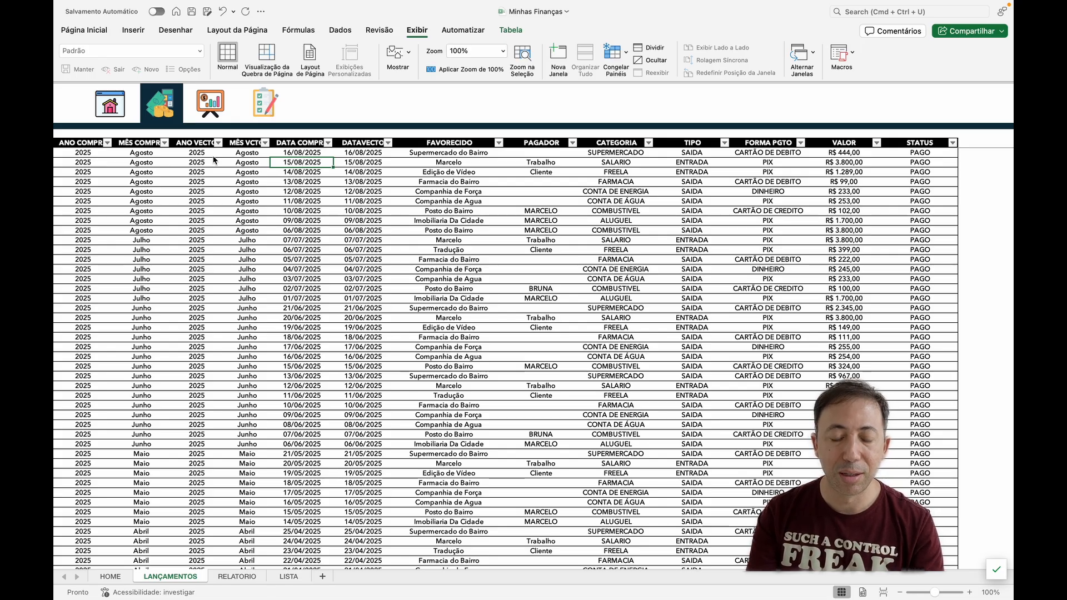
# - Delete all LANÇAMENTOS table rows from the second entry downward, keeping only the first entry
pyautogui.hotkey('ctrl', 'Down')
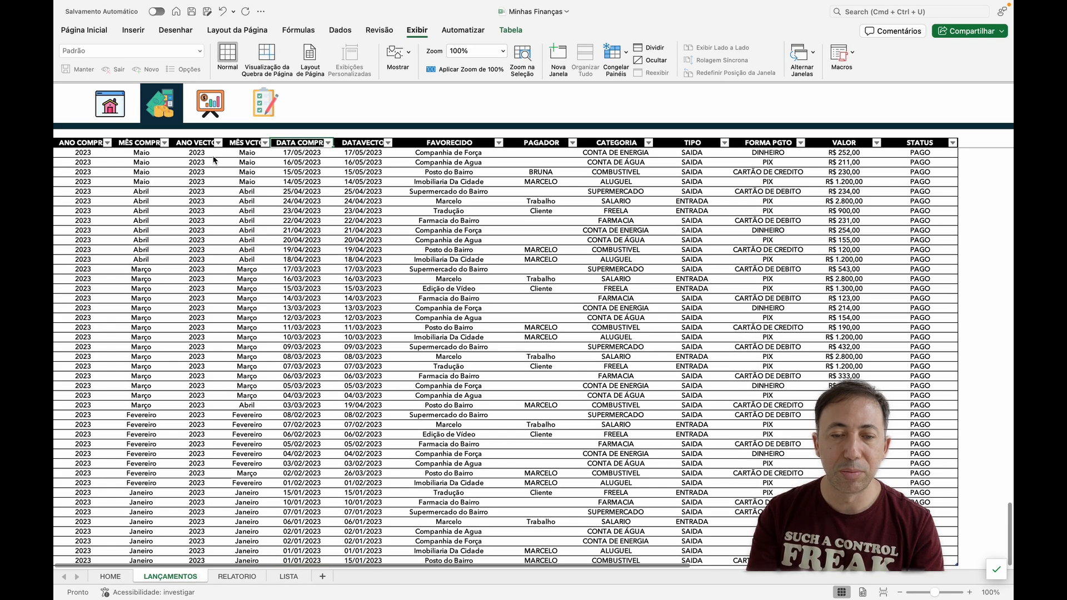
pyautogui.hotkey('ctrl', 'Up')
pyautogui.hotkey('ctrl', 'shift', 'Down')
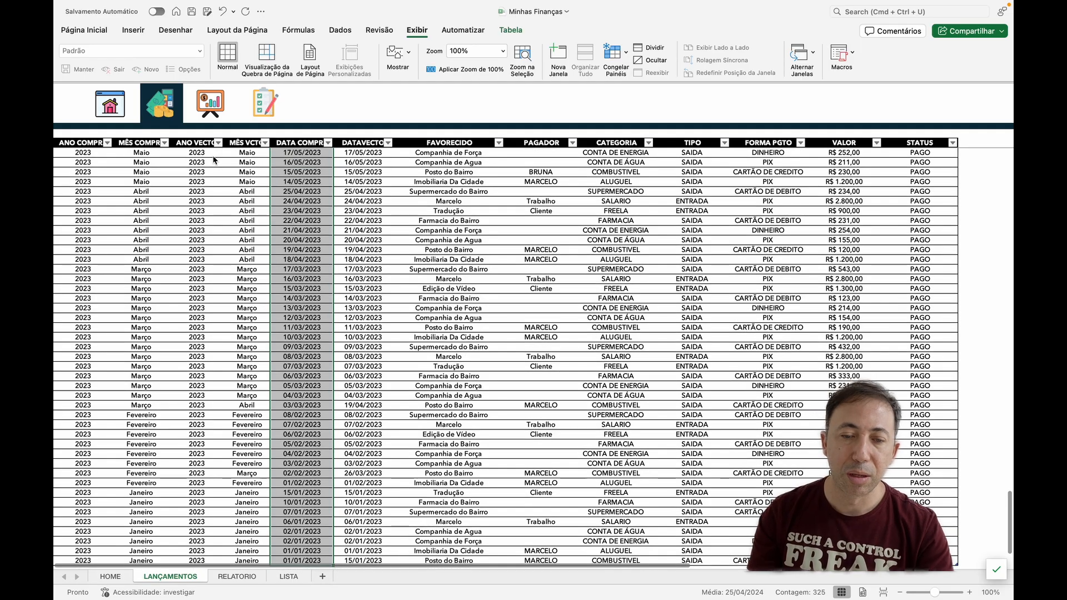
pyautogui.rightClick(322, 166)
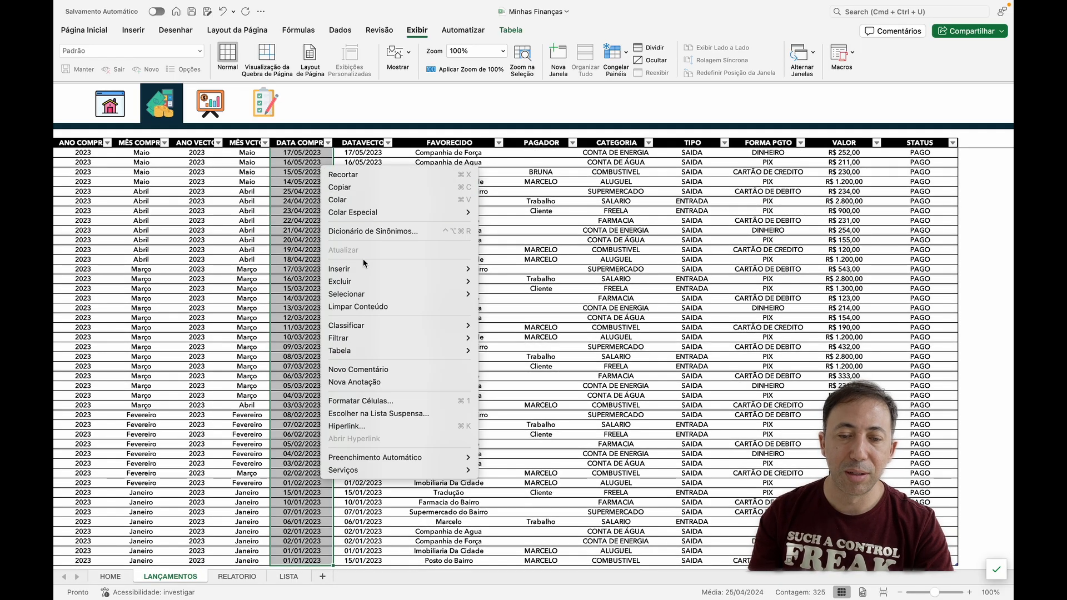
pyautogui.moveTo(364, 281)
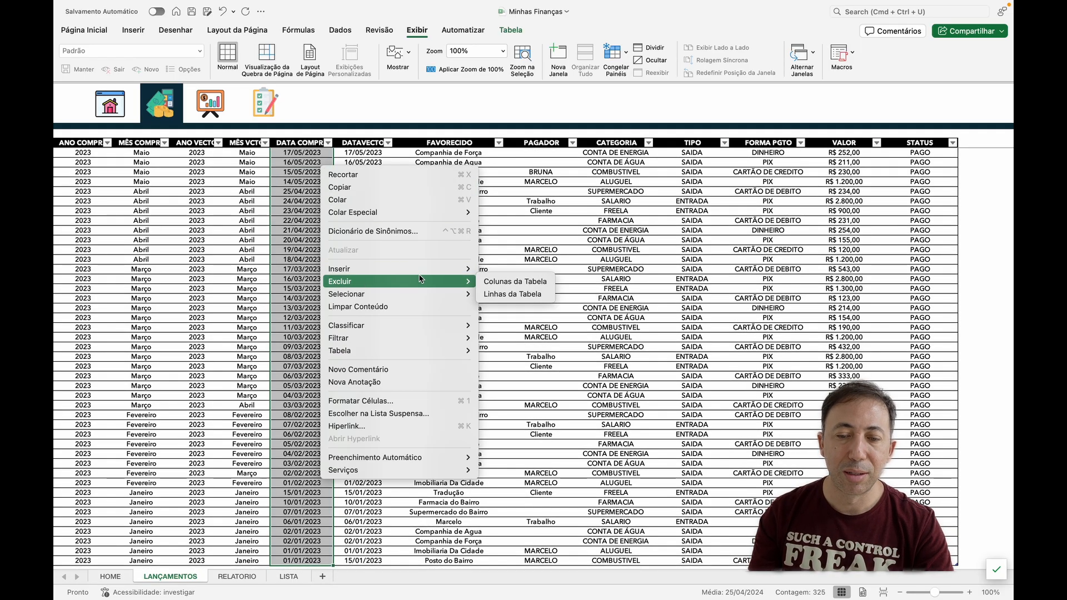
pyautogui.click(485, 295)
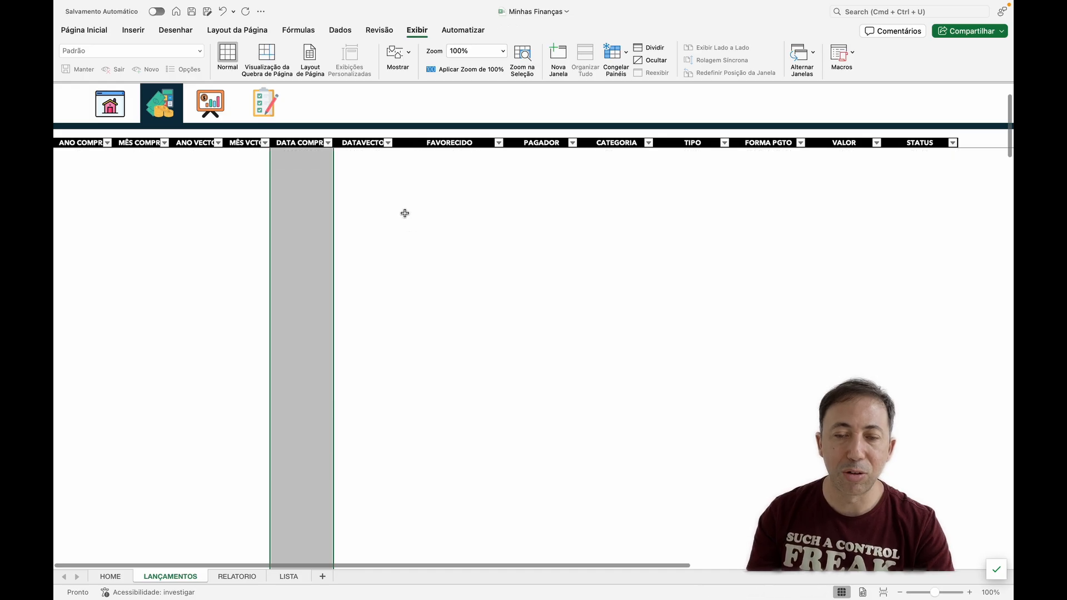
pyautogui.moveTo(1010, 130); pyautogui.dragTo(1009, 118)
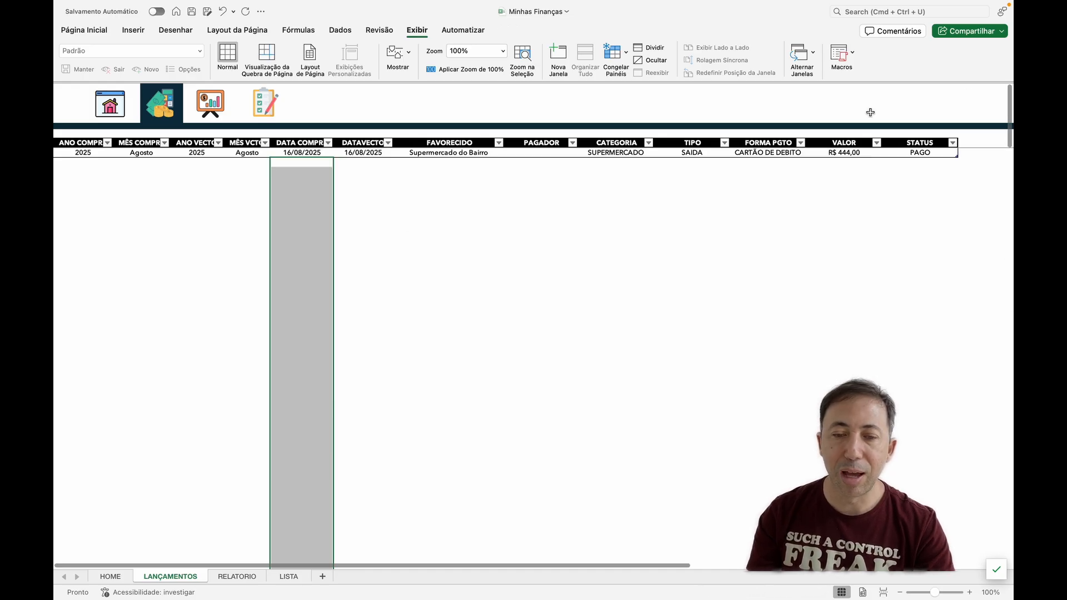
pyautogui.click(403, 153)
# - Add a new entry below the remaining row with both purchase date and due date set to 15/08/2025
pyautogui.click(288, 159)
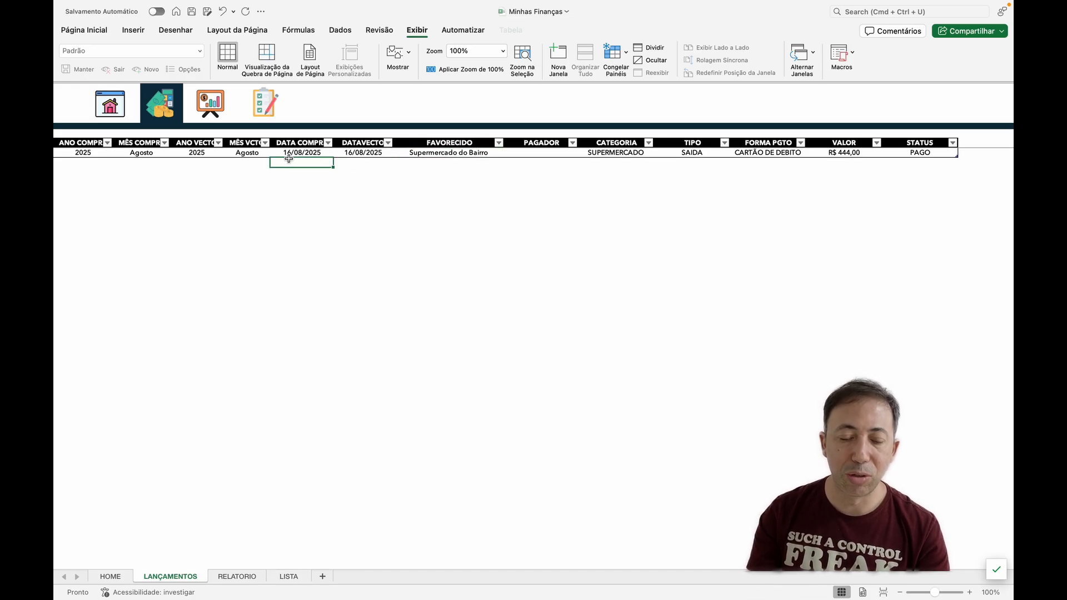
pyautogui.write('15/08/2025')
pyautogui.press('Return')
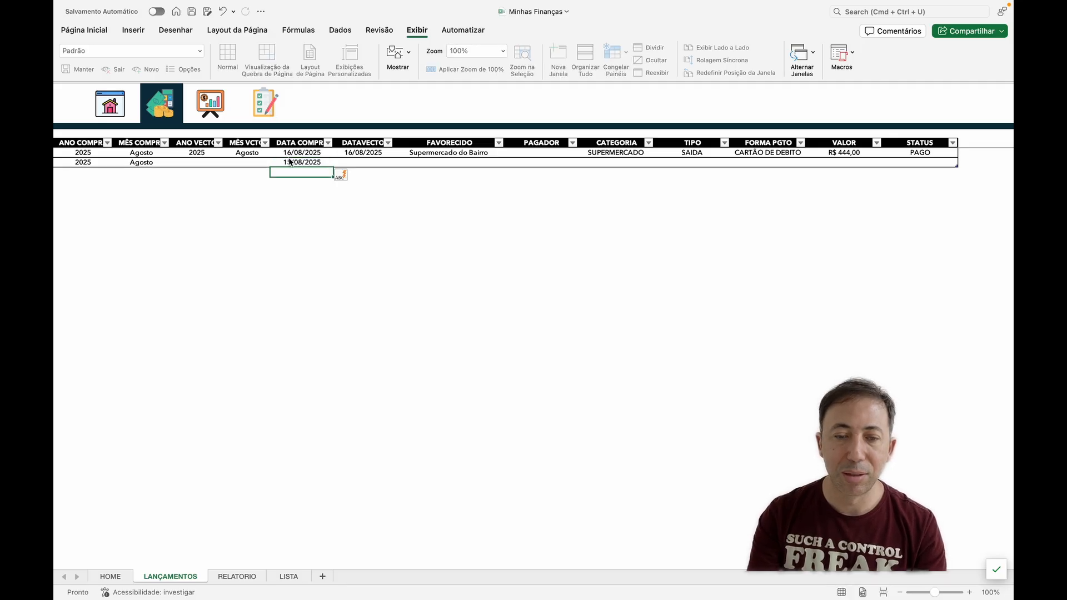
pyautogui.click(359, 161)
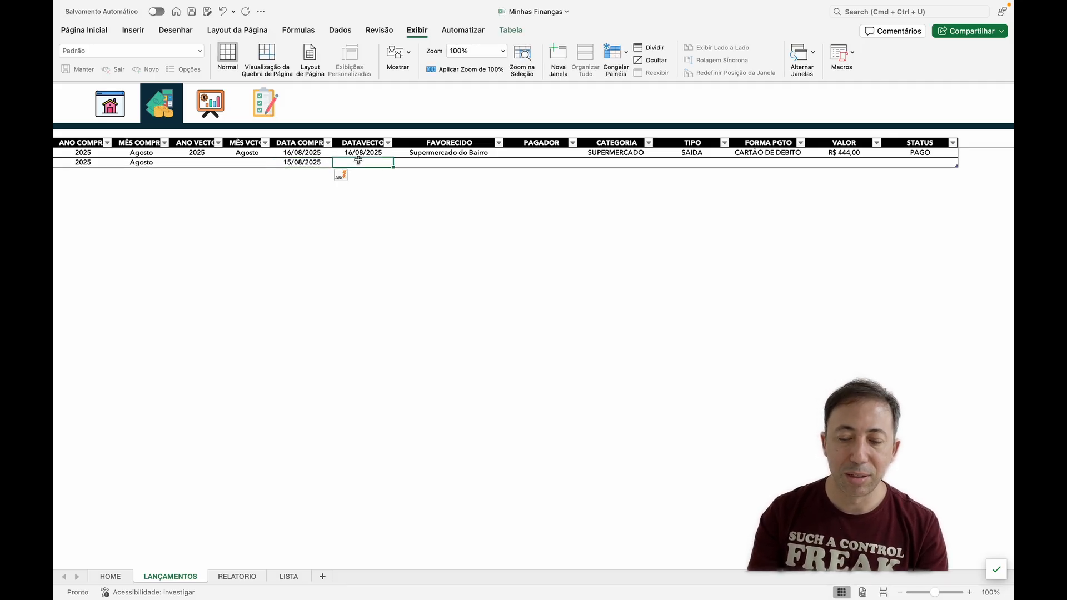
pyautogui.write('15/08/2025')
# - Set the new entry's category to COMBUSTIVEL and open the list of TIPO options
pyautogui.click(500, 162)
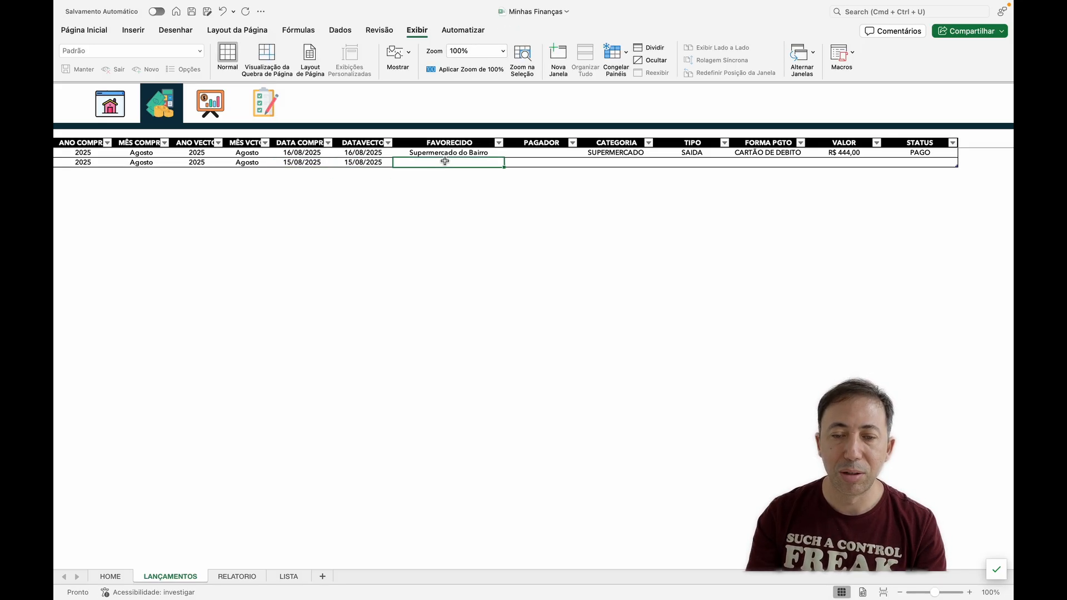
pyautogui.click(537, 163)
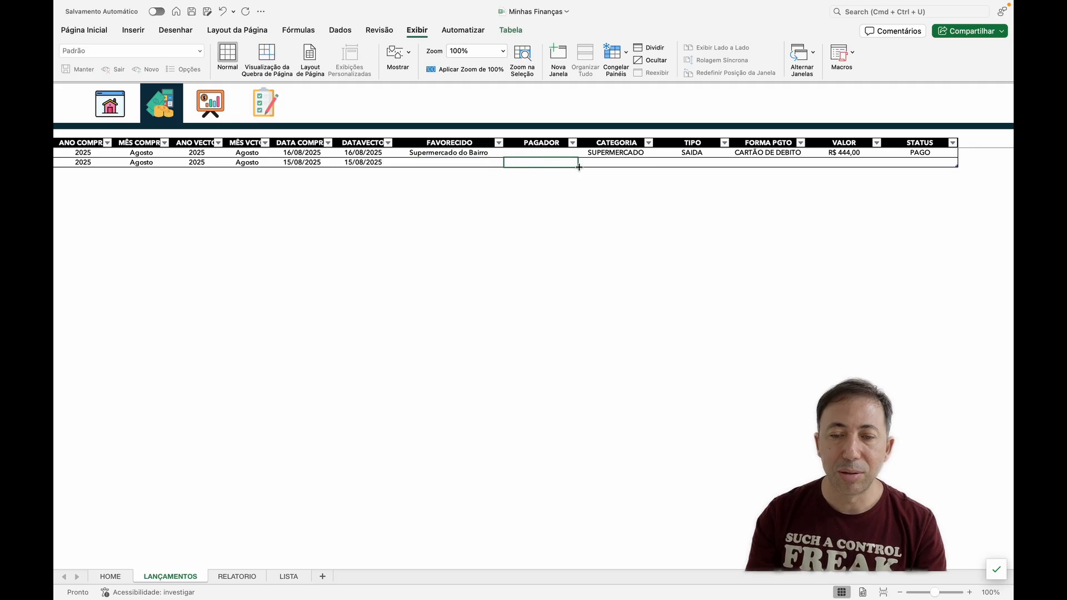
pyautogui.click(601, 163)
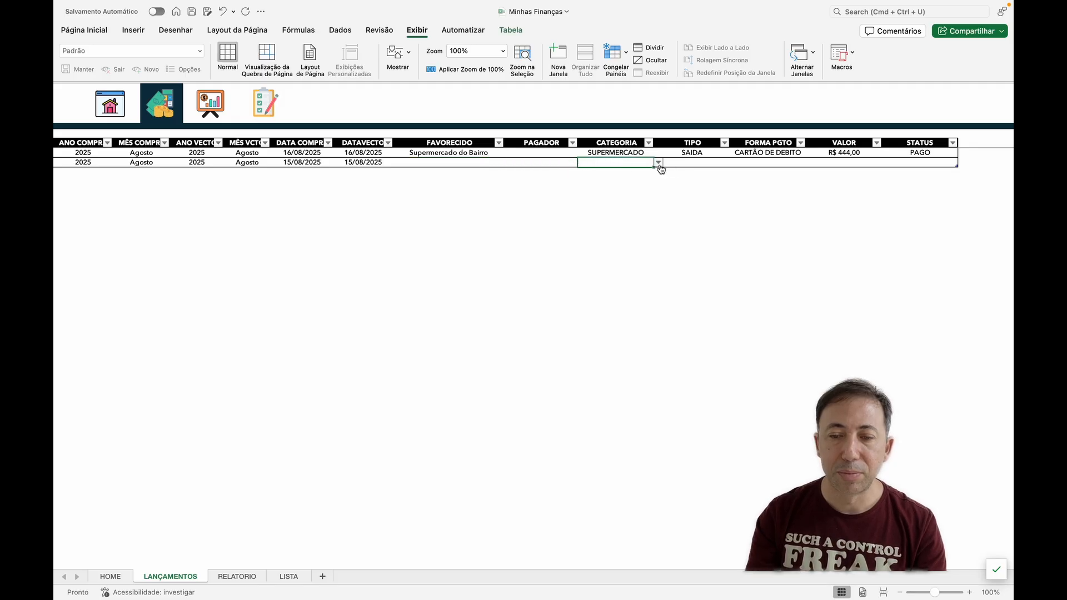
pyautogui.moveTo(527, 153); pyautogui.dragTo(476, 162)
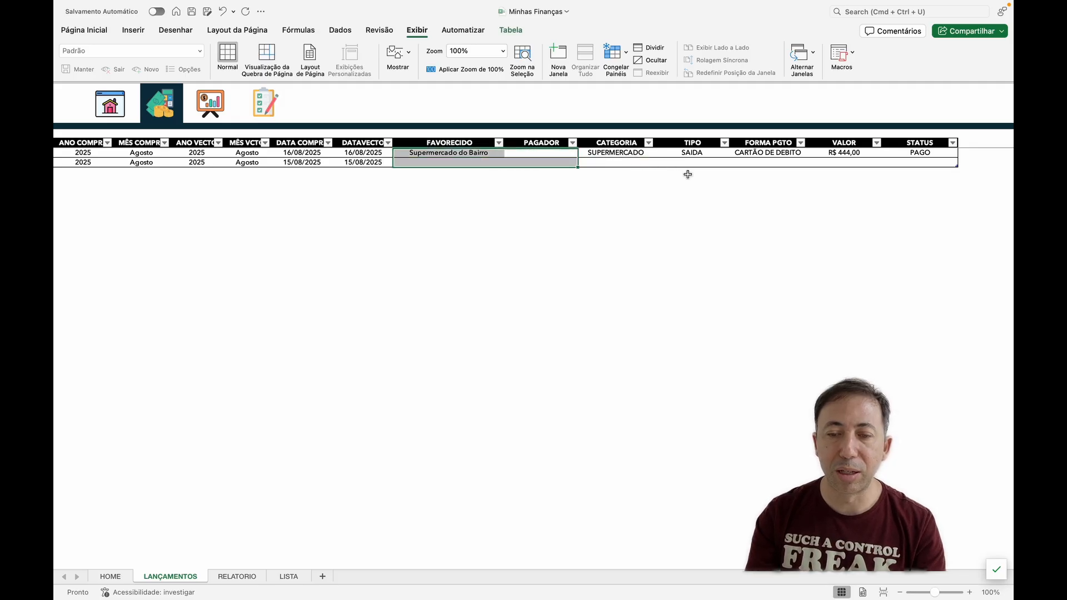
pyautogui.click(635, 161)
pyautogui.click(658, 162)
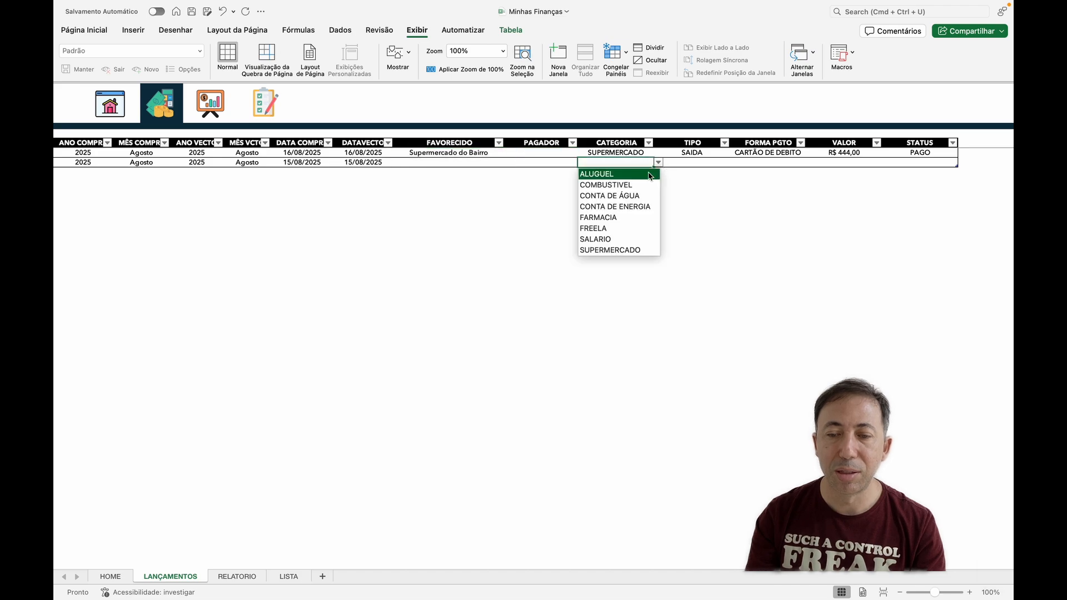
pyautogui.click(639, 183)
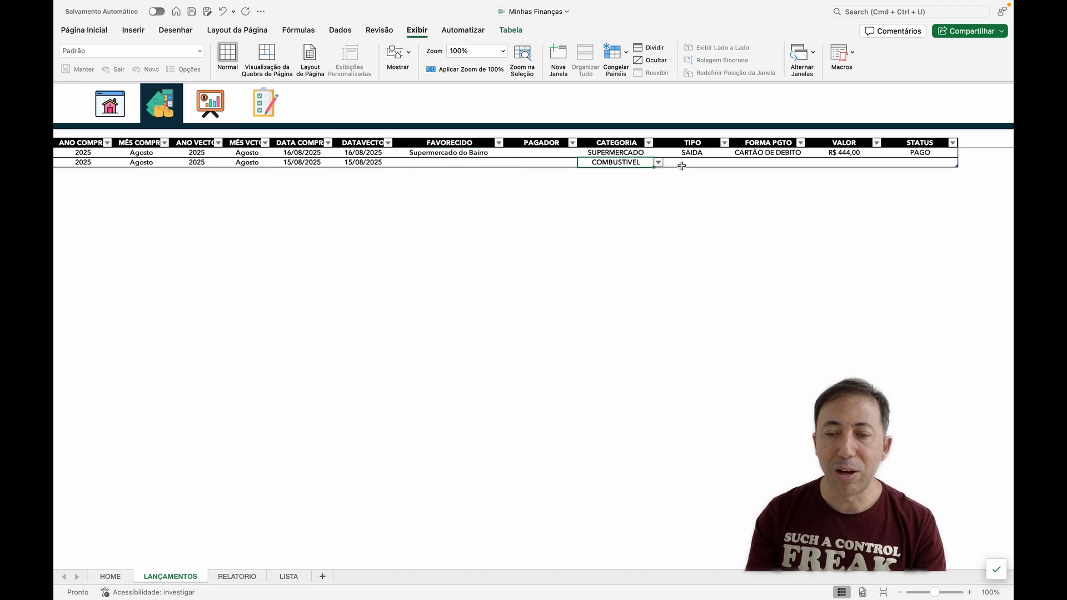
pyautogui.click(702, 163)
pyautogui.click(734, 162)
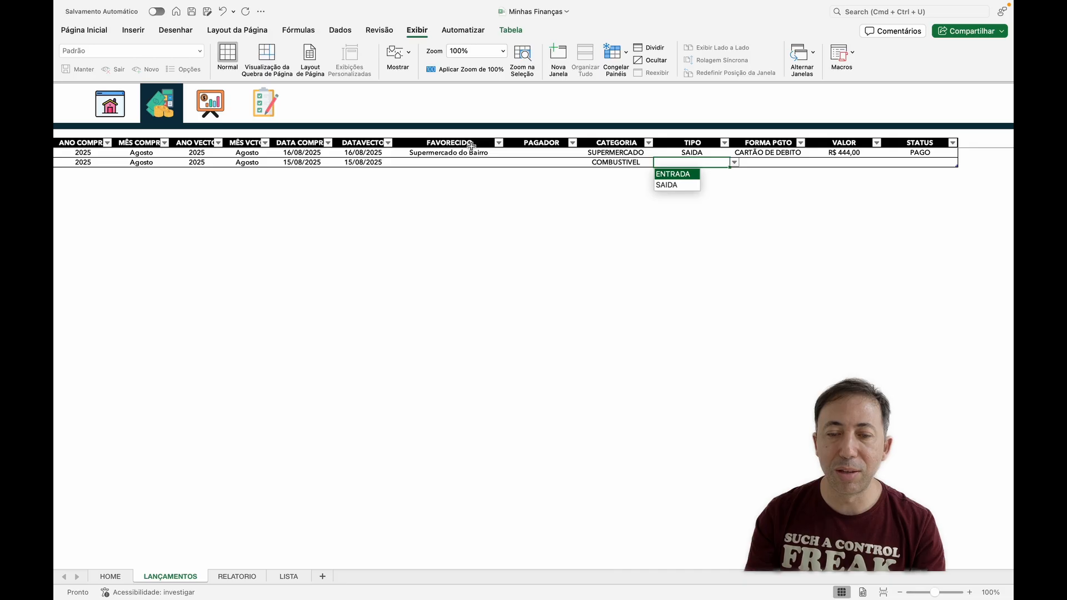
# - Delete the Supermercado do Bairro row from the LANÇAMENTOS table
pyautogui.click(473, 158)
pyautogui.click(468, 154)
pyautogui.rightClick(468, 152)
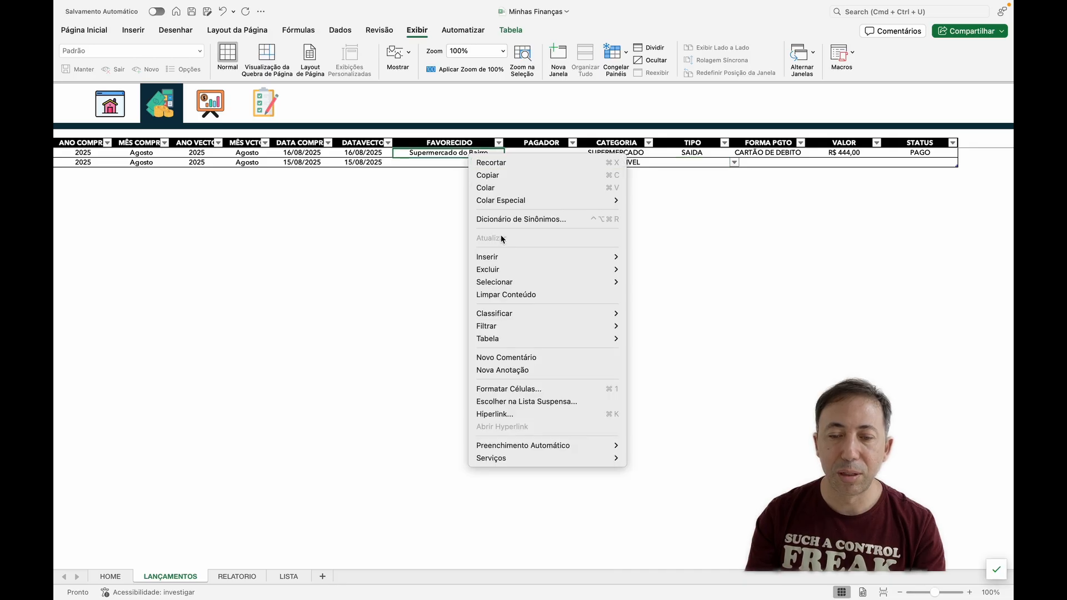
pyautogui.moveTo(514, 270)
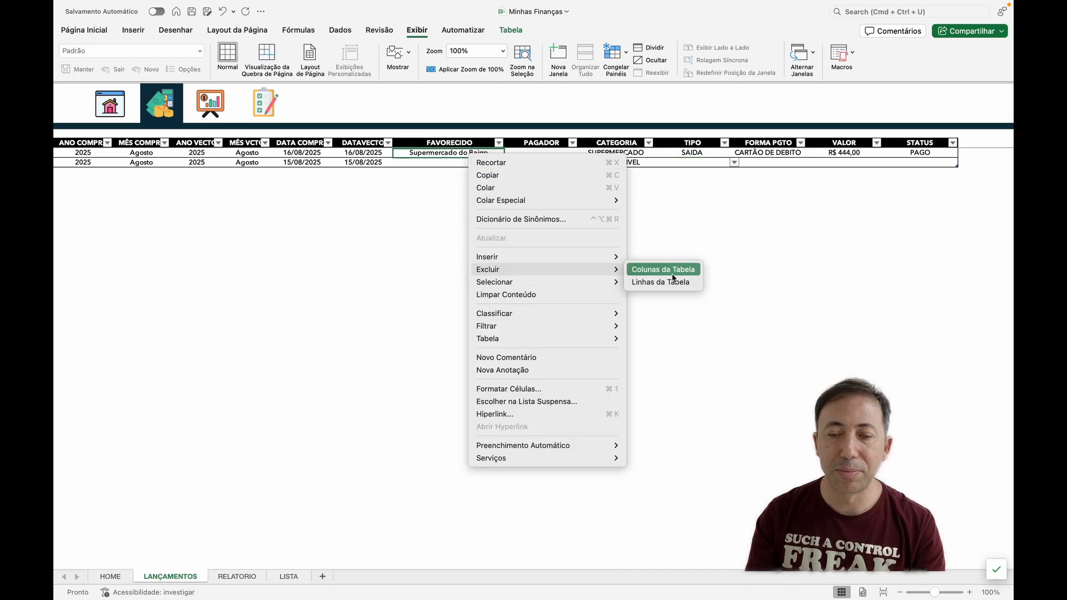
pyautogui.click(678, 282)
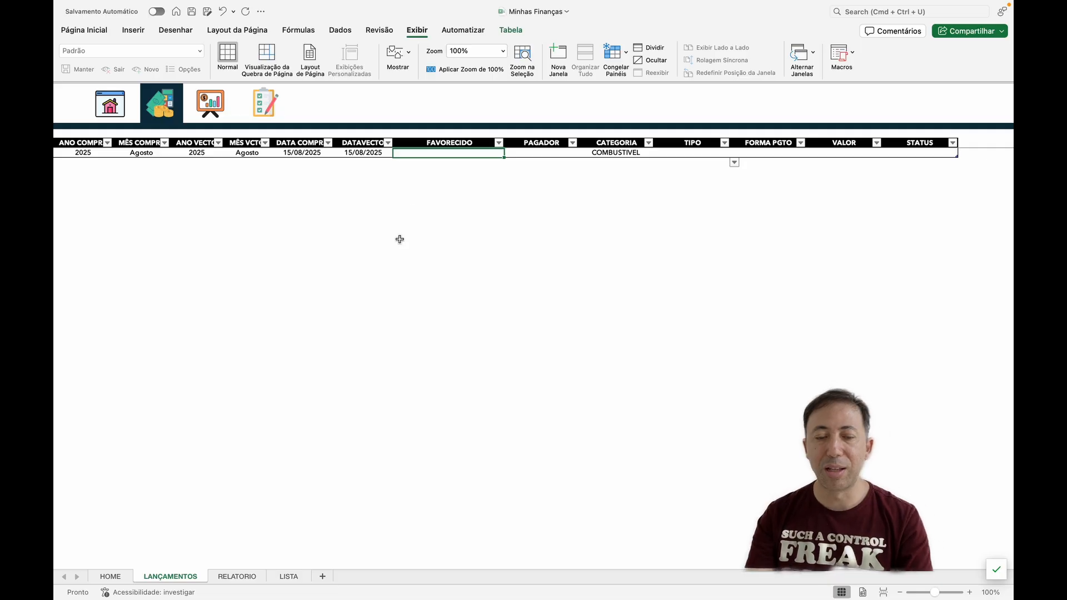
# - Follow the report icon's link to the RELATORIO sheet and close the Formatar Imagem pane
pyautogui.click(211, 102)
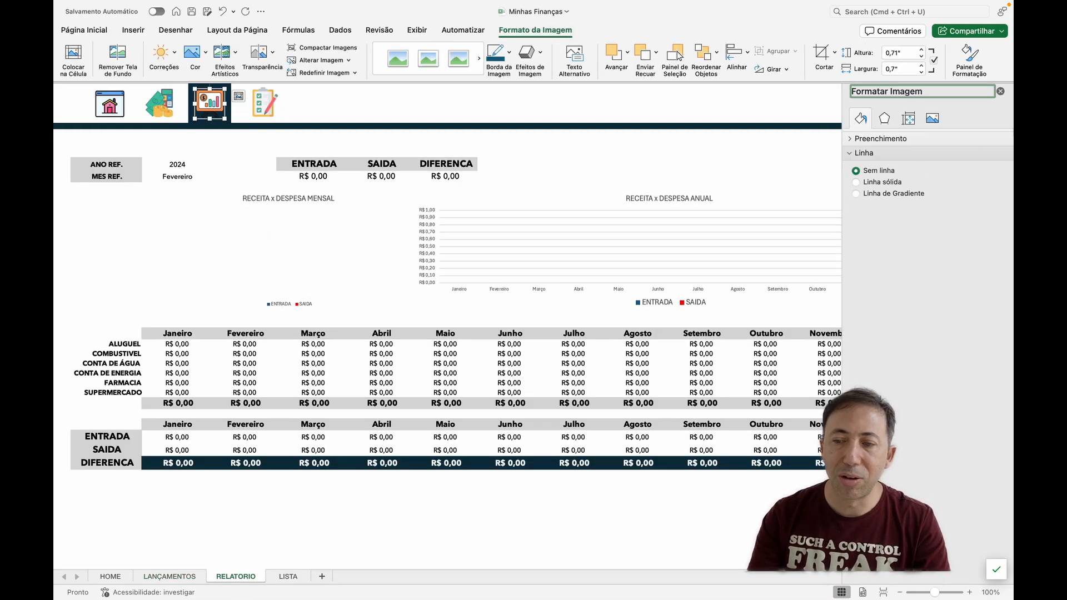
pyautogui.click(1001, 91)
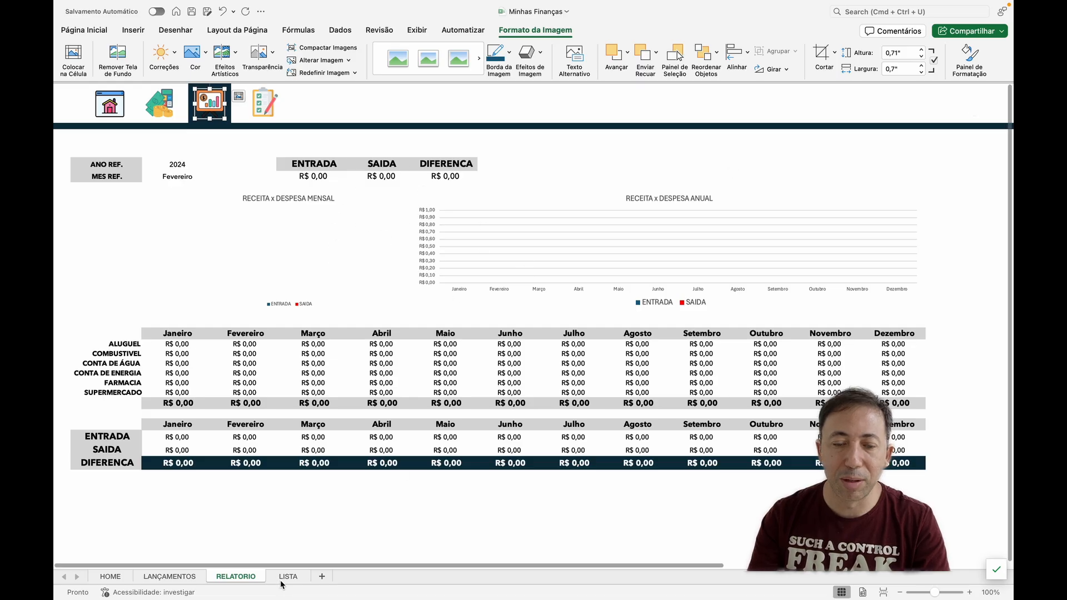
# - Return to the LANÇAMENTOS sheet and undo the trial changes to restore the deleted entries
pyautogui.click(183, 577)
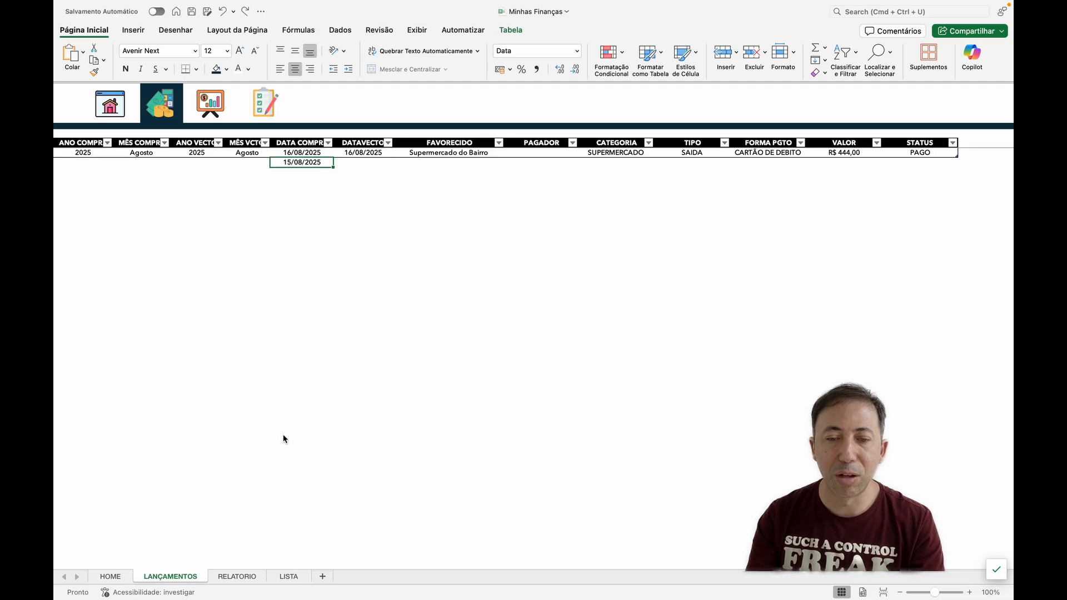
pyautogui.doubleClick(295, 367)
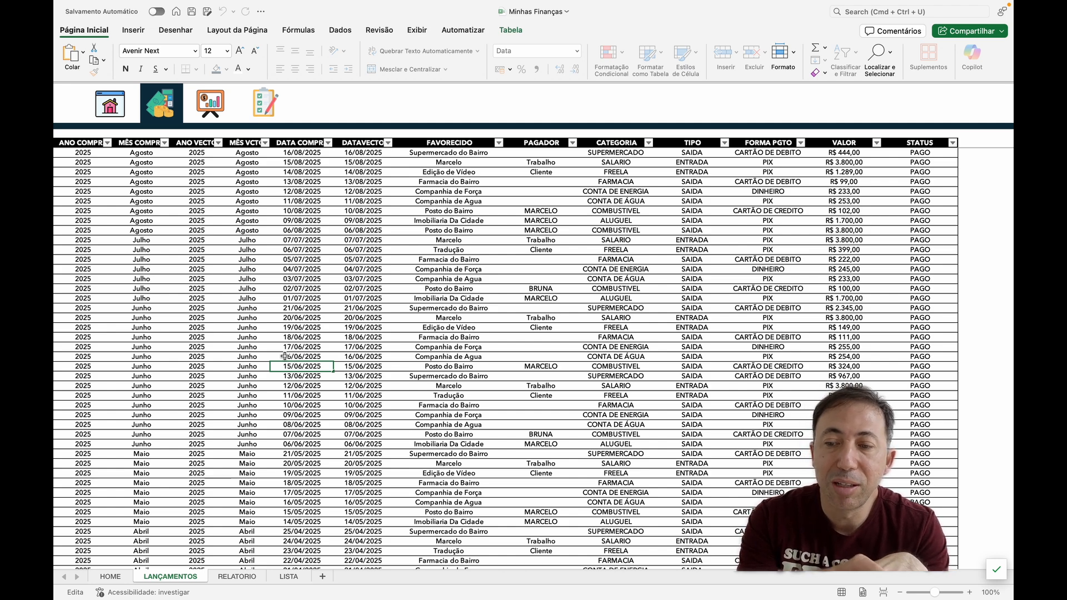
# - Check the STATUS options for the 11/08/2025 Companhia de Agua entry and close the list without choosing one
pyautogui.click(932, 201)
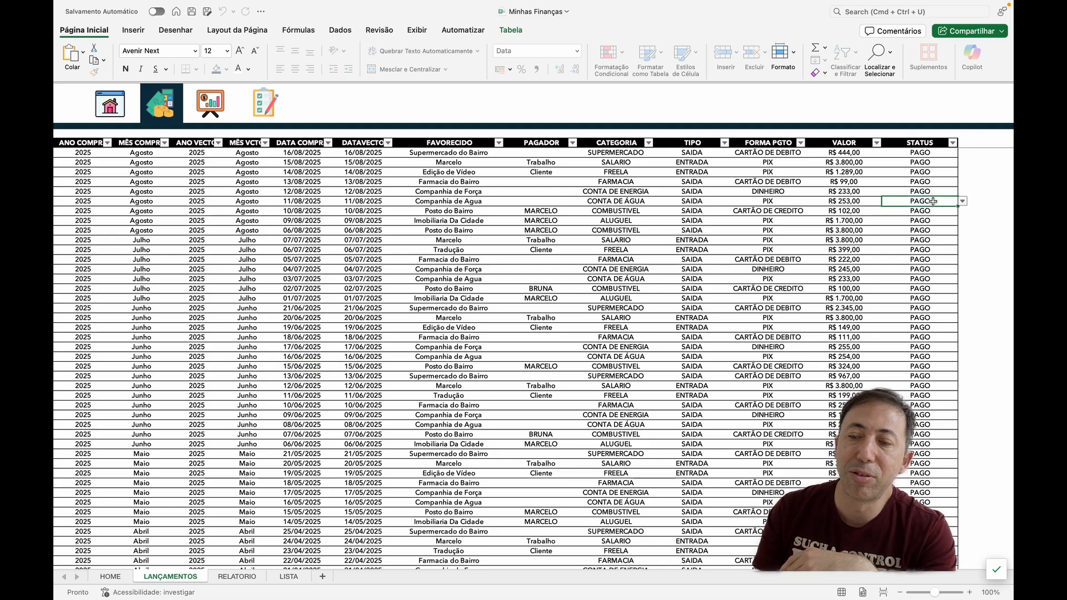
pyautogui.click(965, 202)
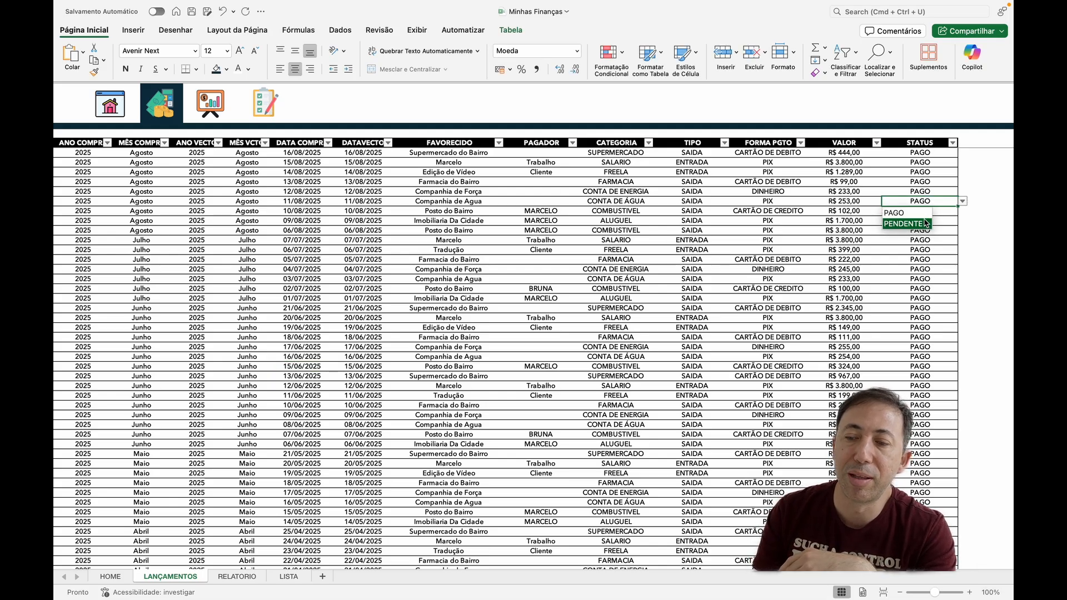
pyautogui.click(931, 190)
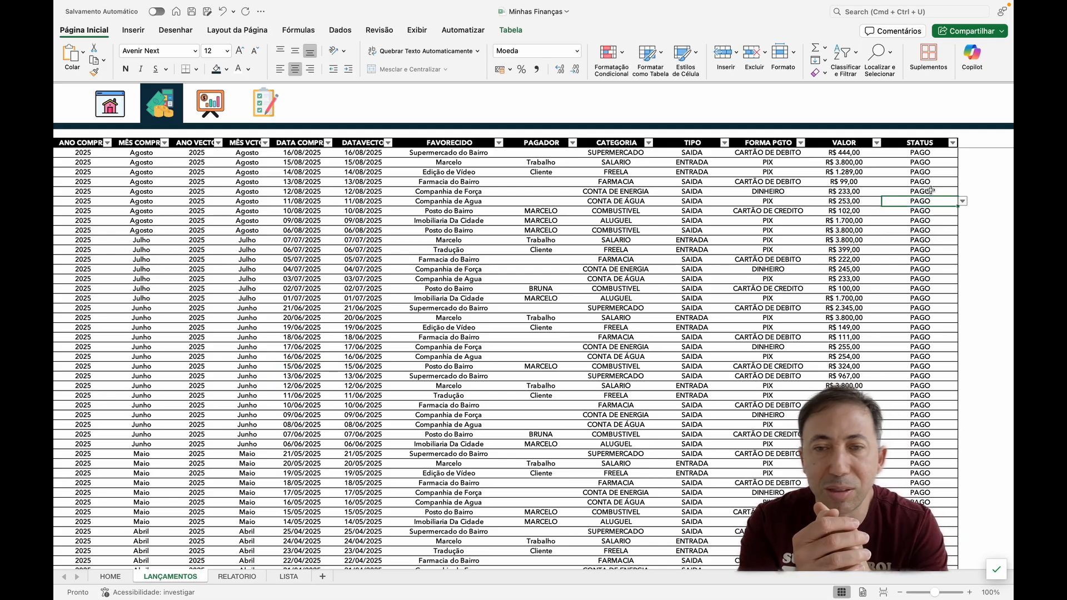